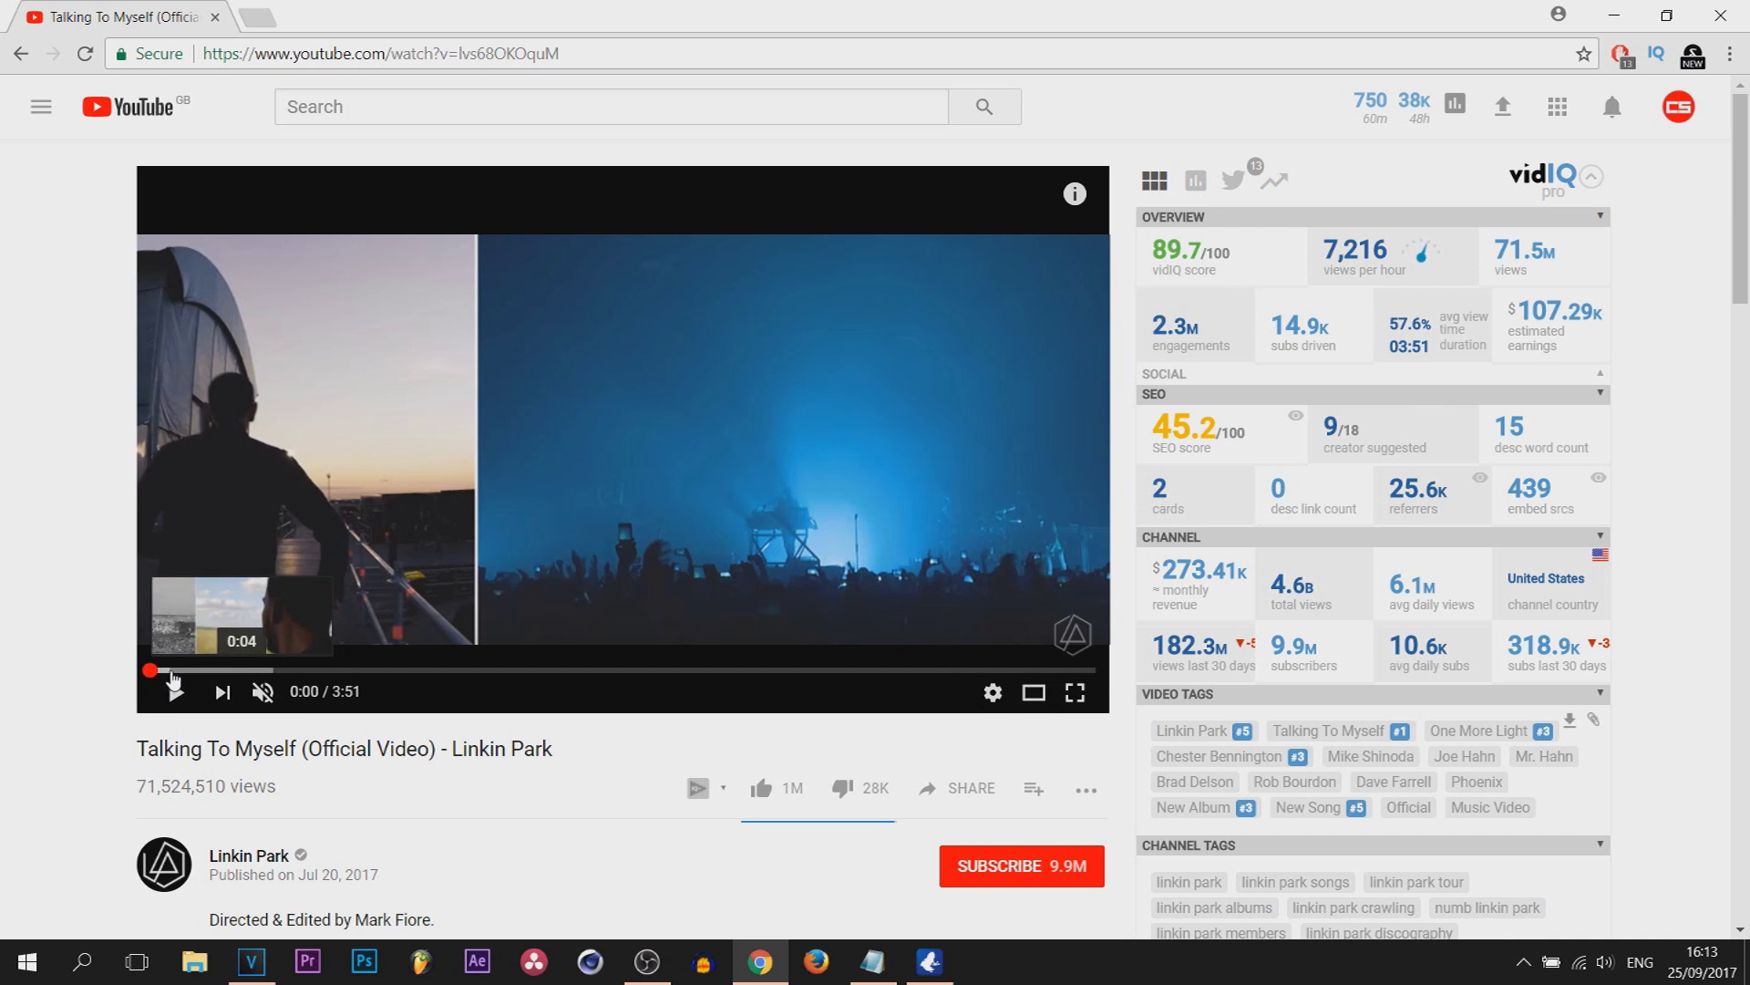
# Step: Examine the split-screen layouts at several points in the first 35 seconds of the Talking To Myself music video
pyautogui.click(170, 671)
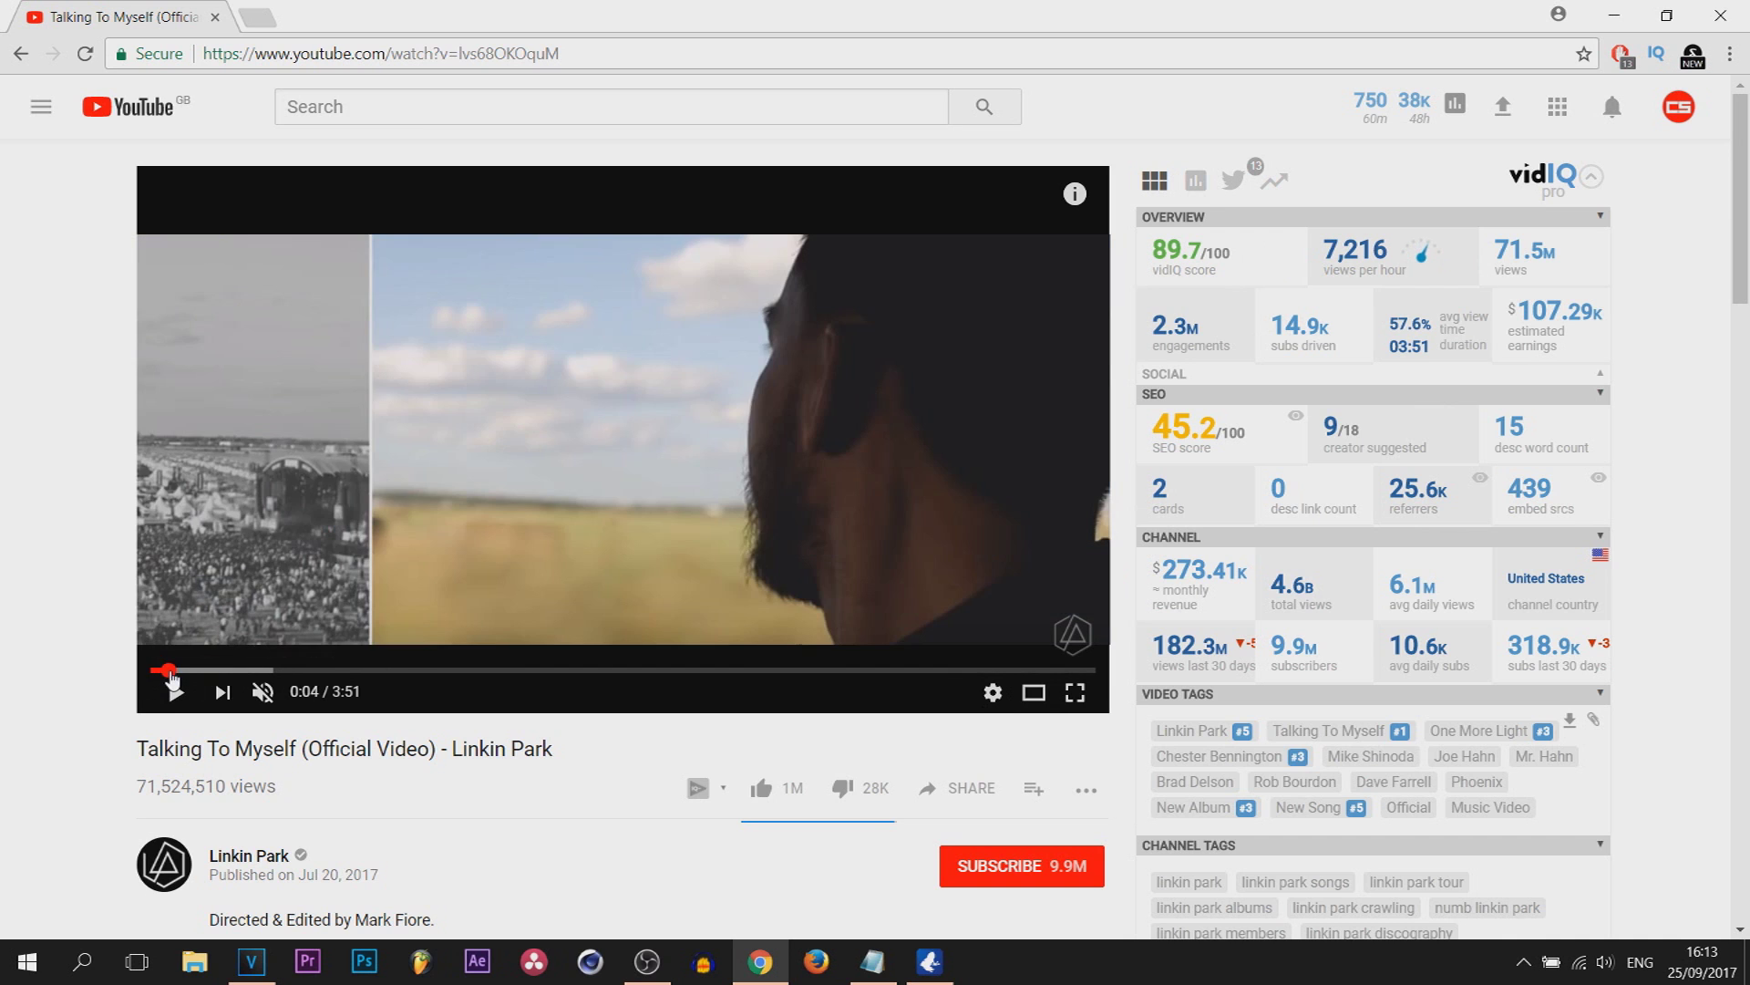
pyautogui.click(188, 671)
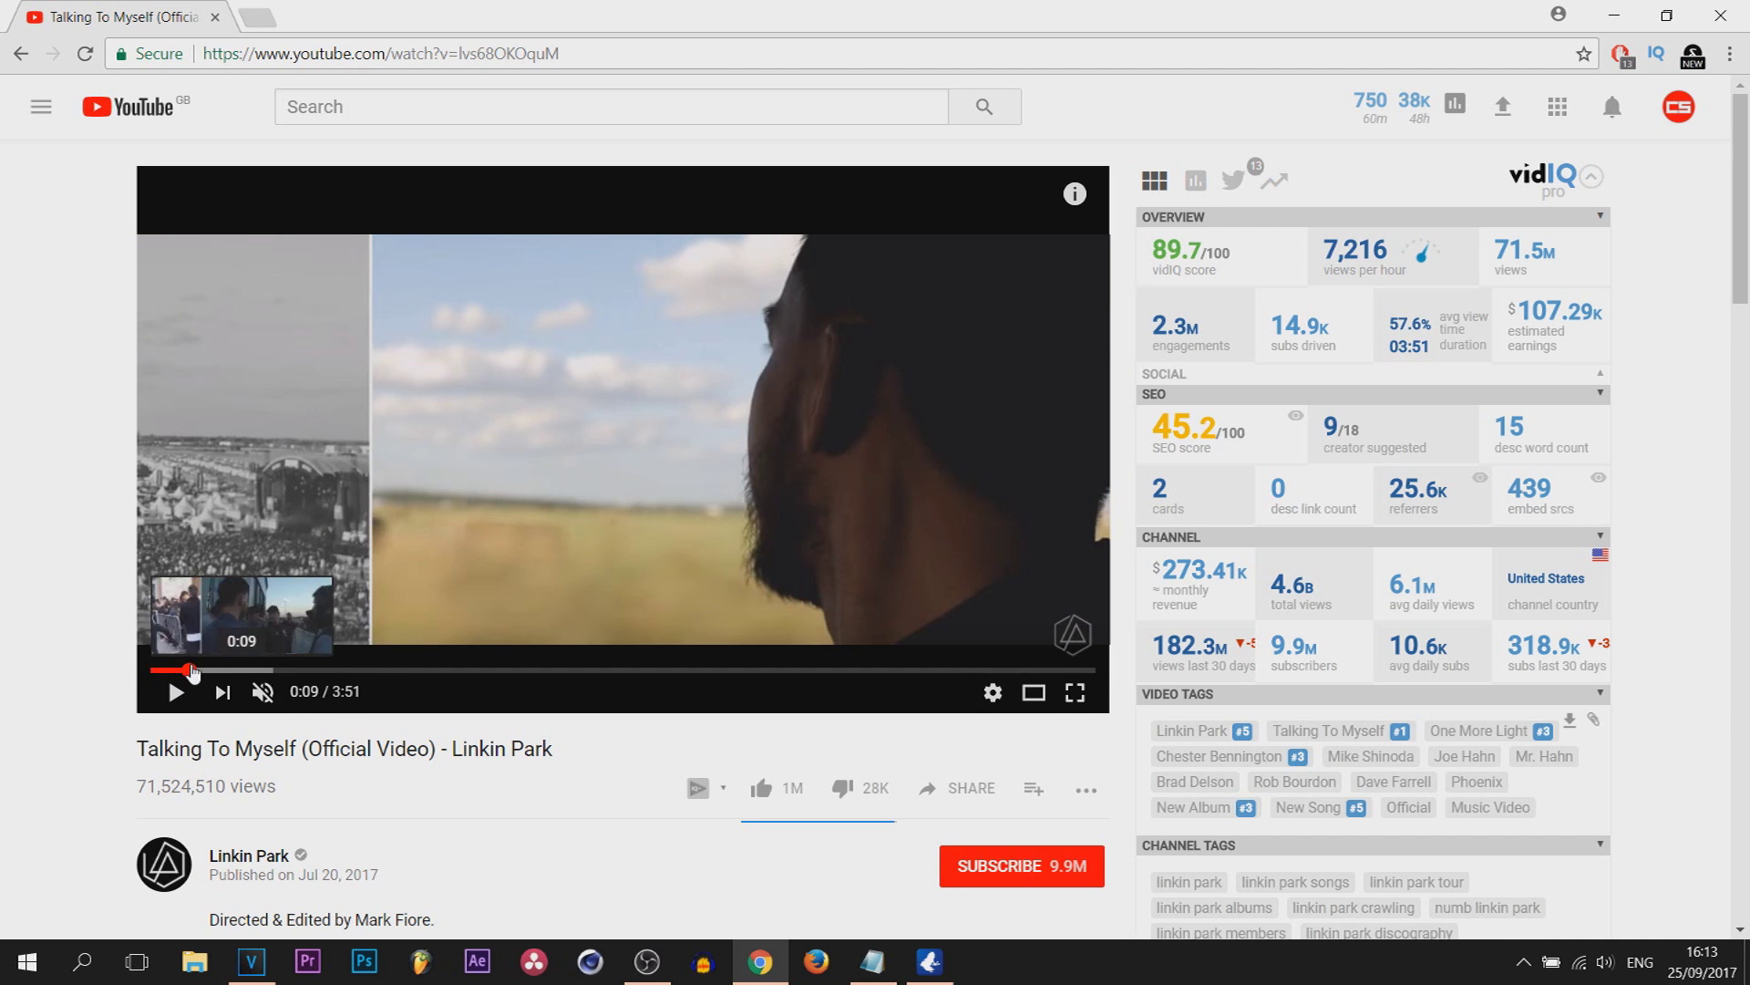
pyautogui.click(178, 671)
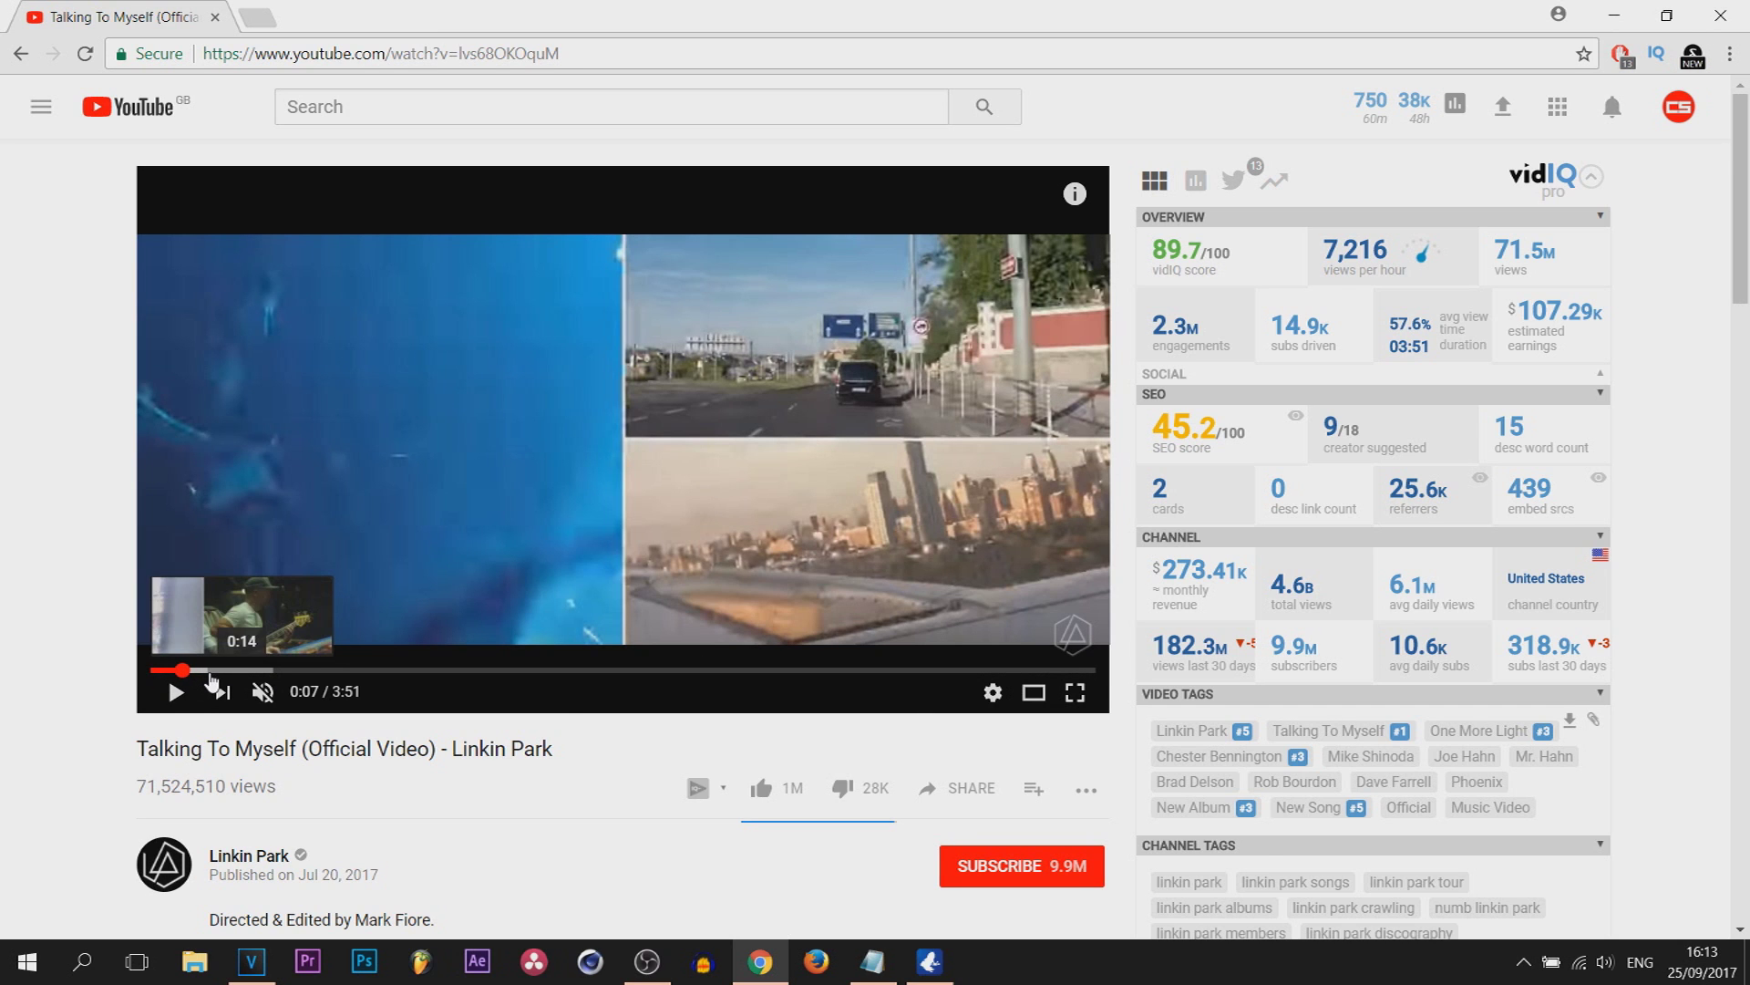
pyautogui.click(221, 674)
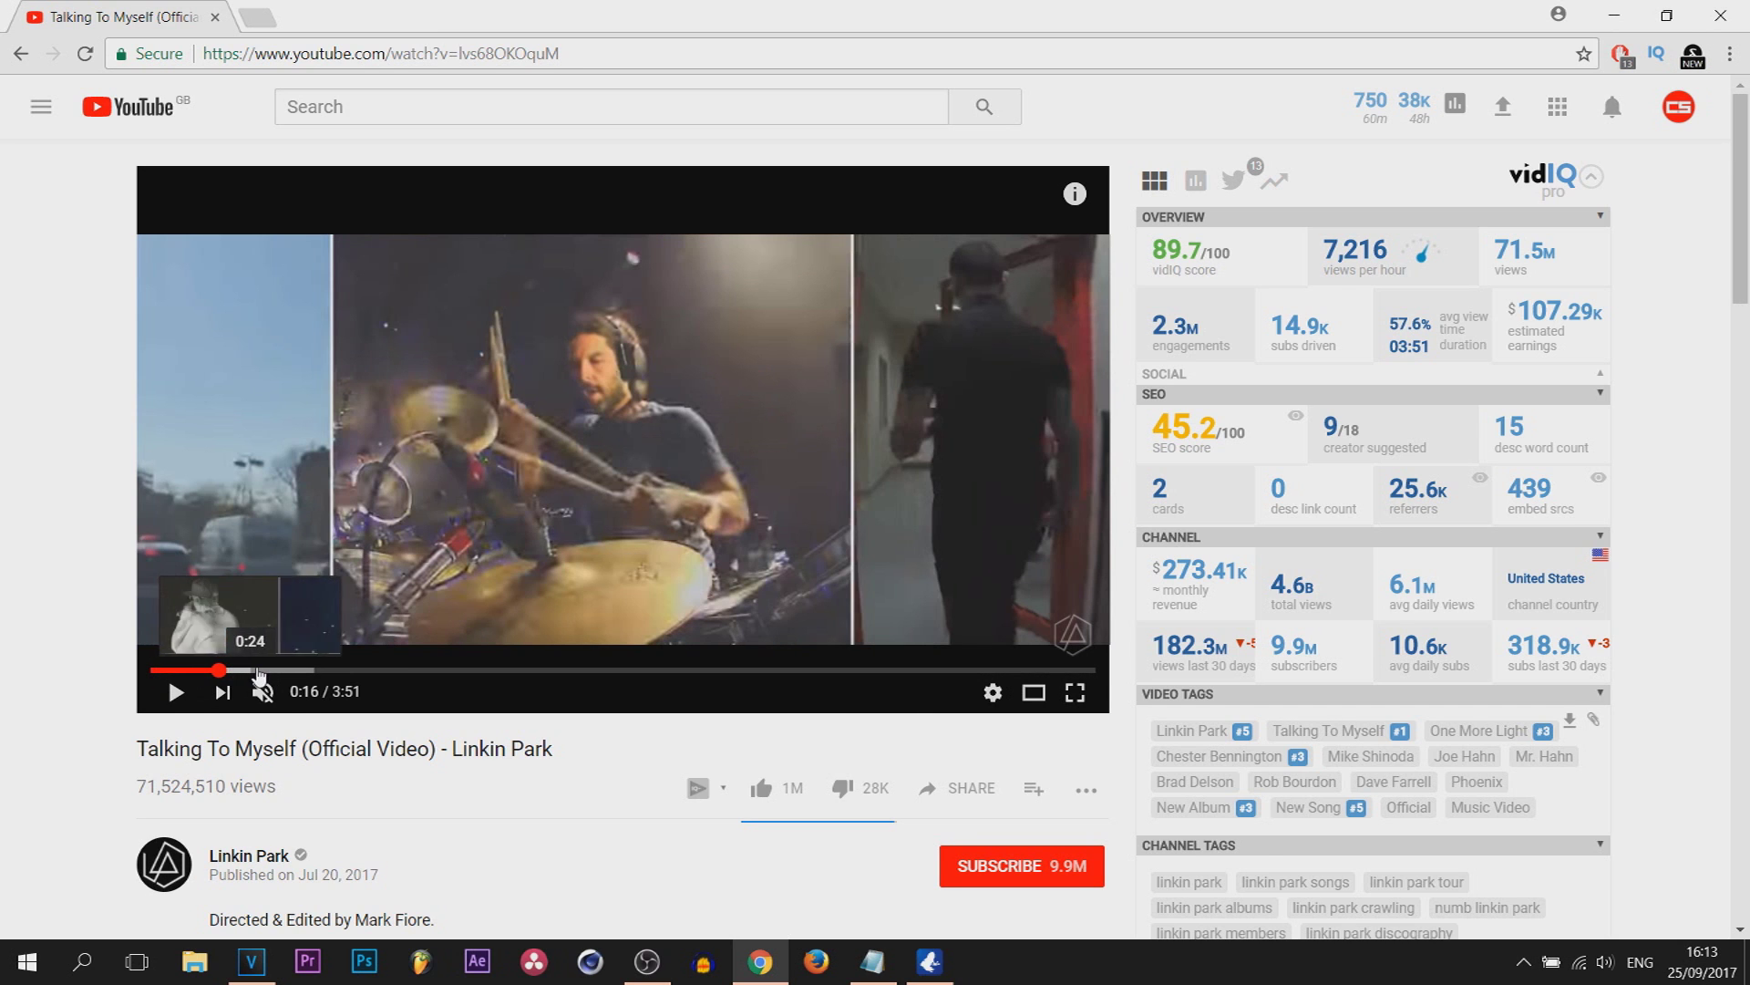
pyautogui.click(254, 672)
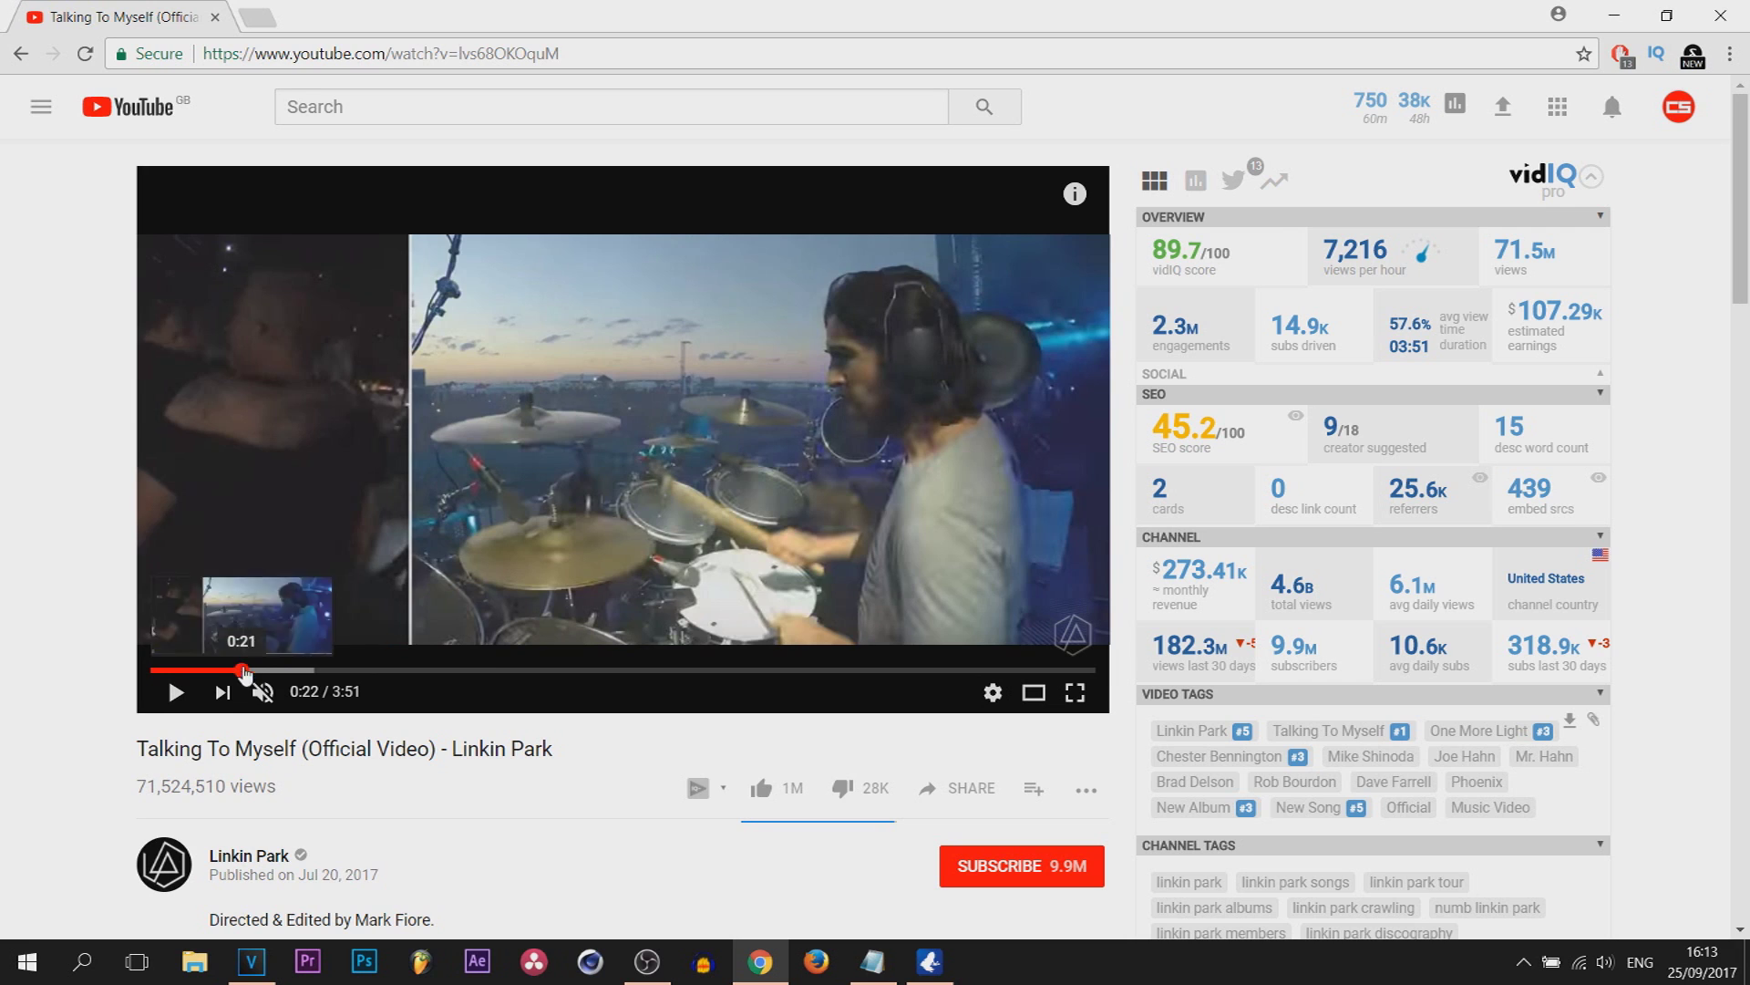
pyautogui.moveTo(254, 672); pyautogui.dragTo(274, 672)
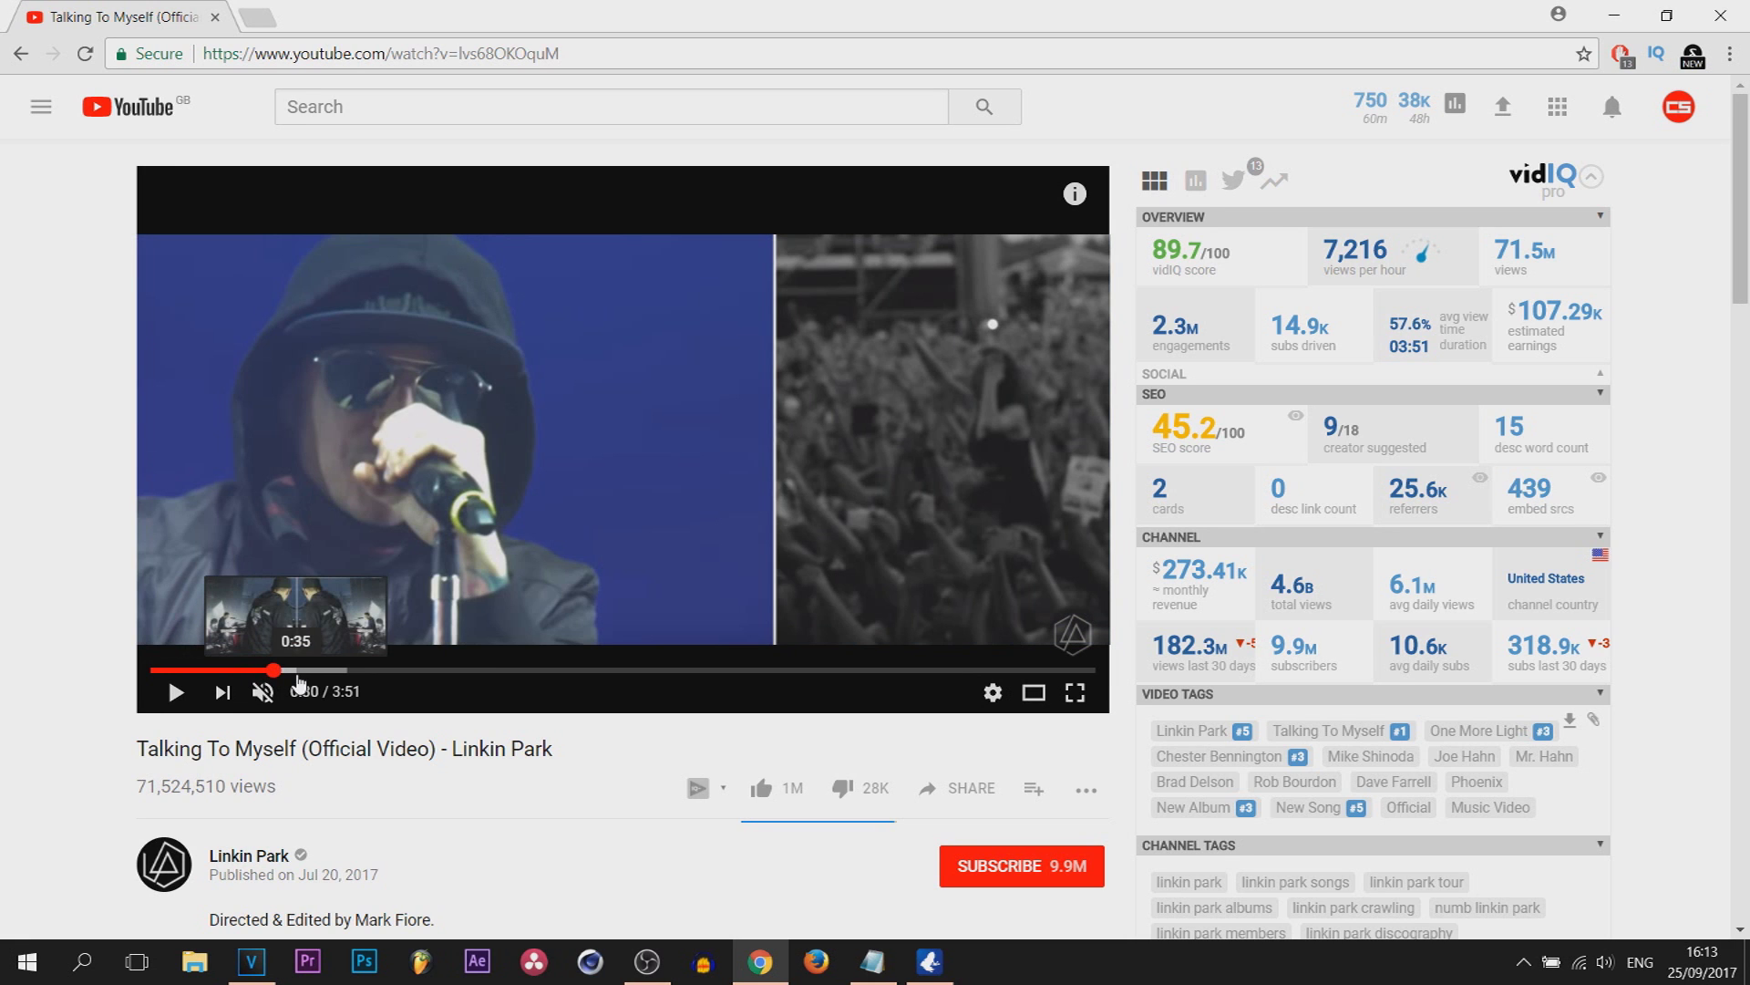
pyautogui.click(297, 672)
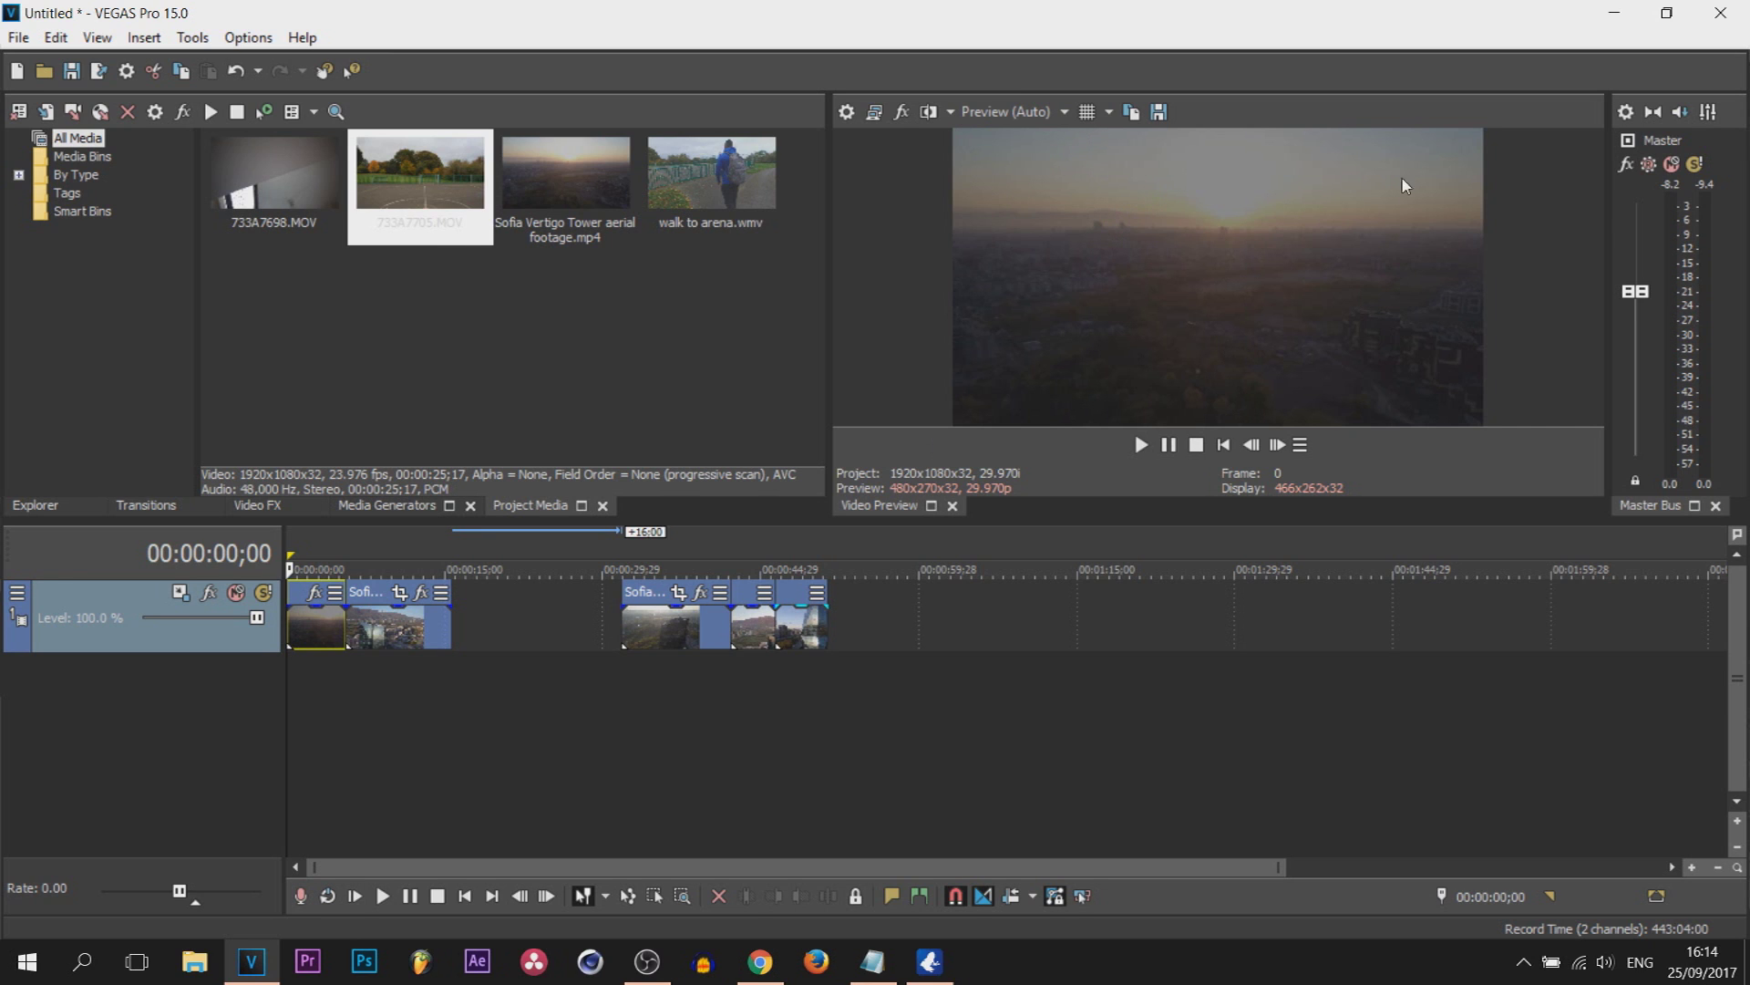
# Step: Insert a new video track above the existing one and move the second Sofia Vertigo Tower clip to its start
pyautogui.rightClick(237, 643)
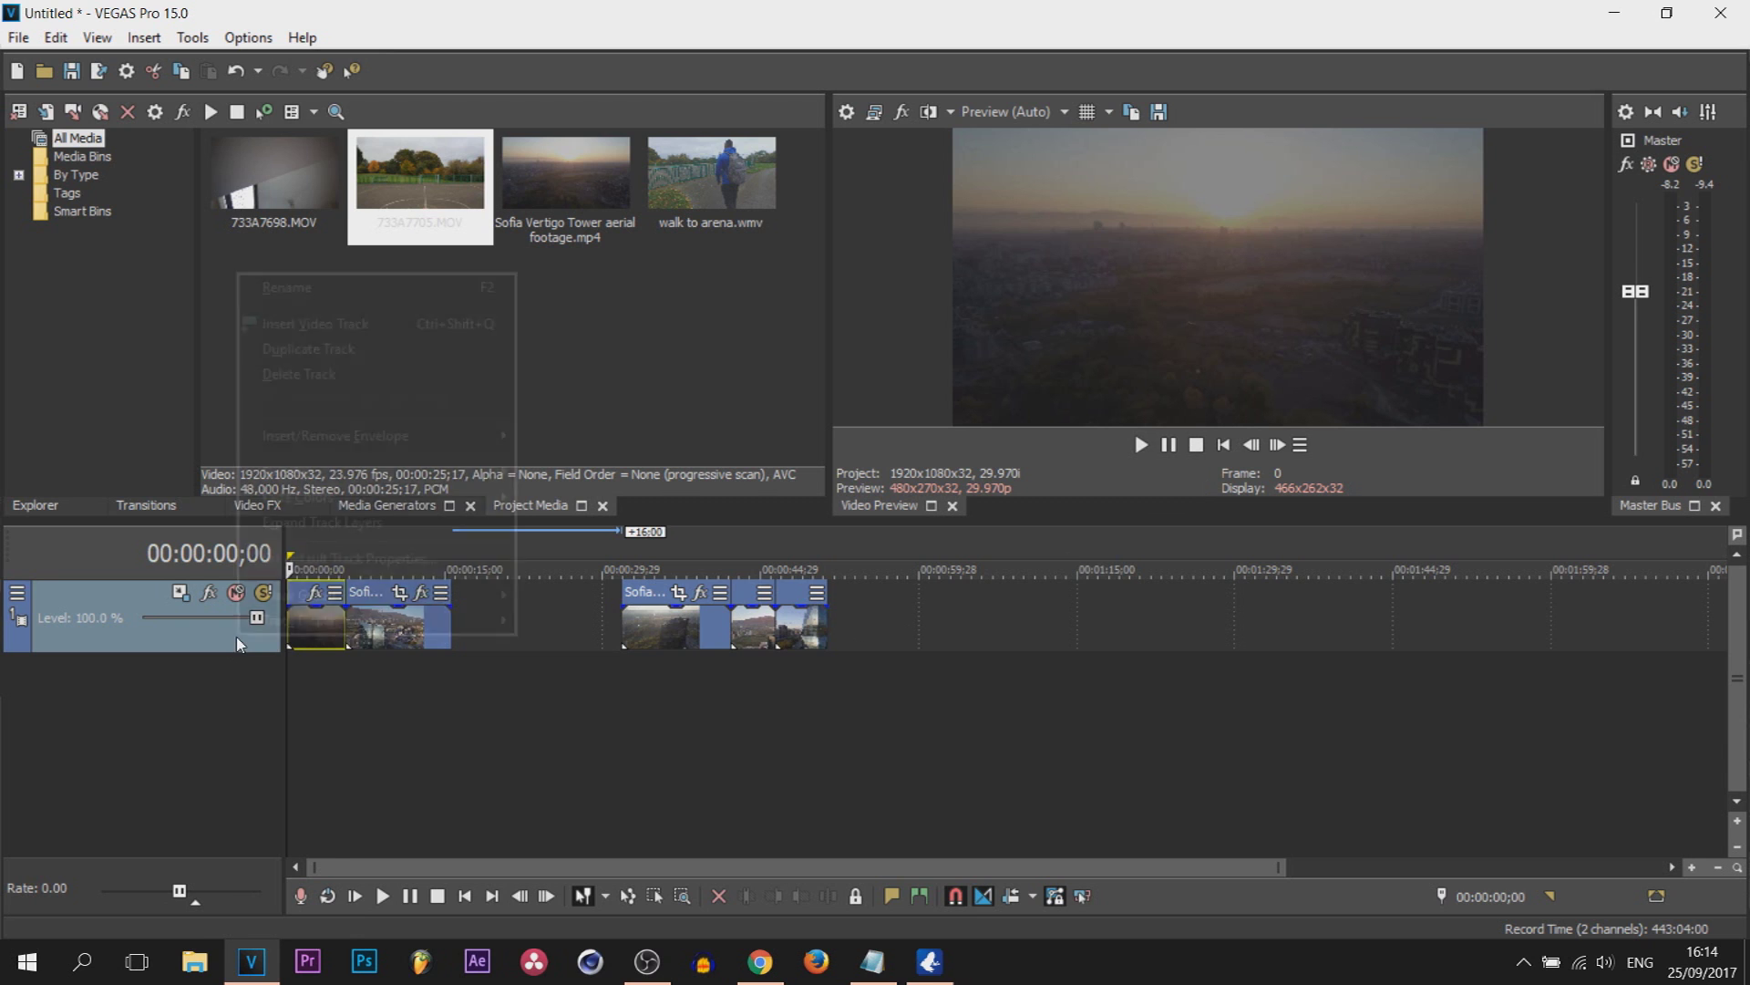
pyautogui.click(283, 321)
pyautogui.moveTo(391, 708); pyautogui.dragTo(345, 629)
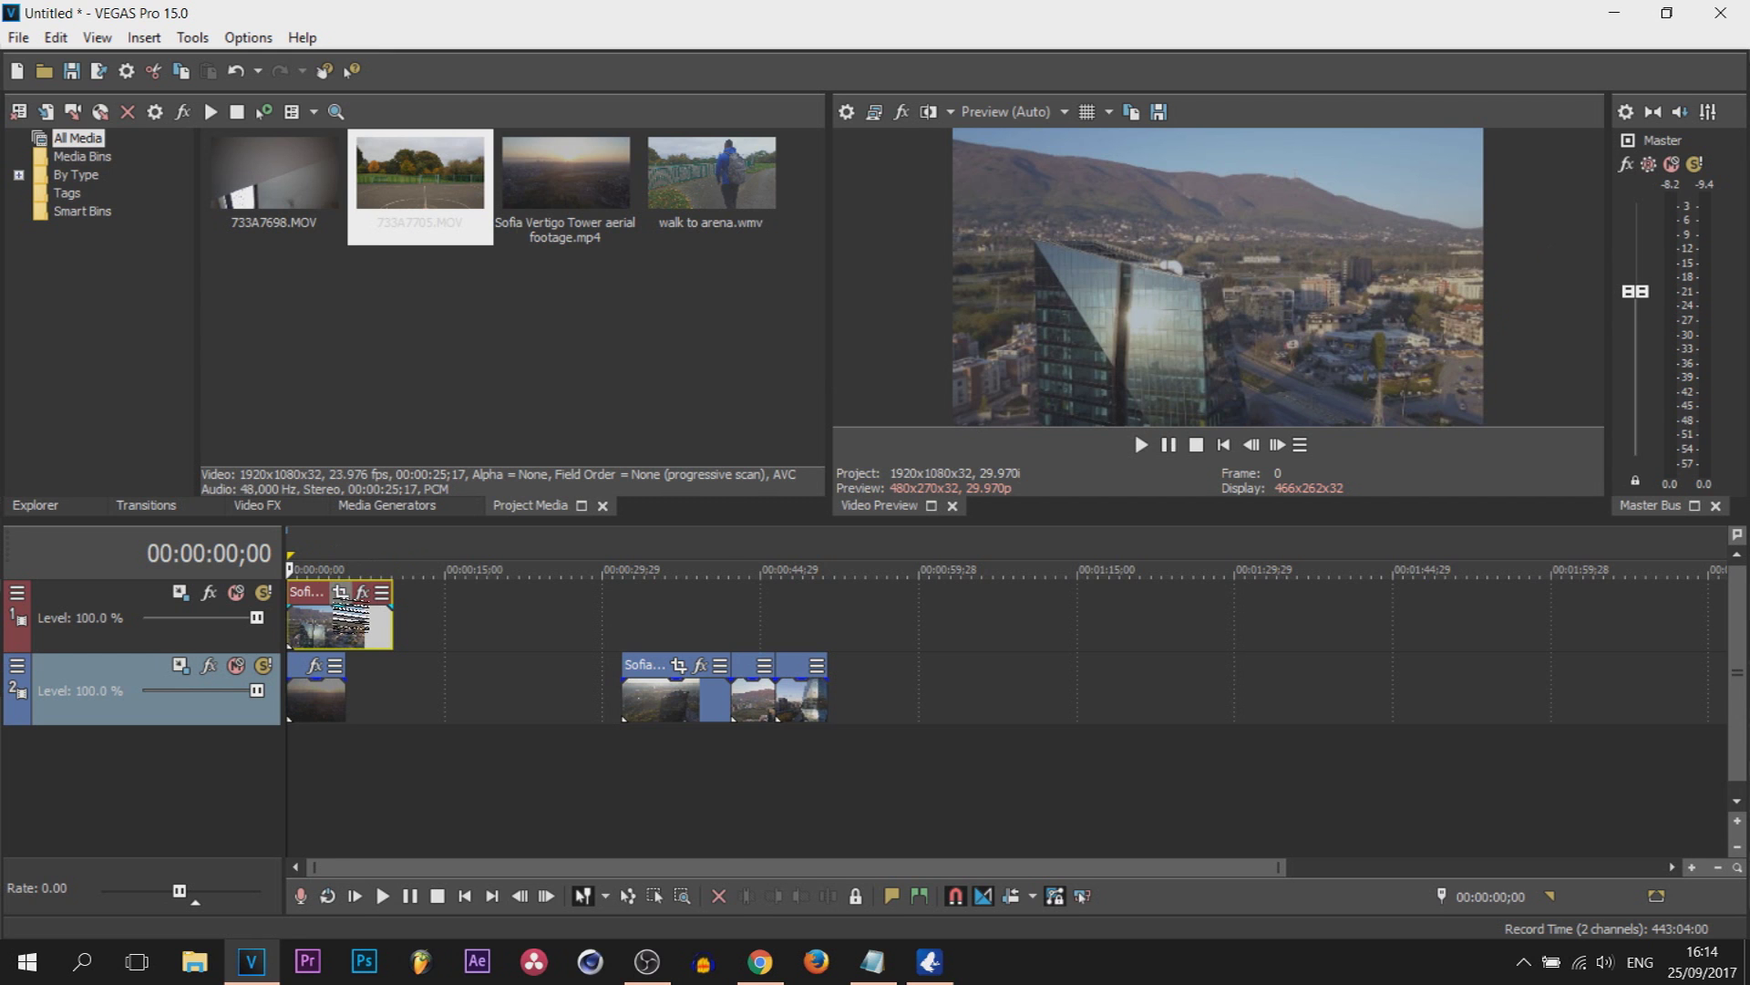
# Step: Pan the upper-track clip horizontally in Event Pan/Crop to an X Center of 183.2, keeping the Y Center at 360
pyautogui.click(362, 591)
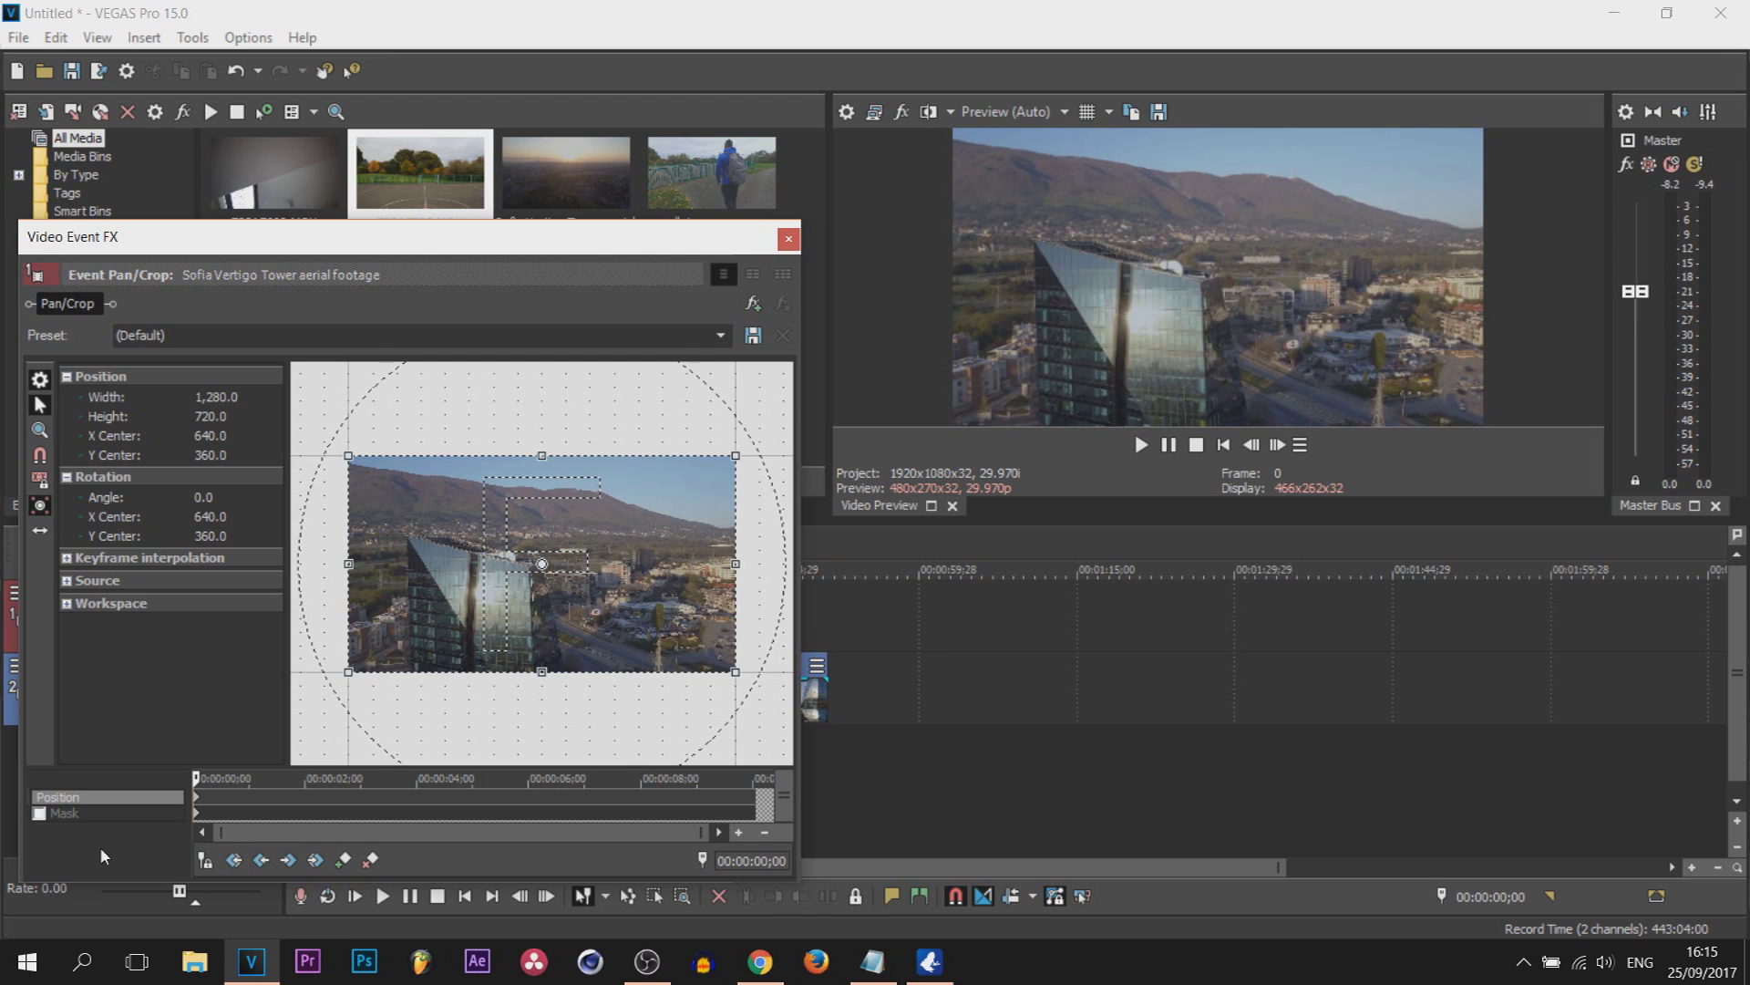
pyautogui.click(39, 813)
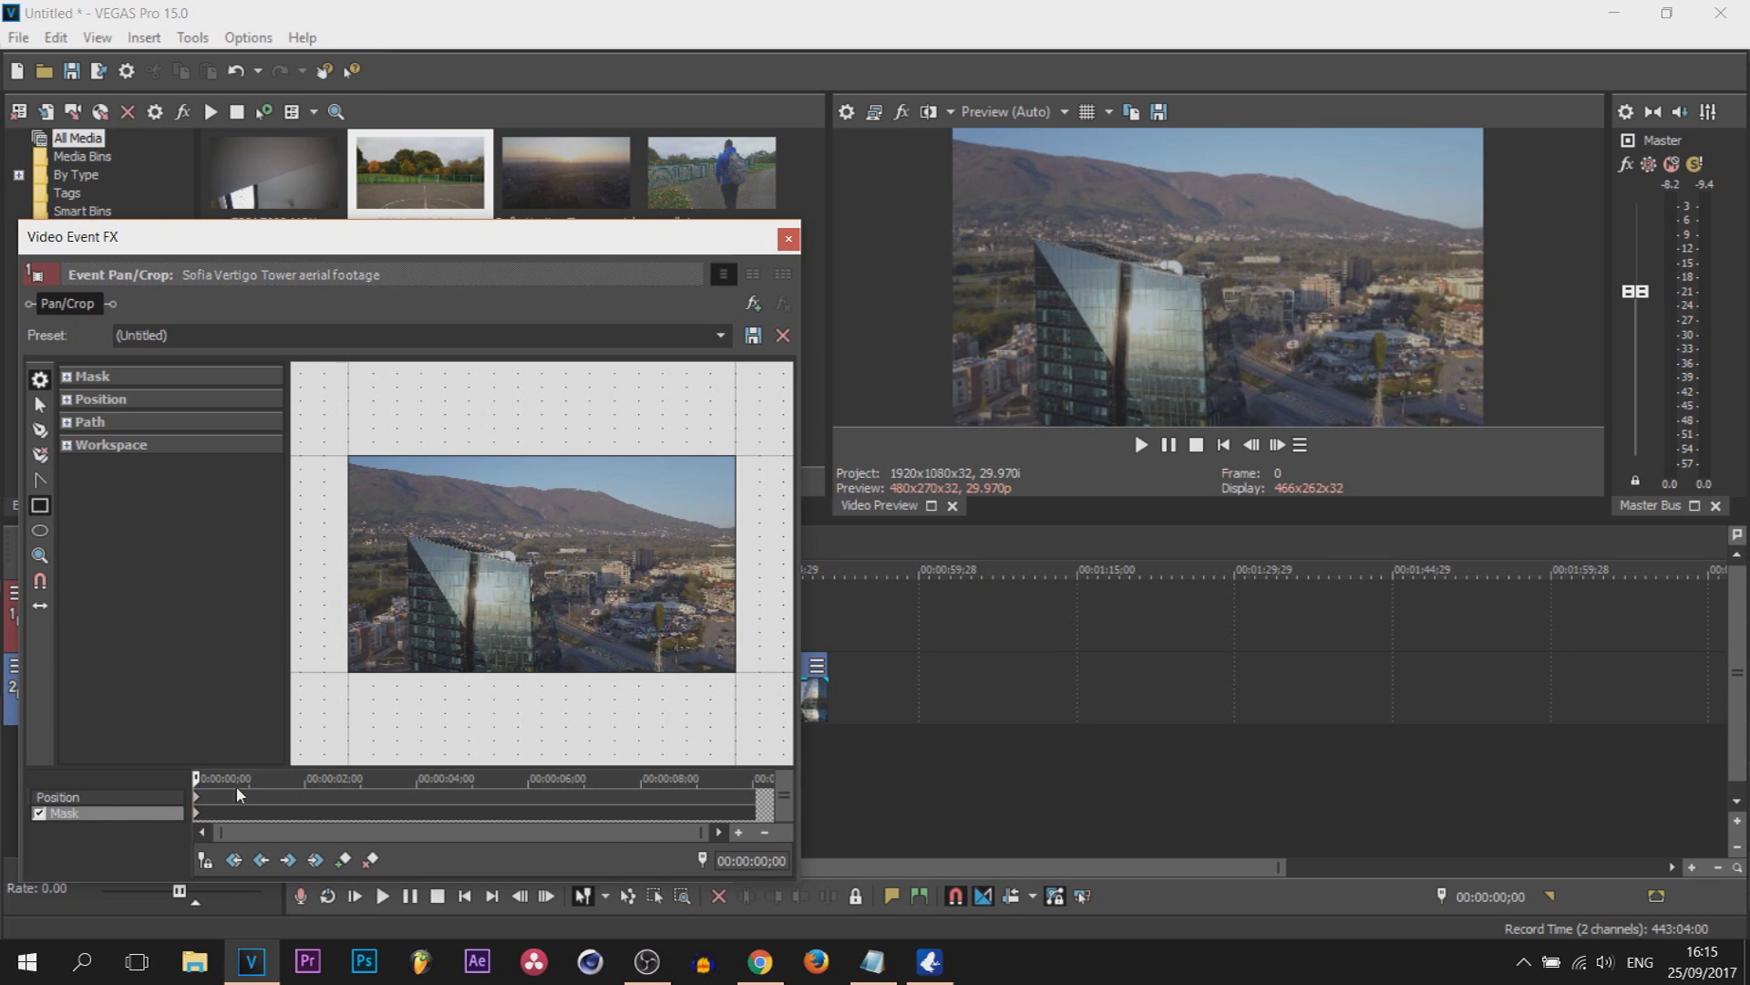
pyautogui.click(57, 803)
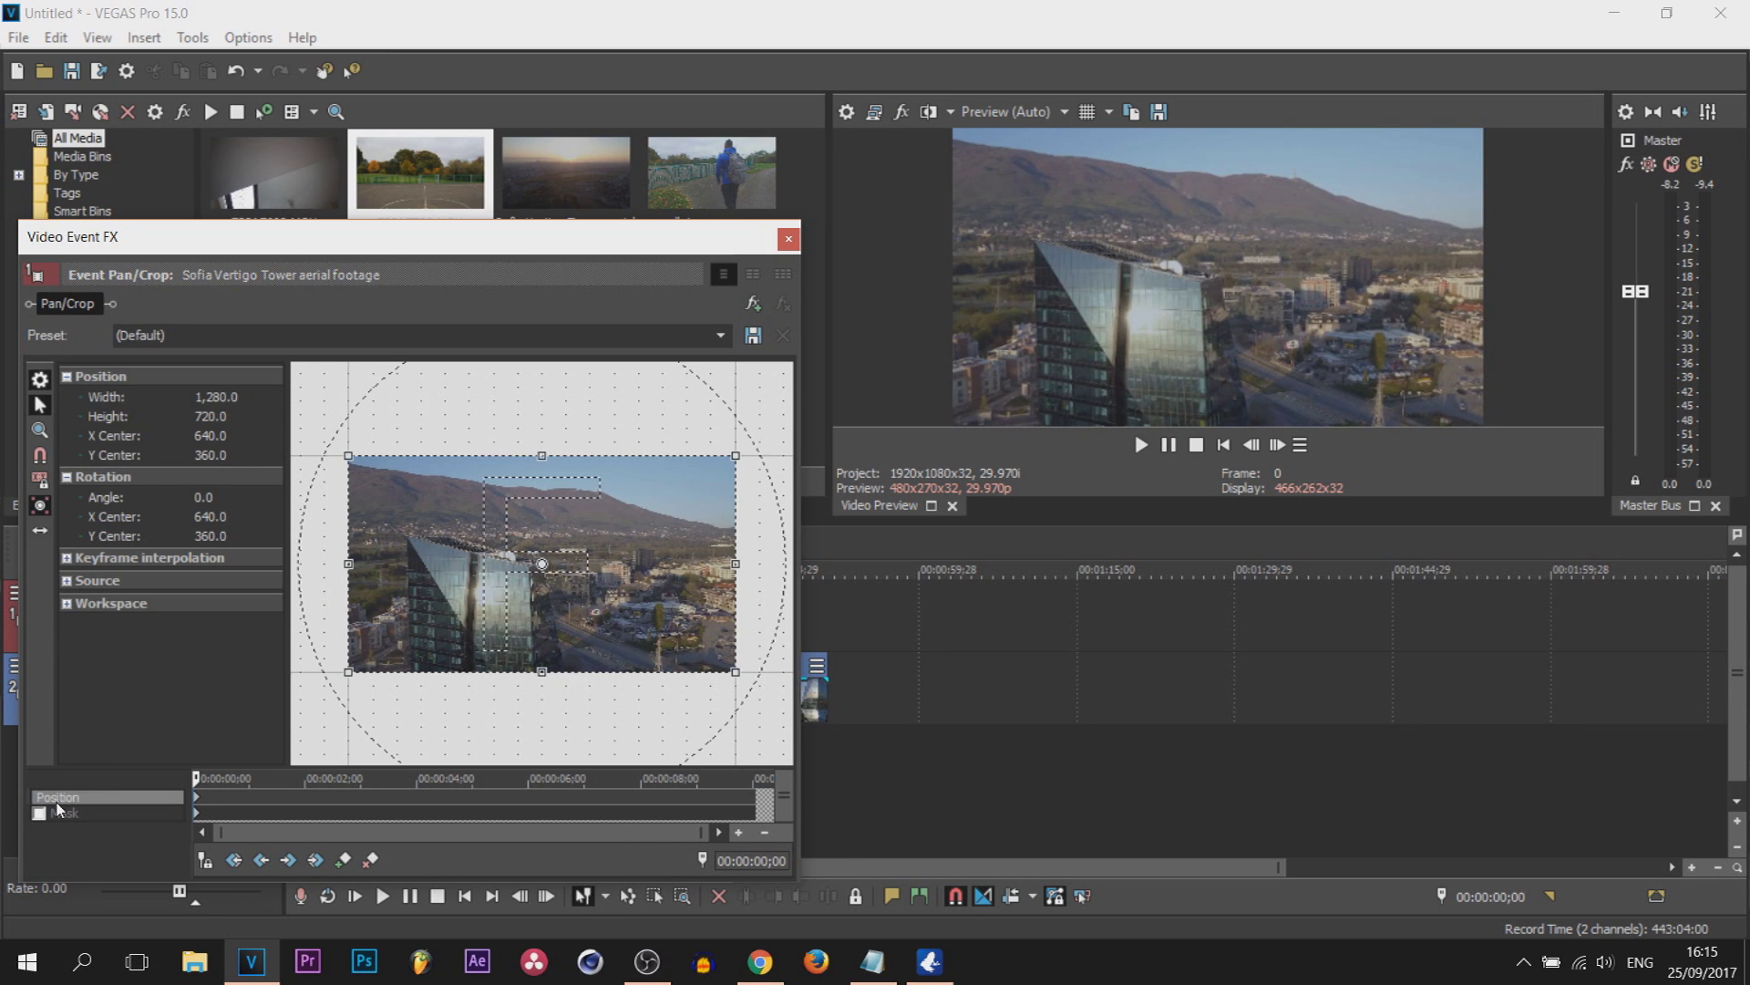
pyautogui.click(40, 533)
pyautogui.moveTo(380, 618); pyautogui.dragTo(282, 615)
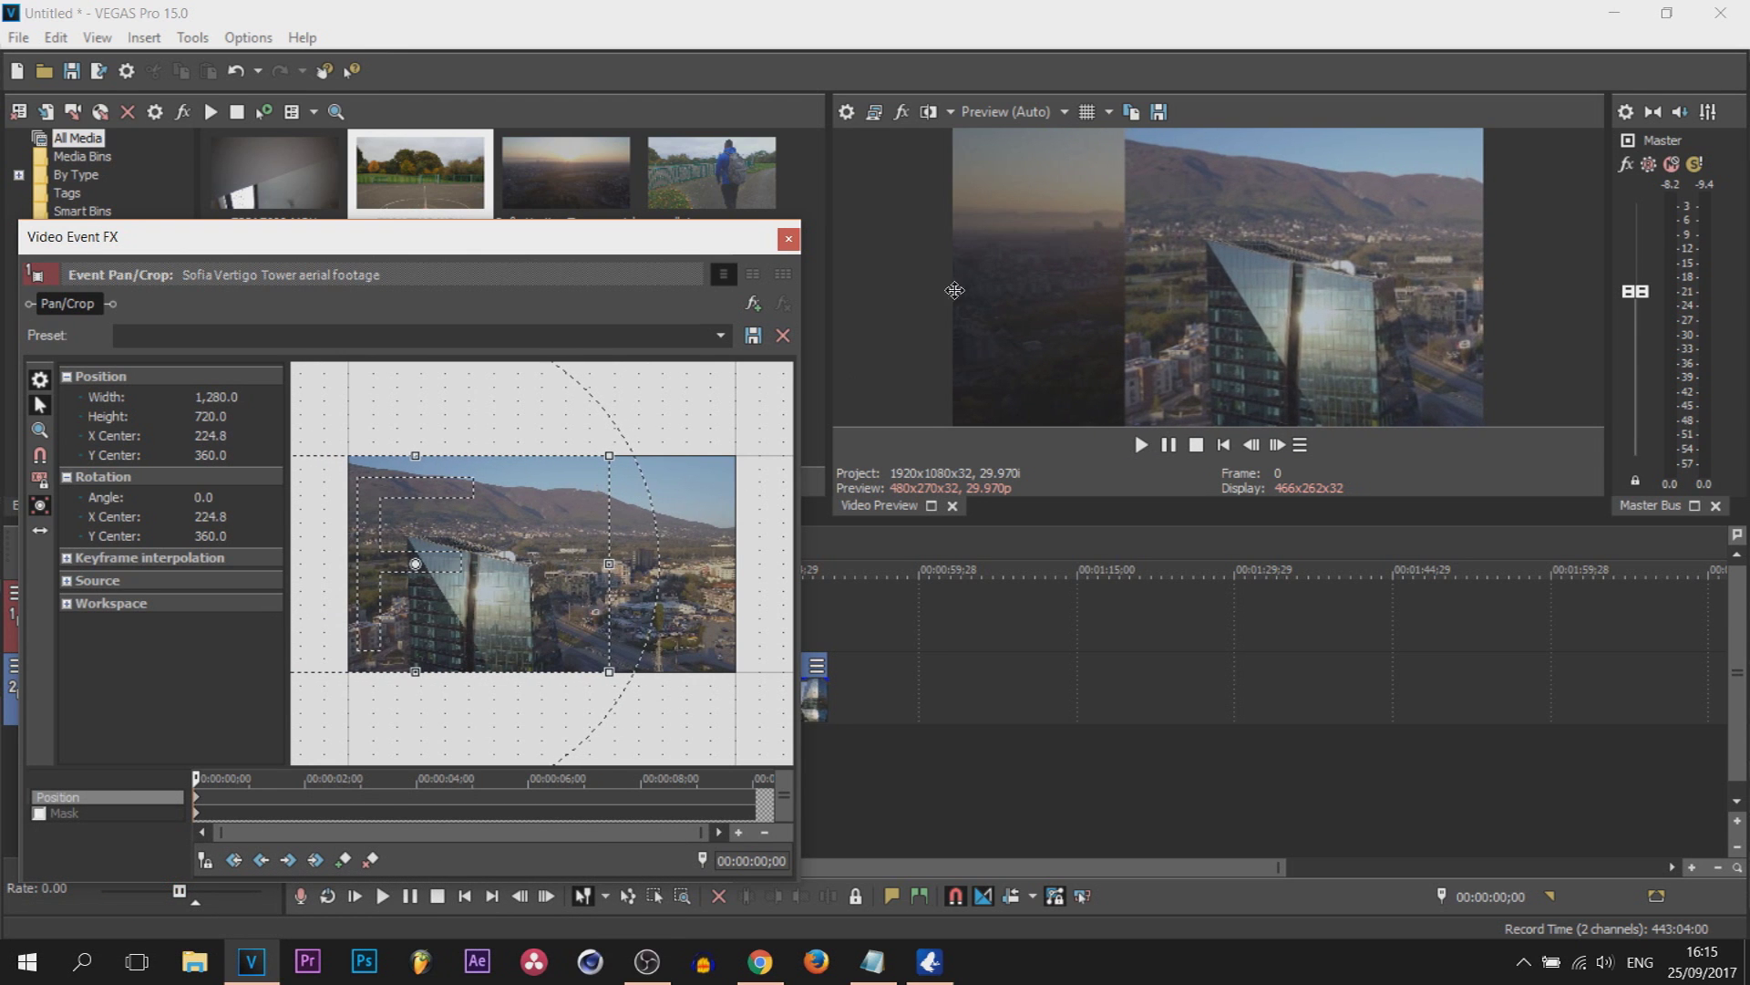
pyautogui.moveTo(543, 562); pyautogui.dragTo(529, 561)
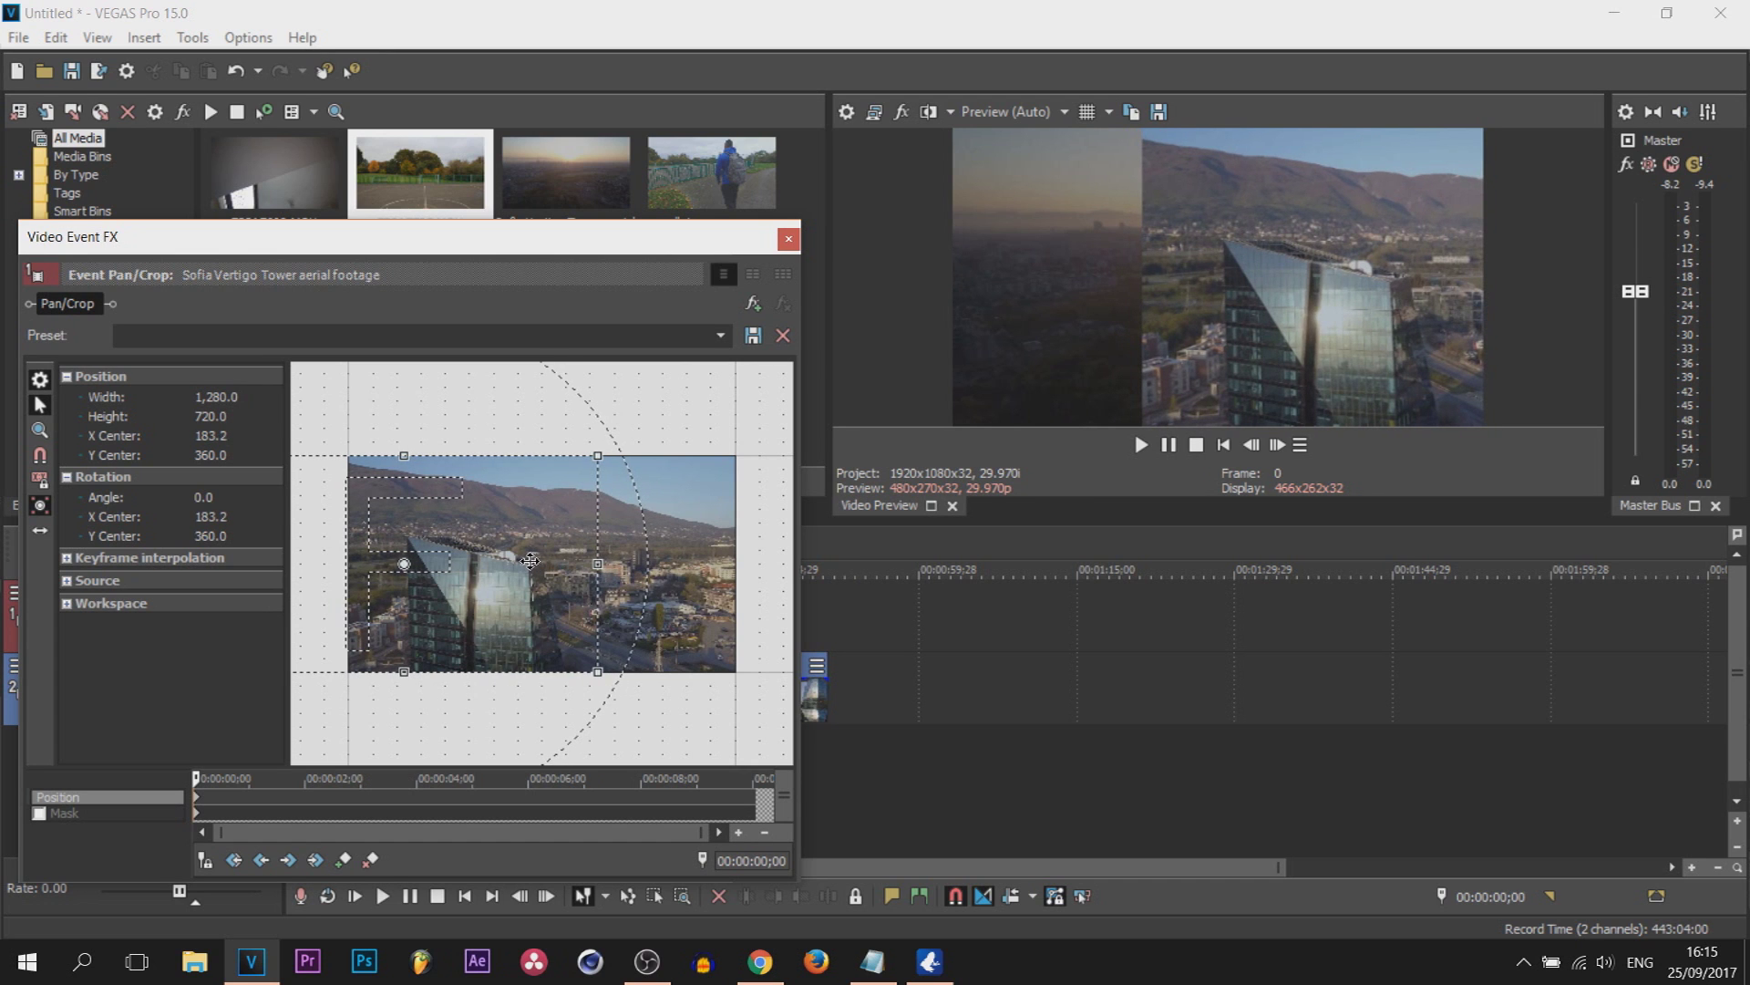
pyautogui.click(789, 239)
# Step: Pan the first clip on the lower track in Event Pan/Crop to X Center 1,473.3, leaving a narrow gap between both pictures
pyautogui.click(236, 592)
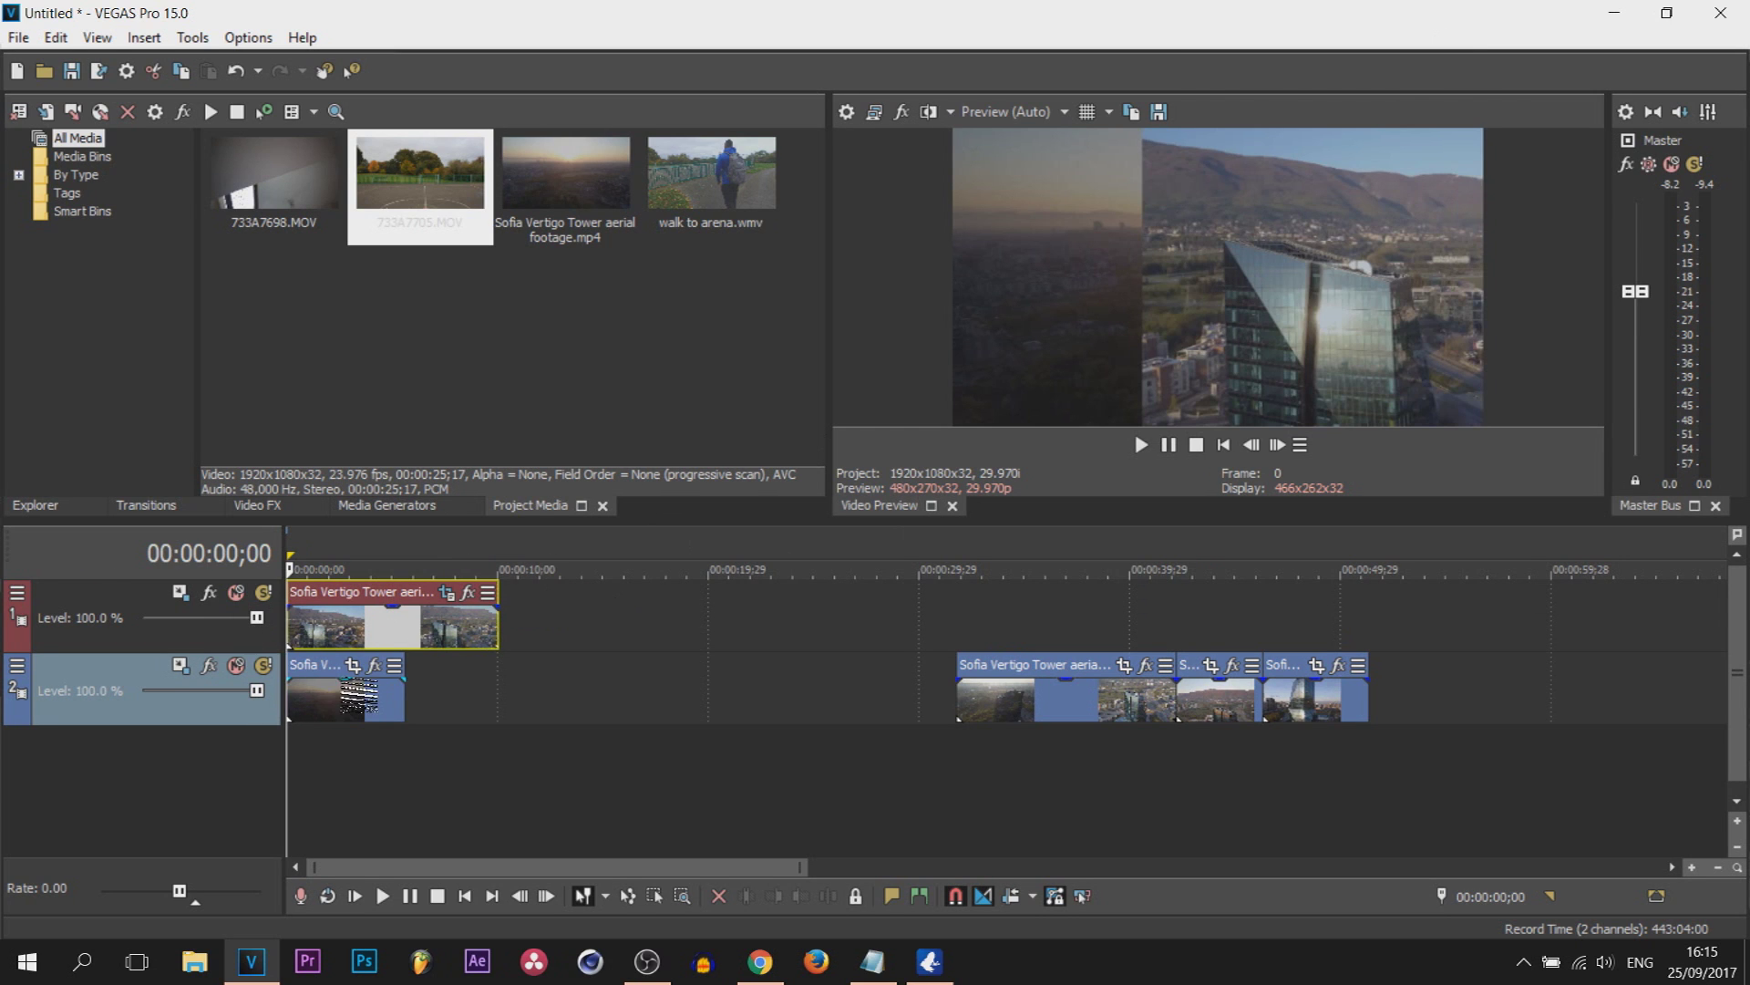
pyautogui.click(374, 665)
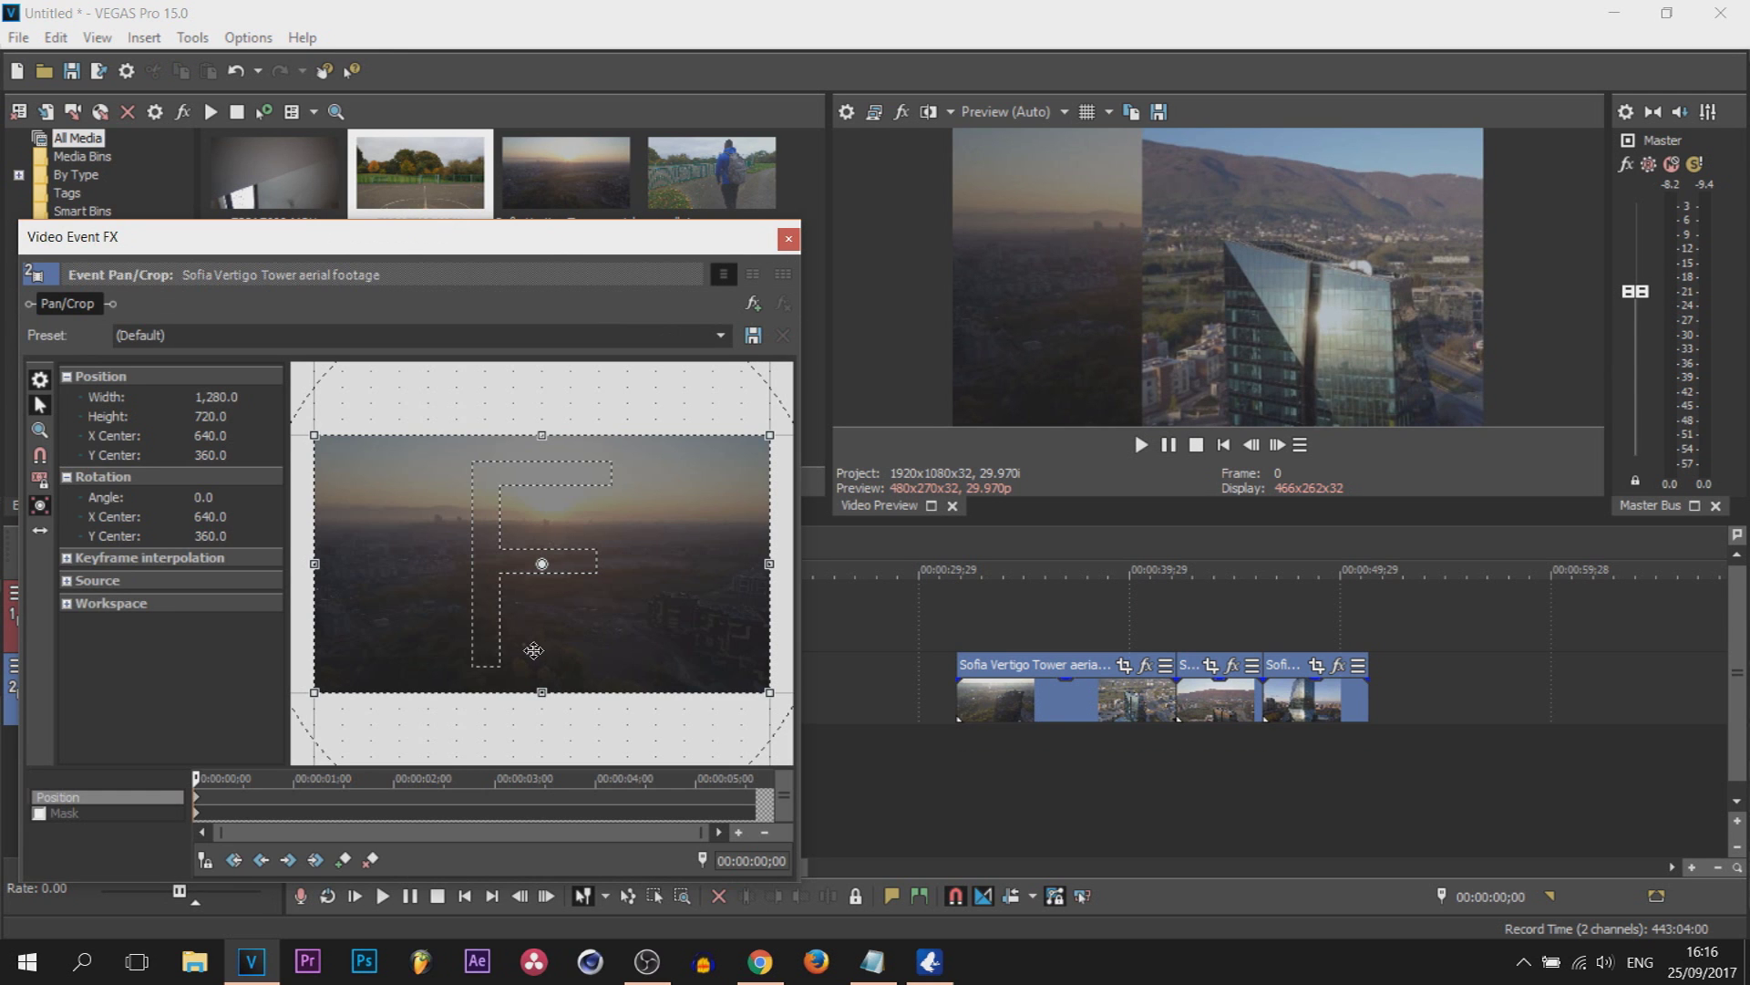
pyautogui.moveTo(533, 649); pyautogui.dragTo(731, 640)
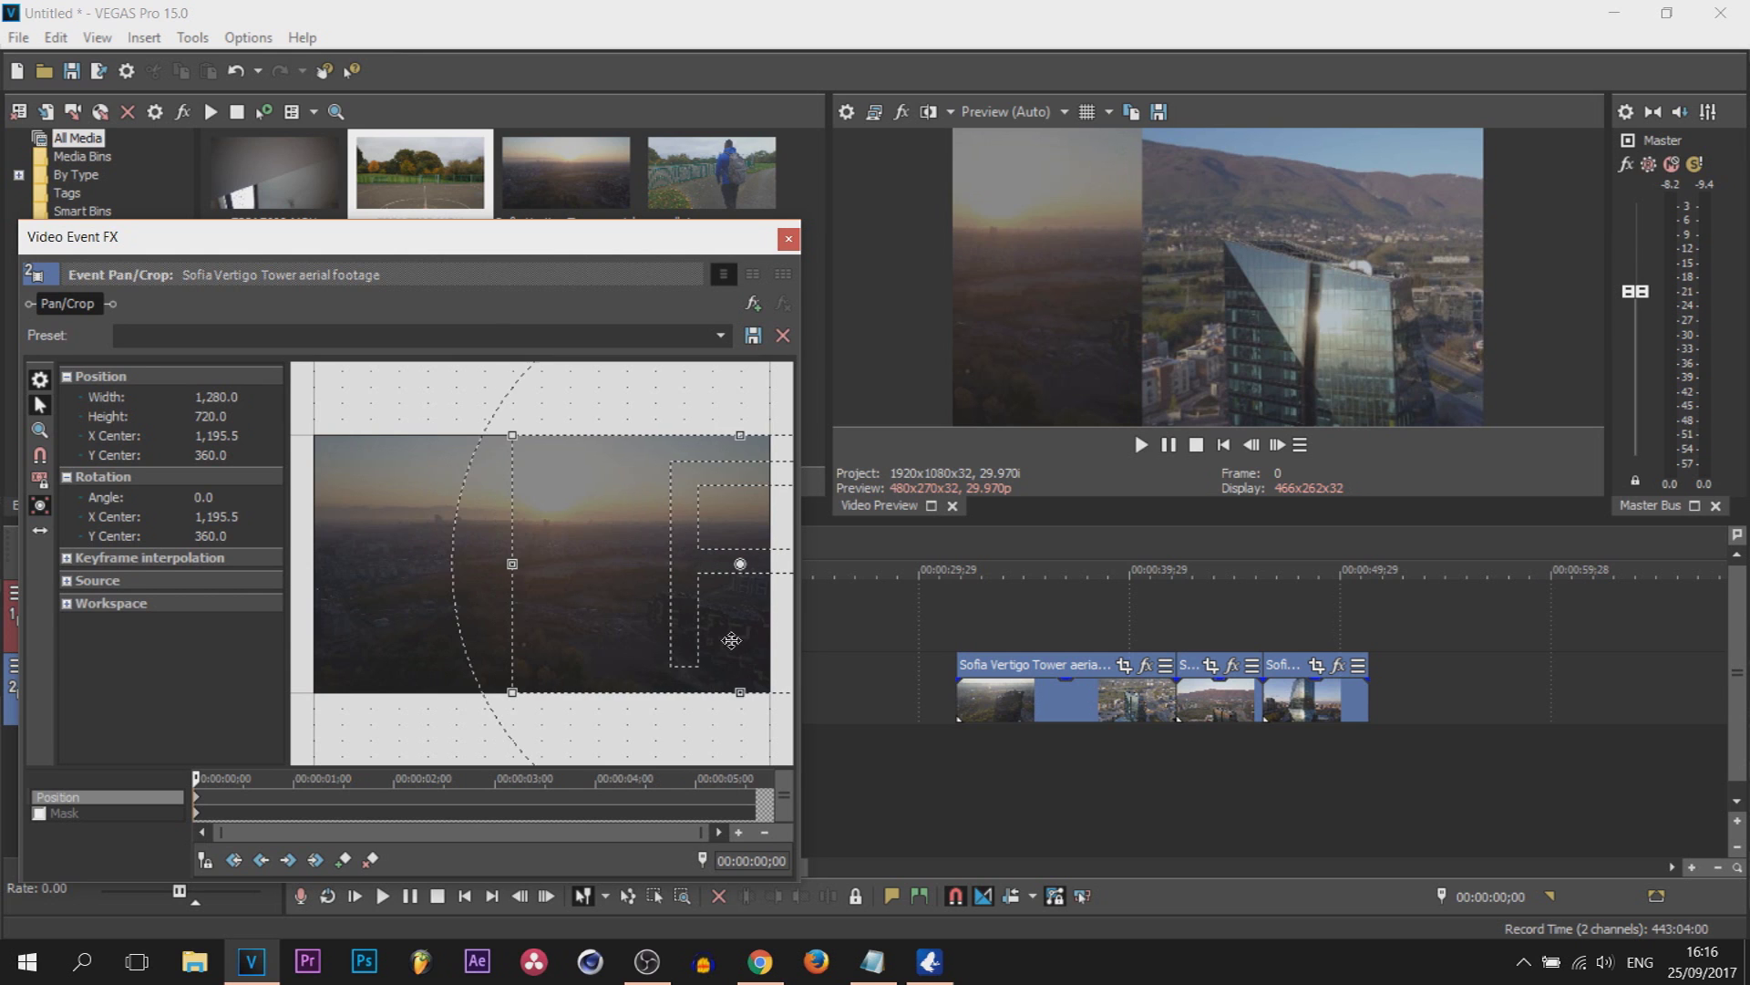
pyautogui.moveTo(551, 643); pyautogui.dragTo(663, 626)
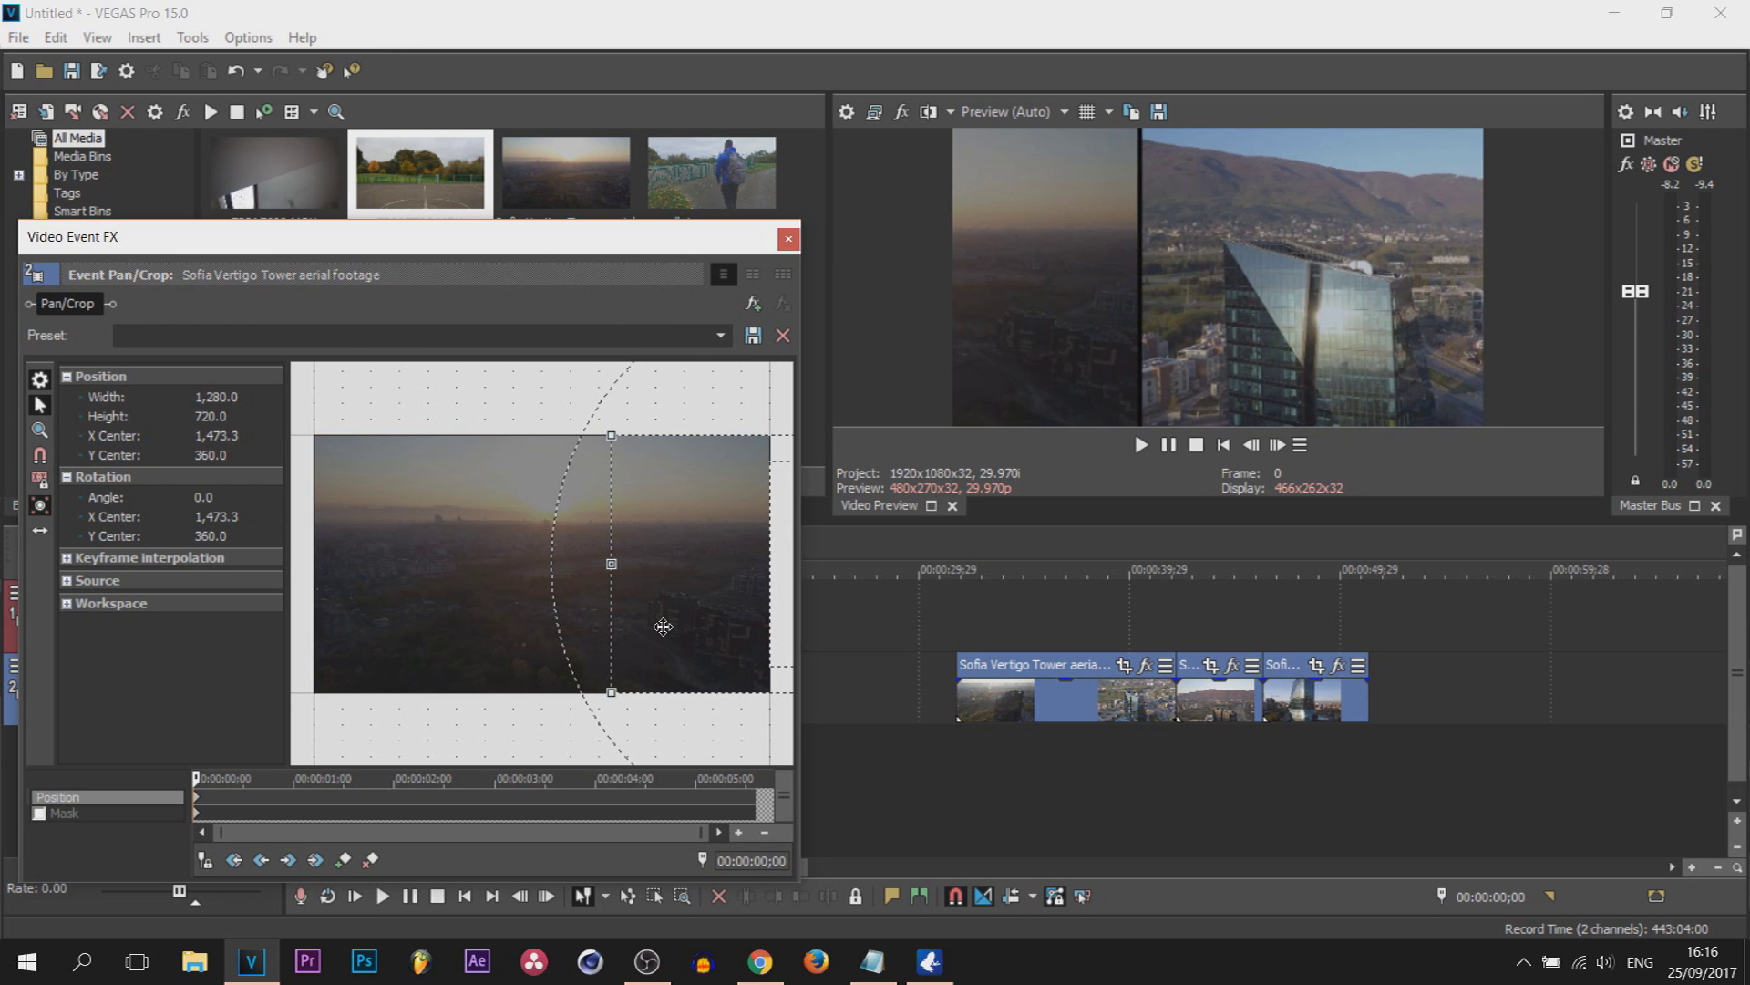
pyautogui.click(789, 238)
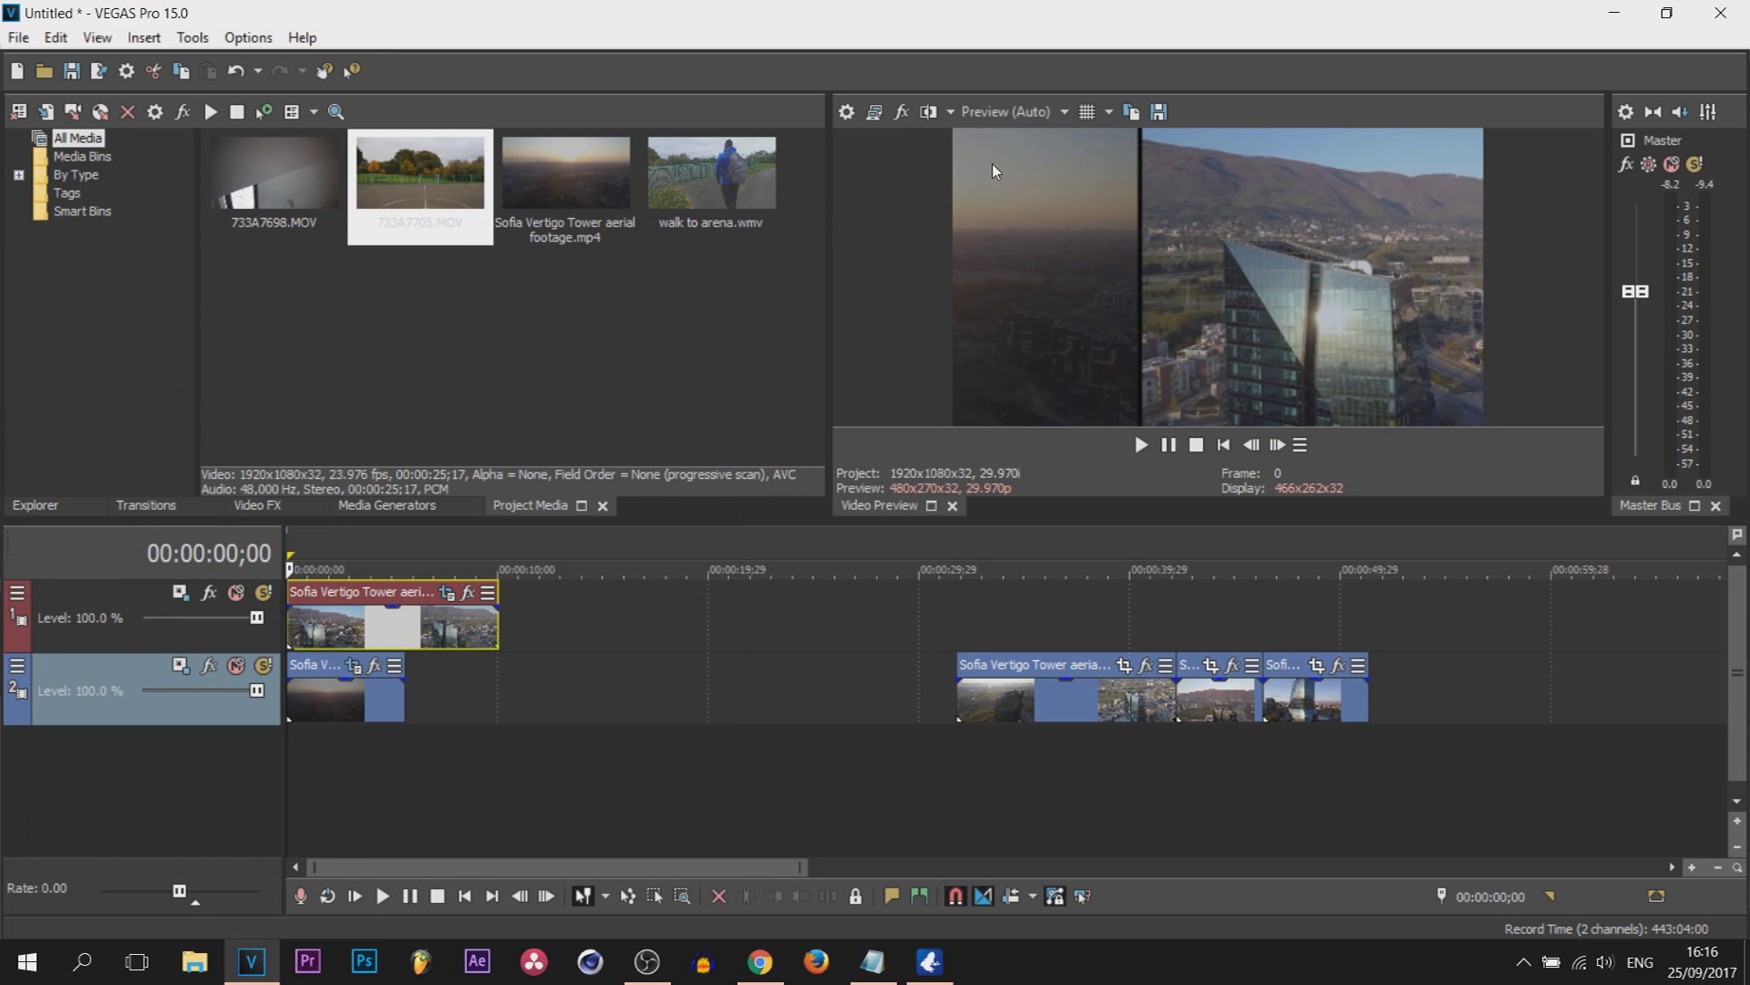
# Step: Play back the two-clip split screen to check the framing and the gap between the pictures
pyautogui.click(1170, 445)
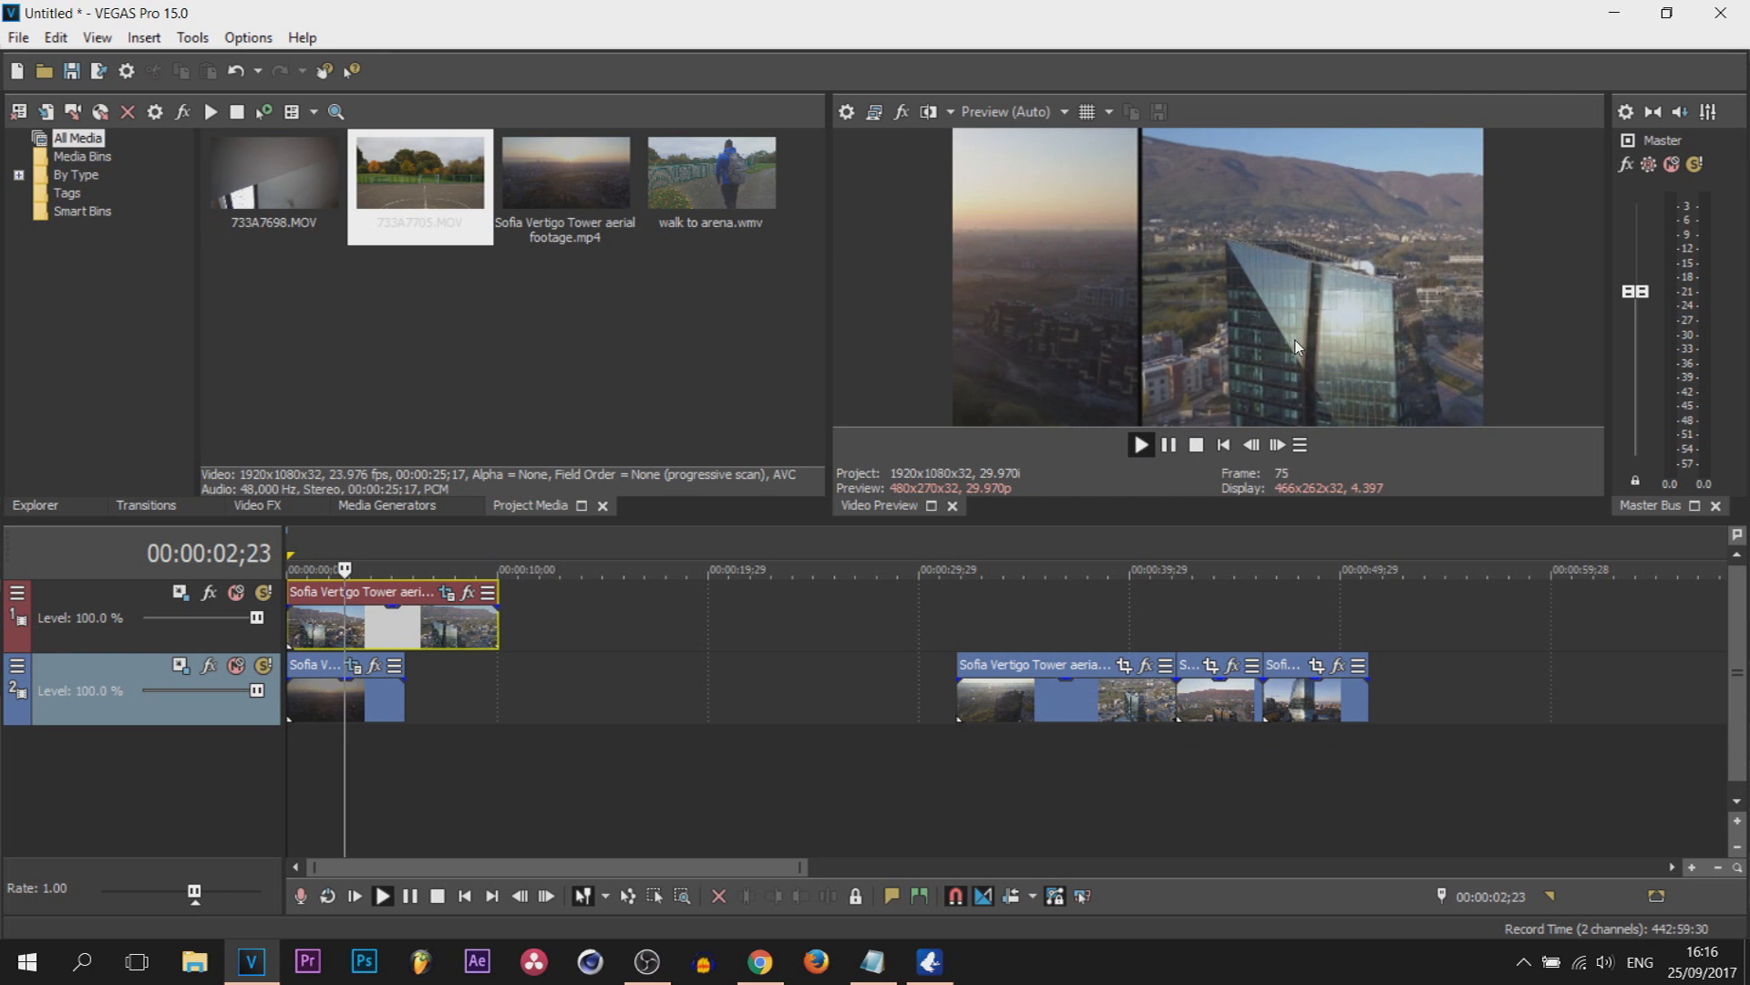
pyautogui.press('space')
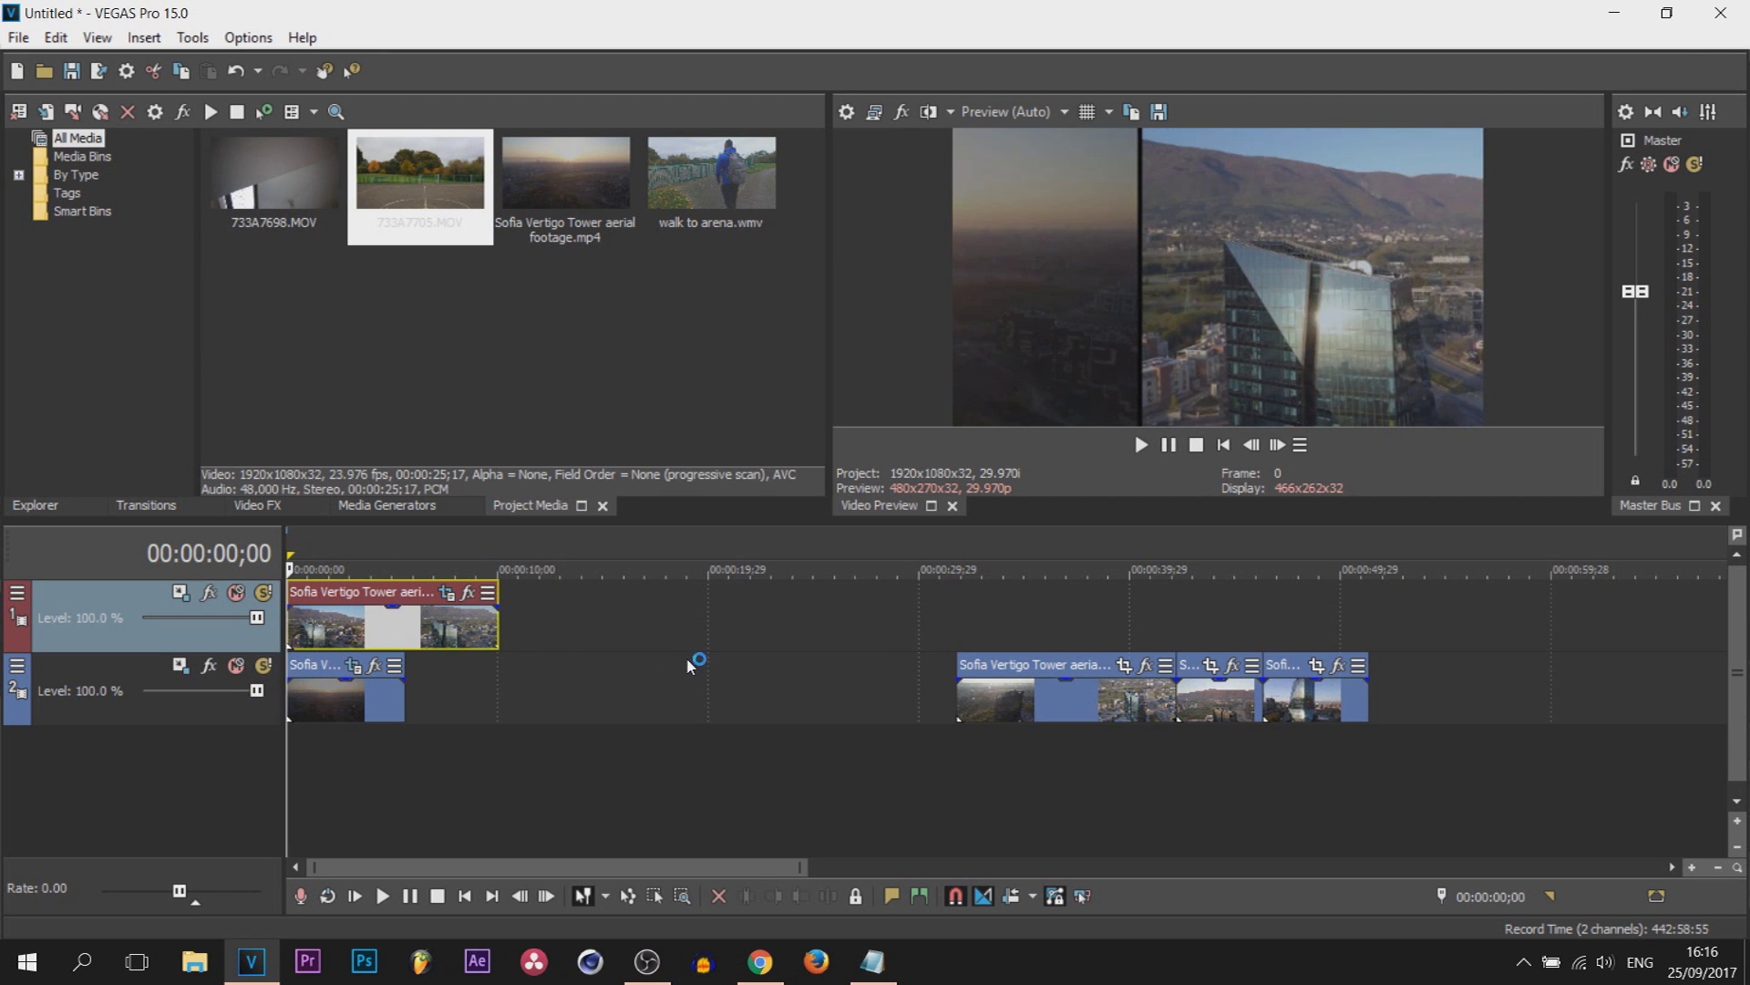
pyautogui.press('space')
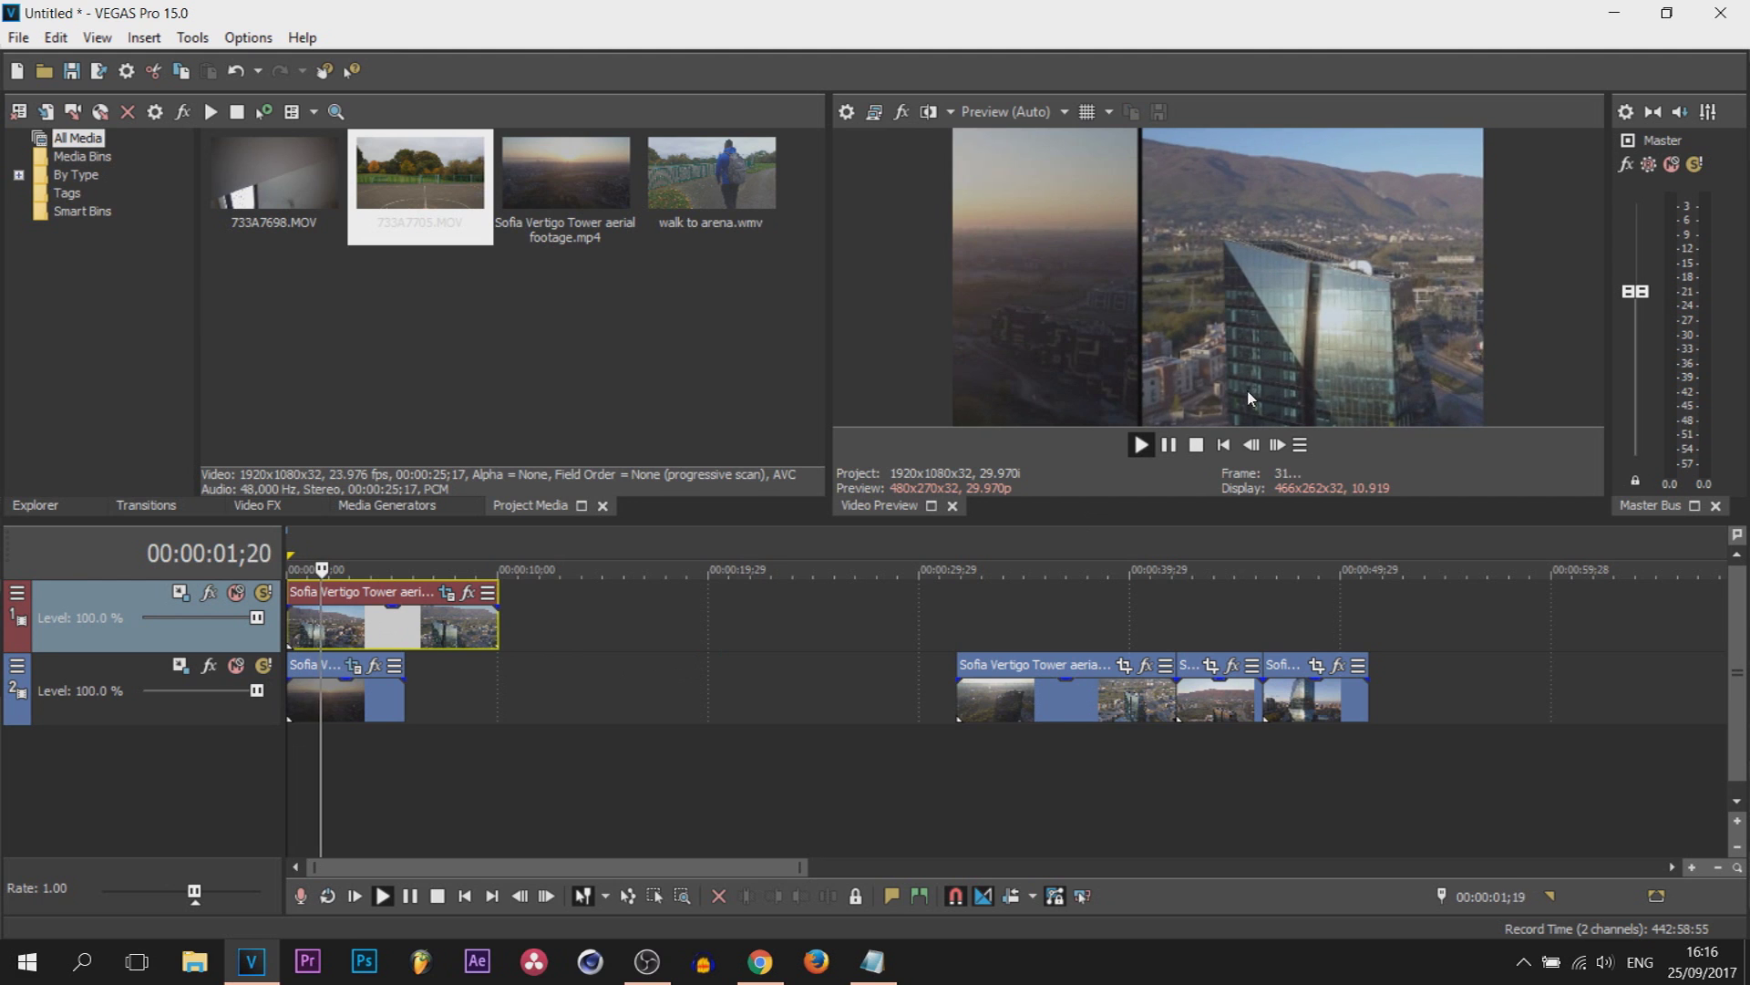
pyautogui.click(1184, 450)
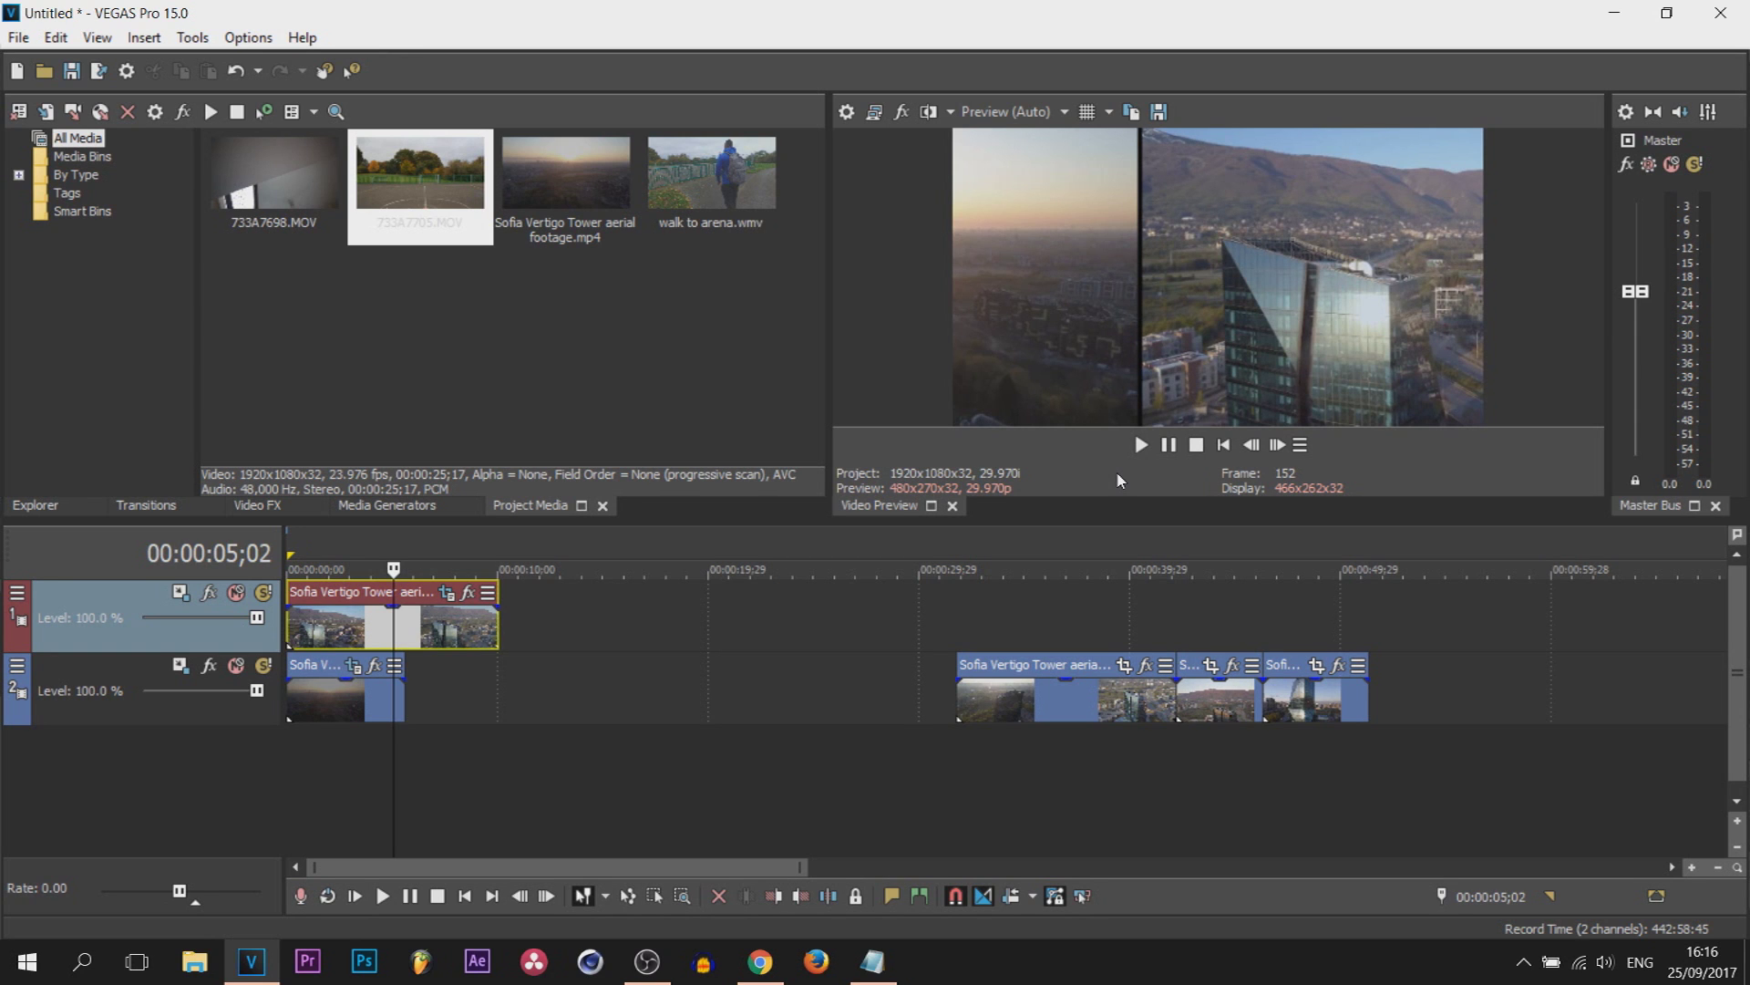
# Step: Add a white Solid Color event at the project start on a new track beneath both clips as the divider line
pyautogui.click(390, 506)
pyautogui.moveTo(182, 173); pyautogui.dragTo(178, 415)
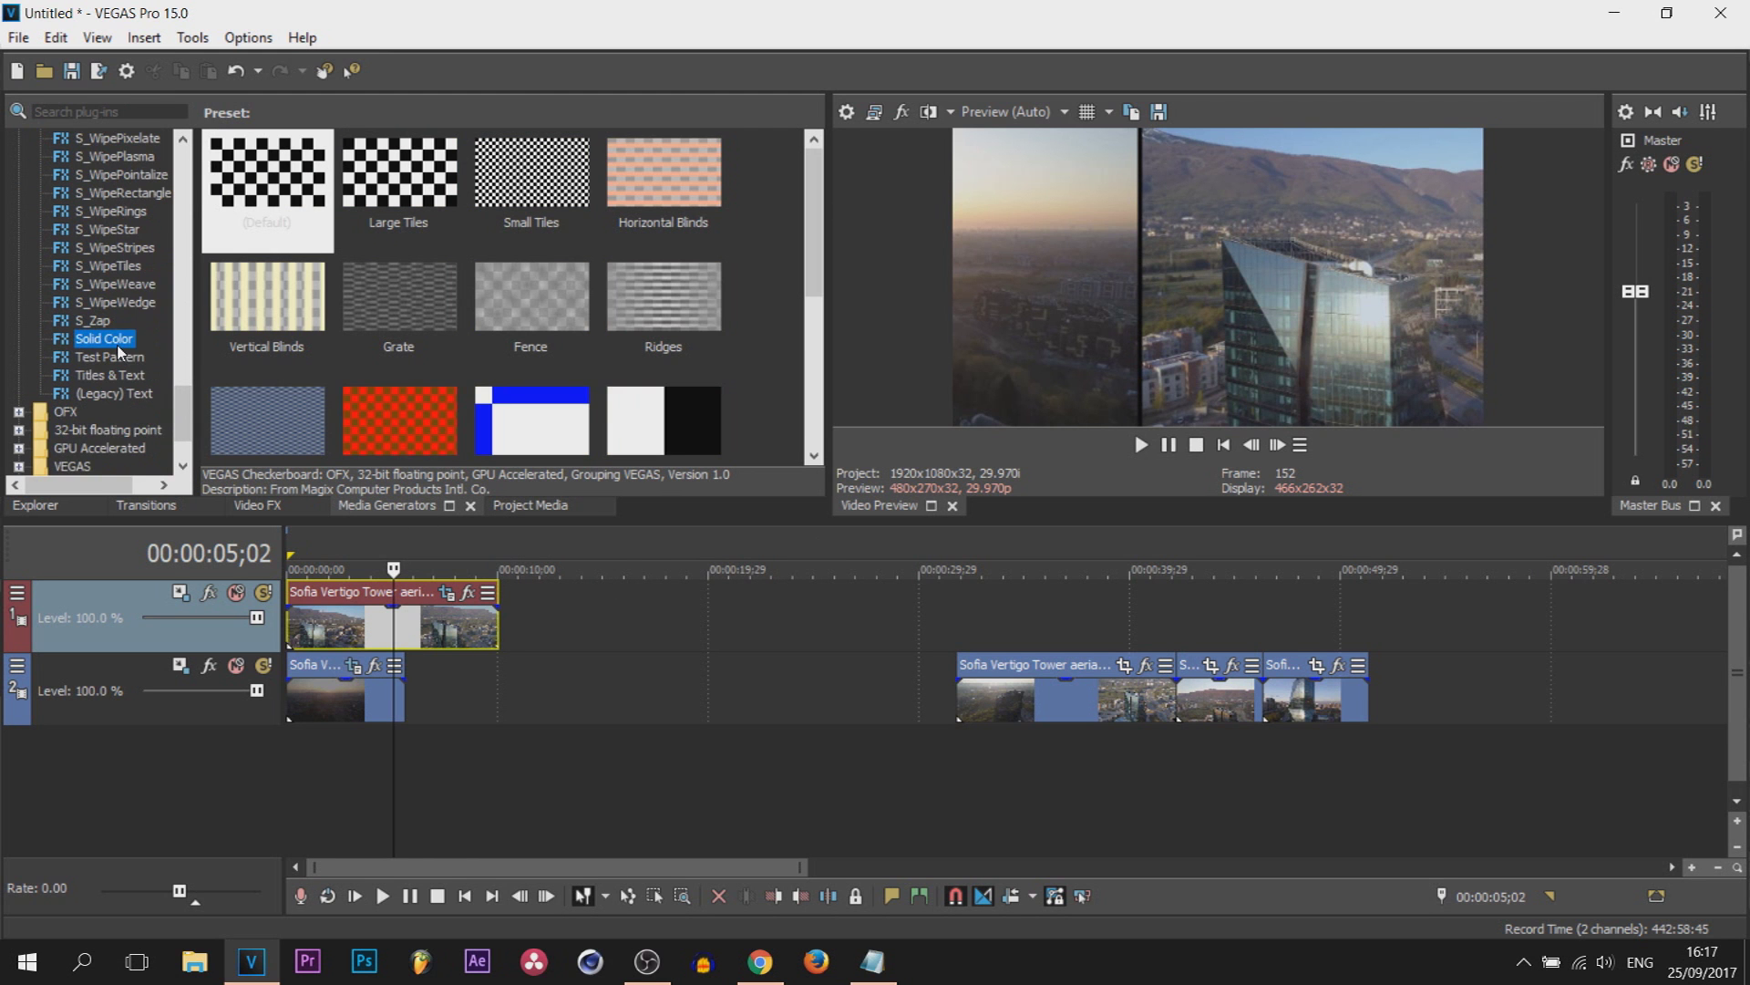
pyautogui.click(117, 341)
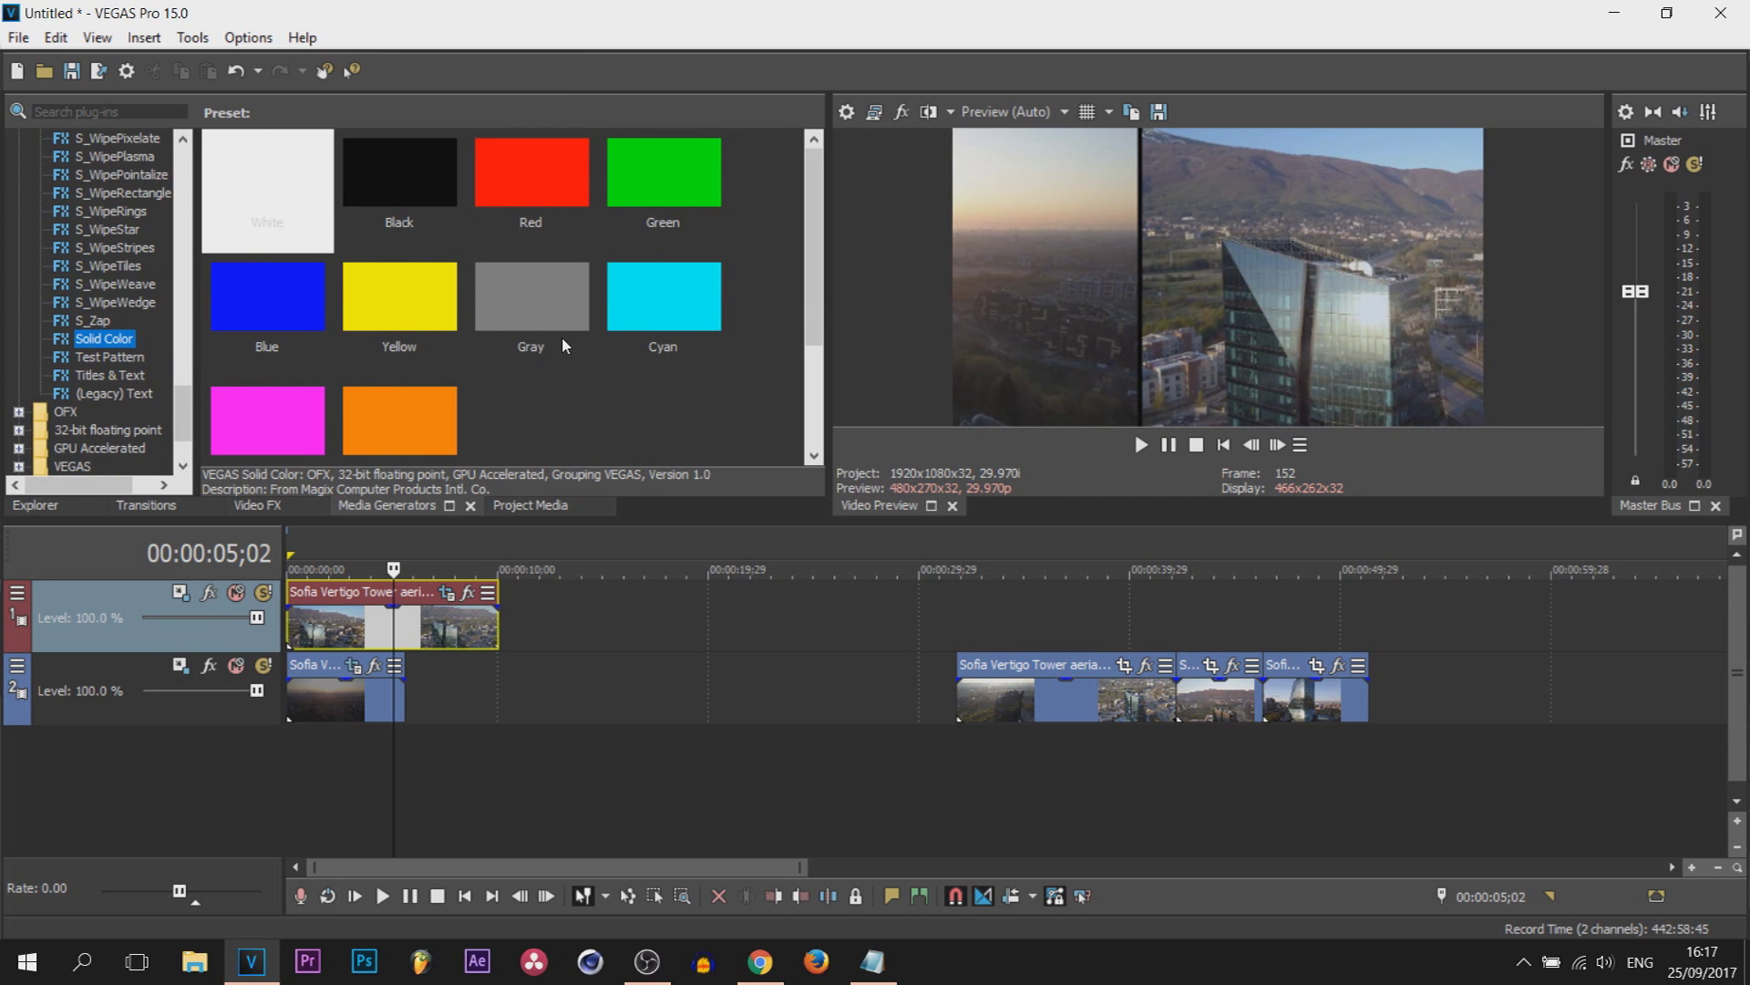
pyautogui.click(324, 223)
pyautogui.moveTo(274, 170); pyautogui.dragTo(293, 764)
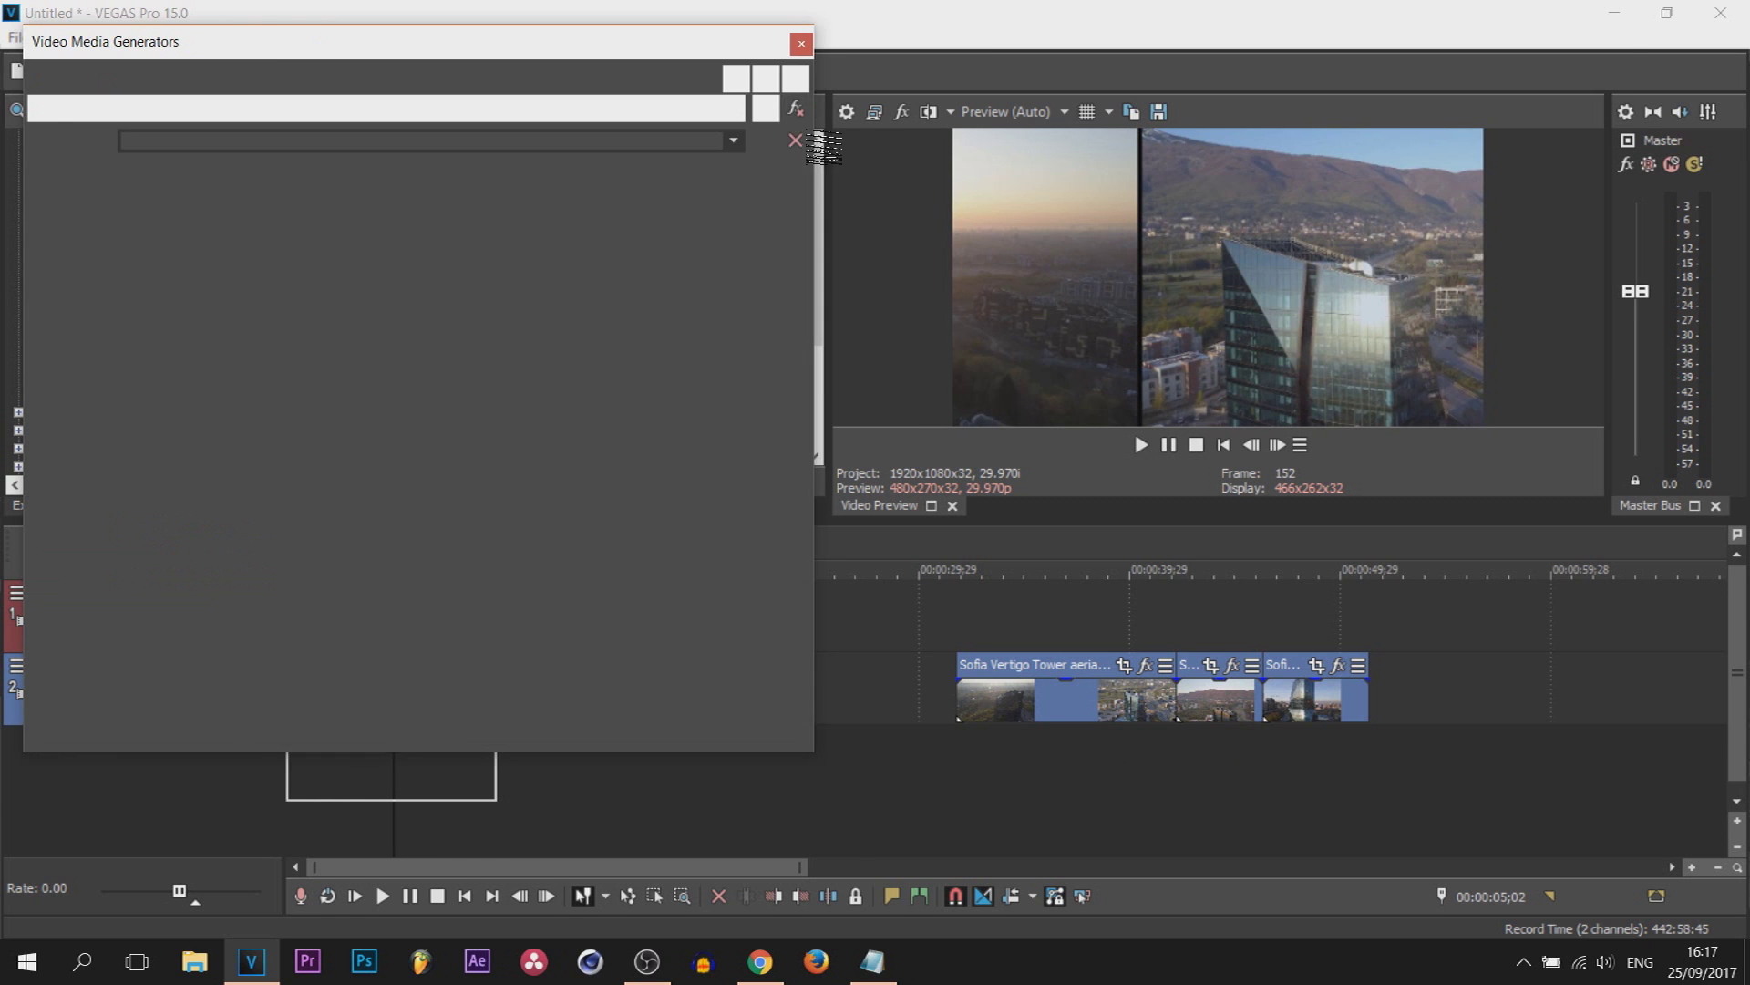
pyautogui.click(801, 43)
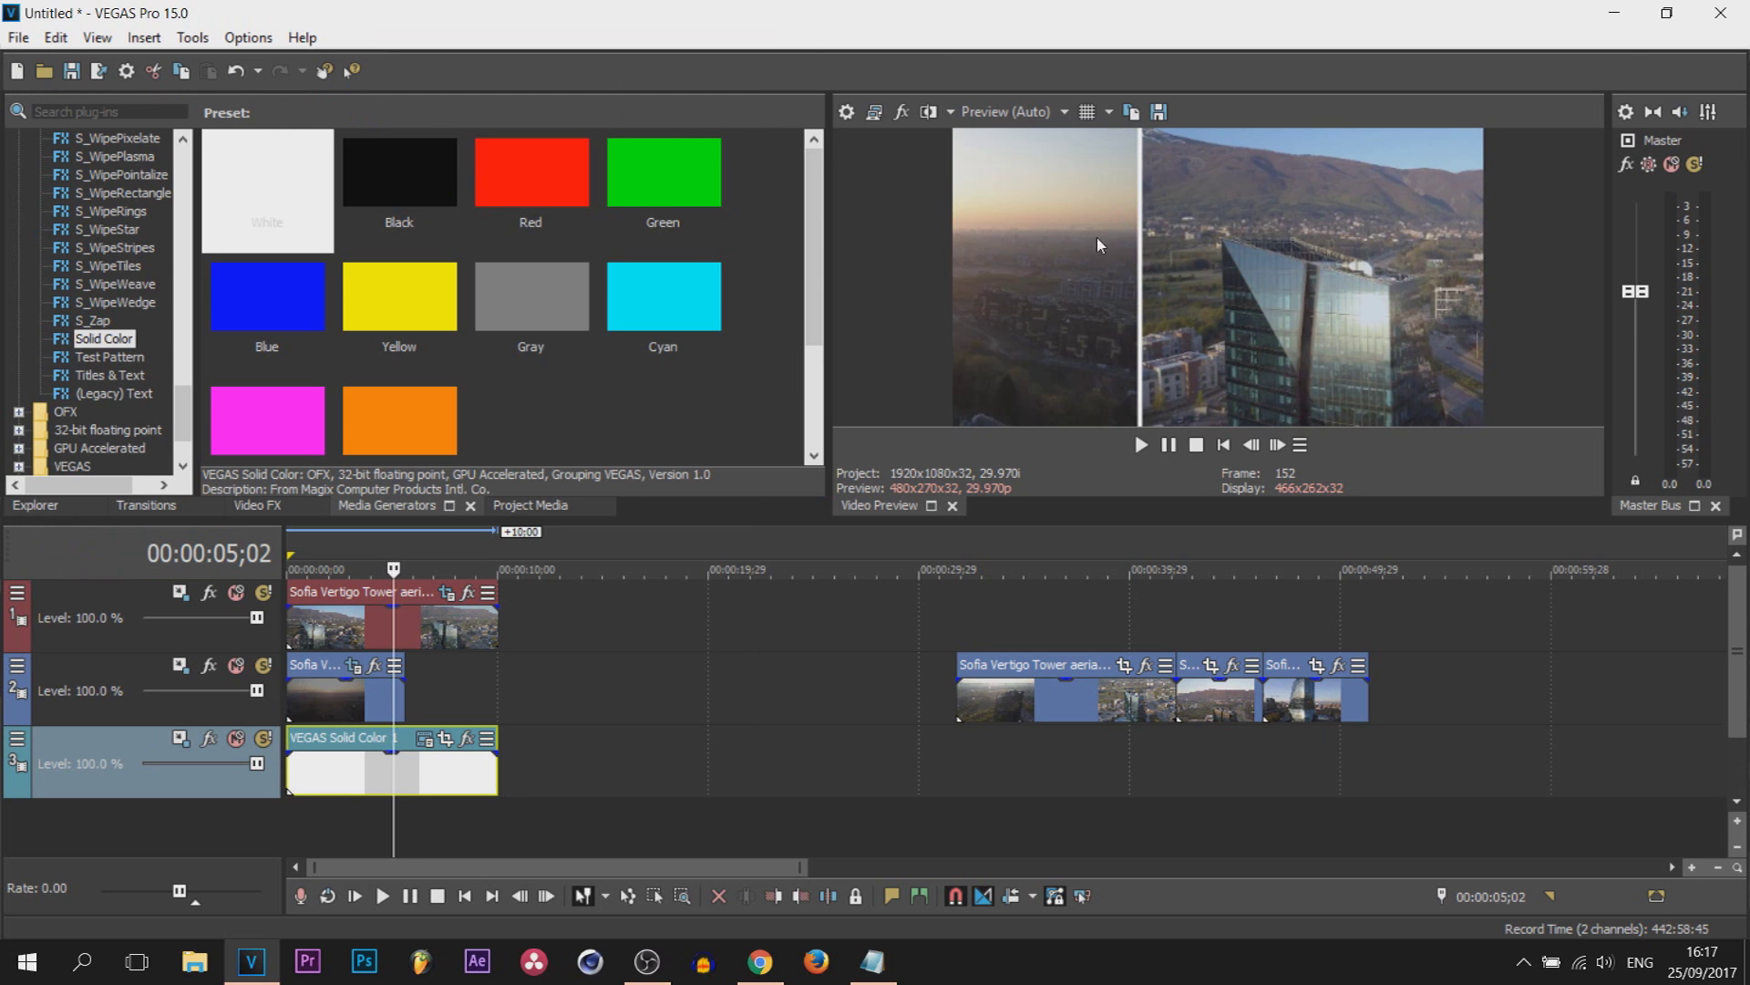
# Step: Play the split screen from the start to check the white divider between the two clips
pyautogui.click(355, 771)
pyautogui.press('Home')
pyautogui.press('space')
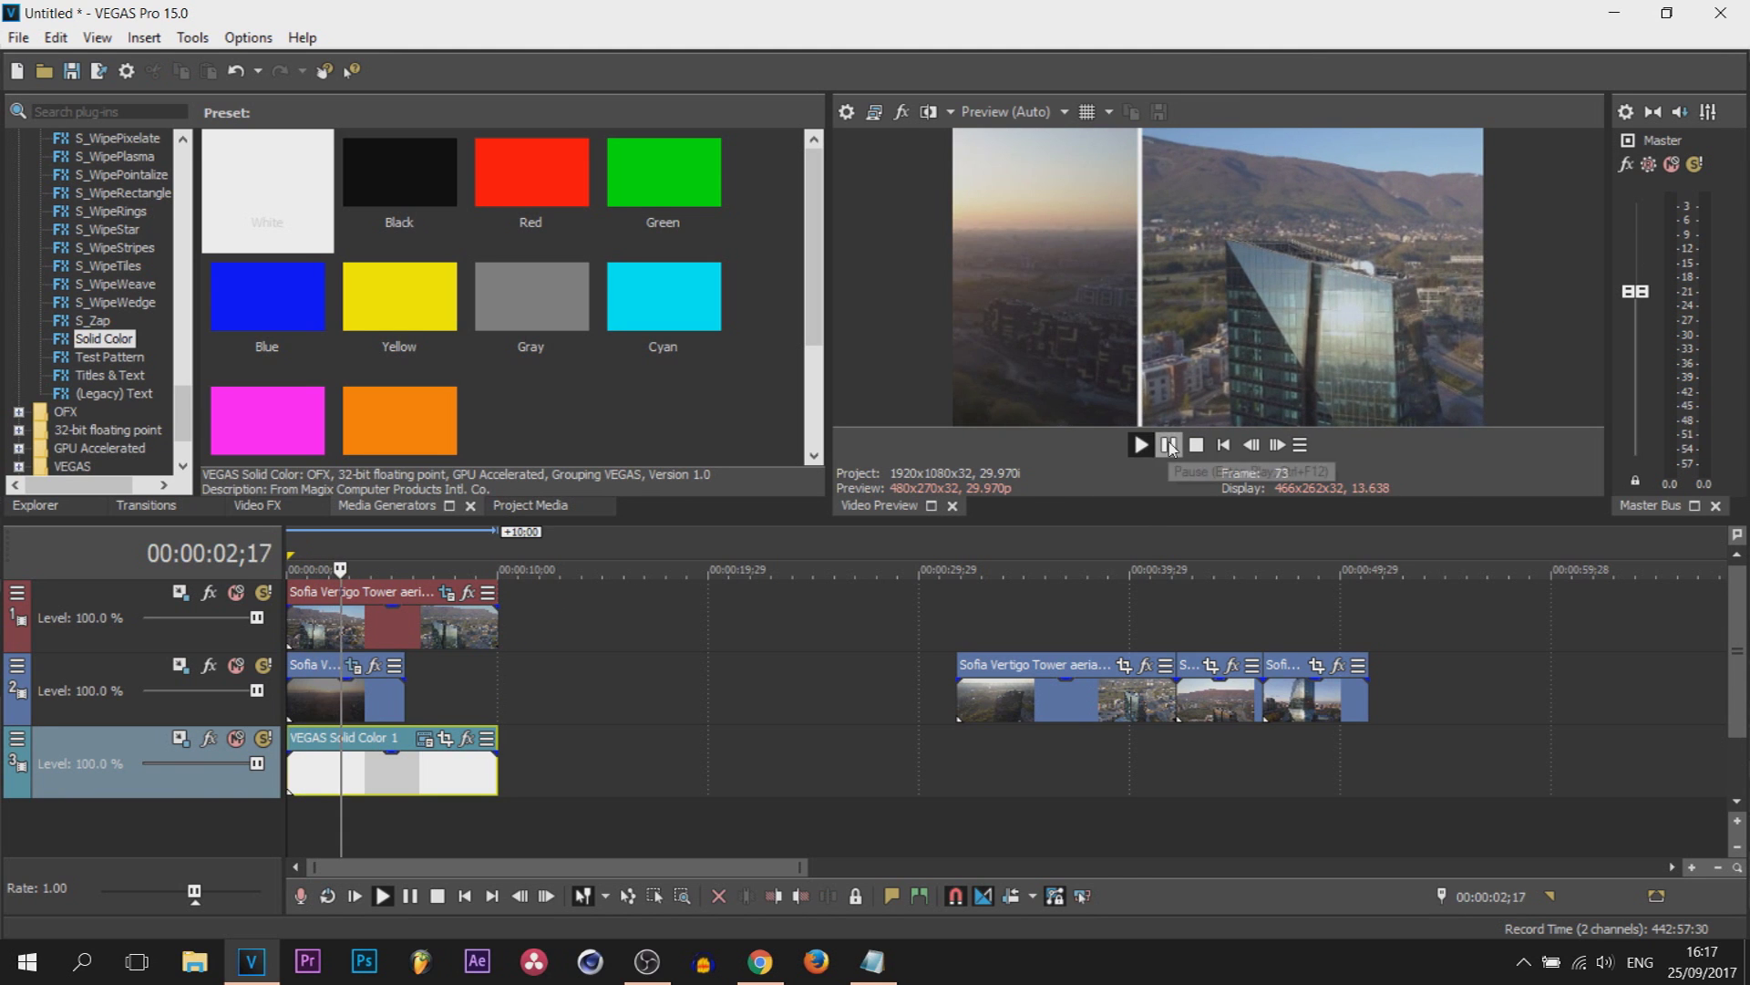
pyautogui.press('Return')
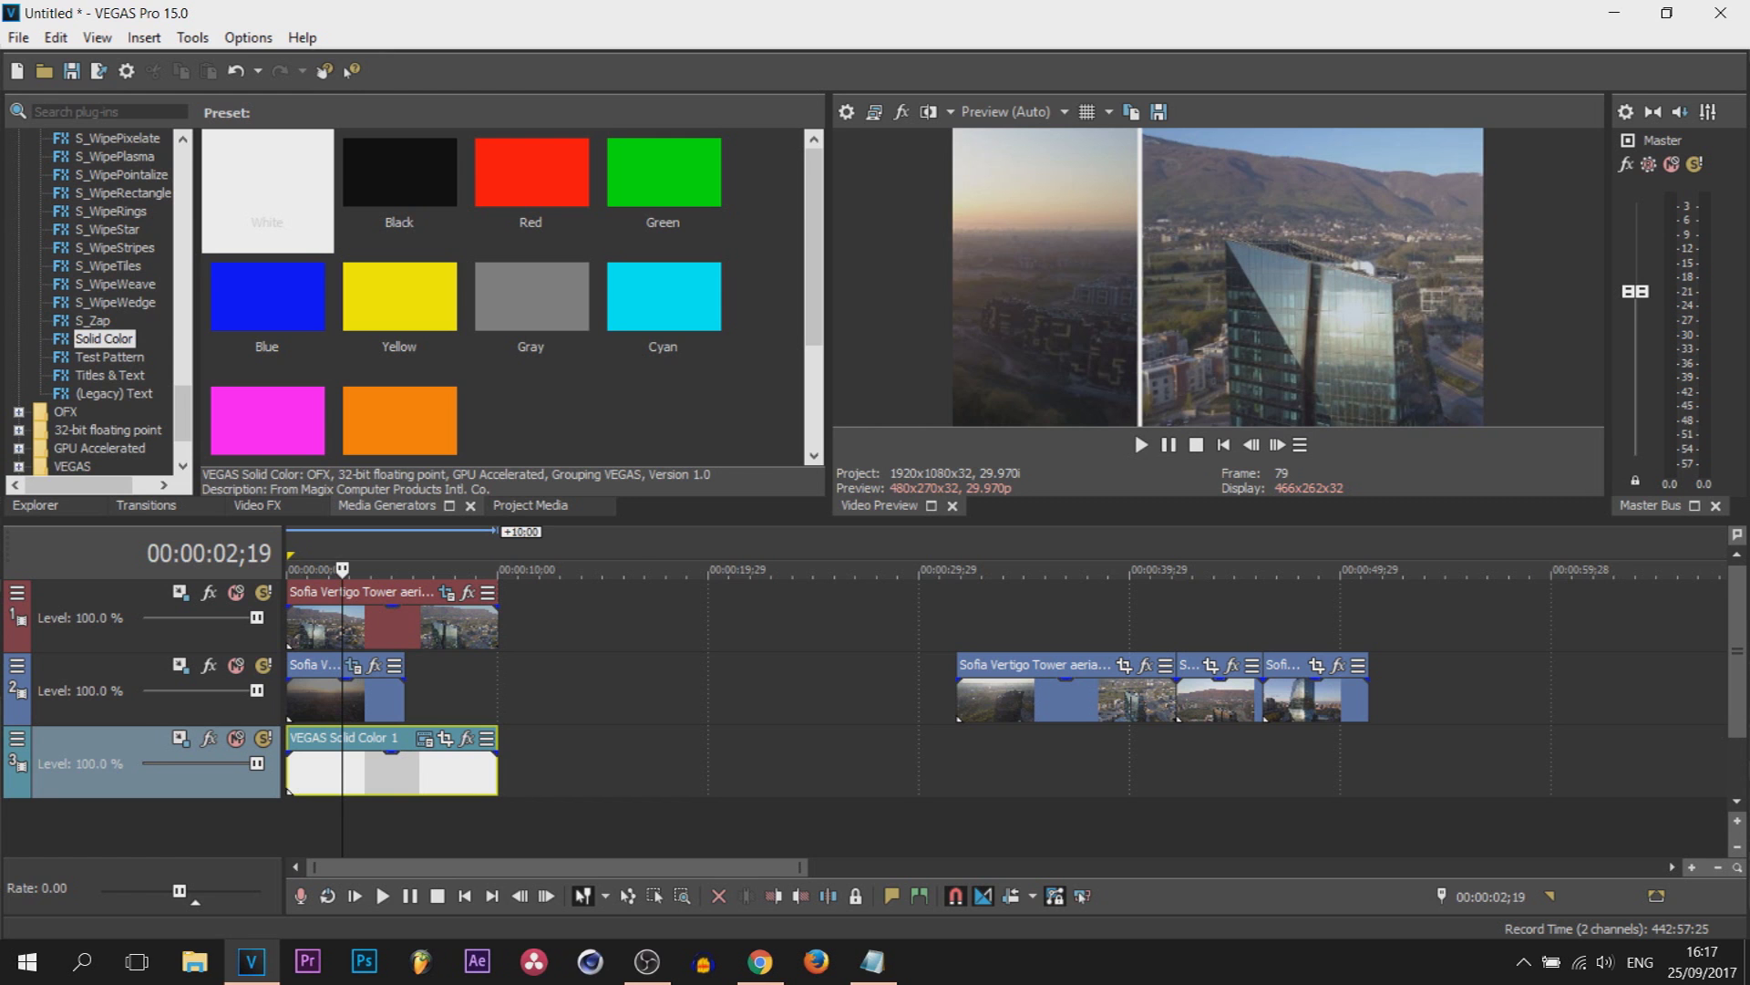
pyautogui.hotkey('alt', 'Tab')
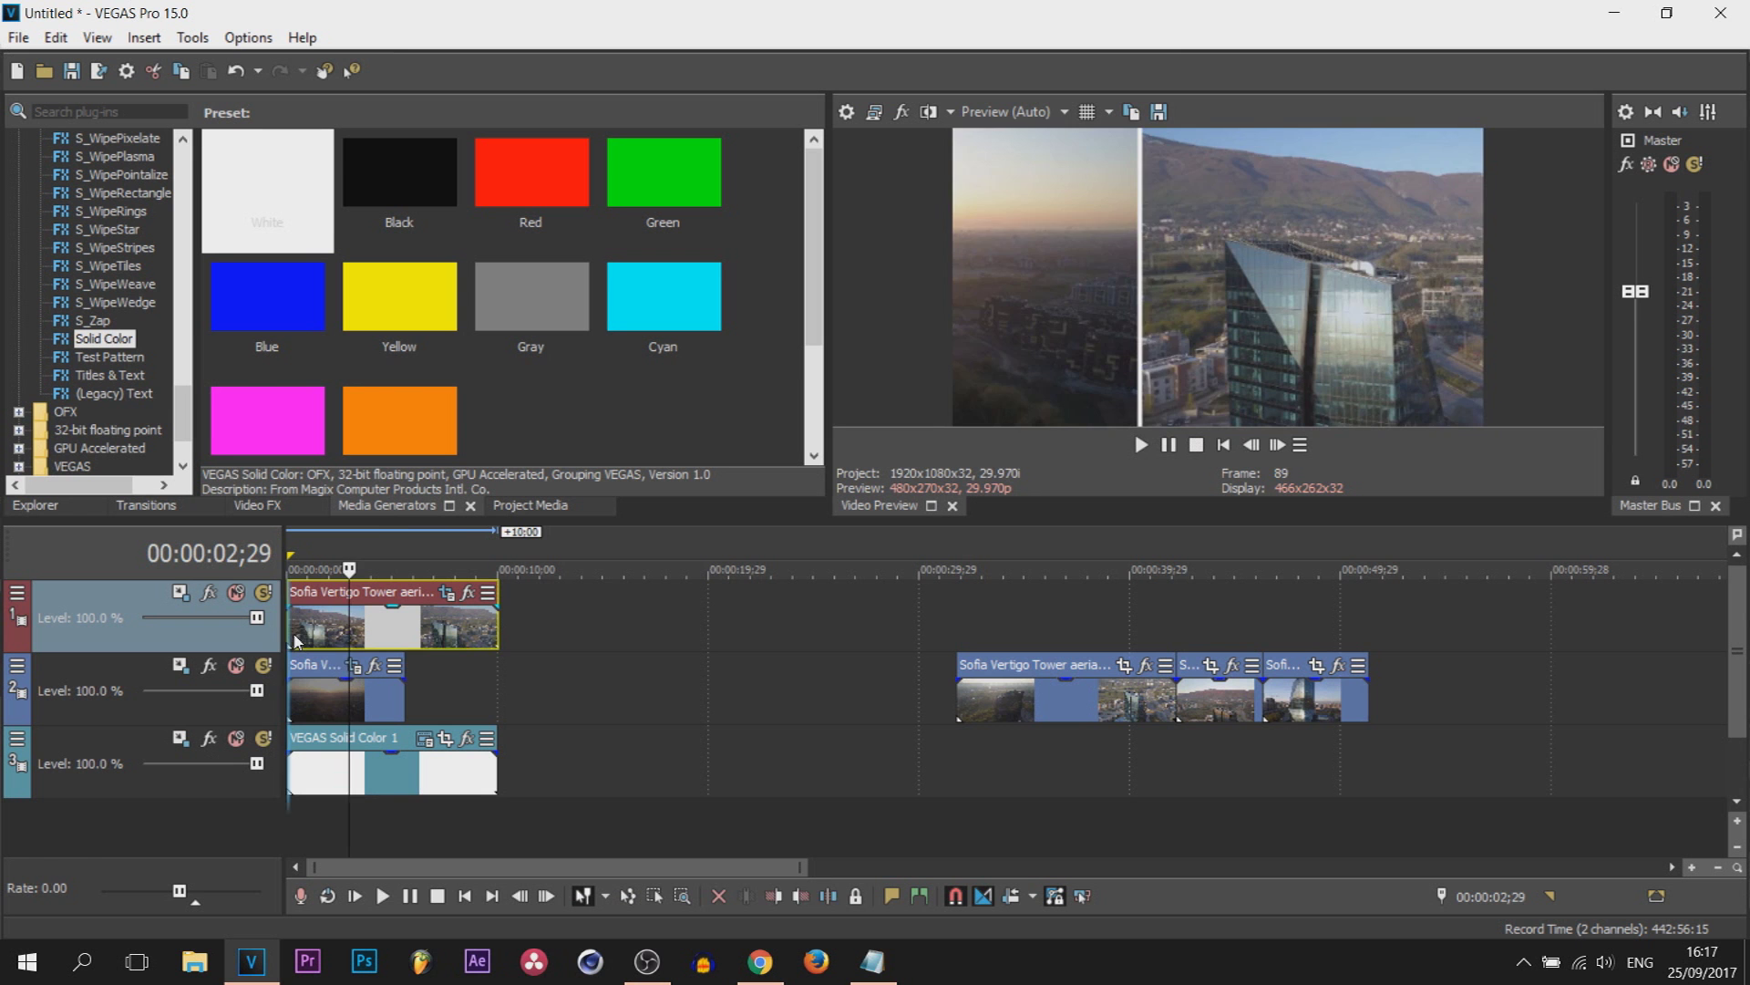
# Step: Insert another video track on top and move the next Sofia Vertigo Tower clip from the lower track to its start
pyautogui.moveTo(1021, 711); pyautogui.dragTo(594, 638)
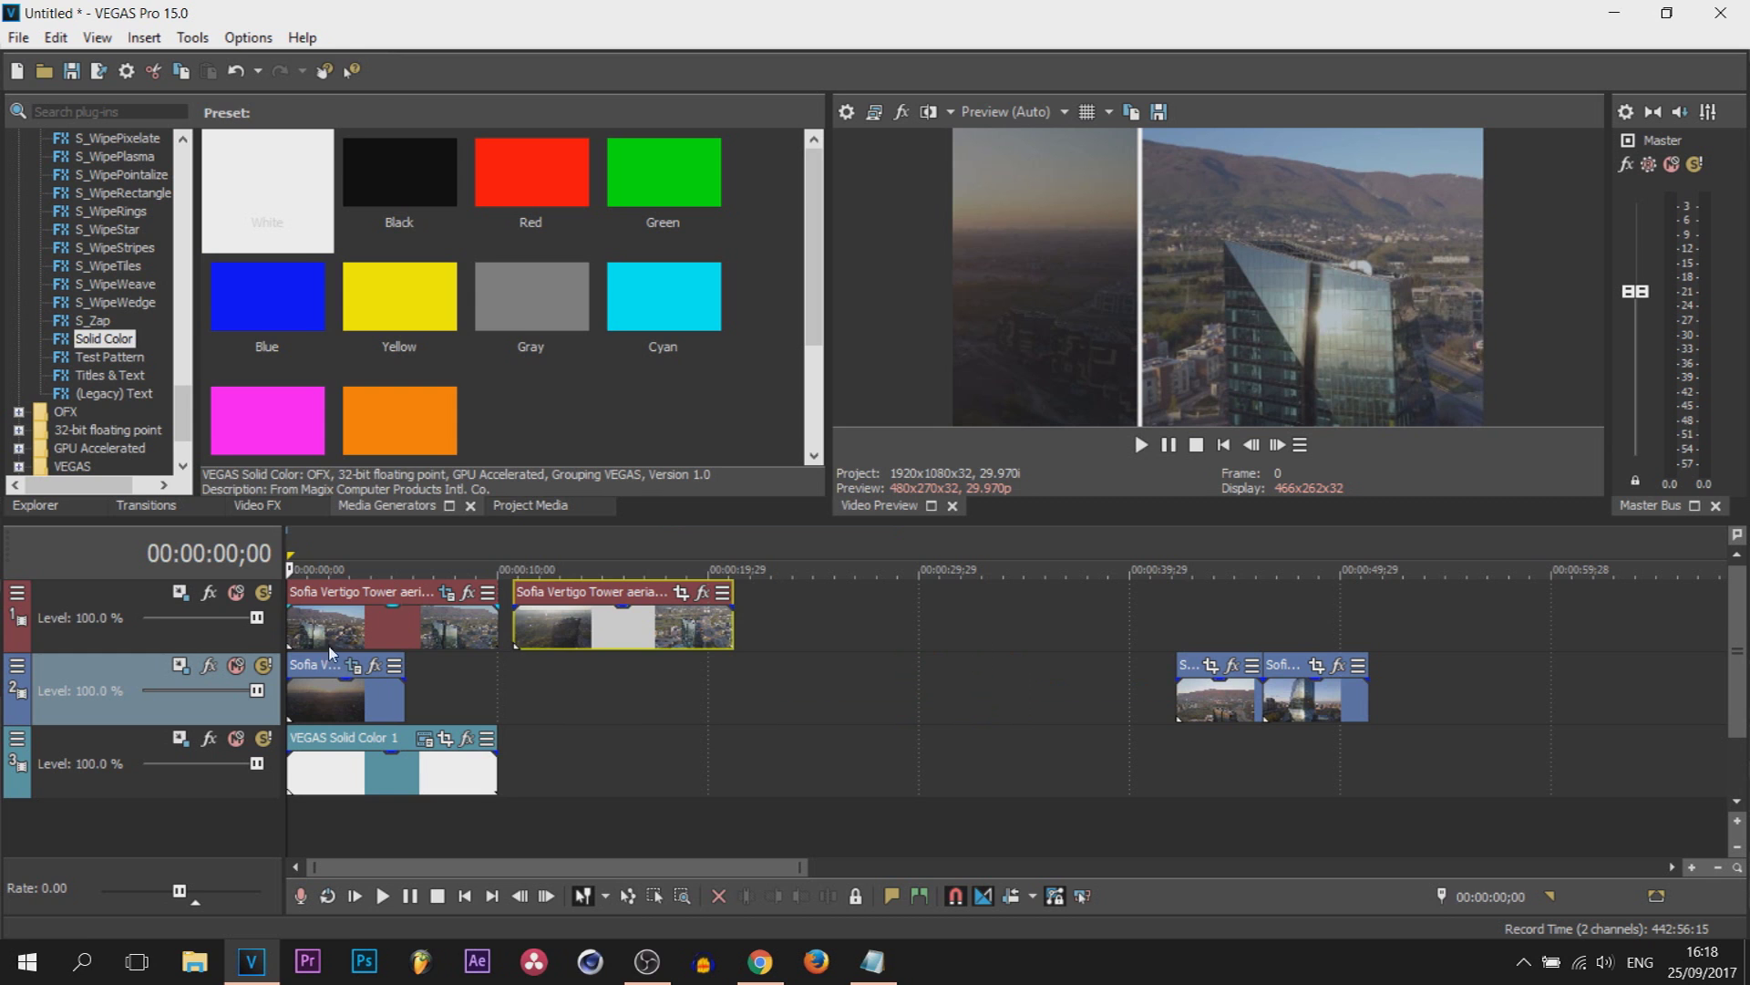
pyautogui.rightClick(240, 645)
pyautogui.click(314, 334)
pyautogui.moveTo(597, 702); pyautogui.dragTo(365, 626)
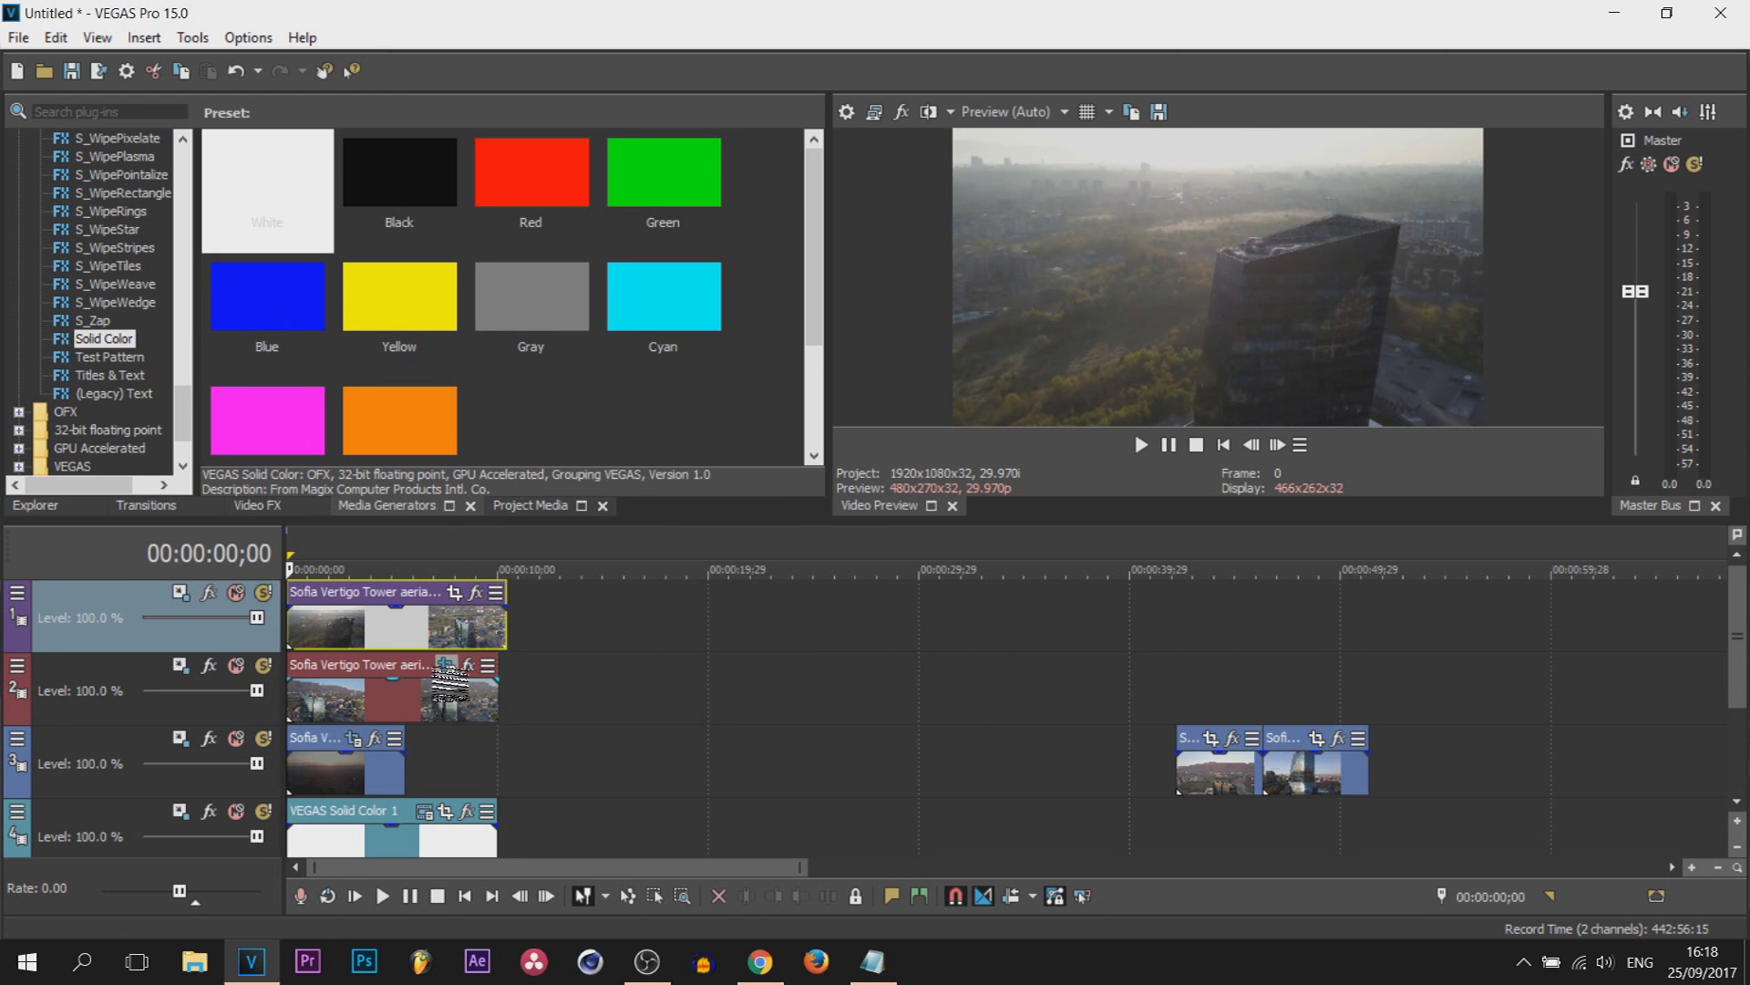
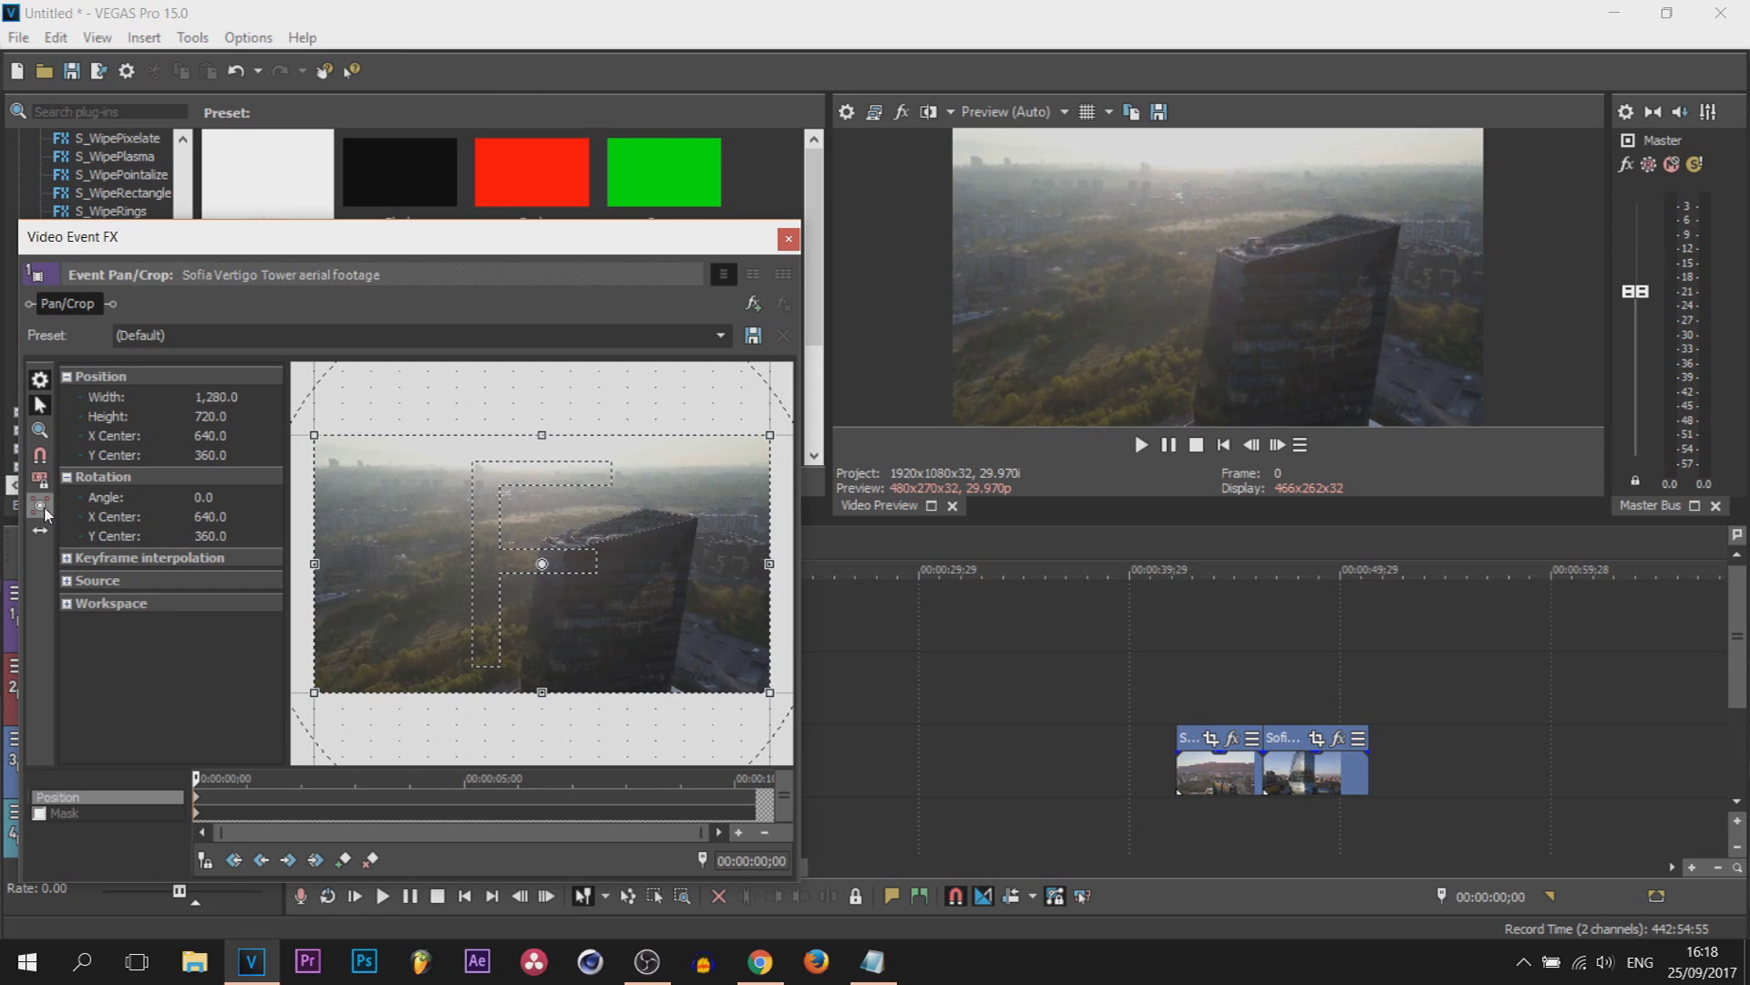
# Step: Narrow the top clip's Event Pan/Crop frame symmetrically about its centre to a width of 750 with a height of 720
pyautogui.click(43, 512)
pyautogui.moveTo(315, 565); pyautogui.dragTo(411, 571)
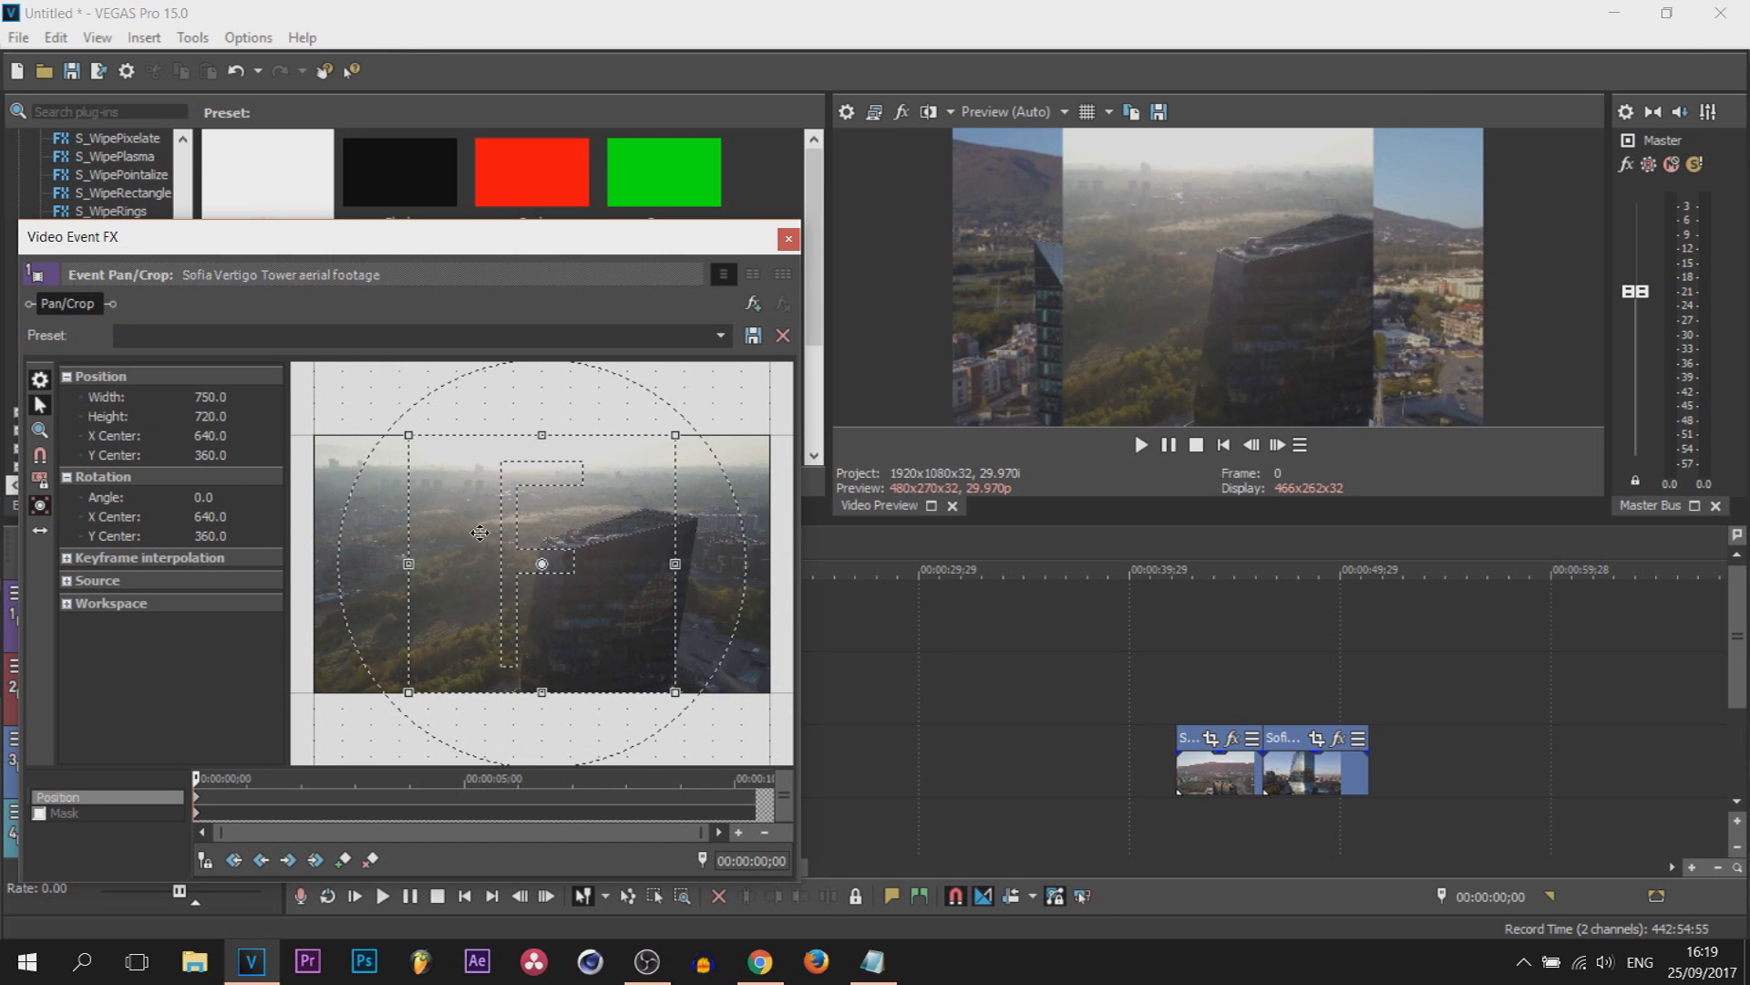
pyautogui.click(788, 239)
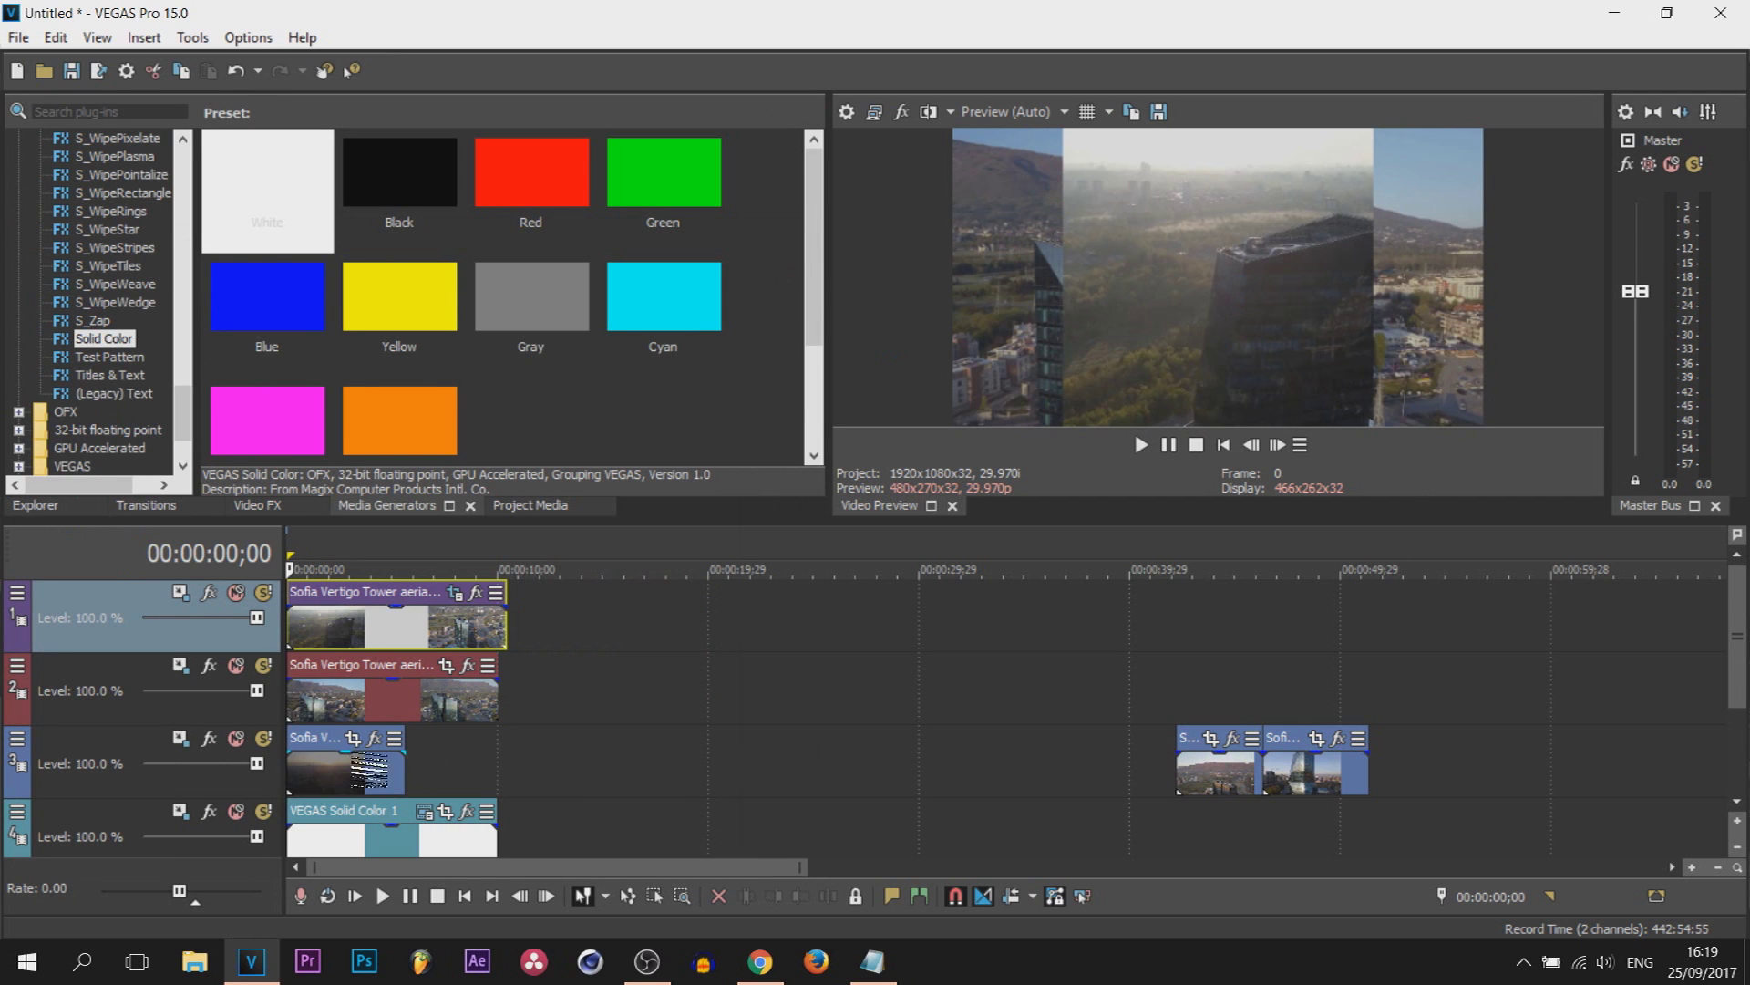
# Step: Enable the mask in Event Pan/Crop of the track 2 clip and draw a full-height rectangular mask around the glass tower
pyautogui.click(330, 716)
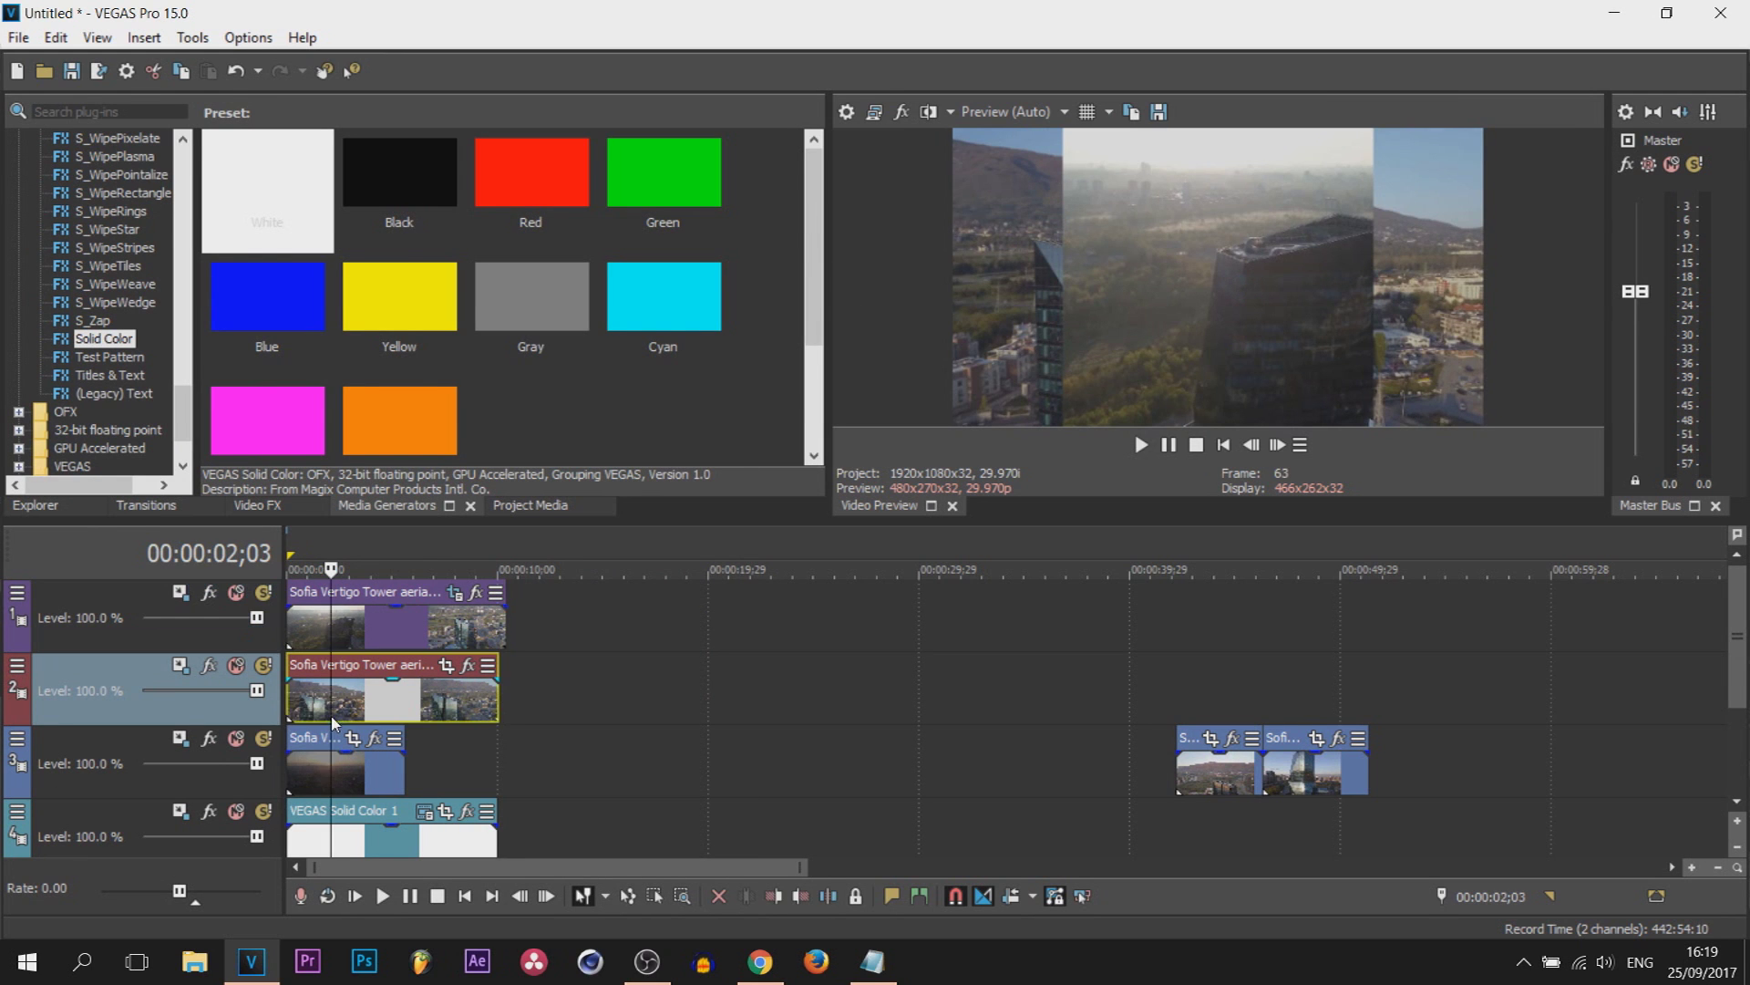
pyautogui.click(298, 776)
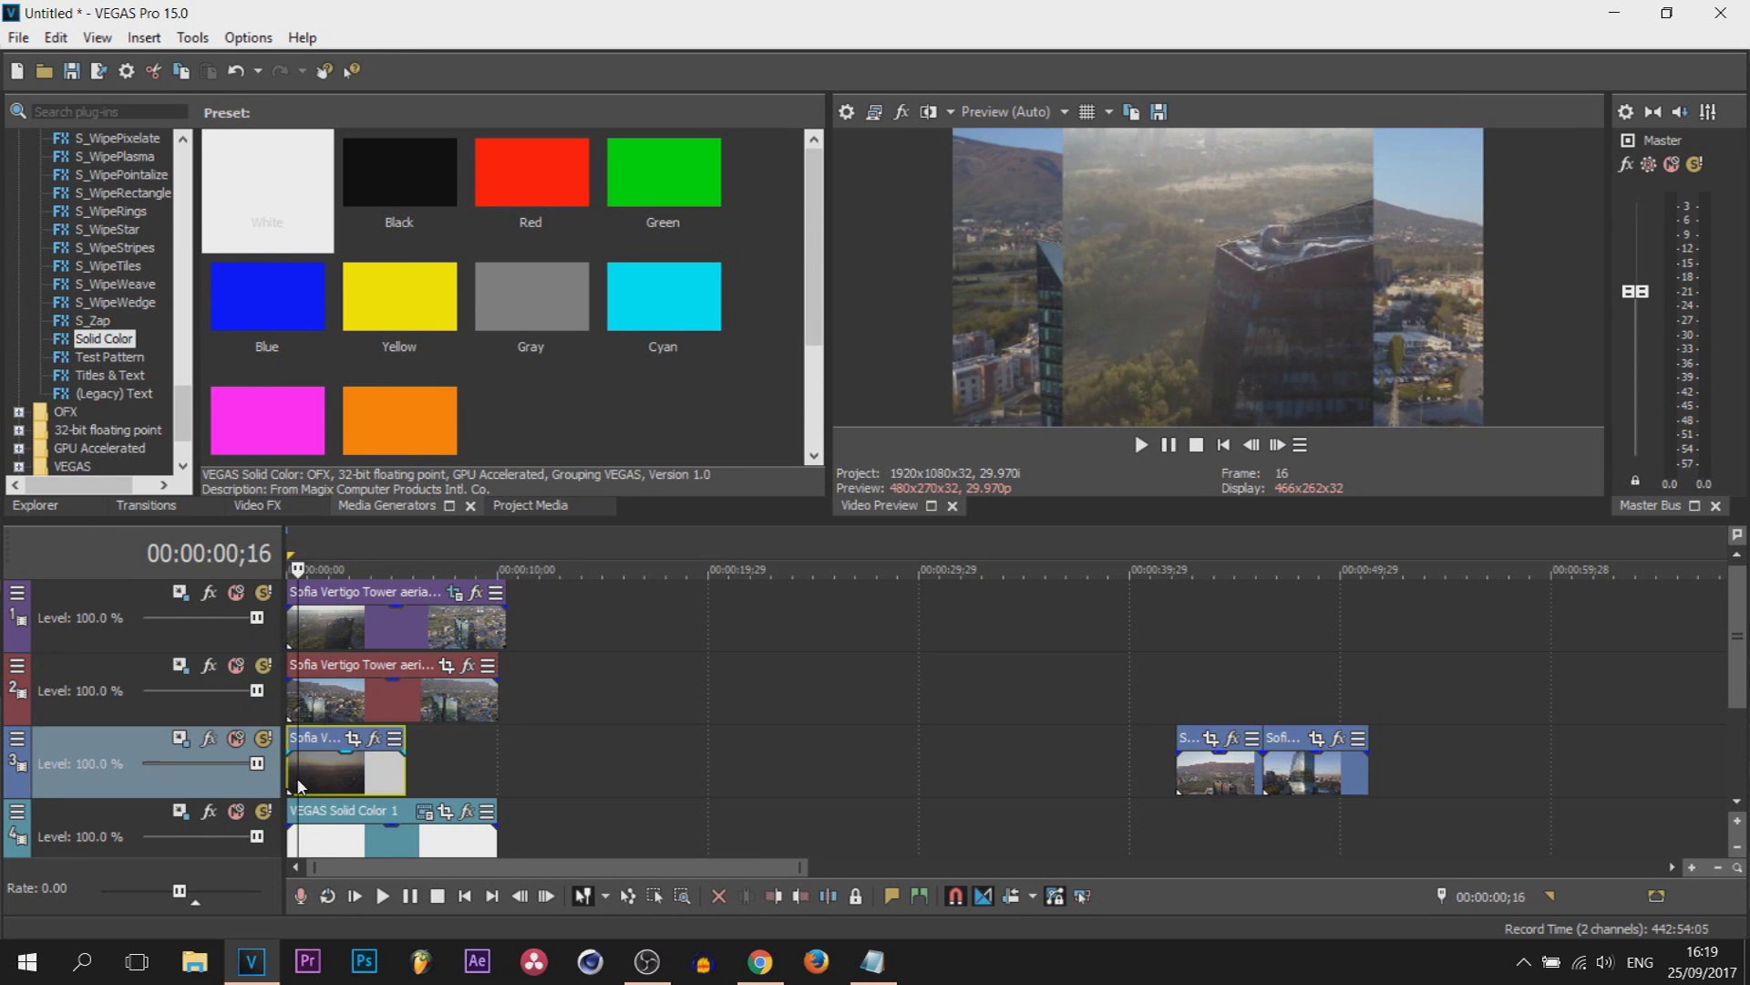
pyautogui.click(294, 713)
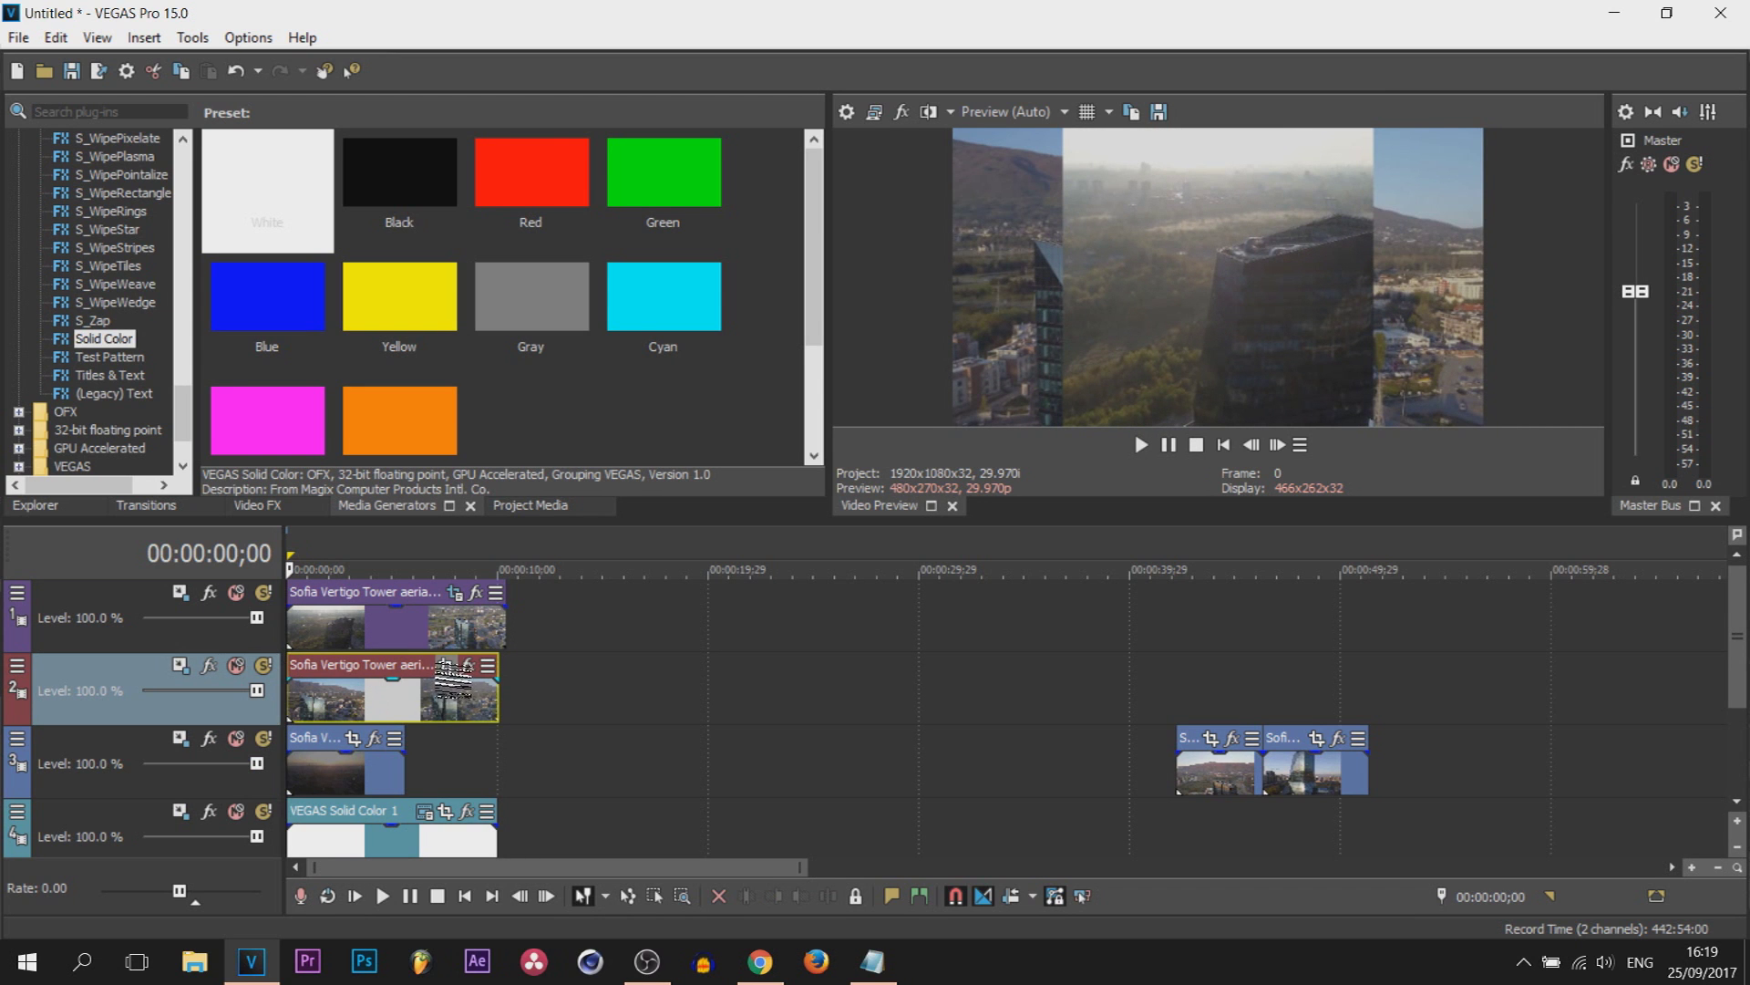
pyautogui.click(450, 665)
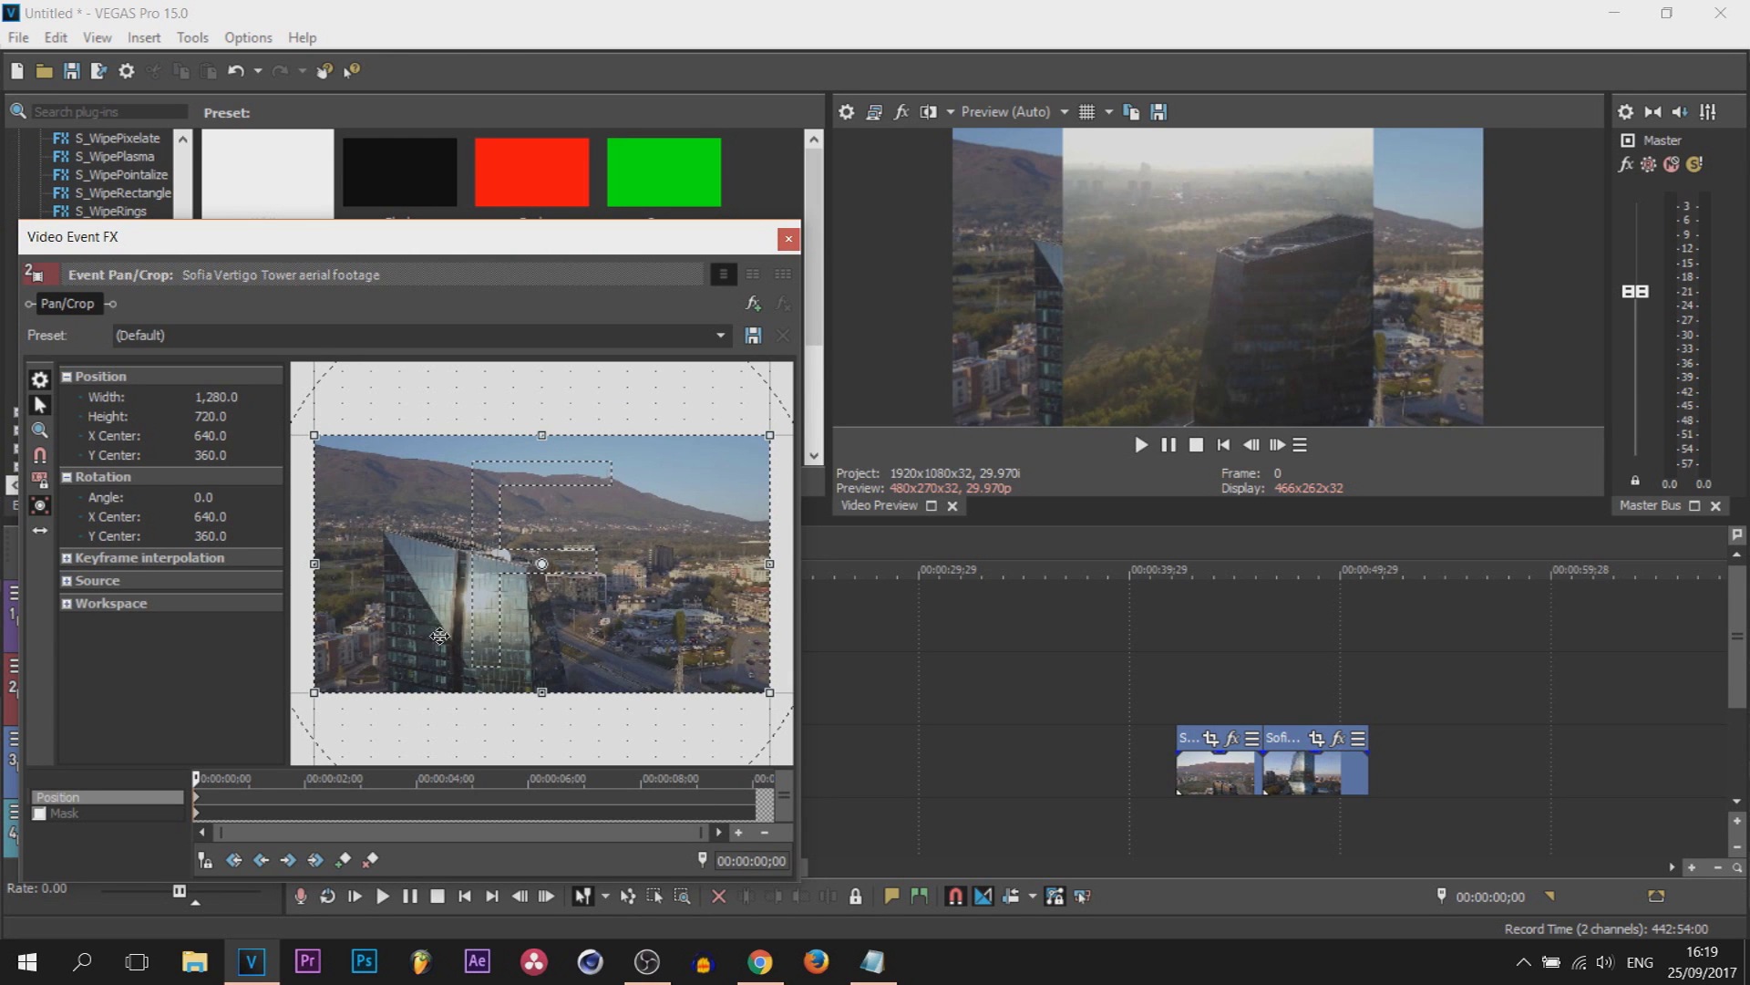
pyautogui.click(39, 813)
pyautogui.click(39, 505)
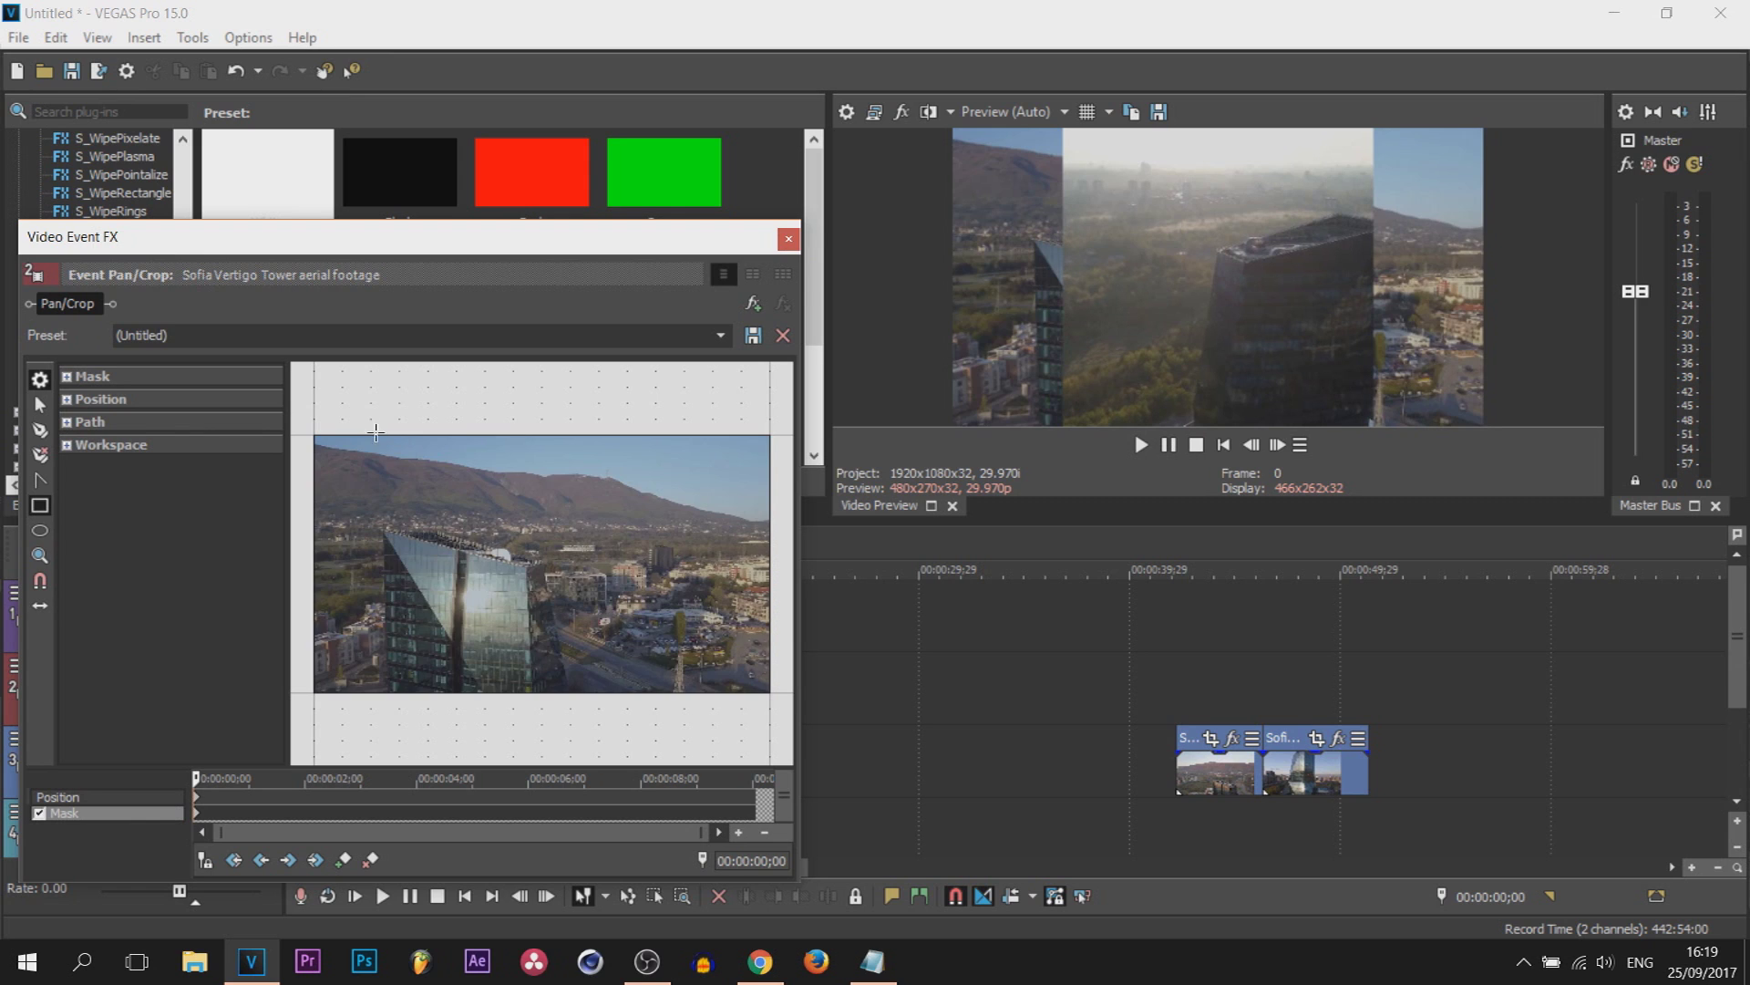
pyautogui.moveTo(375, 432); pyautogui.dragTo(588, 755)
pyautogui.moveTo(513, 614); pyautogui.dragTo(507, 608)
pyautogui.click(506, 608)
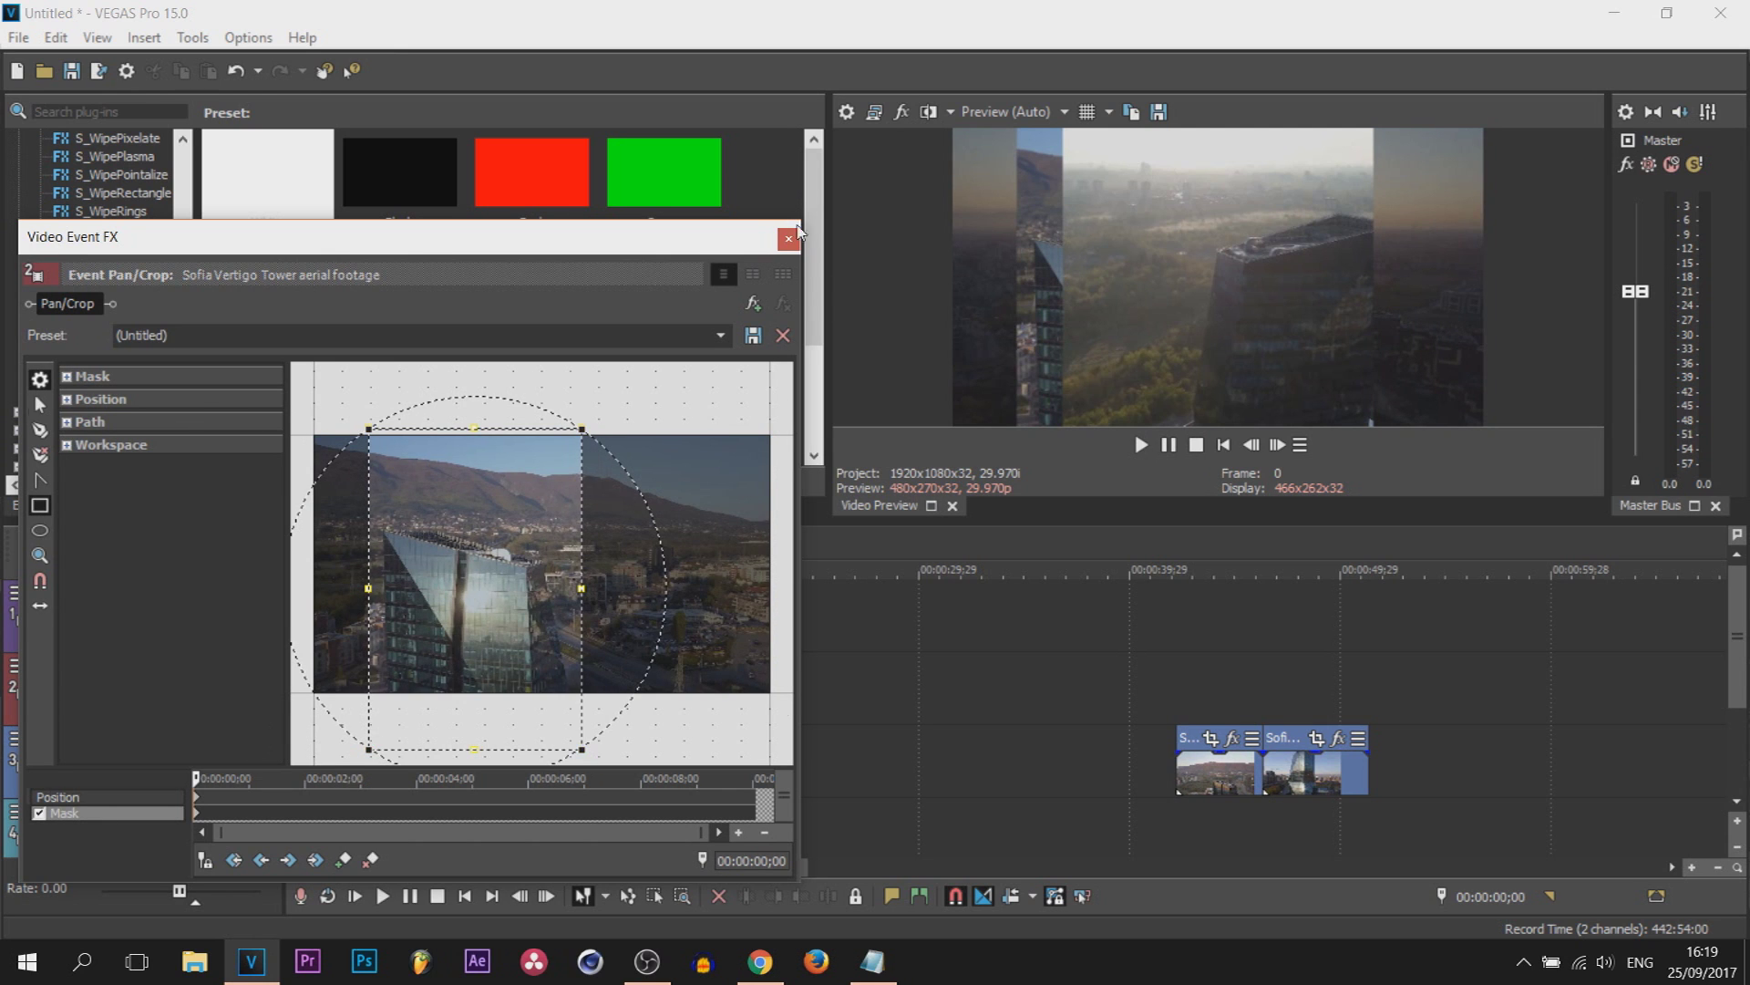
# Step: Shift the track 2 clip's Pan/Crop position frame horizontally to an X Center of about 1,135, keeping Y Center at 360
pyautogui.click(653, 584)
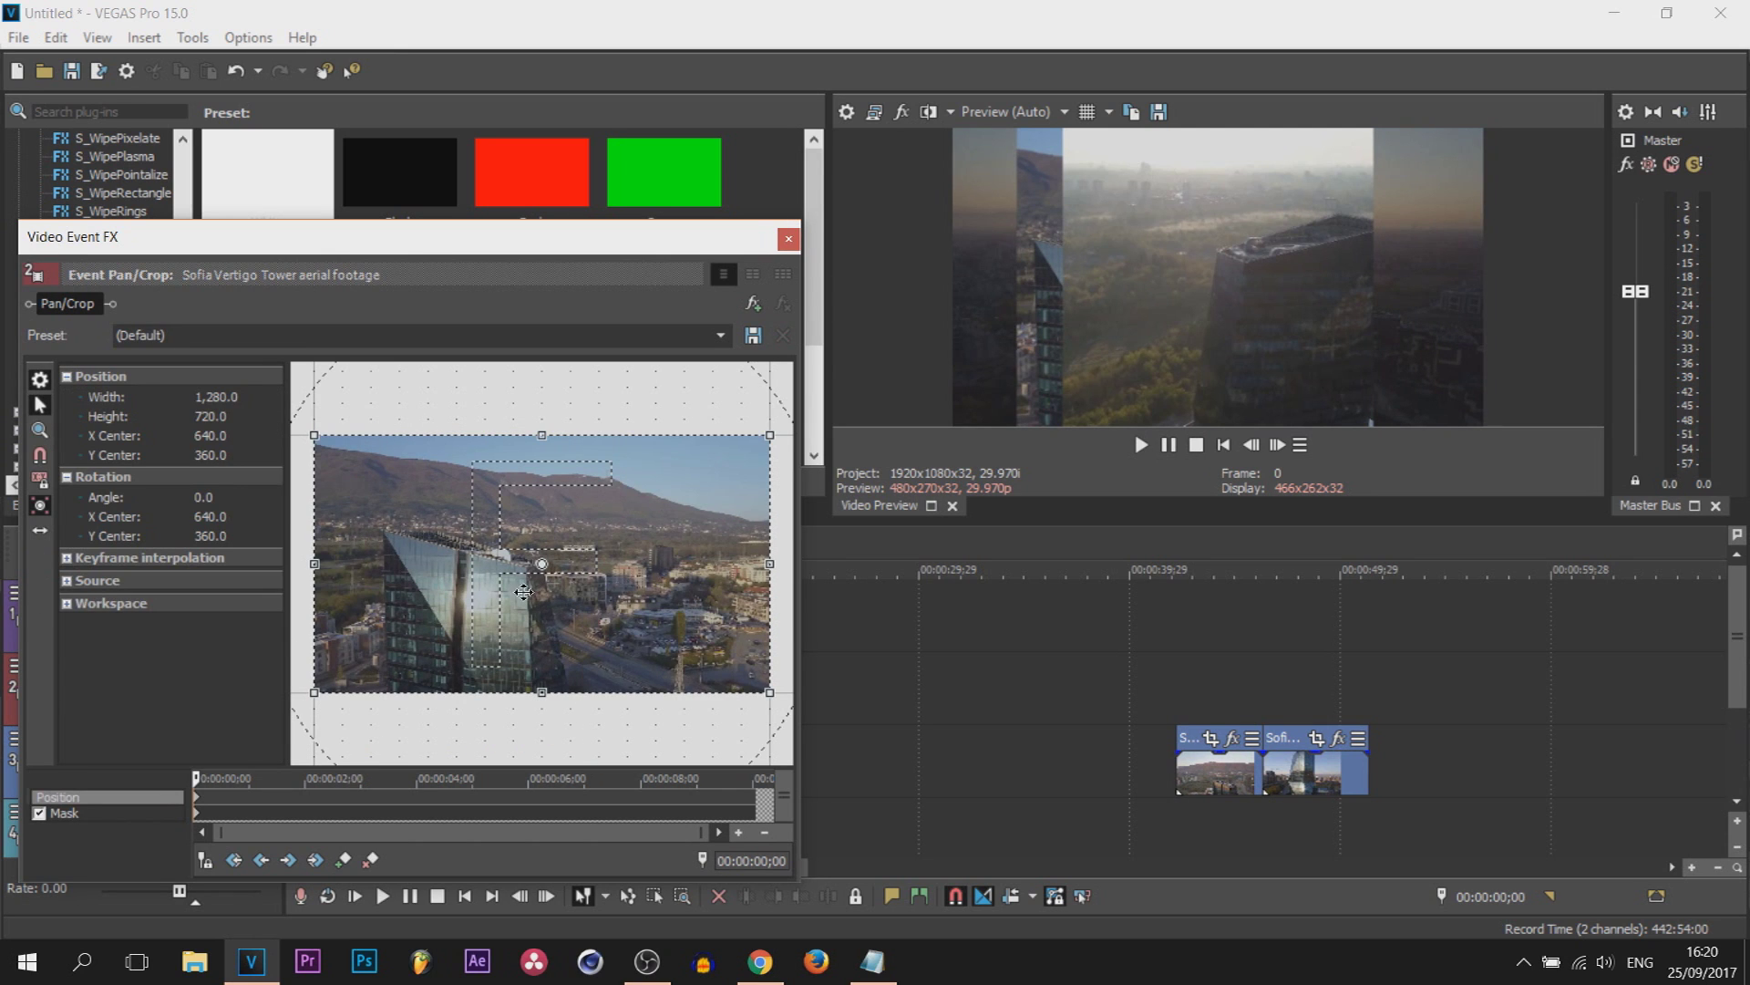
pyautogui.moveTo(402, 516); pyautogui.dragTo(581, 520)
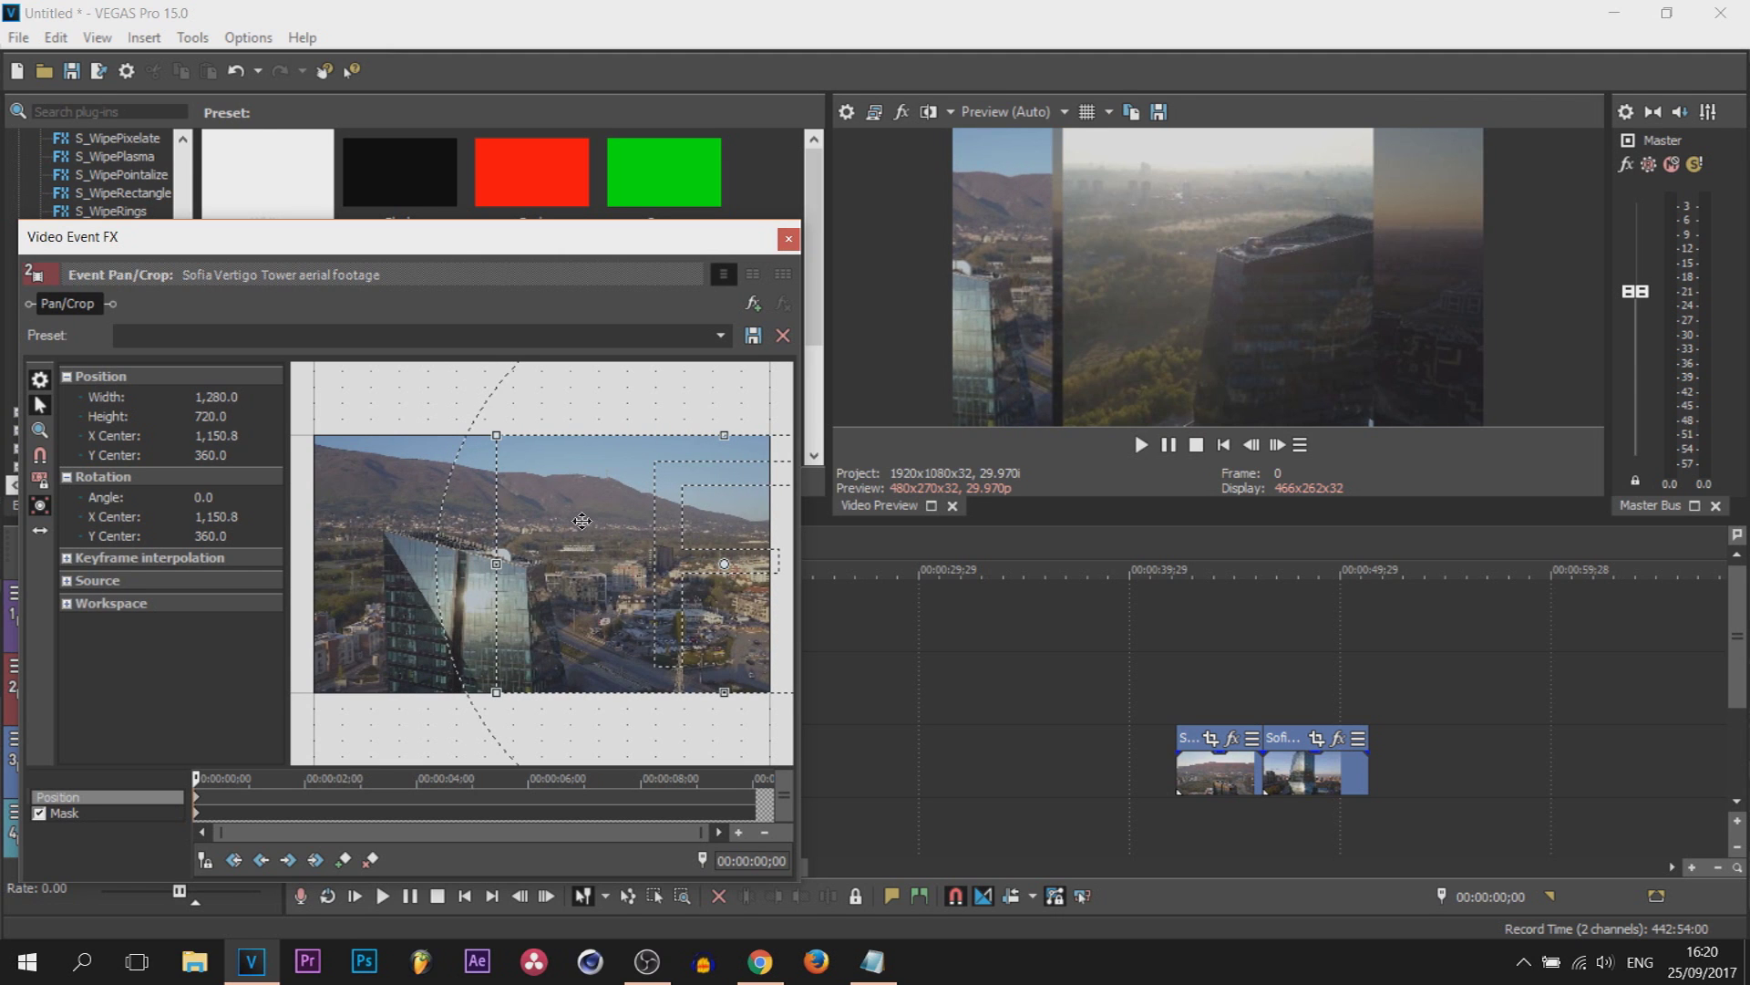
pyautogui.moveTo(582, 521); pyautogui.dragTo(572, 523)
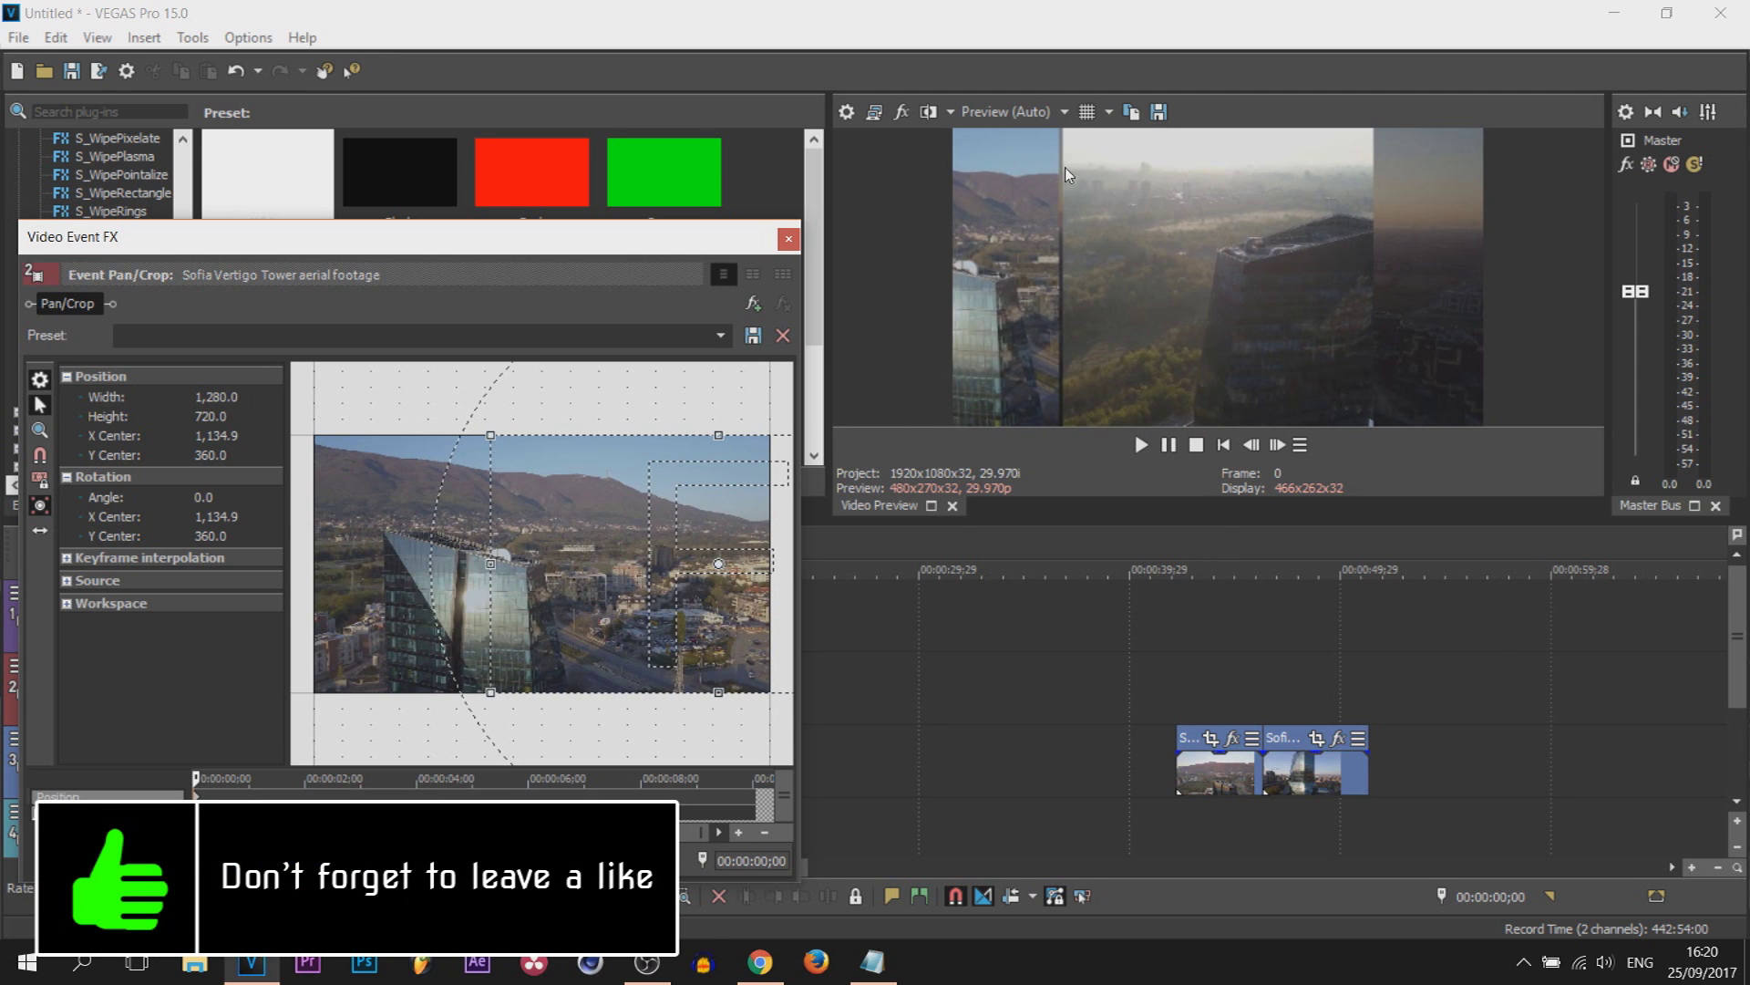
pyautogui.click(787, 241)
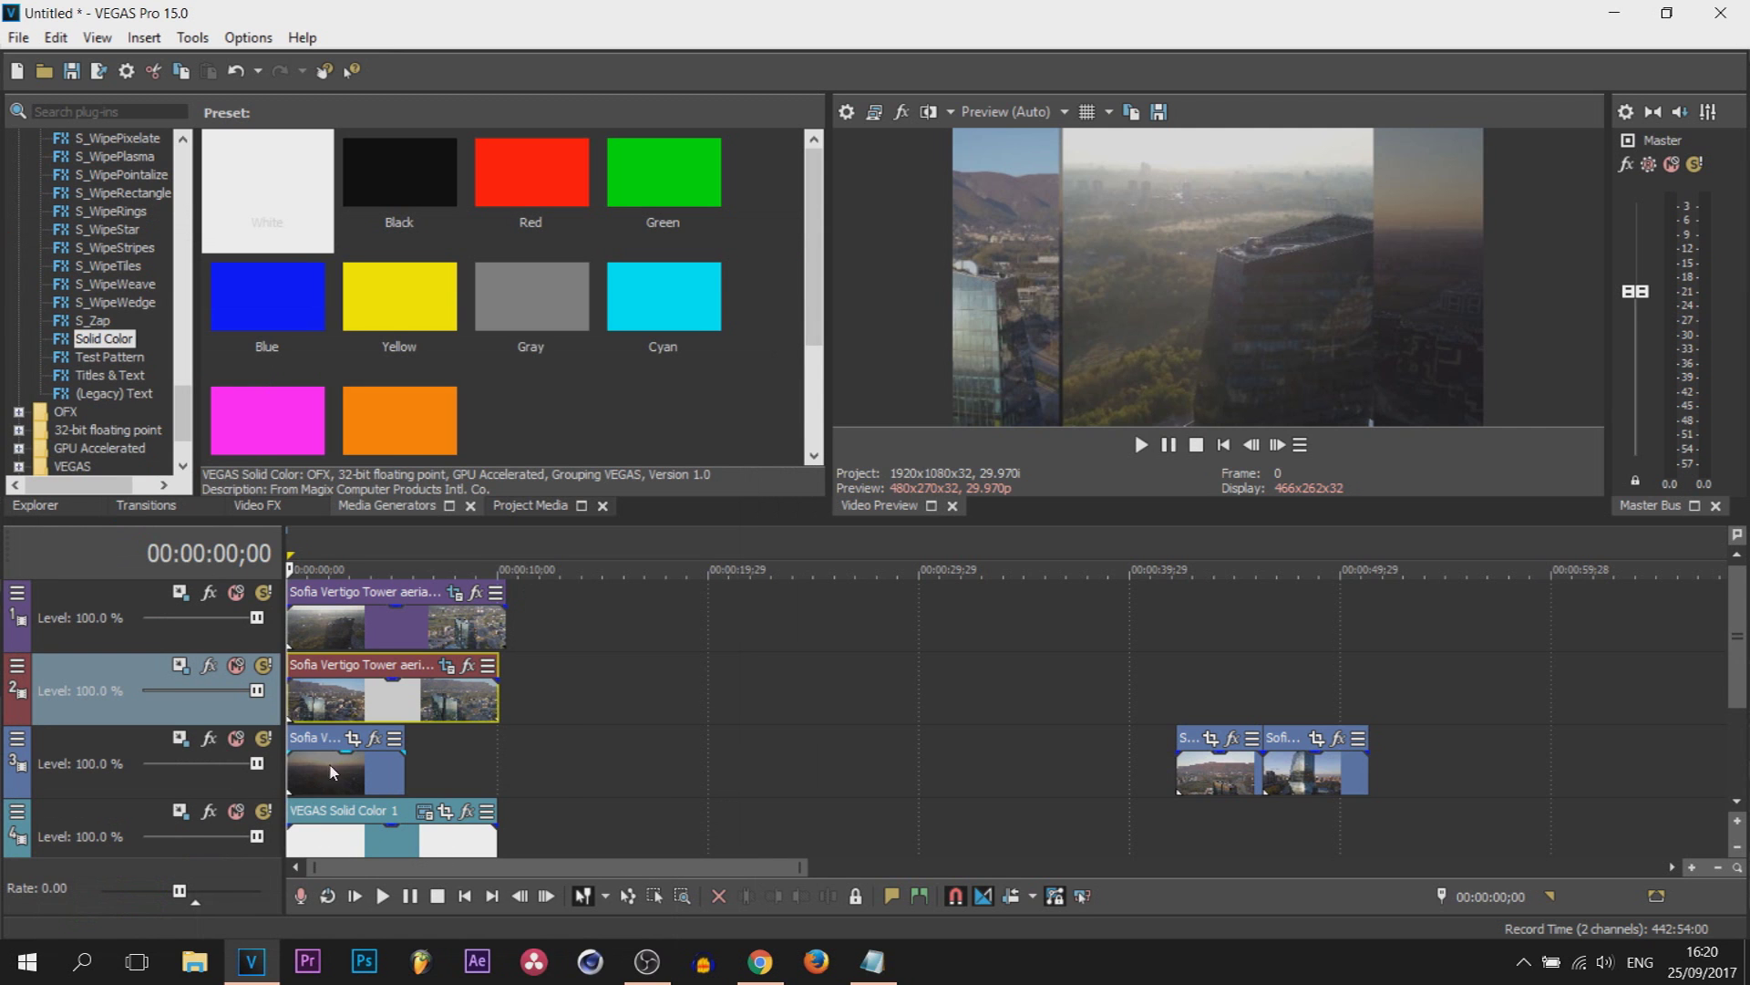
# Step: Shift the track 3 sunset clip's Pan/Crop frame horizontally to an X Center of about -382, keeping Y Center at 360
pyautogui.click(353, 746)
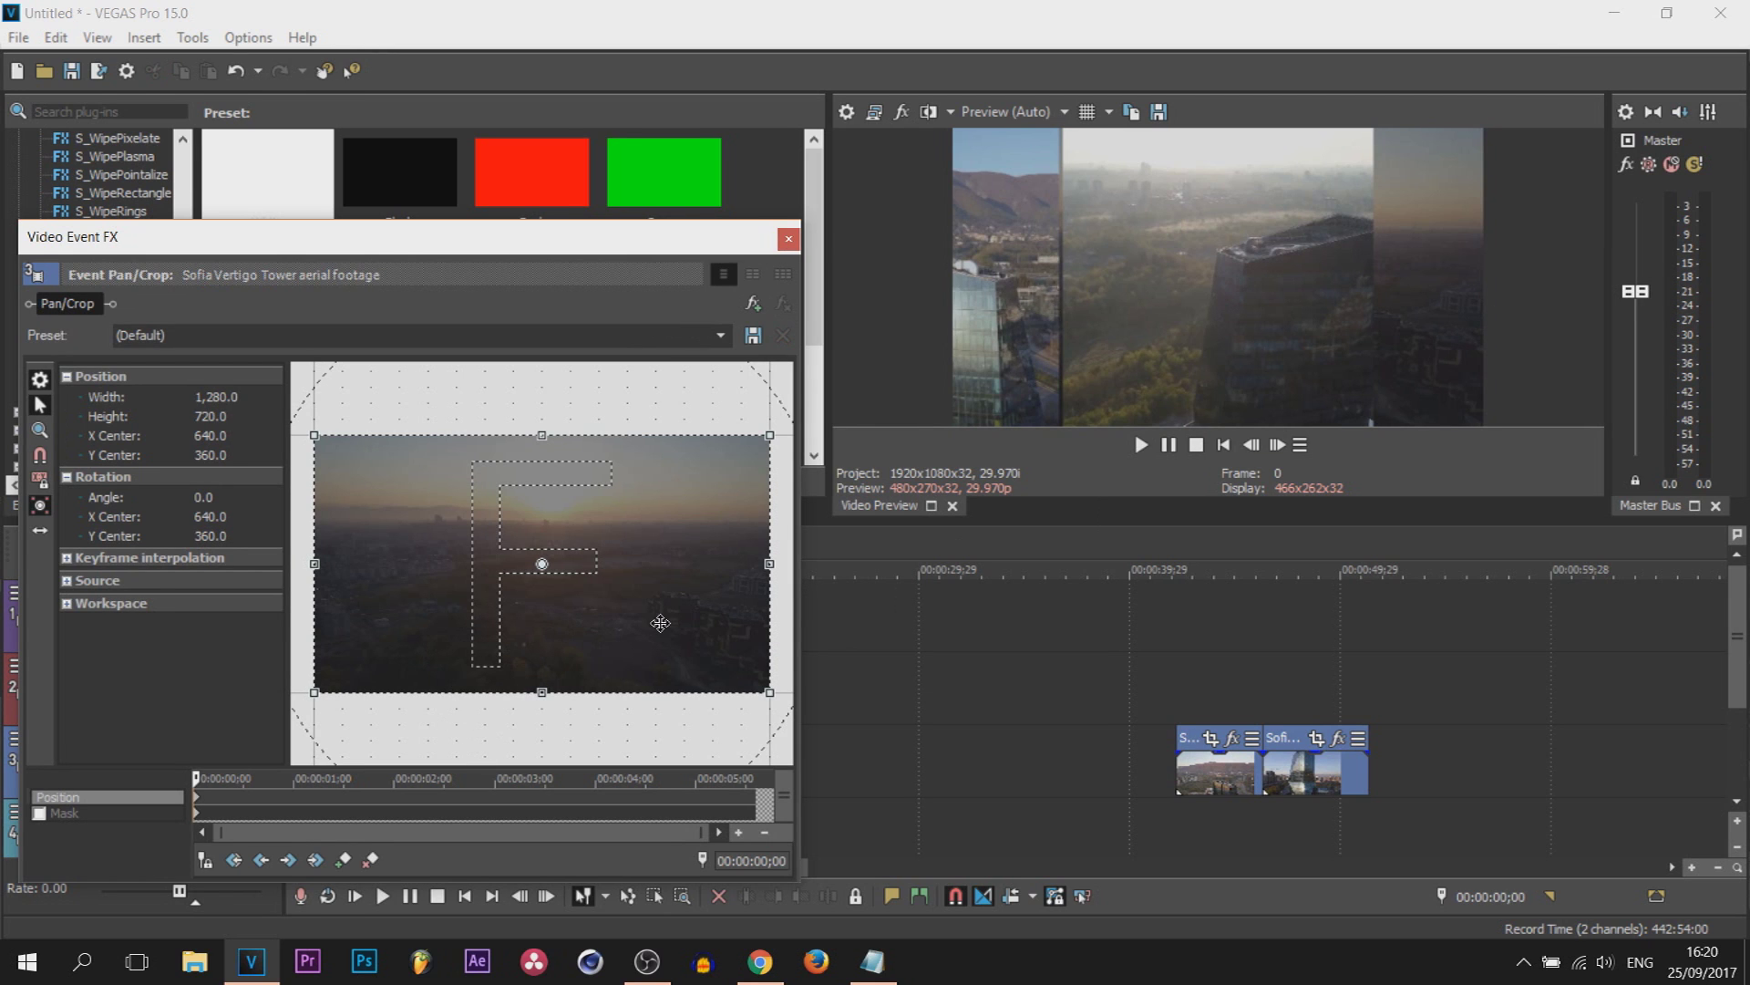
pyautogui.moveTo(677, 616); pyautogui.dragTo(311, 651)
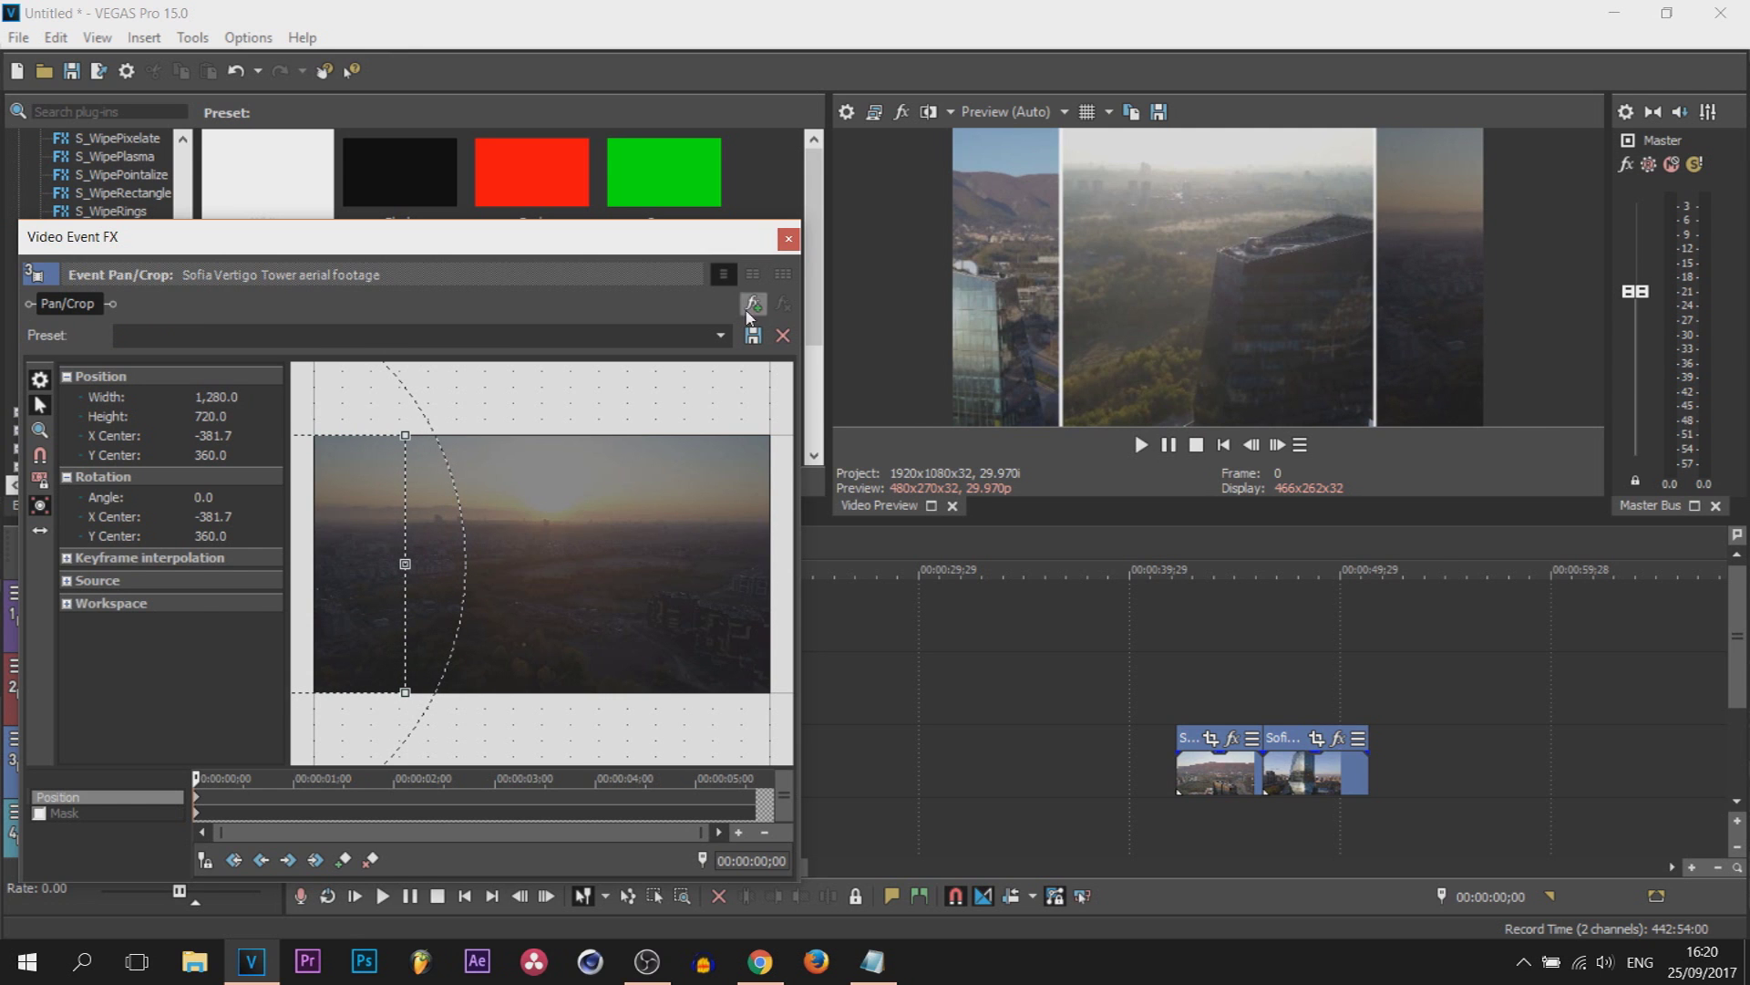
pyautogui.click(788, 239)
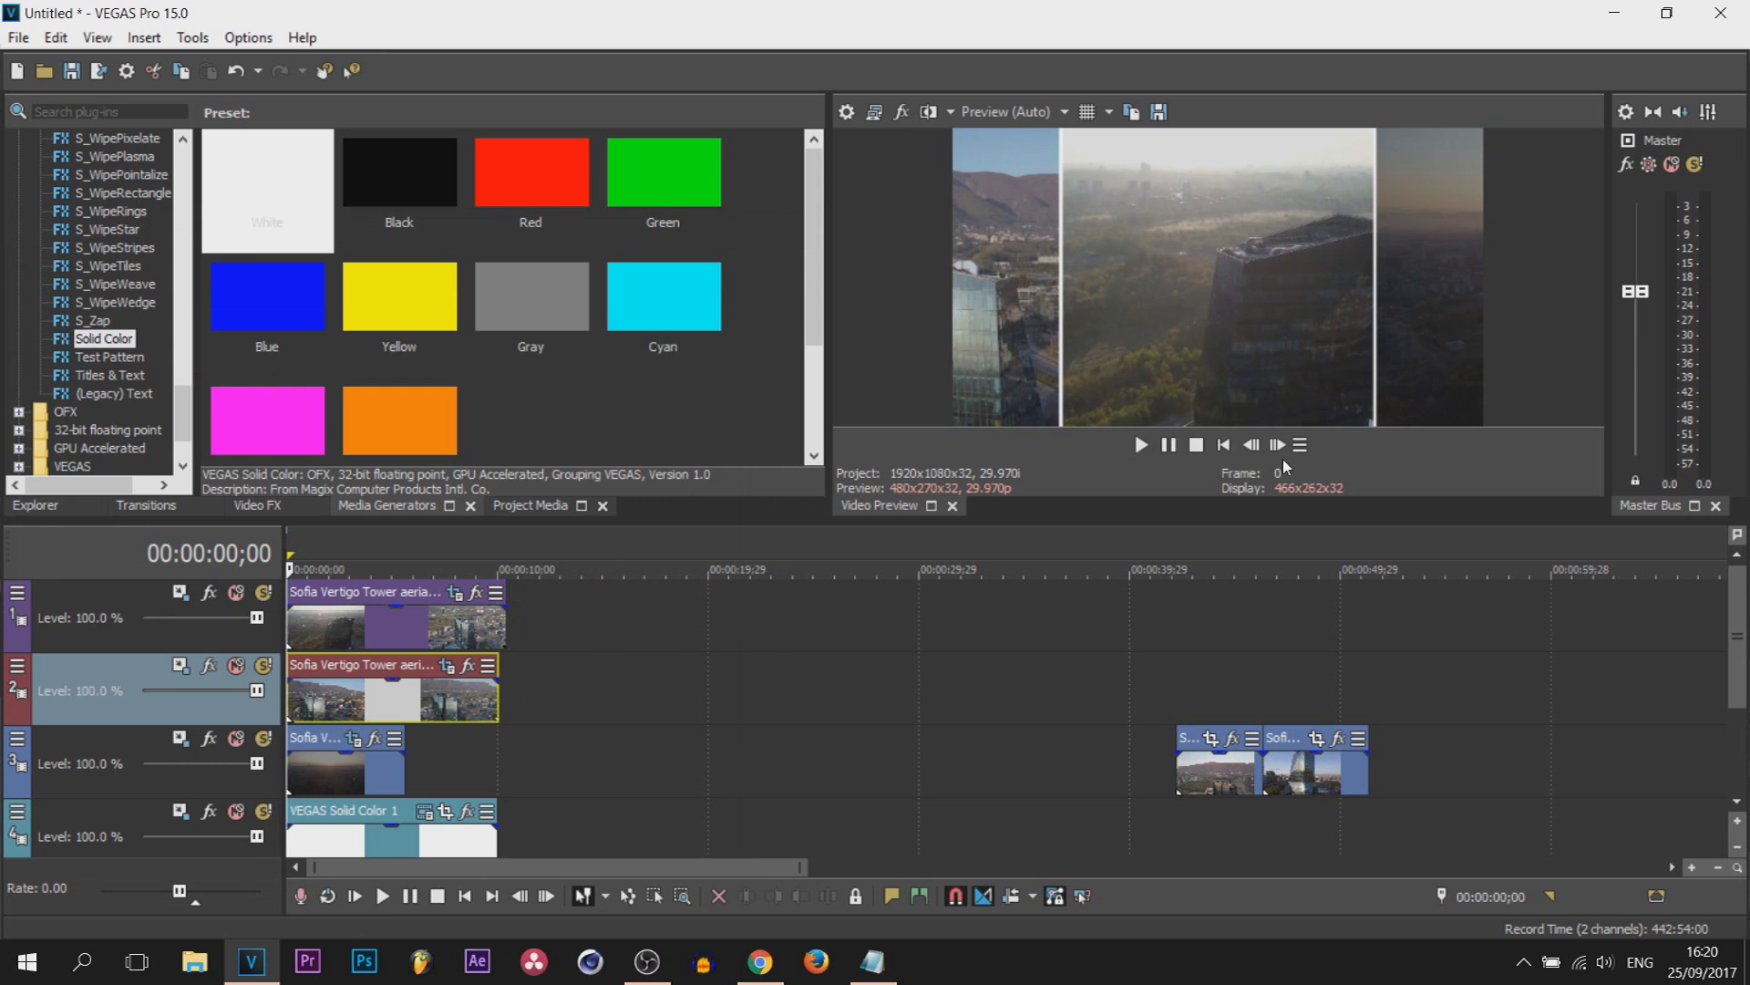
# Step: Play the three-way split screen briefly and set the video preview quality to Draft (Full)
pyautogui.click(1140, 445)
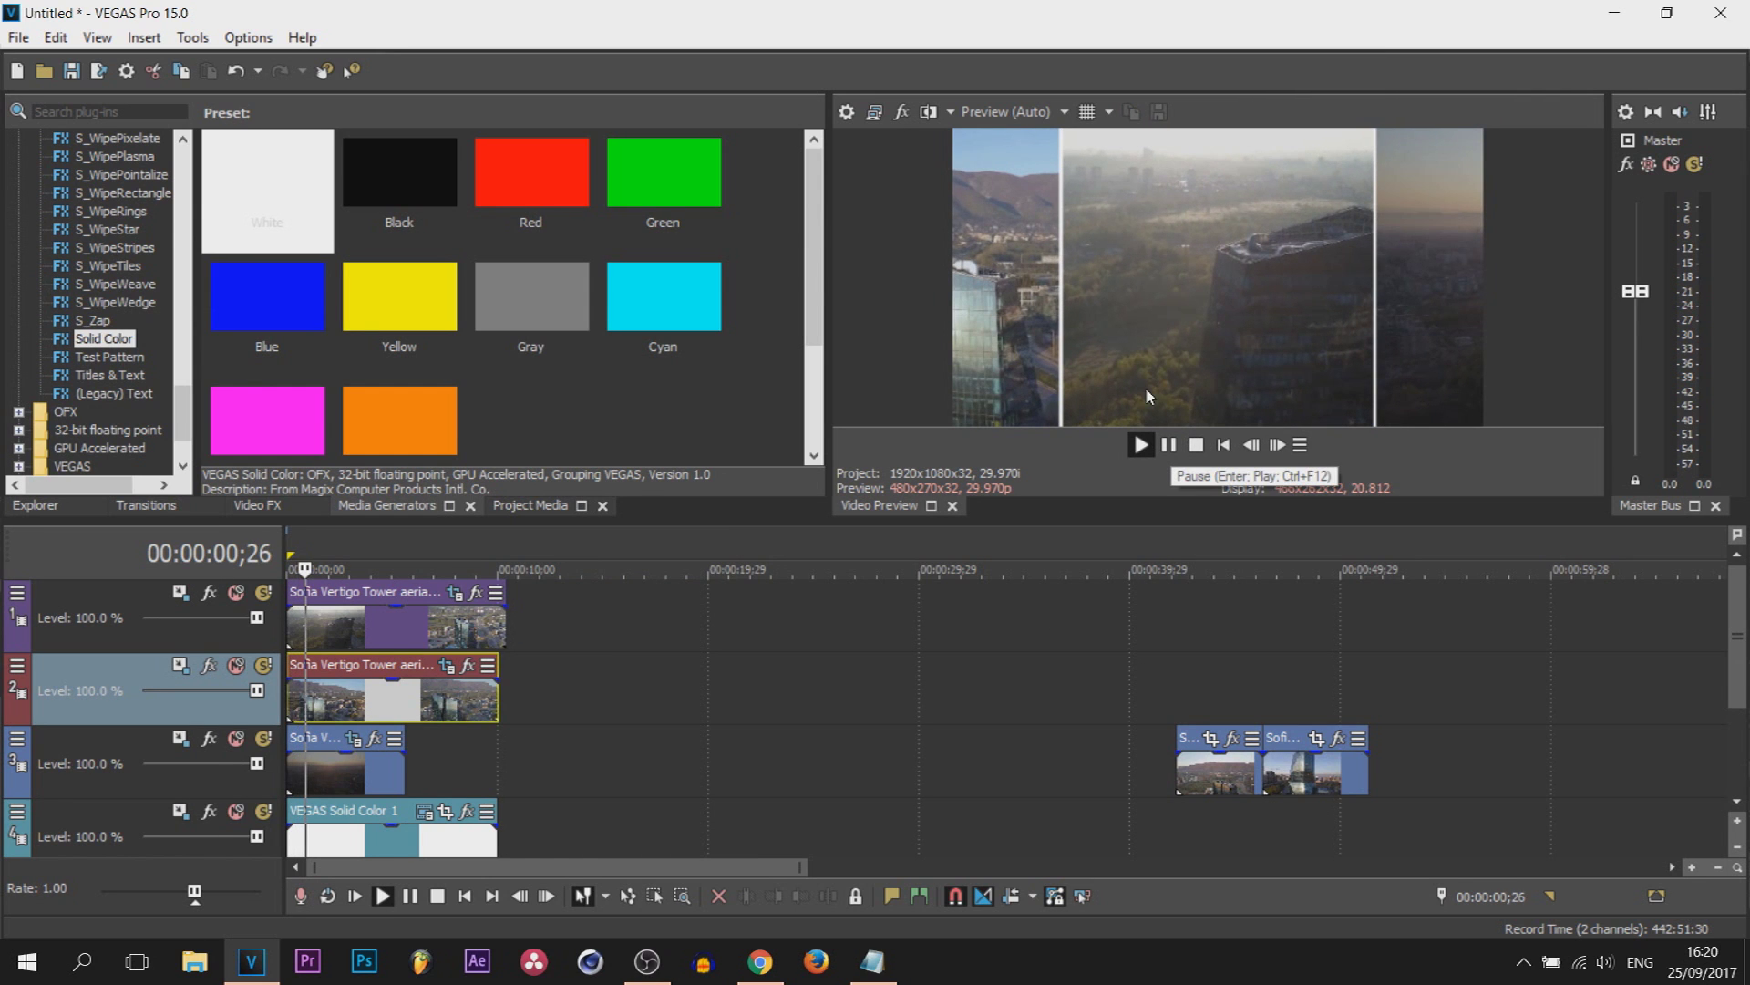
pyautogui.click(1170, 445)
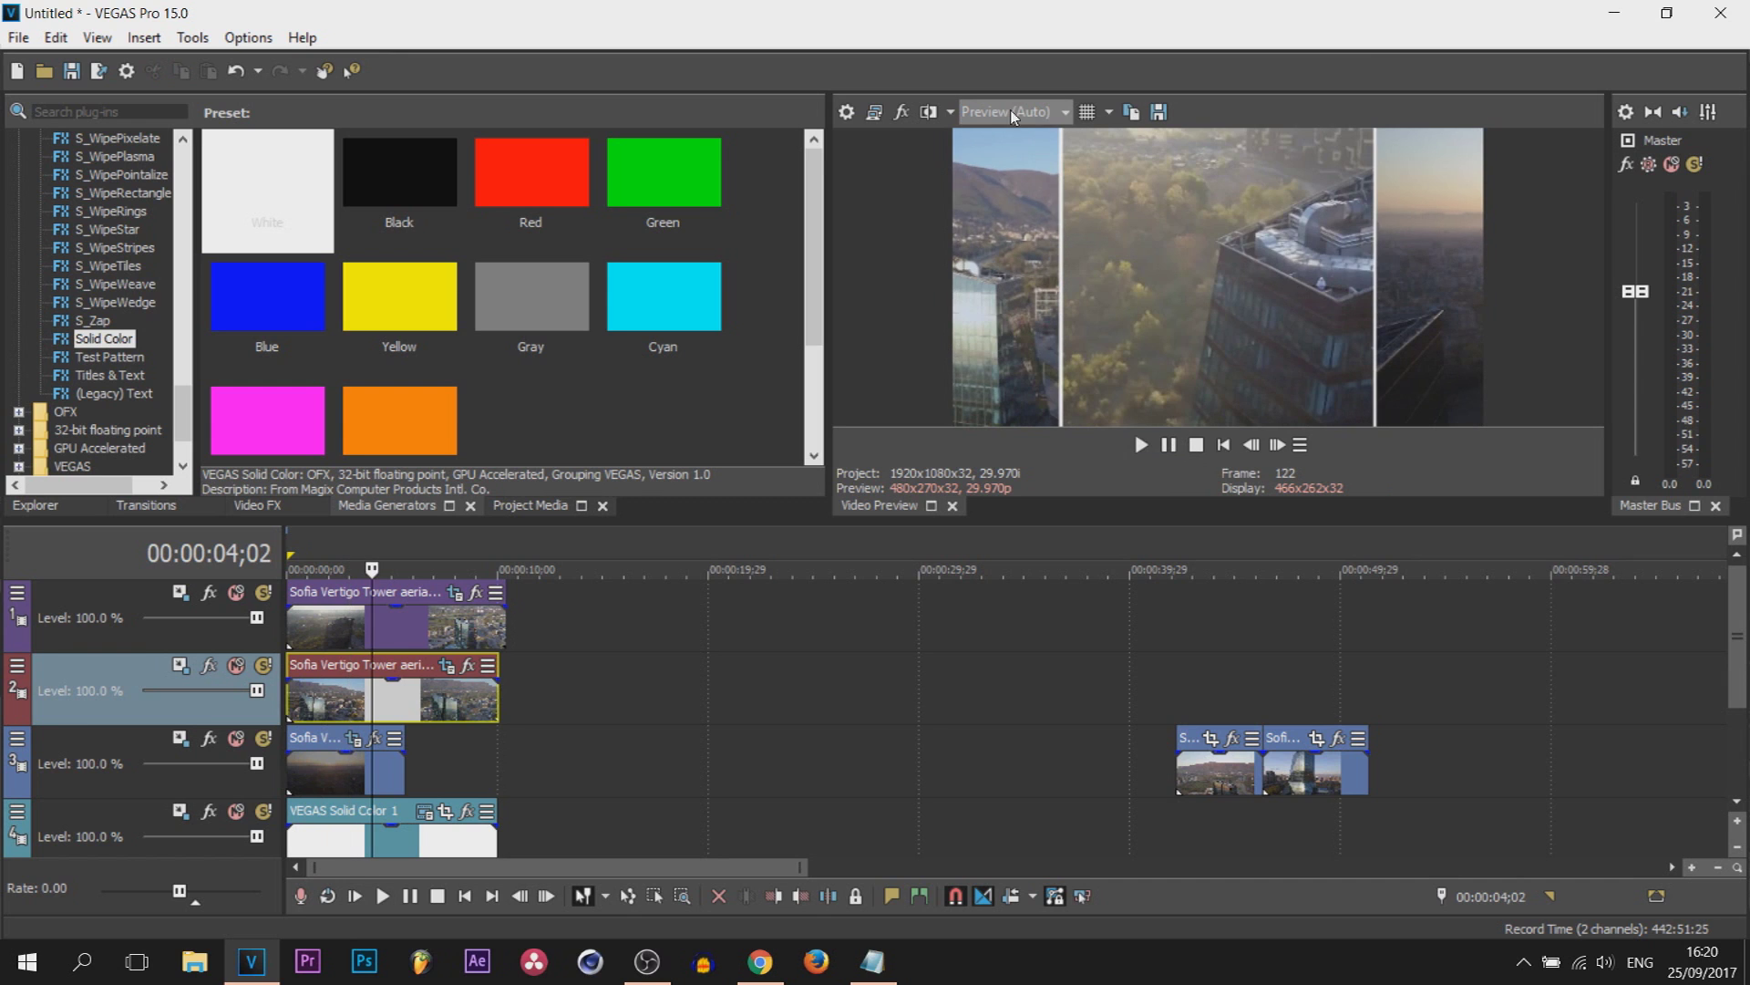
pyautogui.click(1010, 111)
pyautogui.click(1113, 156)
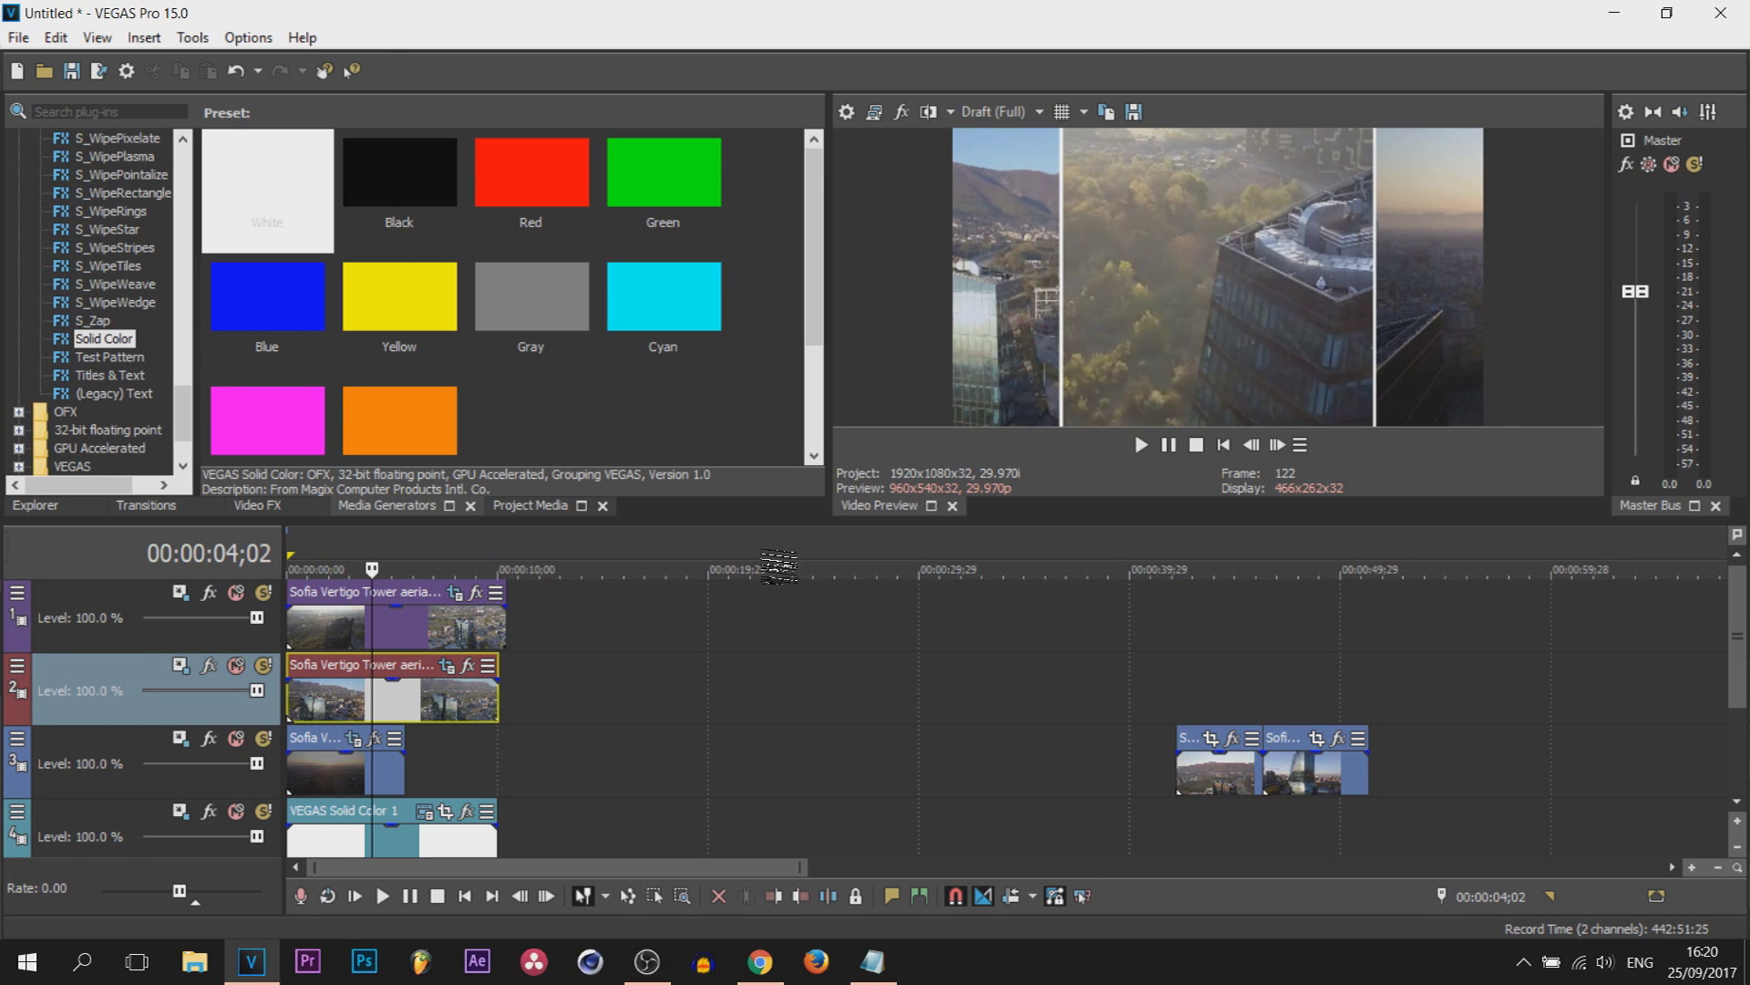
# Step: Play the three-way split screen from the project start to check the clips and white dividers in draft quality
pyautogui.click(293, 636)
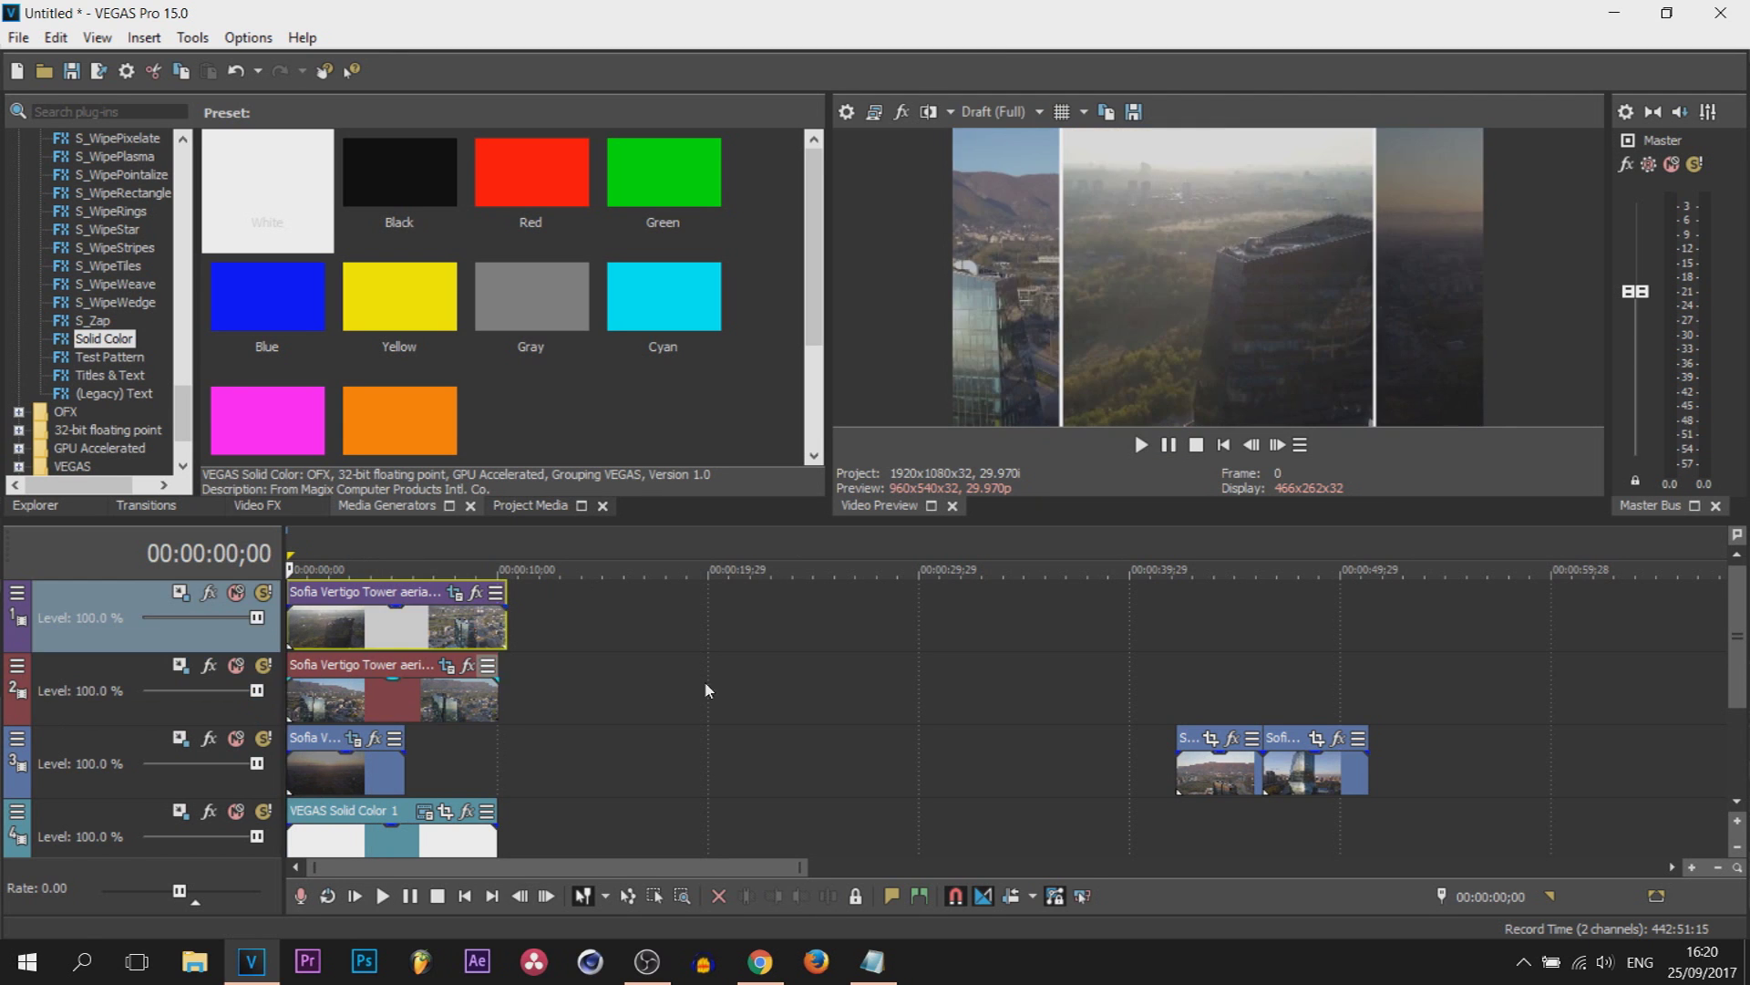
pyautogui.press('space')
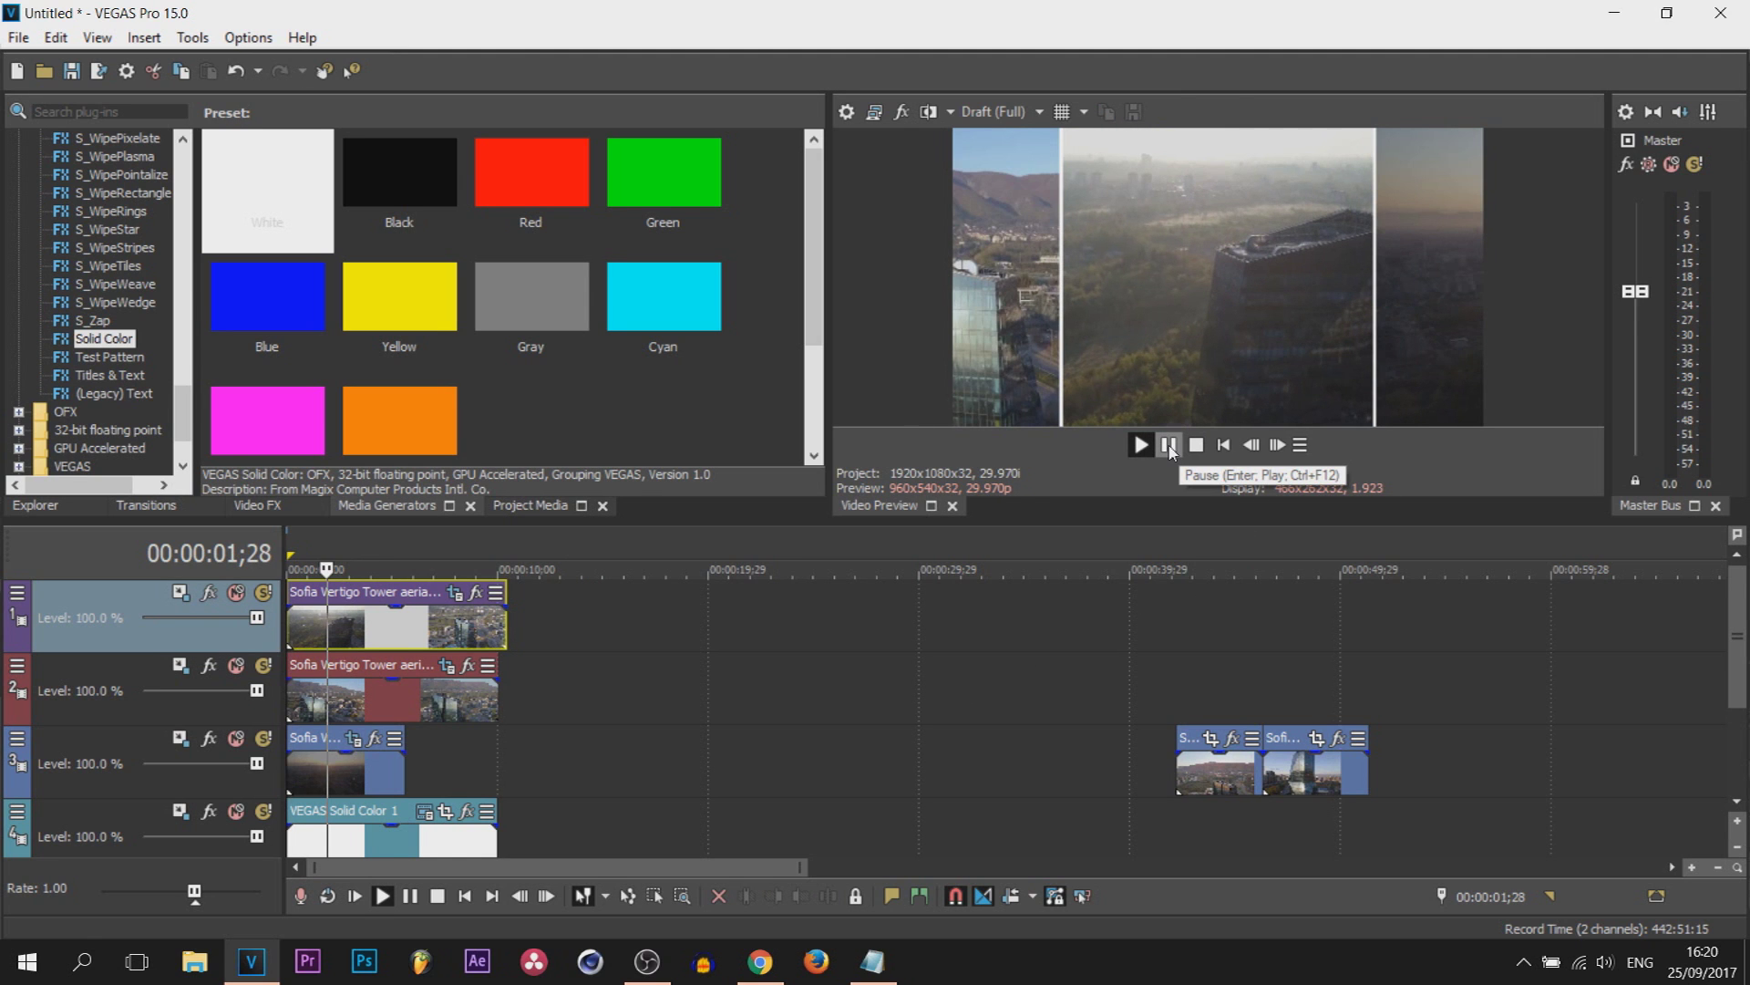
pyautogui.press('space')
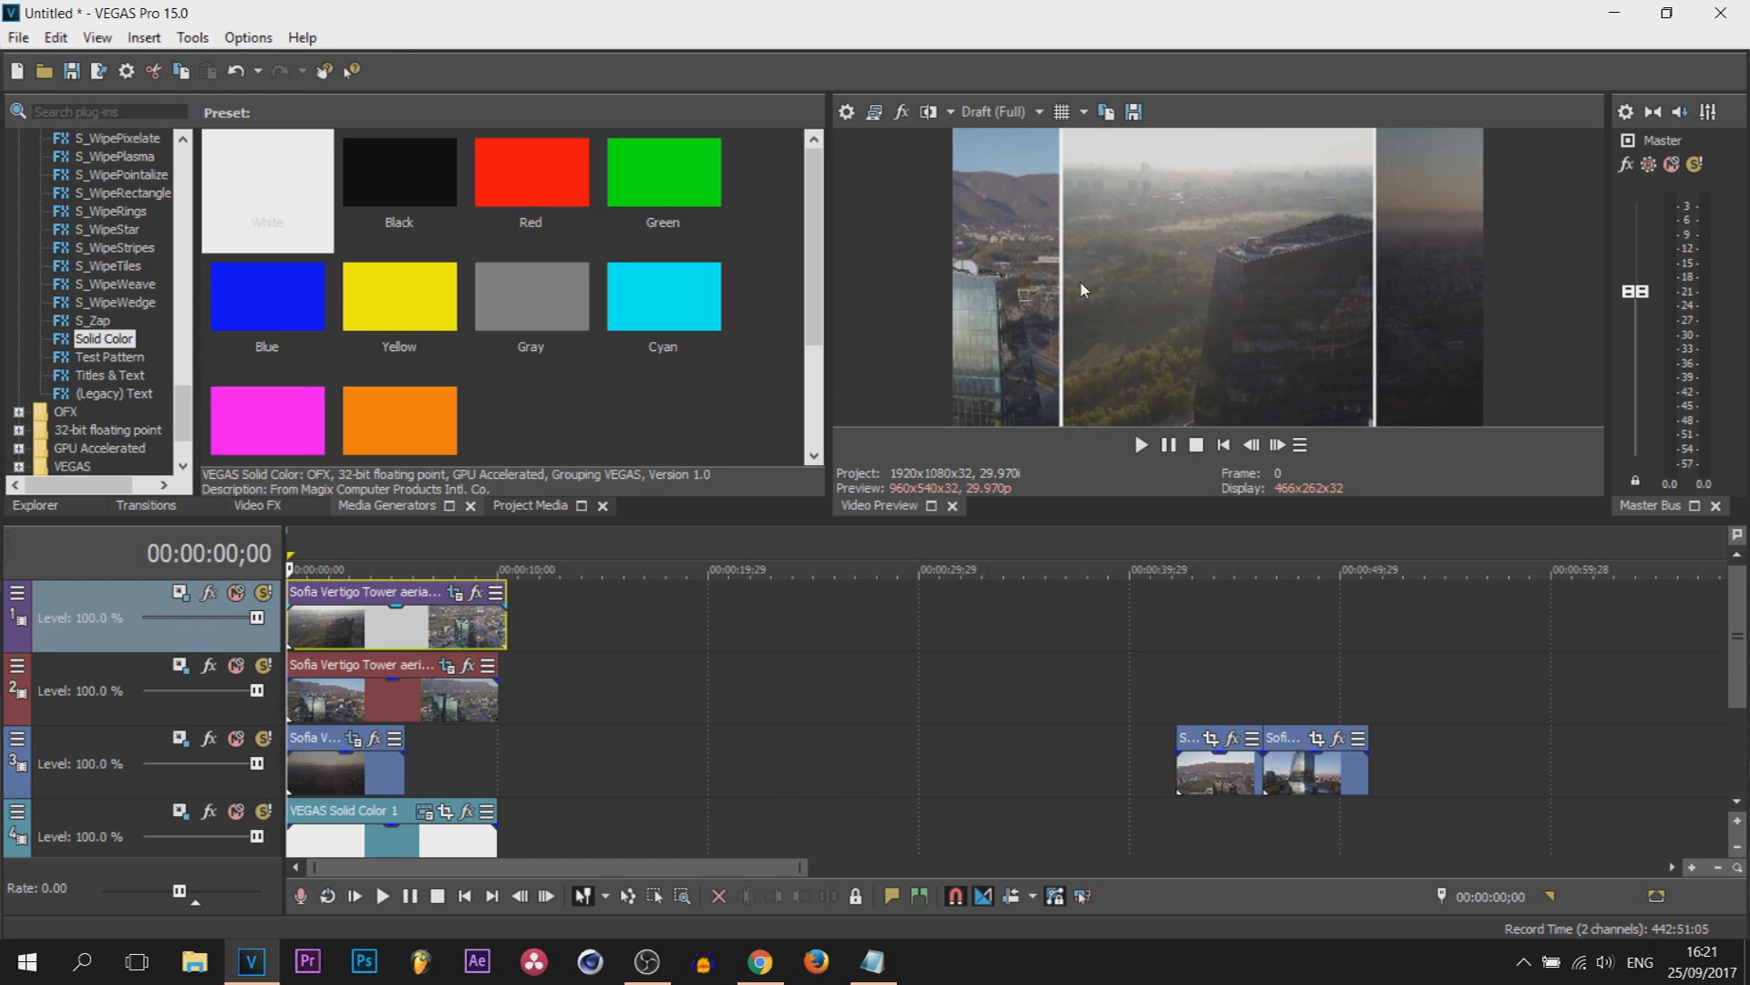
# Step: Apply the default Black and White effect to the clips on tracks 2 and 3 and play the result
pyautogui.click(260, 509)
pyautogui.scroll(-15, 141, 296)
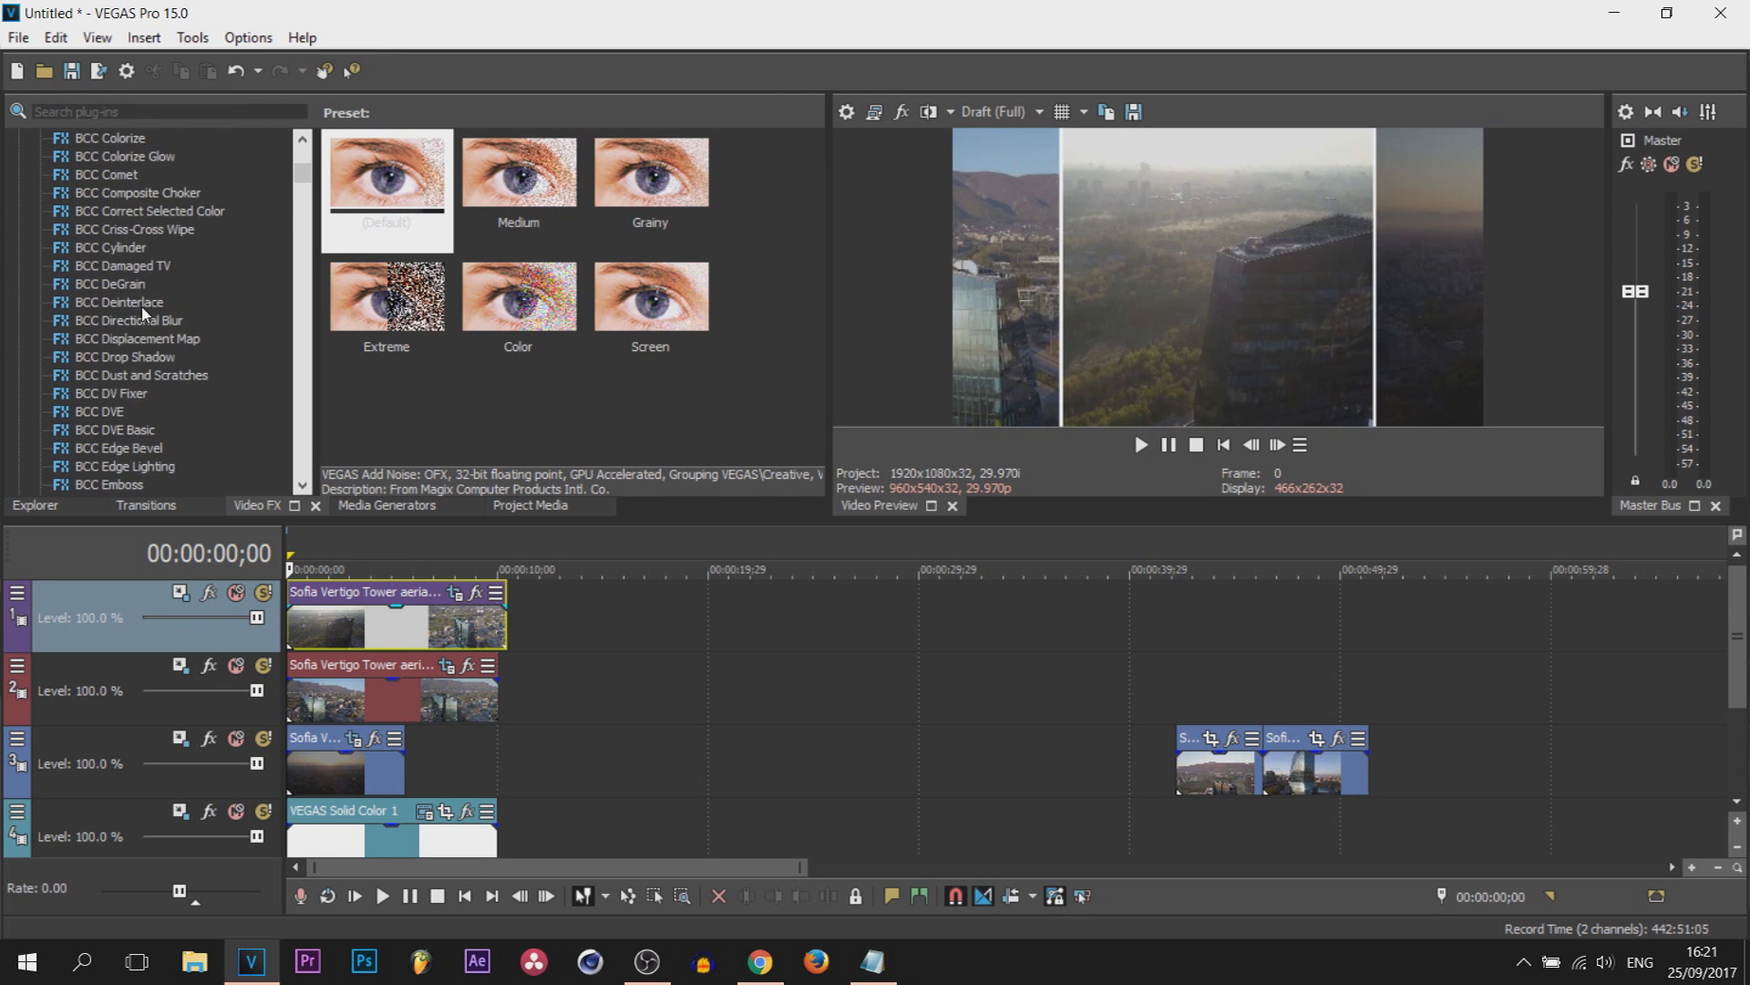
pyautogui.scroll(-15, 150, 313)
pyautogui.click(119, 247)
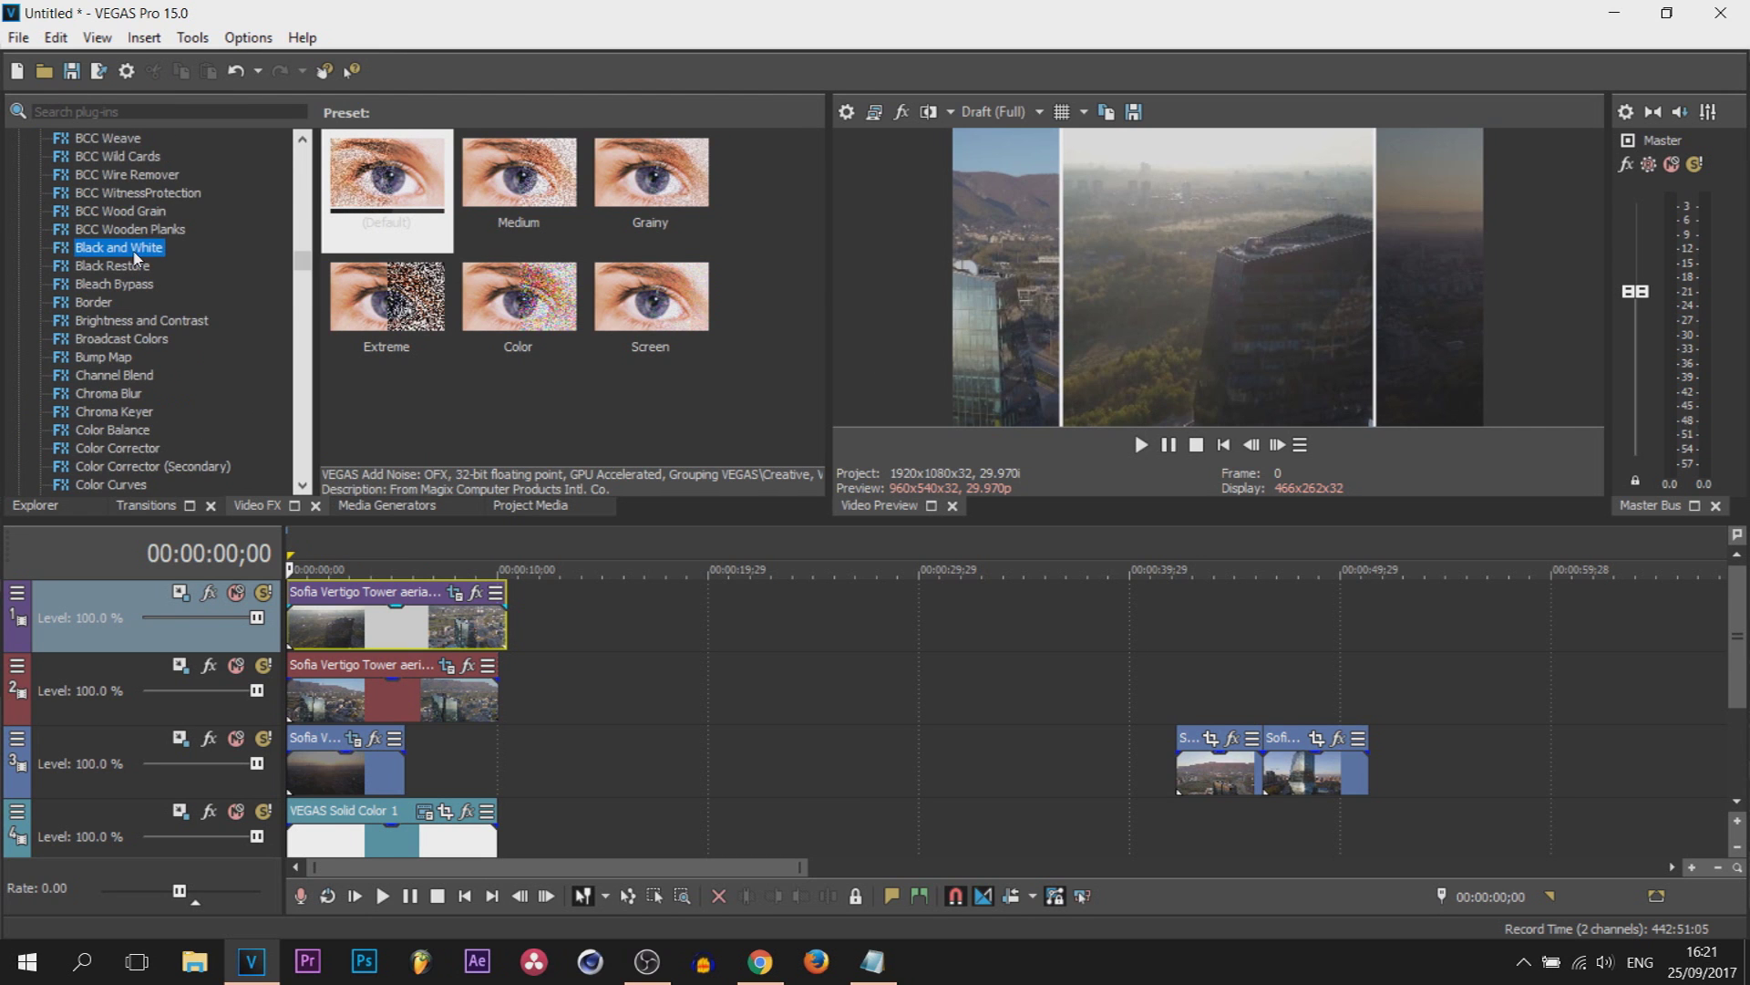
pyautogui.moveTo(321, 692); pyautogui.dragTo(319, 679)
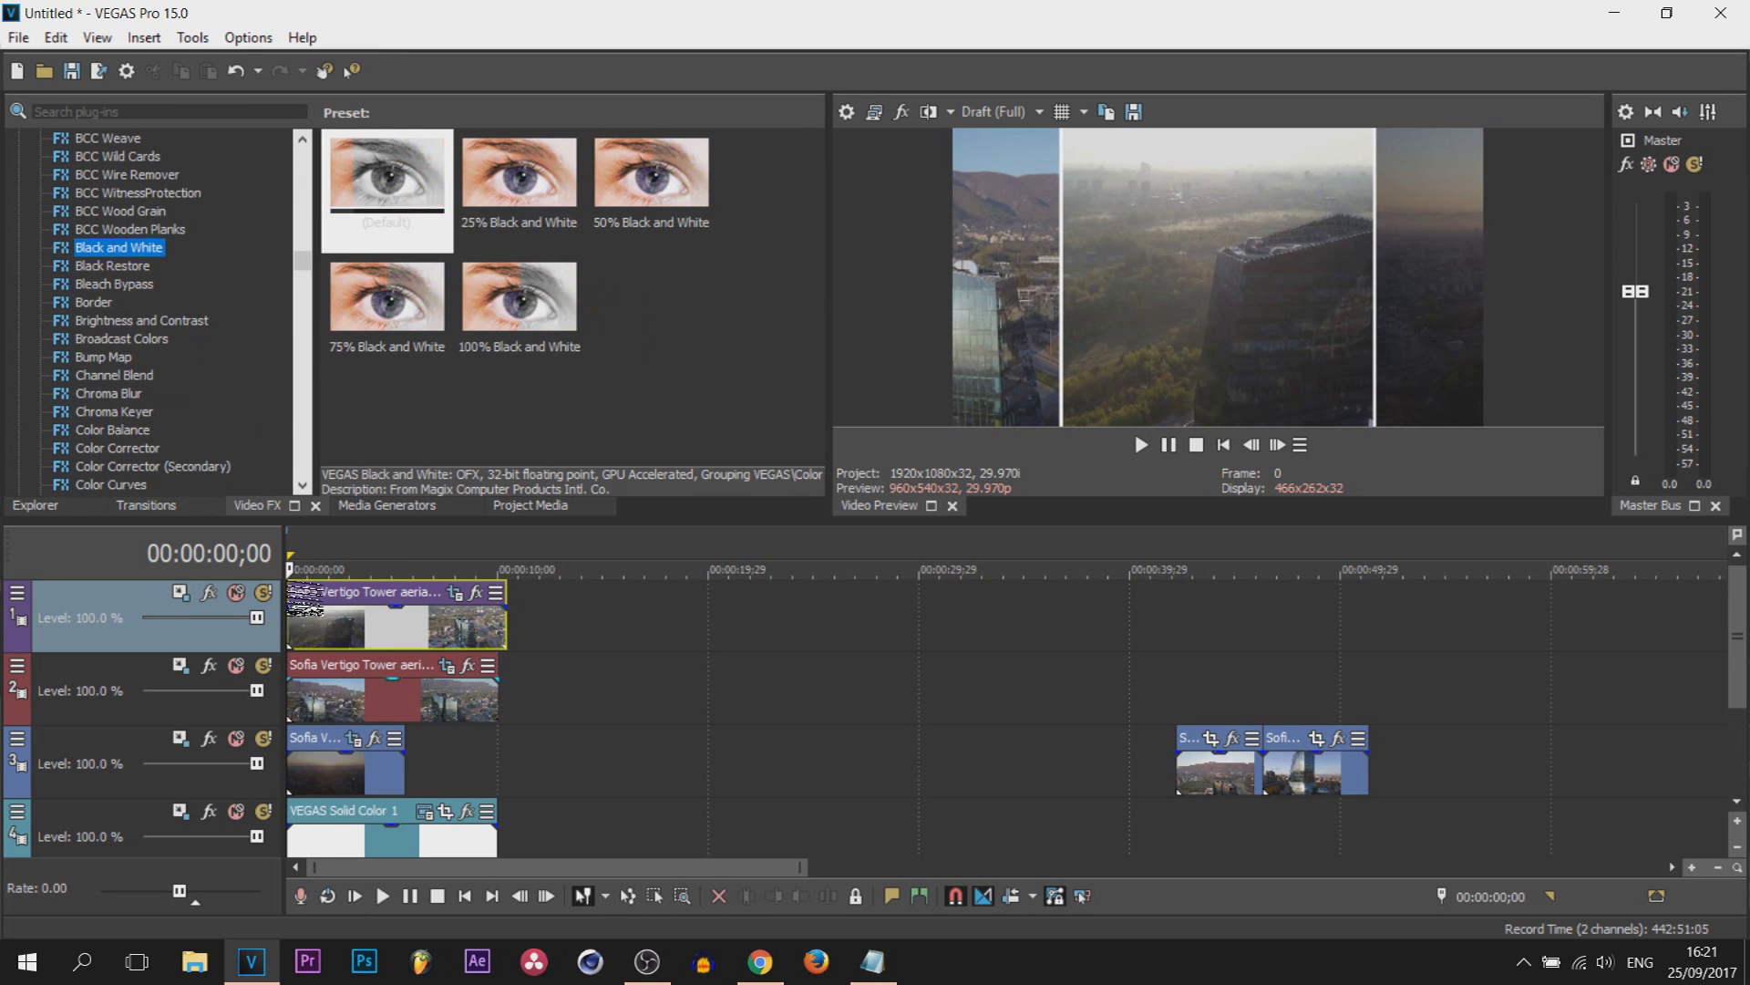
pyautogui.click(792, 243)
pyautogui.moveTo(387, 182); pyautogui.dragTo(347, 775)
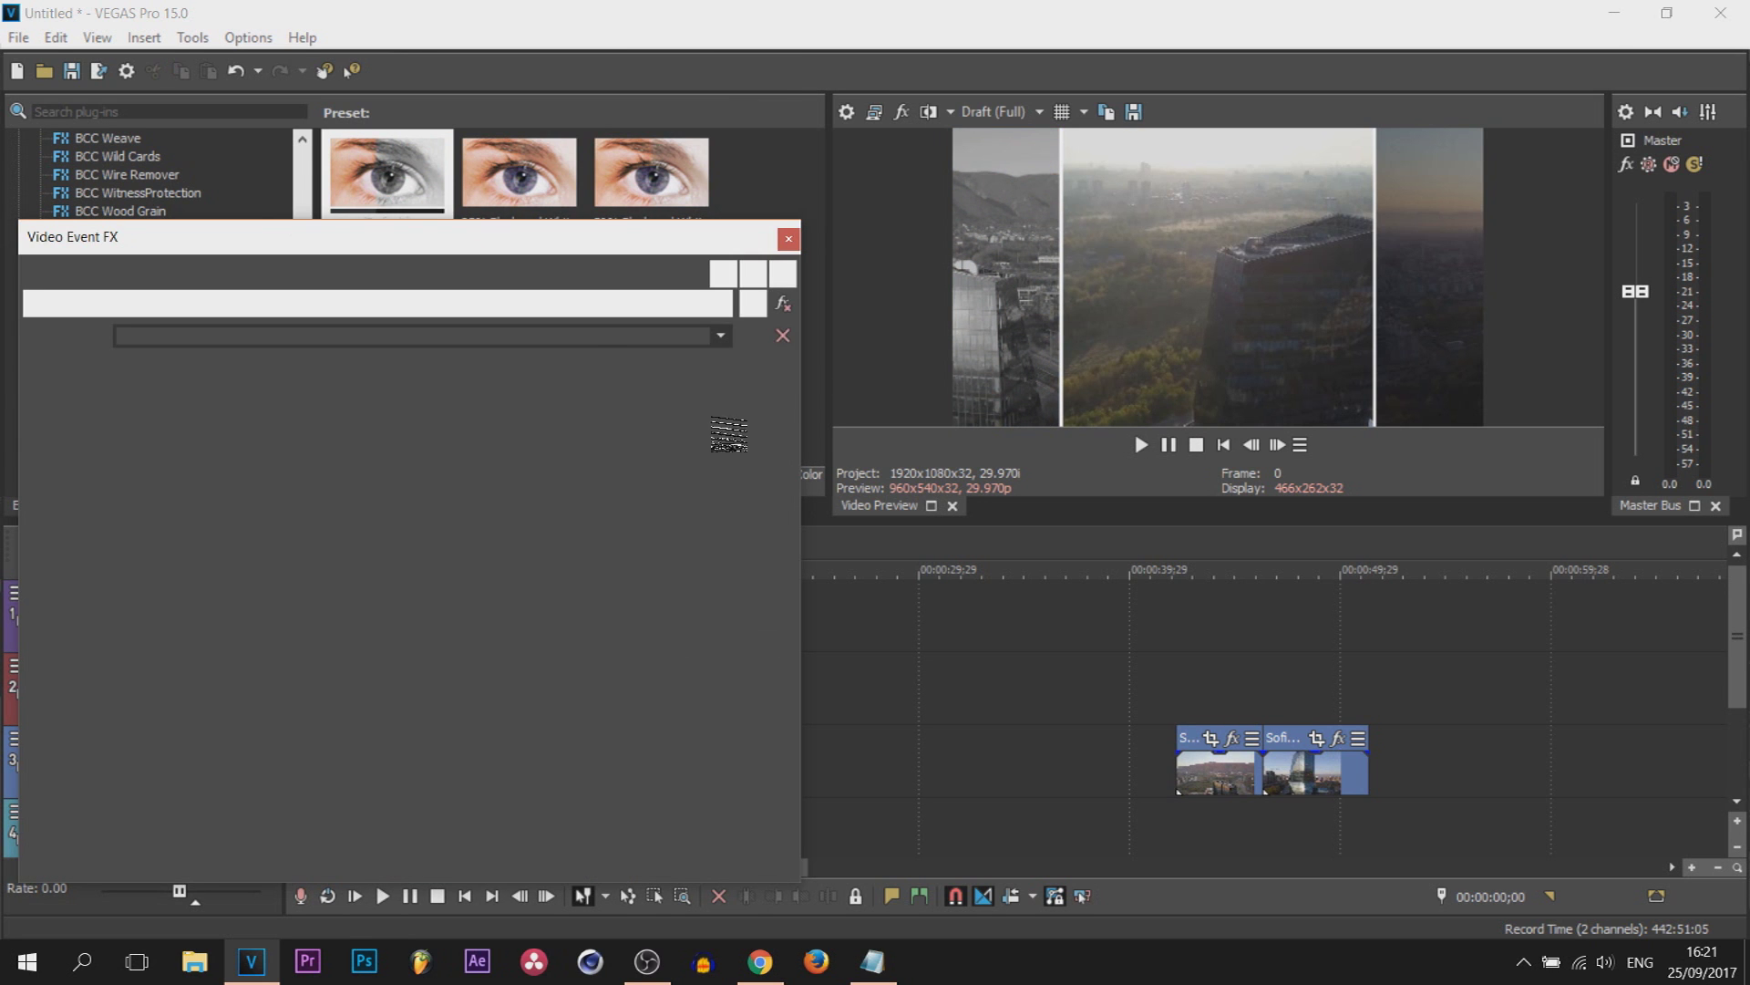
pyautogui.click(790, 241)
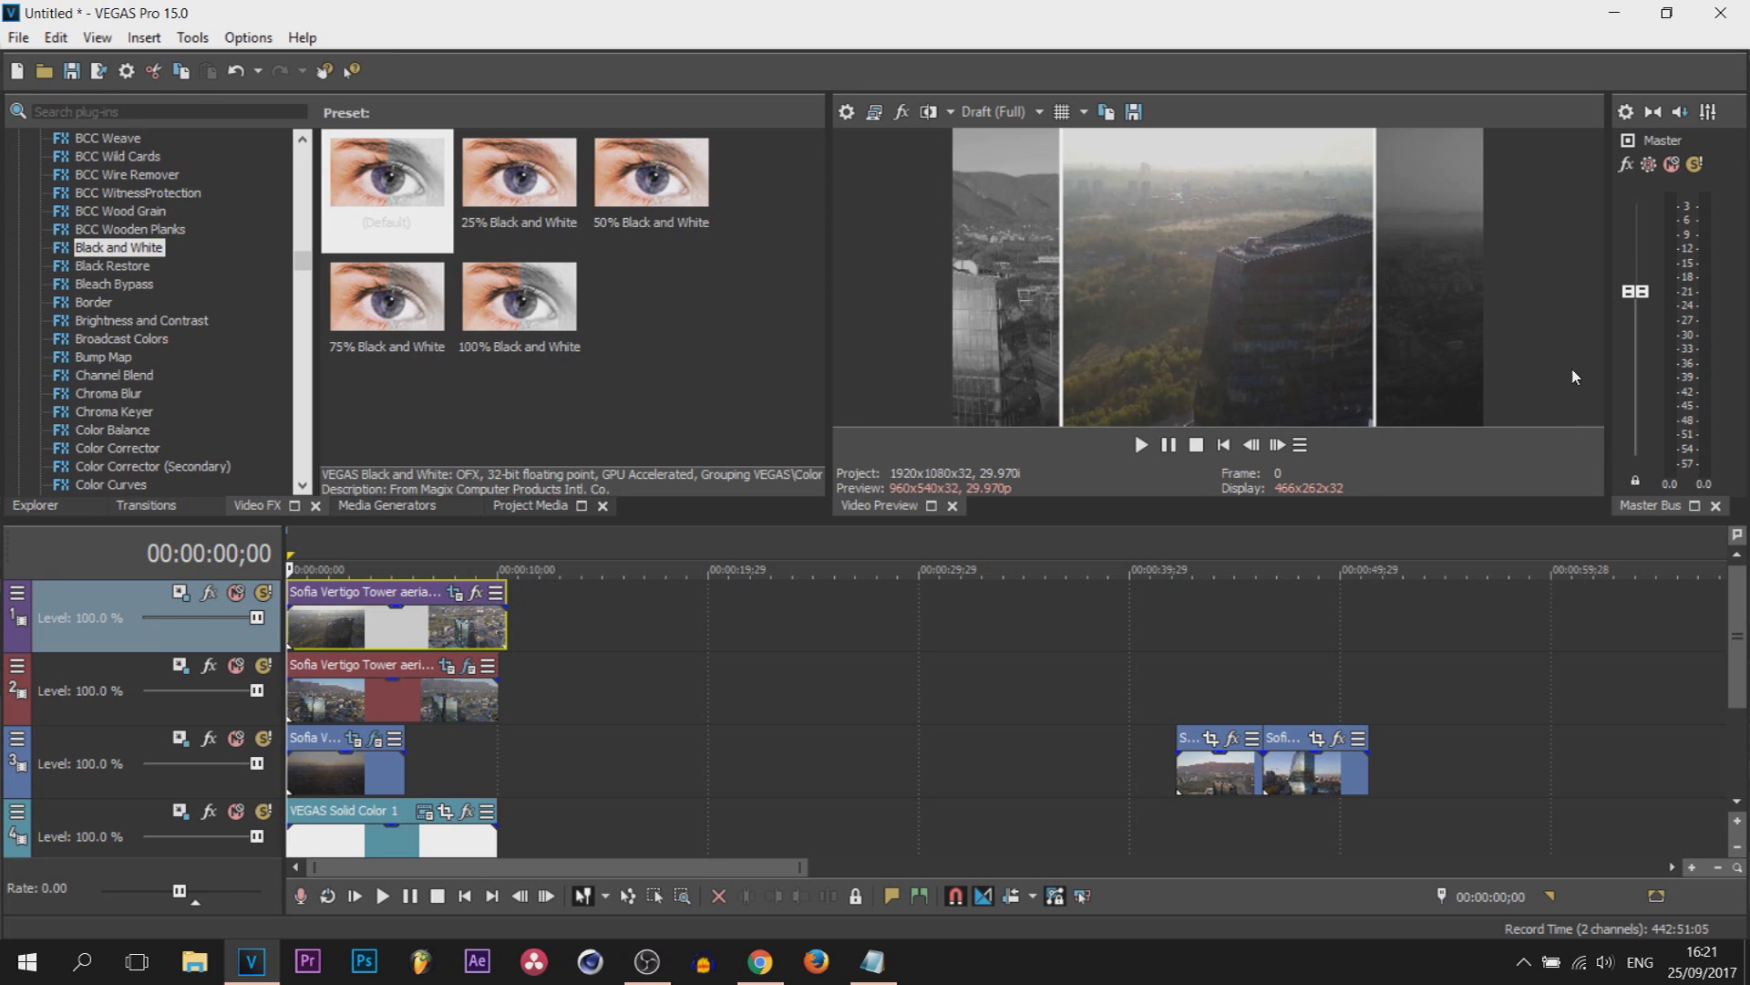
pyautogui.press('space')
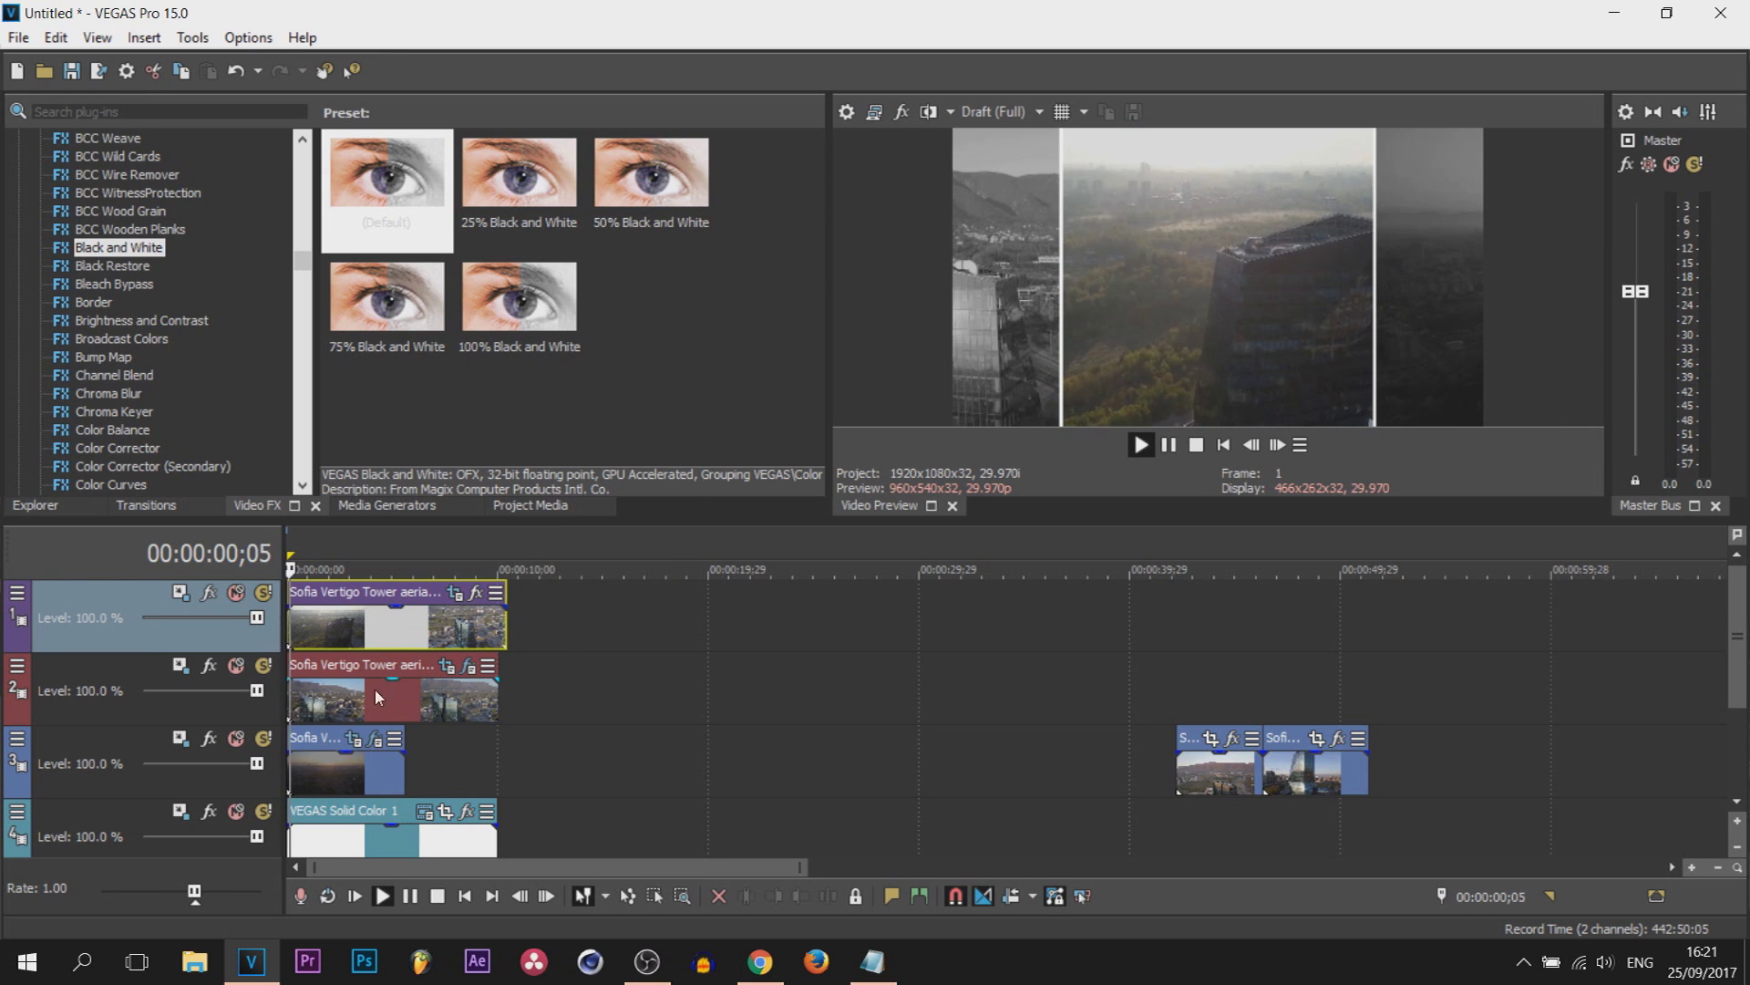
pyautogui.press('space')
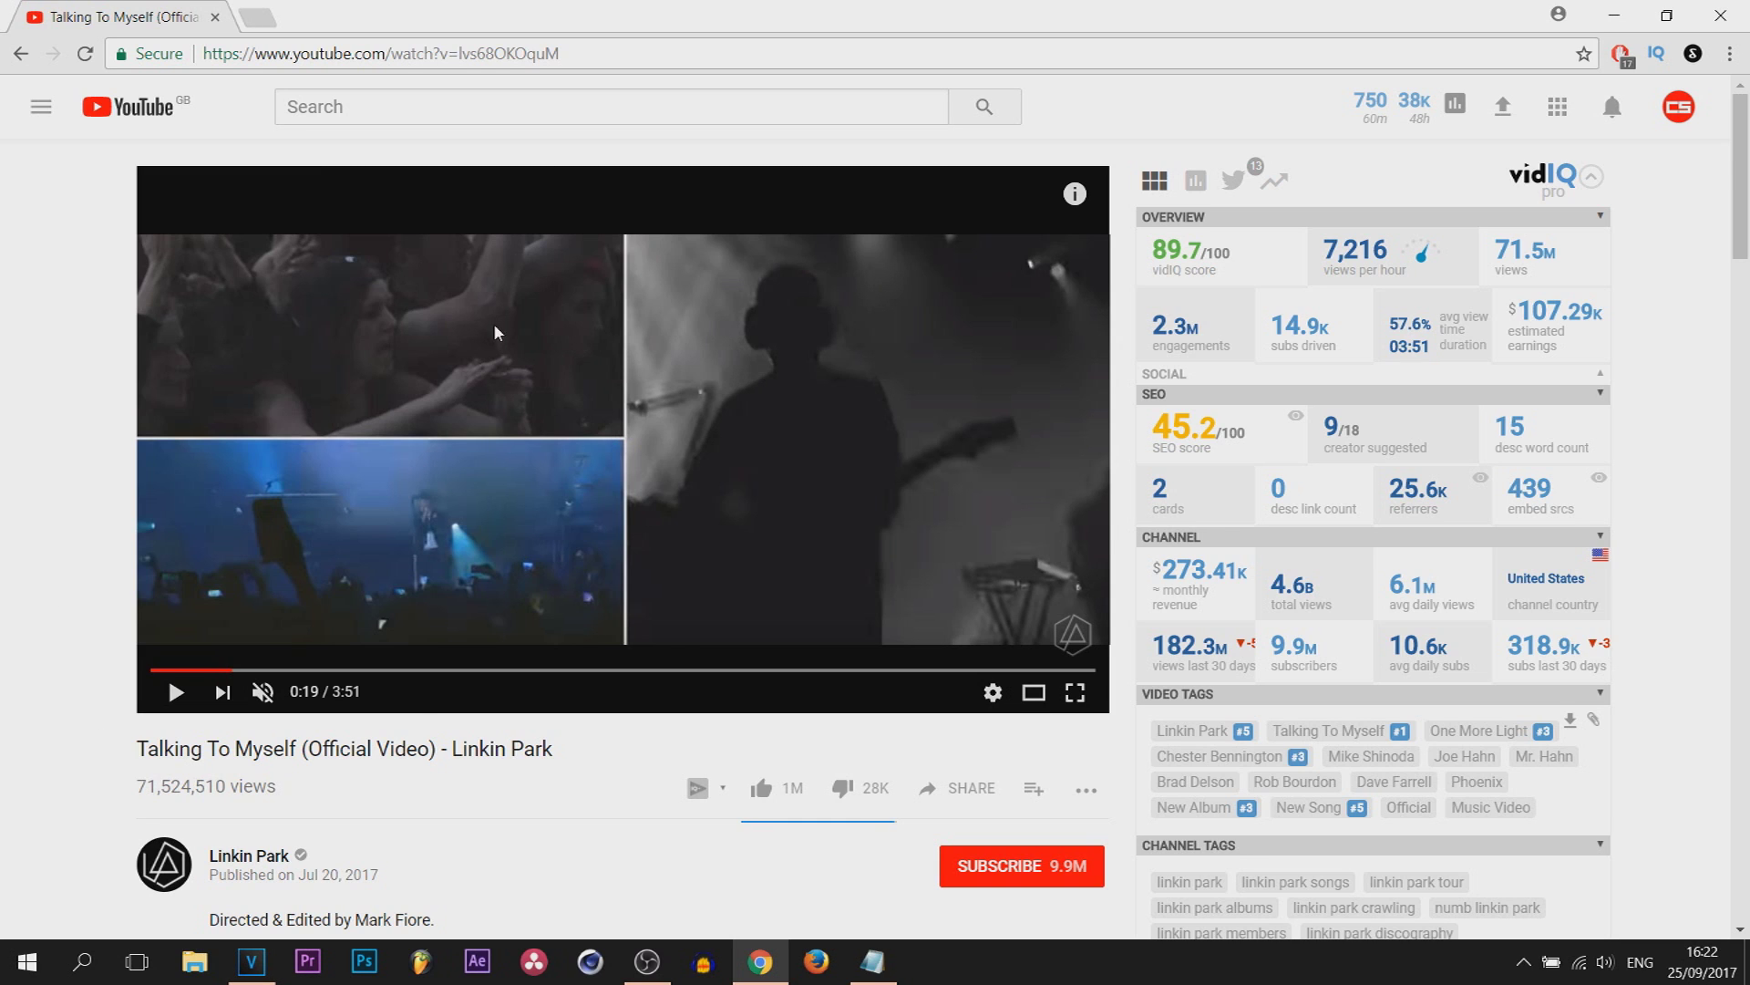
# Step: Switch back to VEGAS Pro and draw a rectangular Pan/Crop mask over the right half of the top track's clip
pyautogui.click(266, 957)
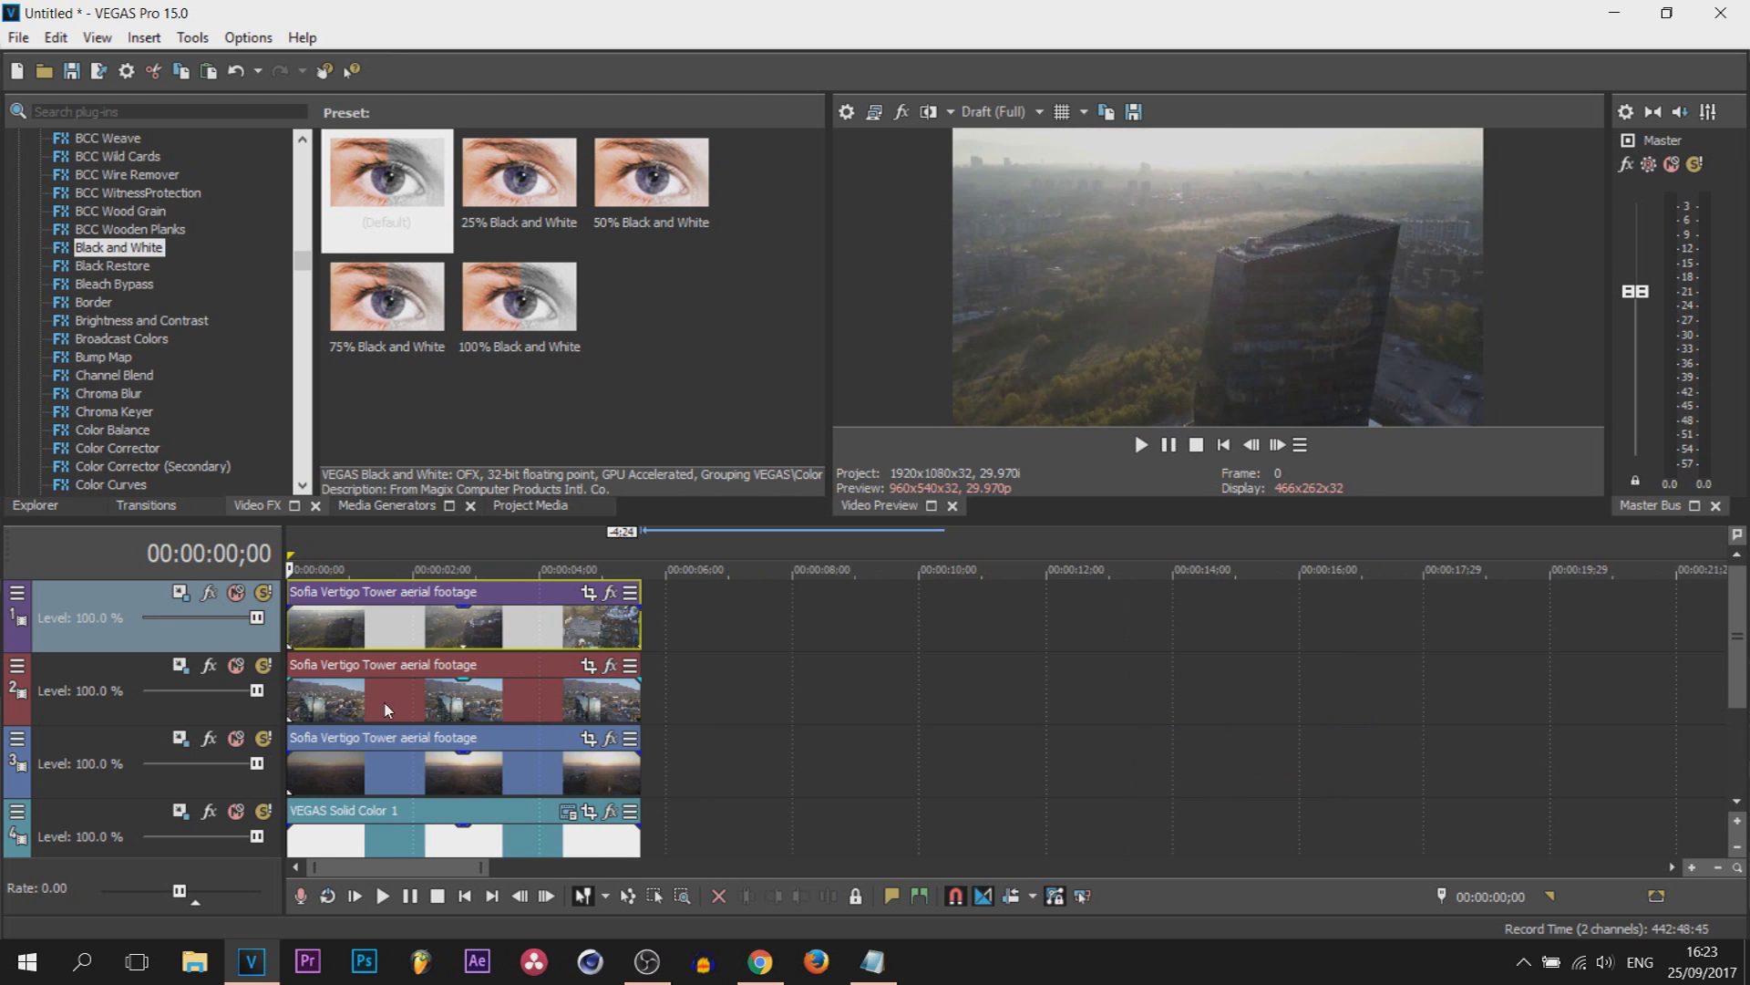
pyautogui.click(295, 706)
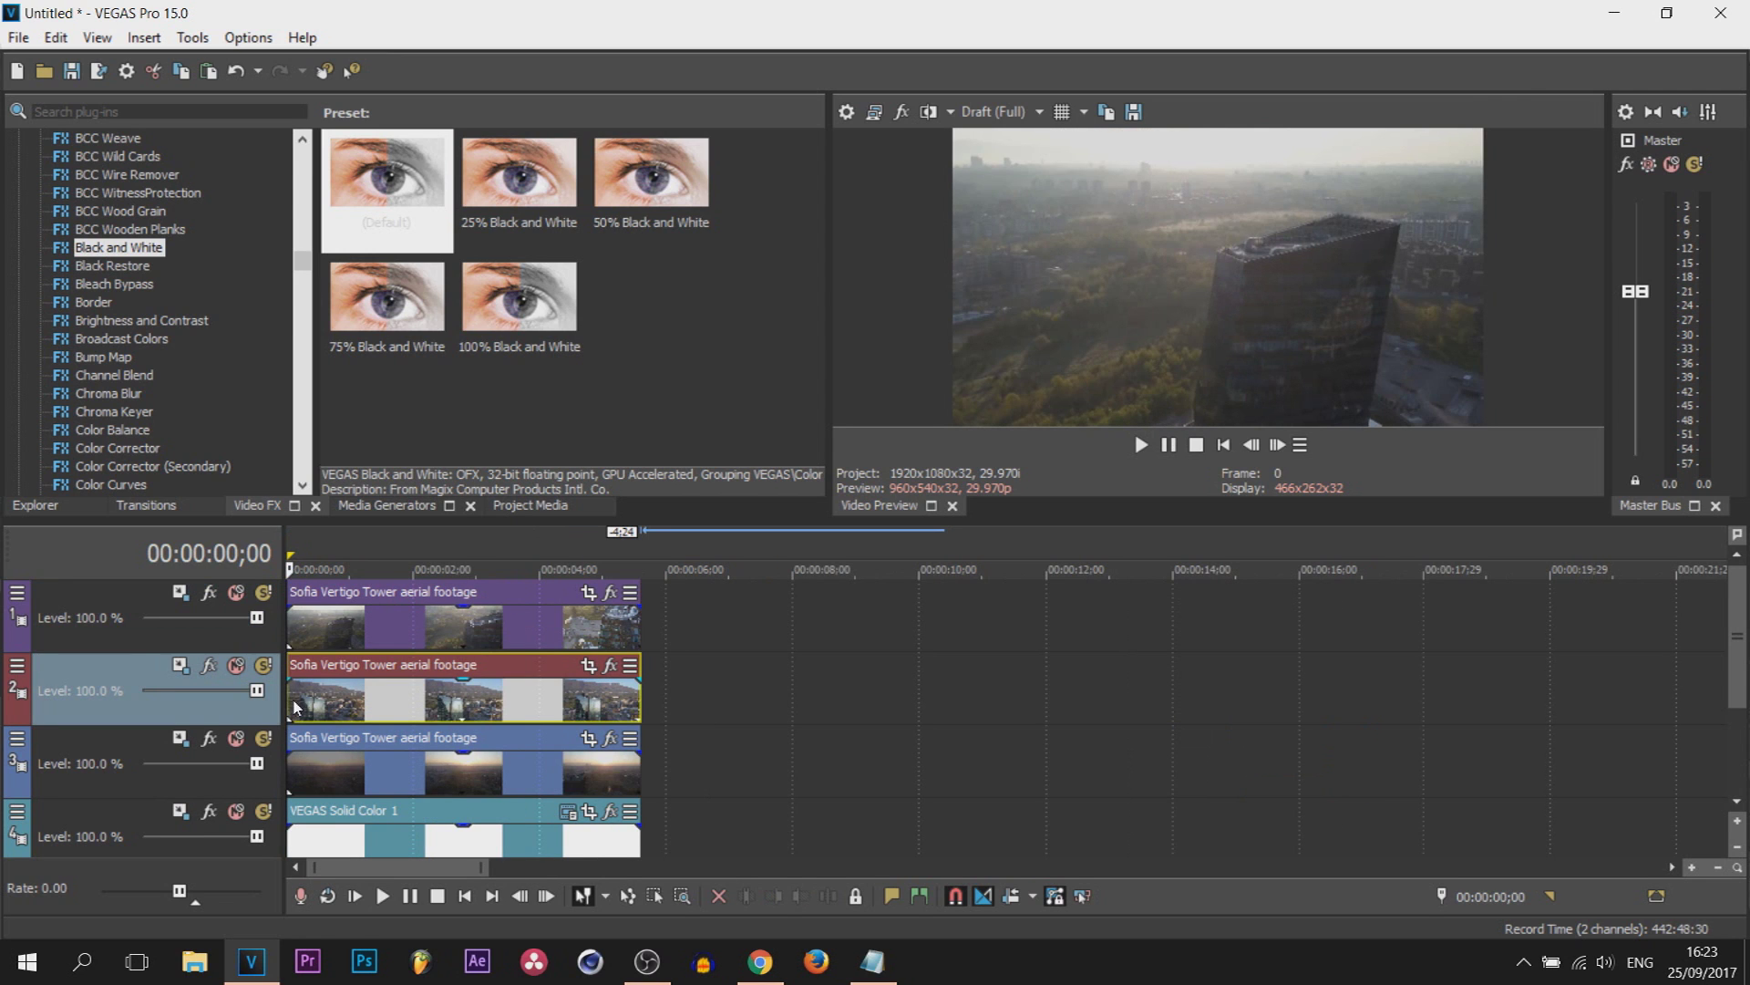
pyautogui.click(288, 617)
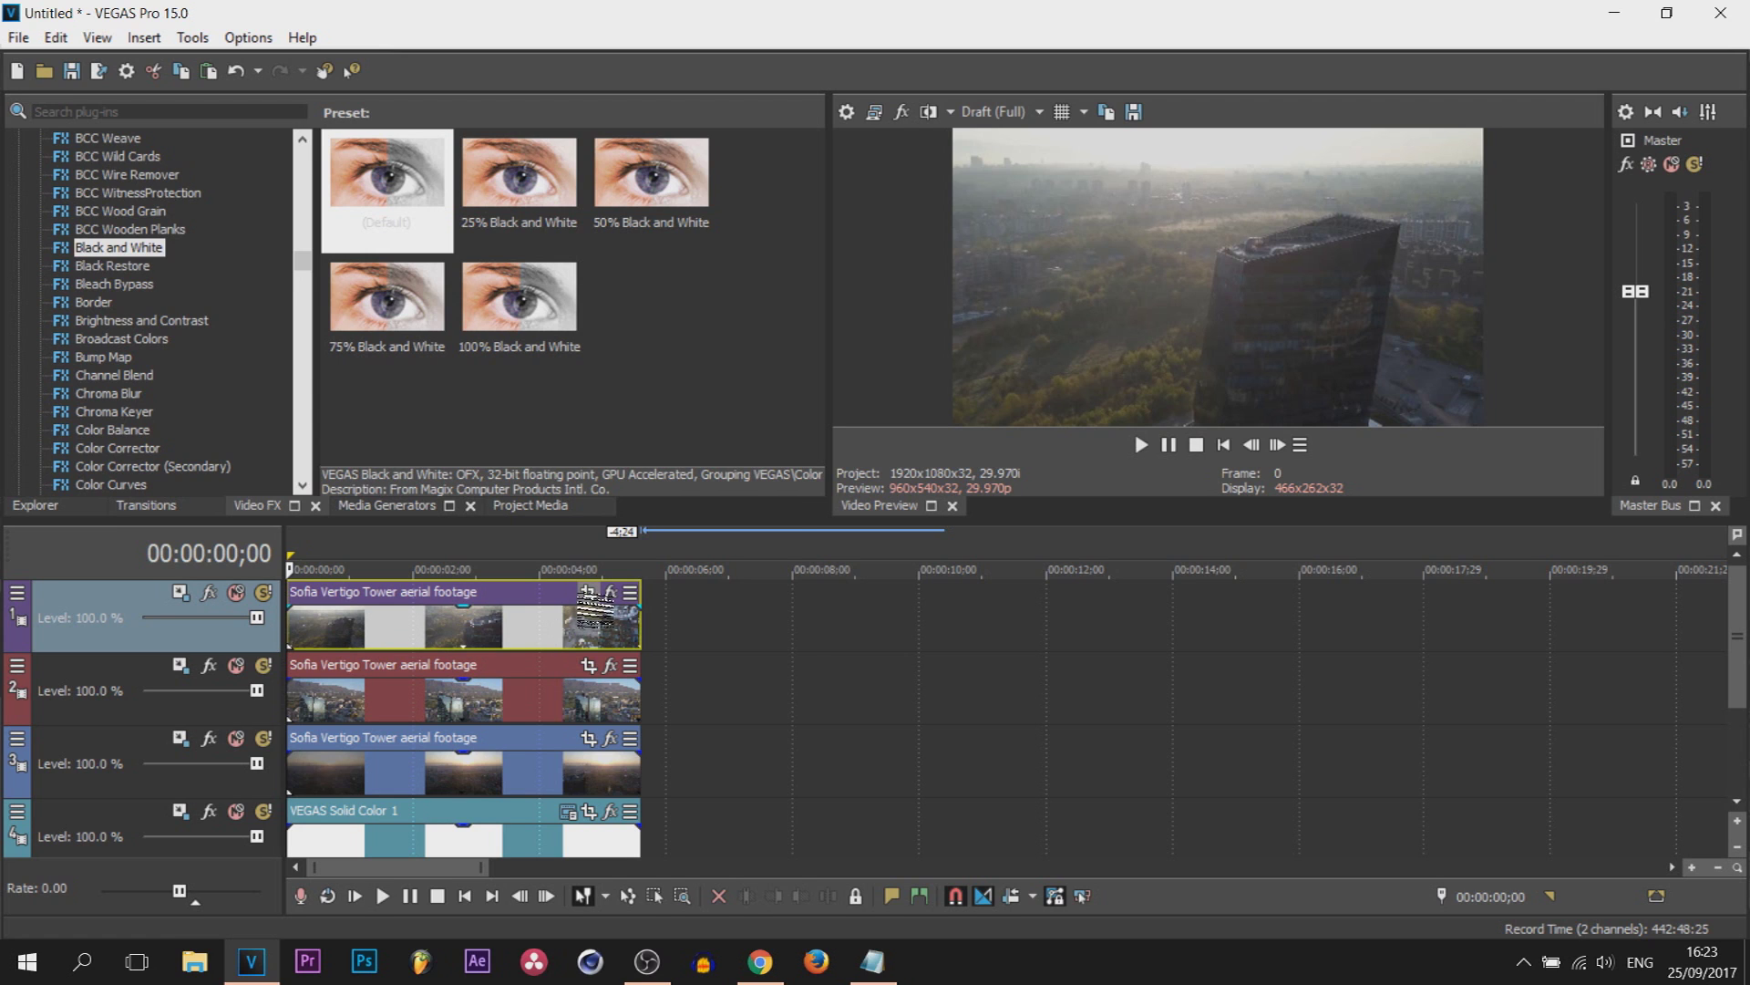
pyautogui.click(610, 591)
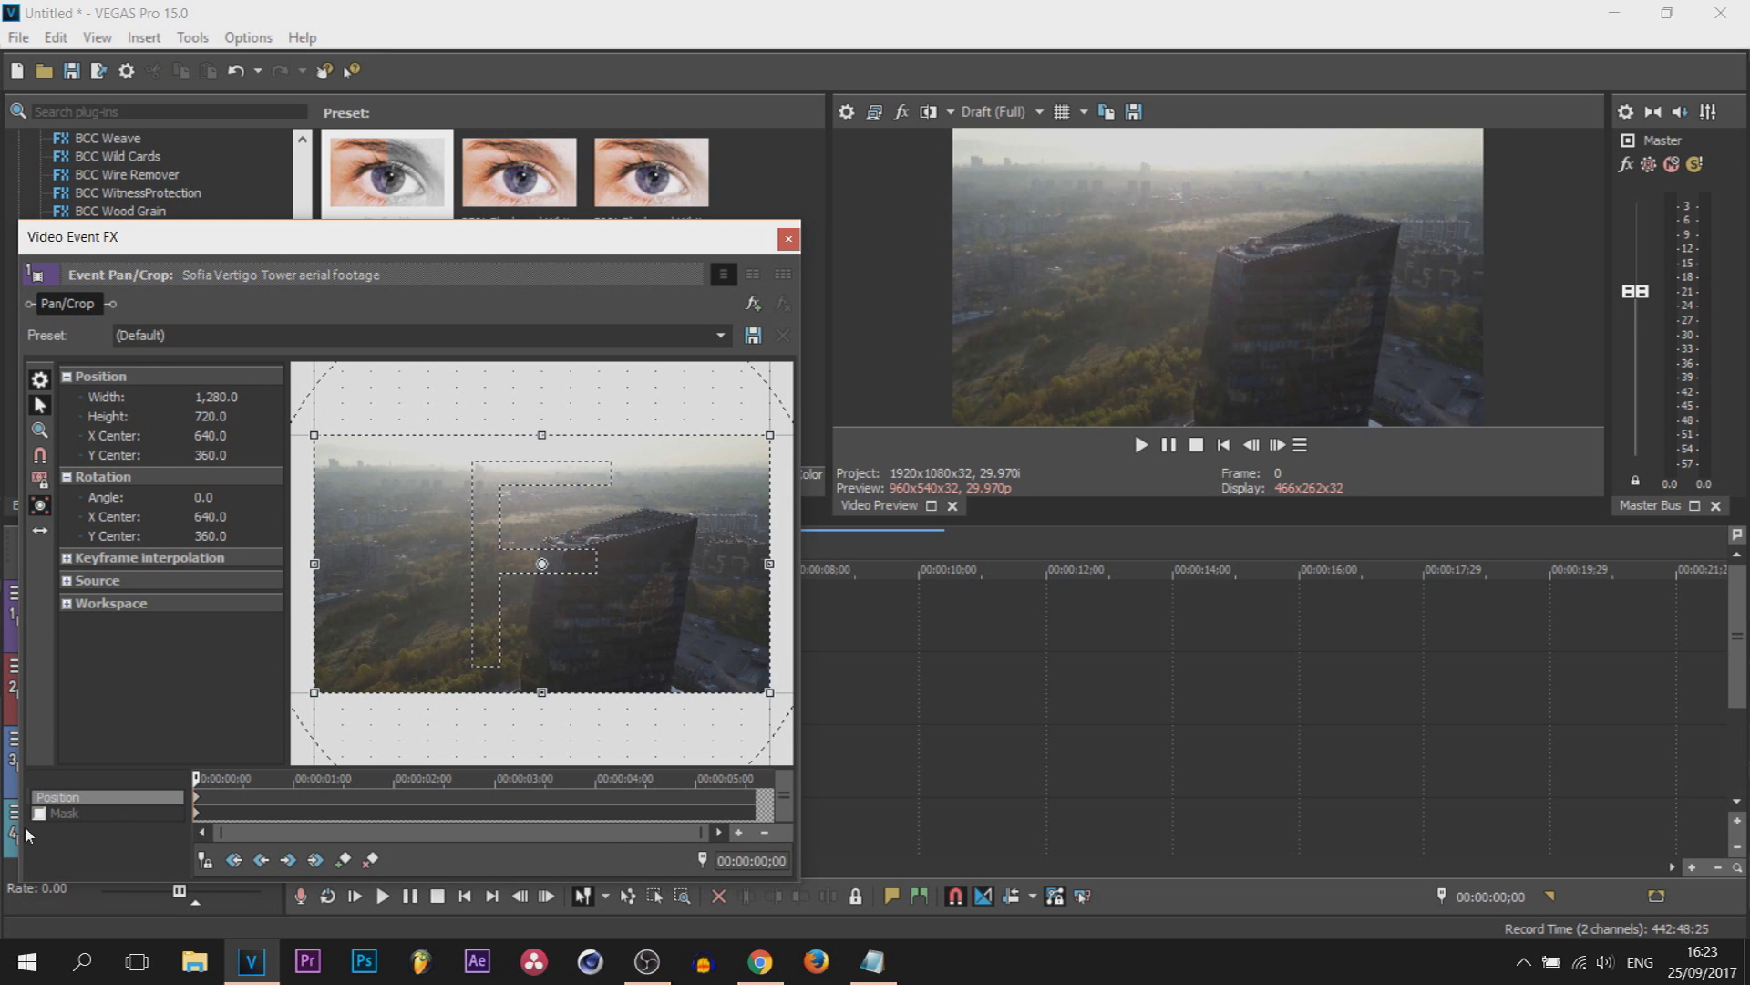
pyautogui.click(117, 812)
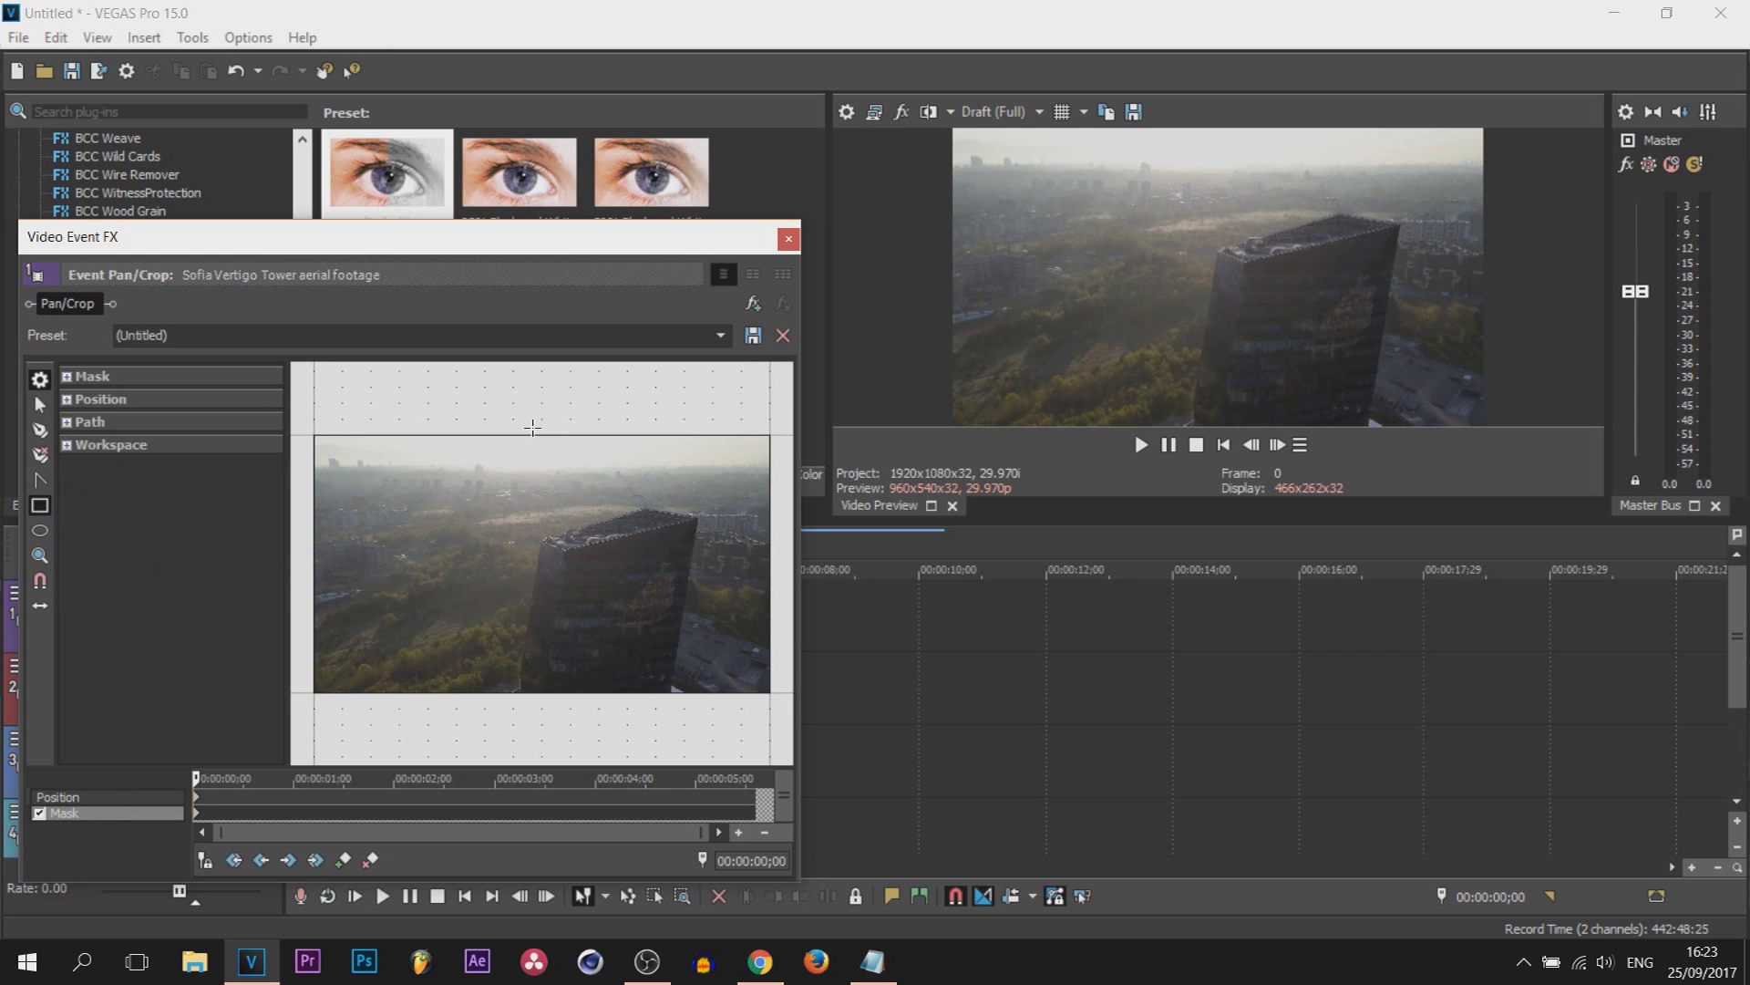
pyautogui.moveTo(533, 426); pyautogui.dragTo(775, 714)
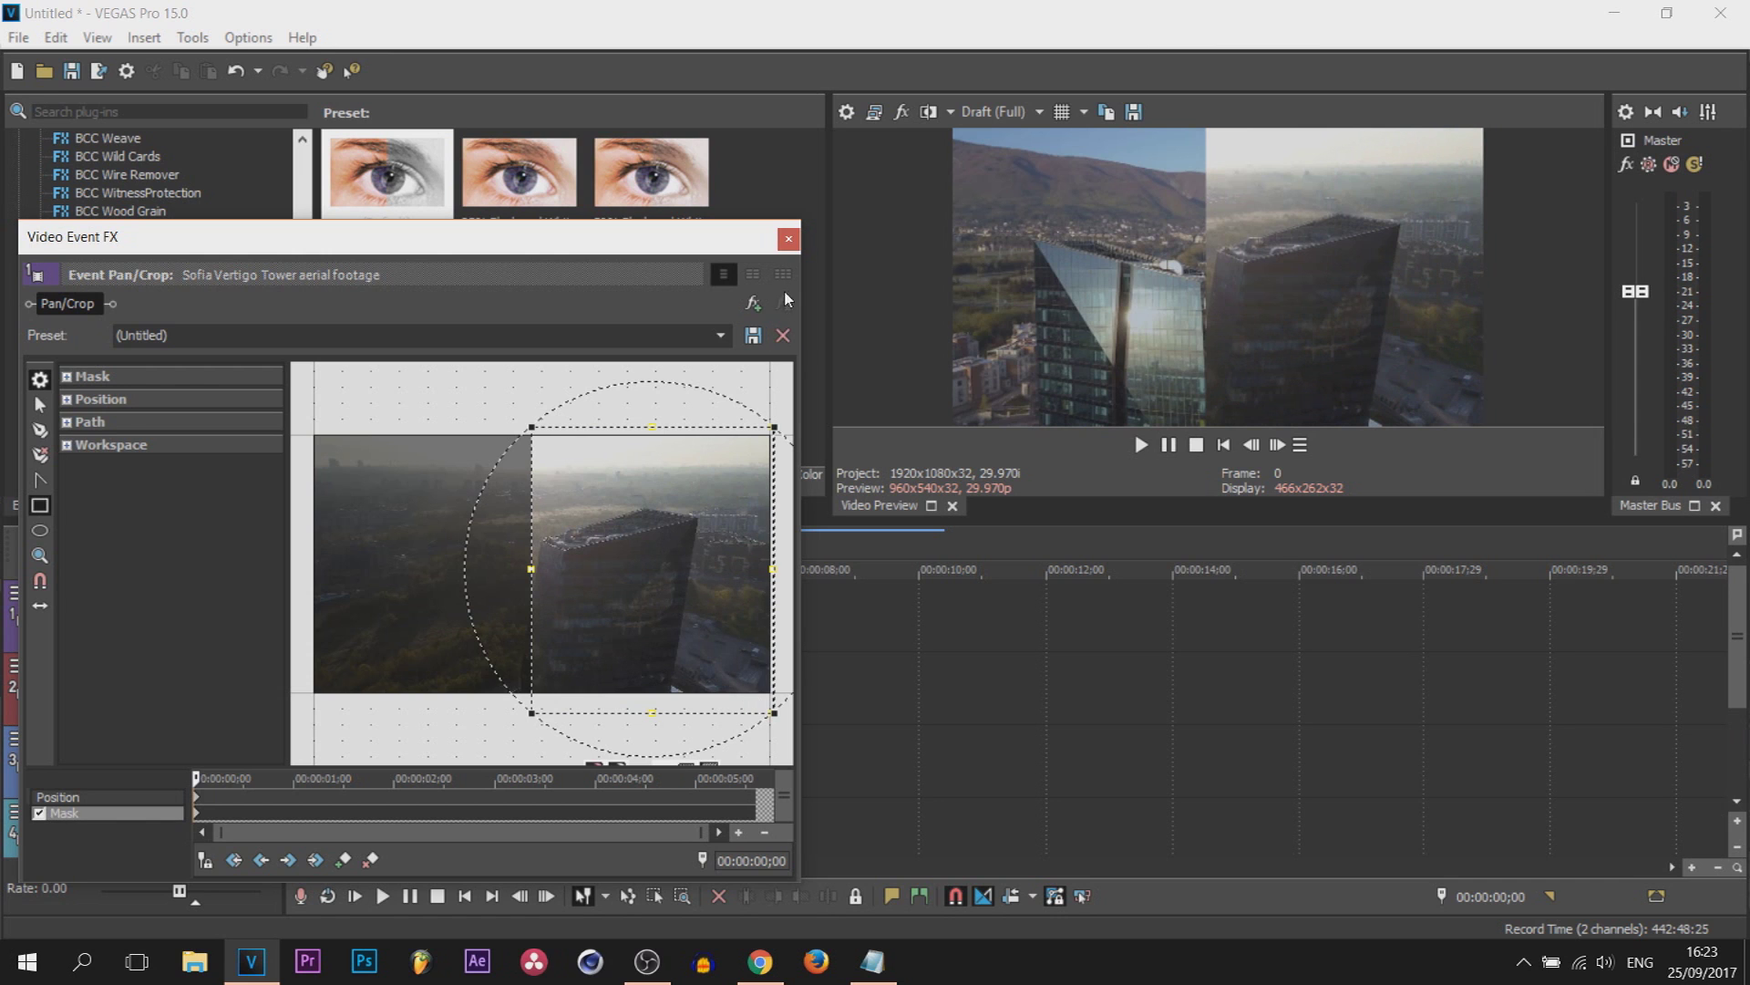
pyautogui.click(792, 241)
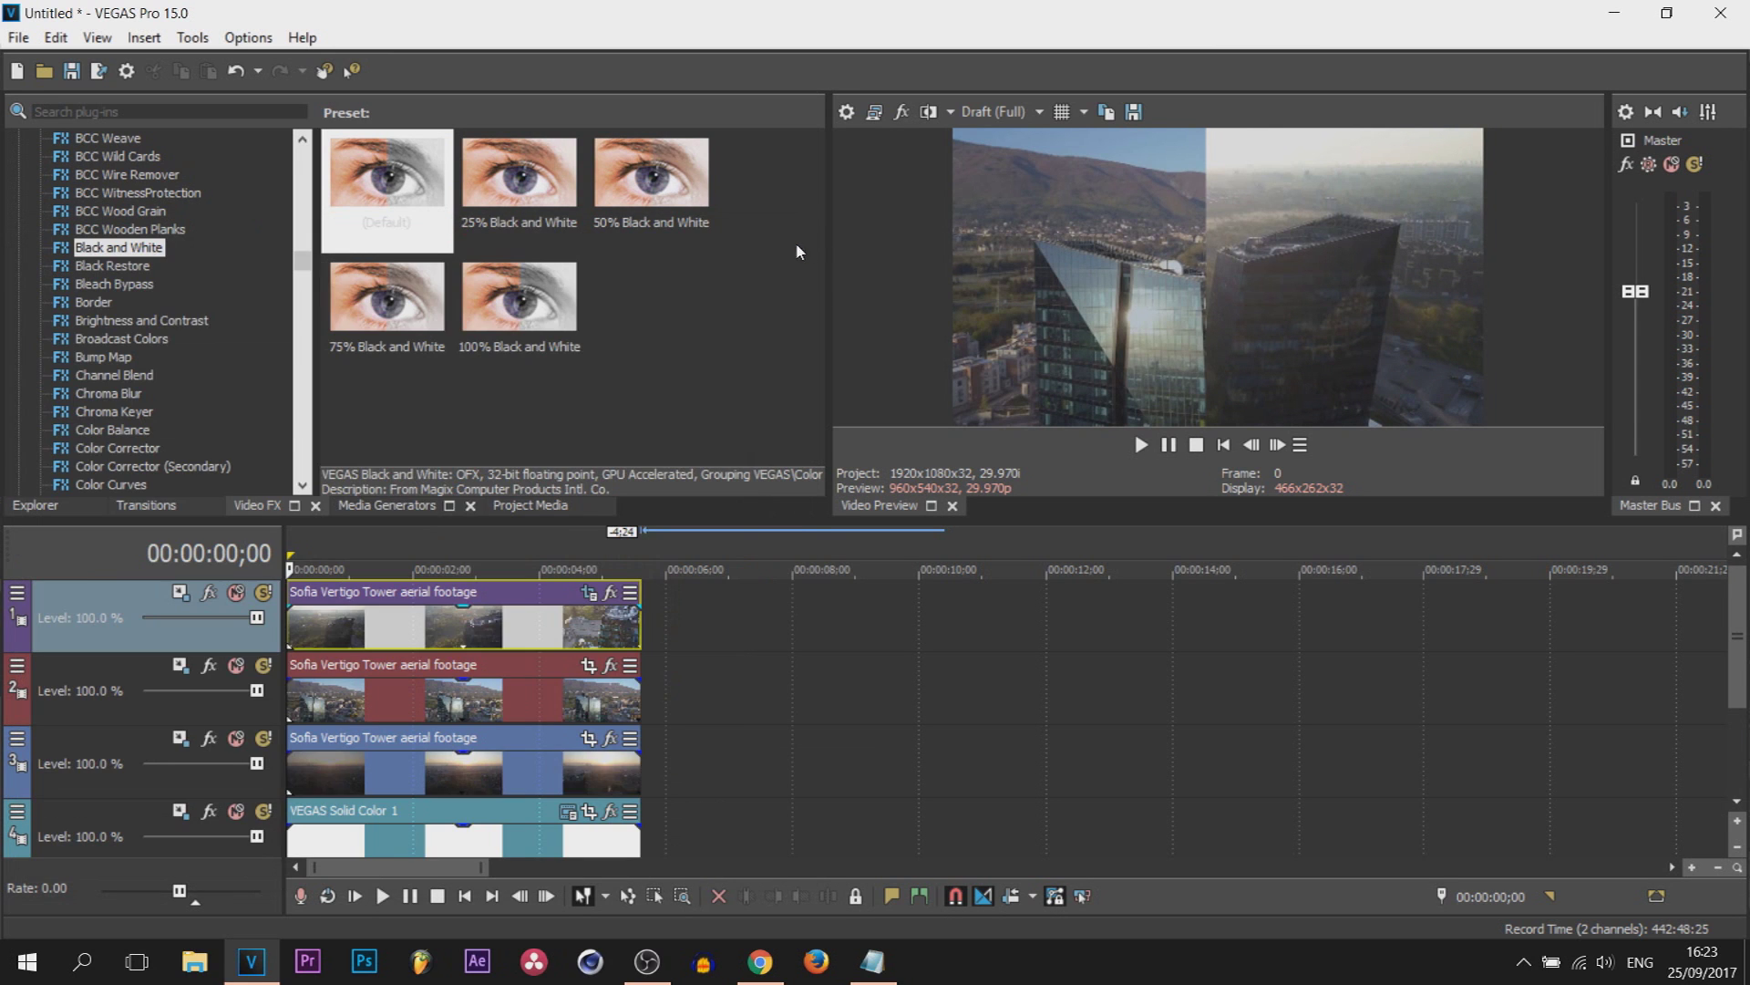
# Step: Enlarge the track 2 clip's Pan/Crop frame to about 2,550 × 1,434 so the clip fills the picture's upper-left quarter
pyautogui.click(293, 694)
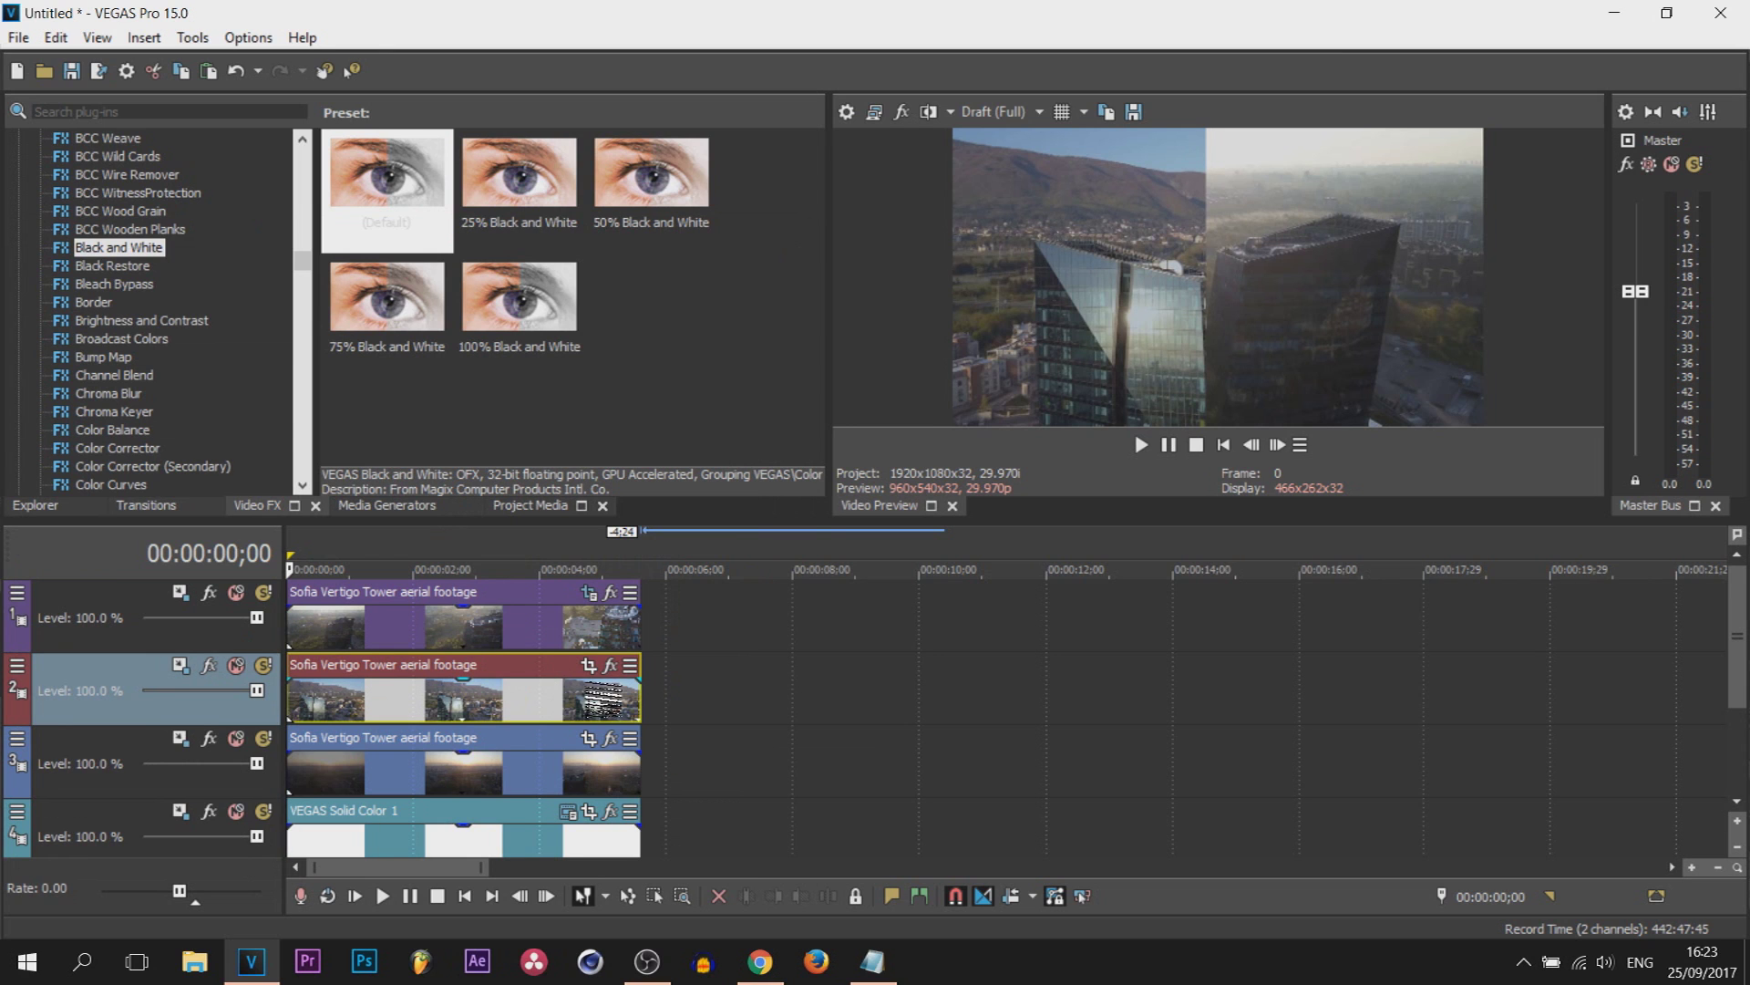
pyautogui.click(590, 665)
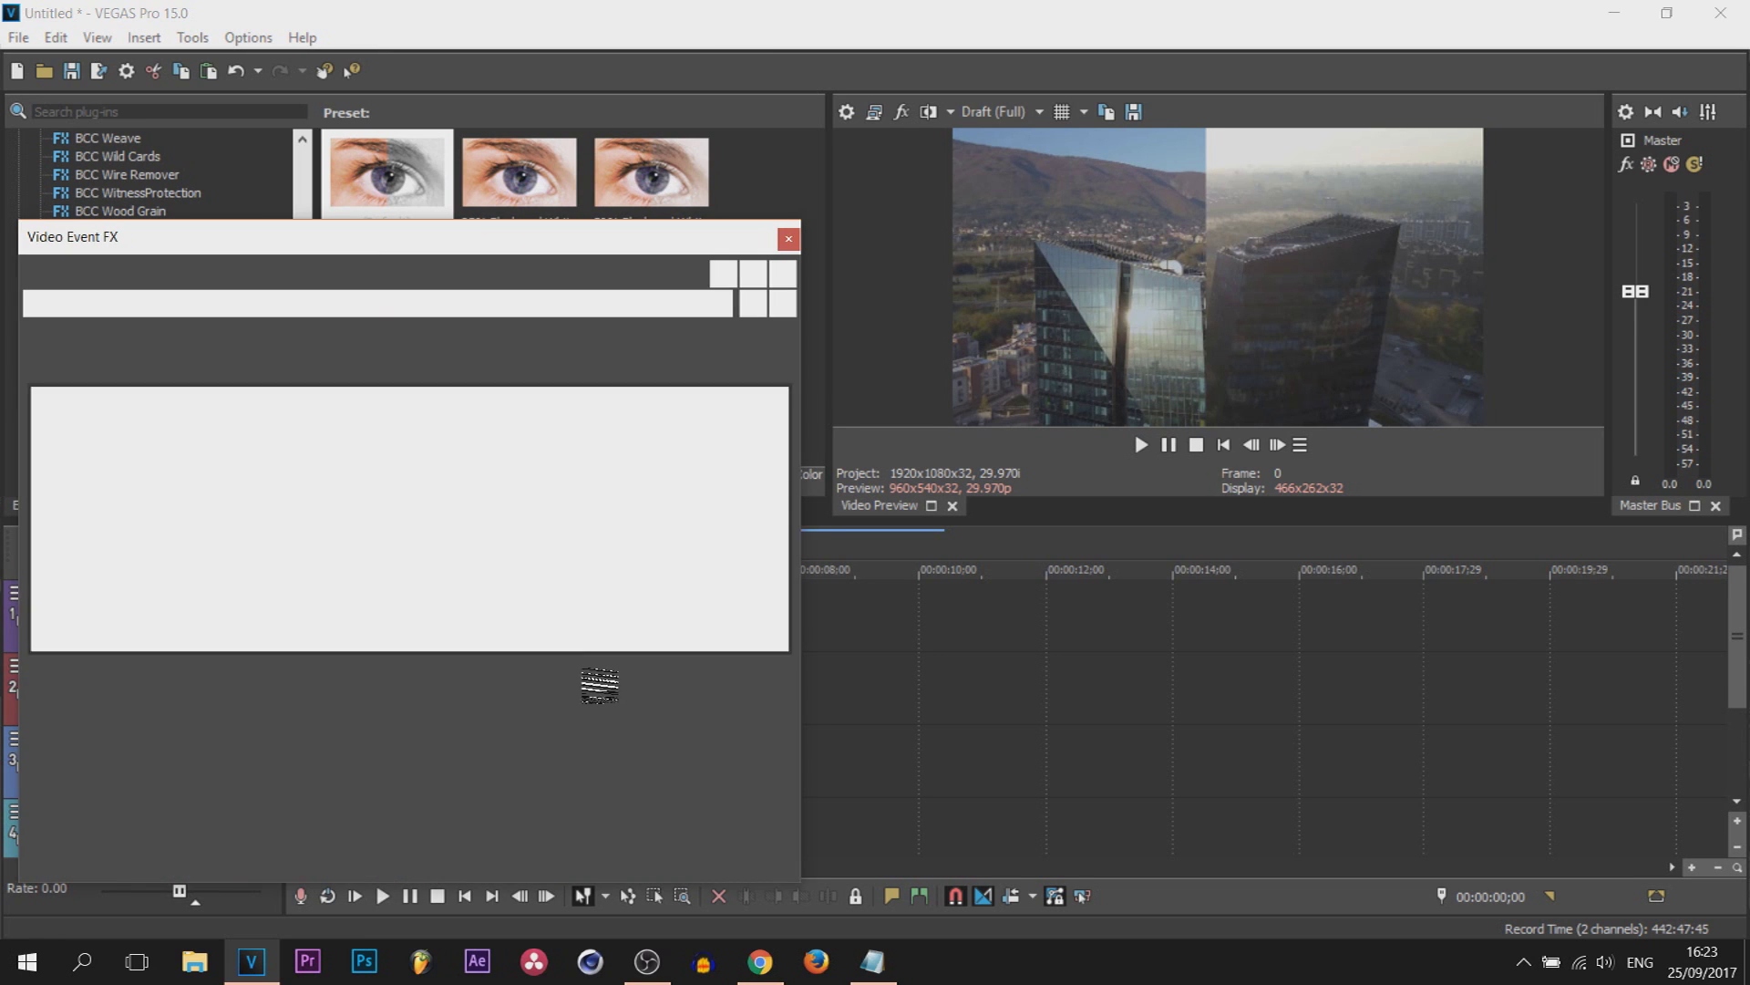
pyautogui.scroll(-6, 420, 584)
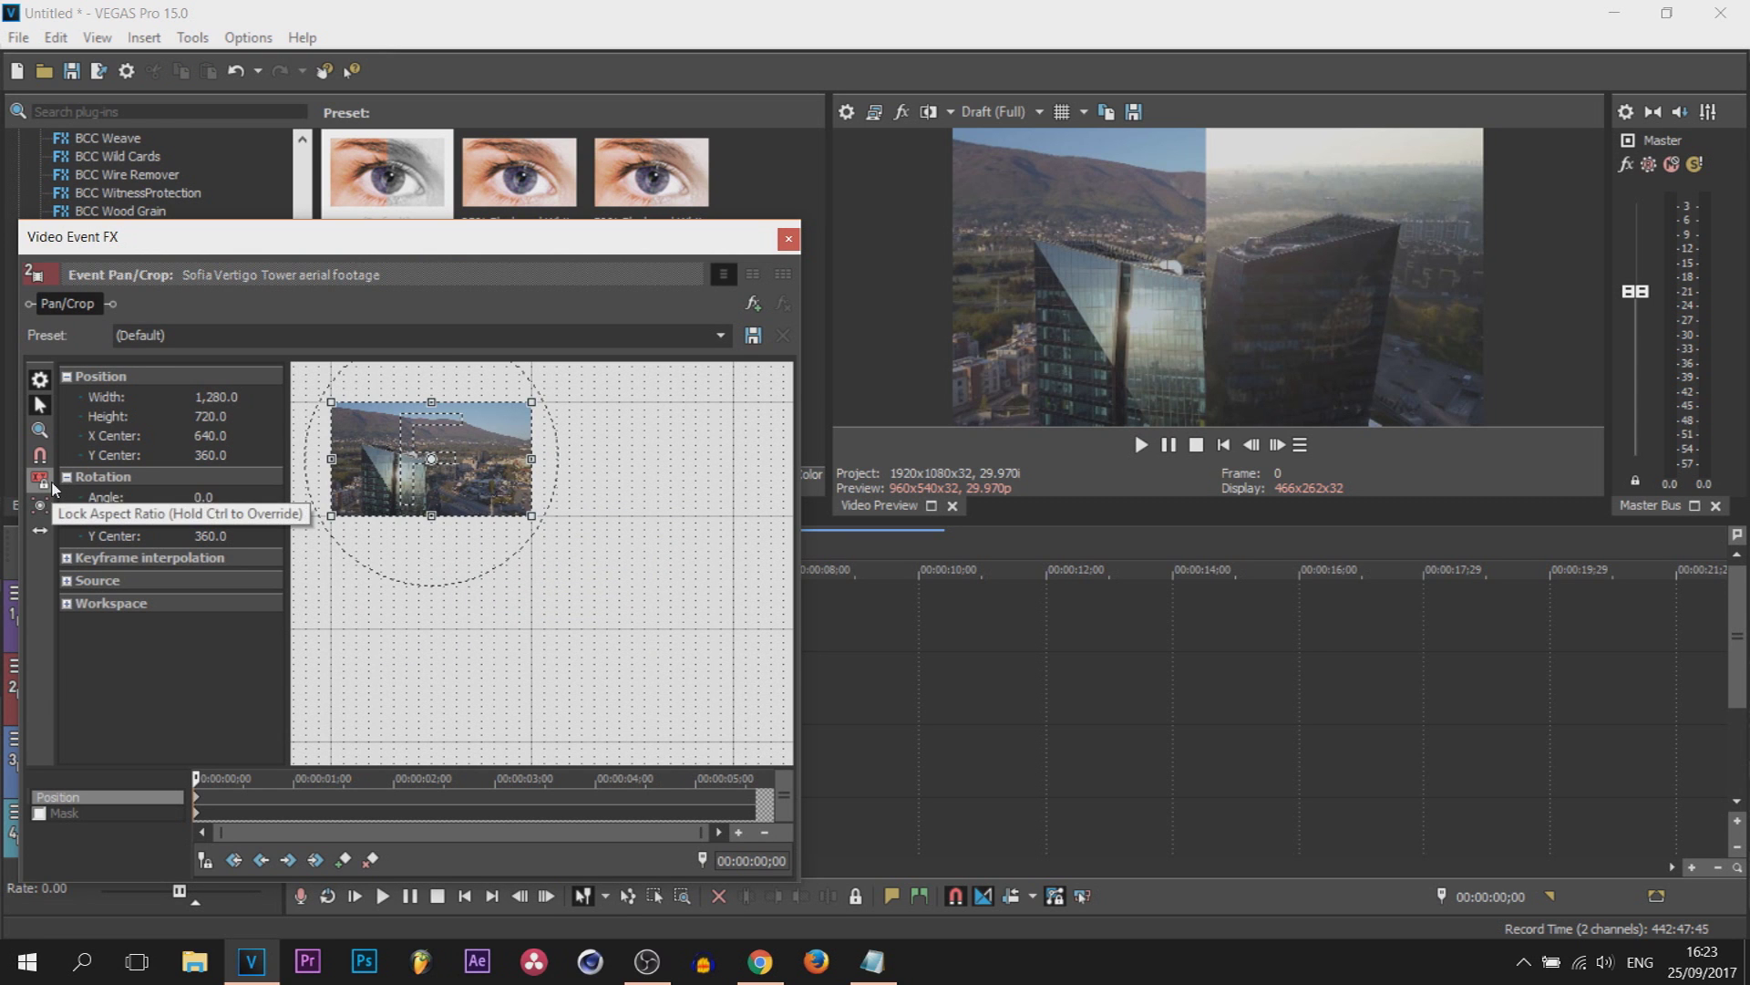
pyautogui.moveTo(537, 516); pyautogui.dragTo(731, 627)
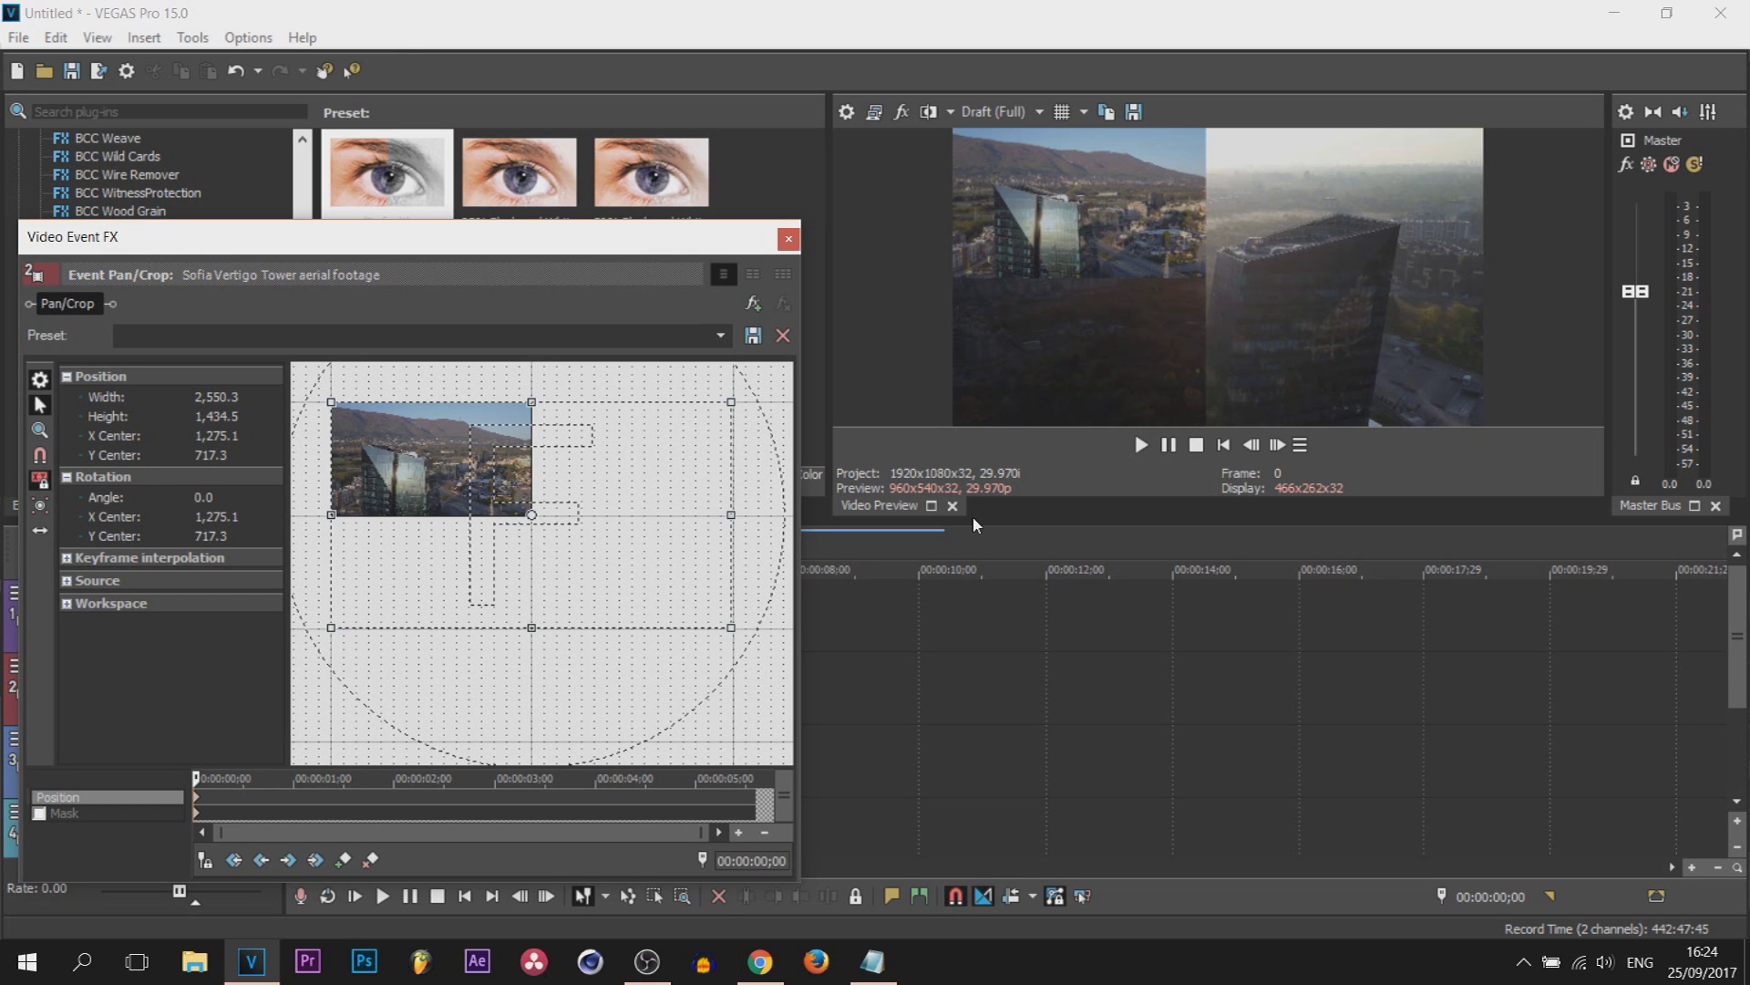
# Step: Nudge the track 2 clip's Pan/Crop frame to an X Center of 1,376.7, opening a vertical white divider, and close the editor
pyautogui.press('Right')
pyautogui.press('Right')
pyautogui.press('Right')
pyautogui.press('Right')
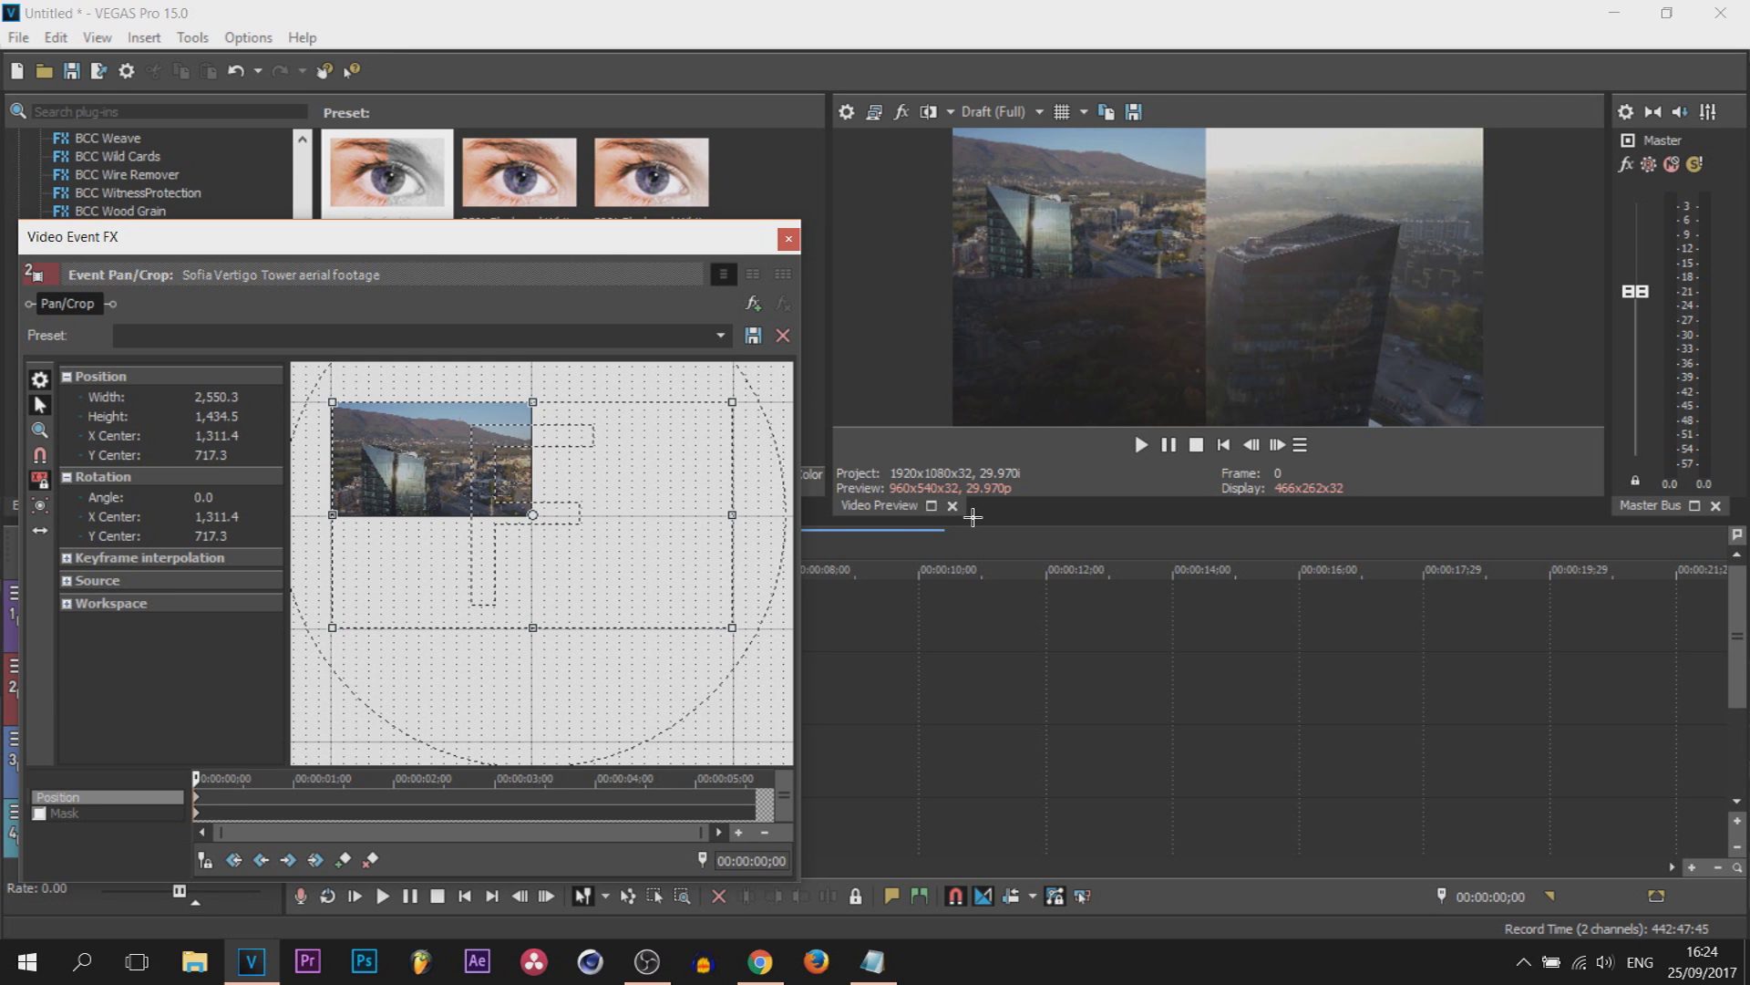
pyautogui.press('Right')
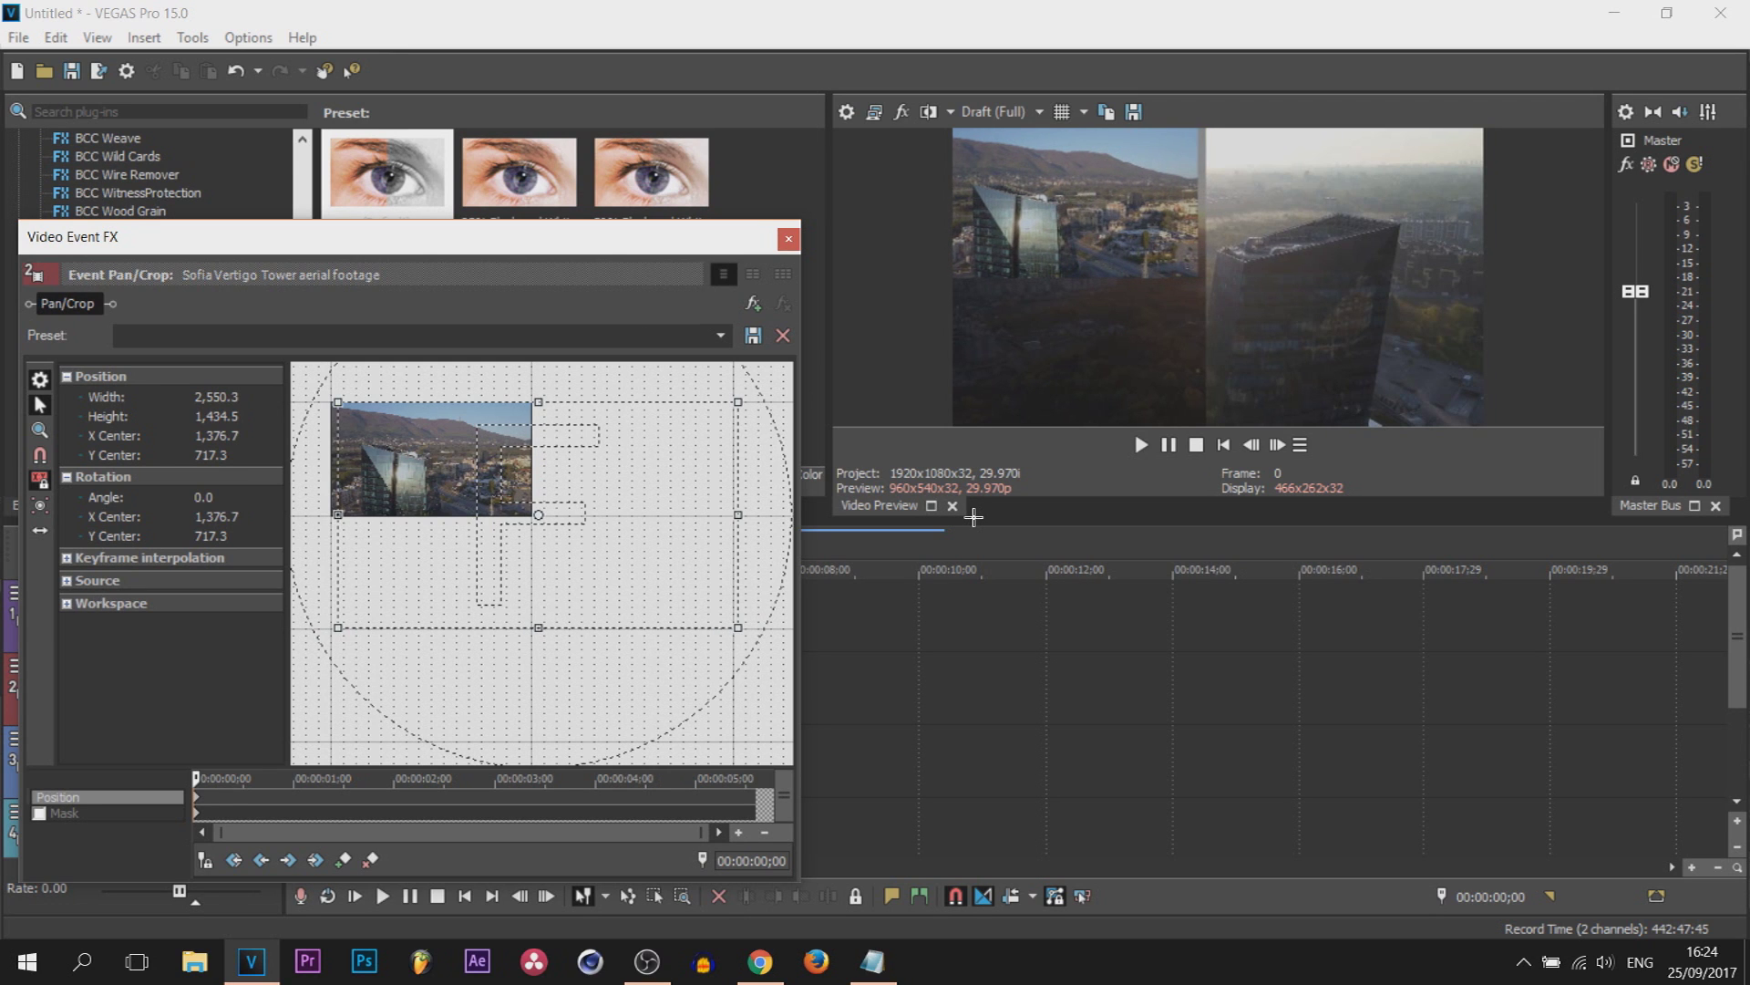
pyautogui.click(788, 239)
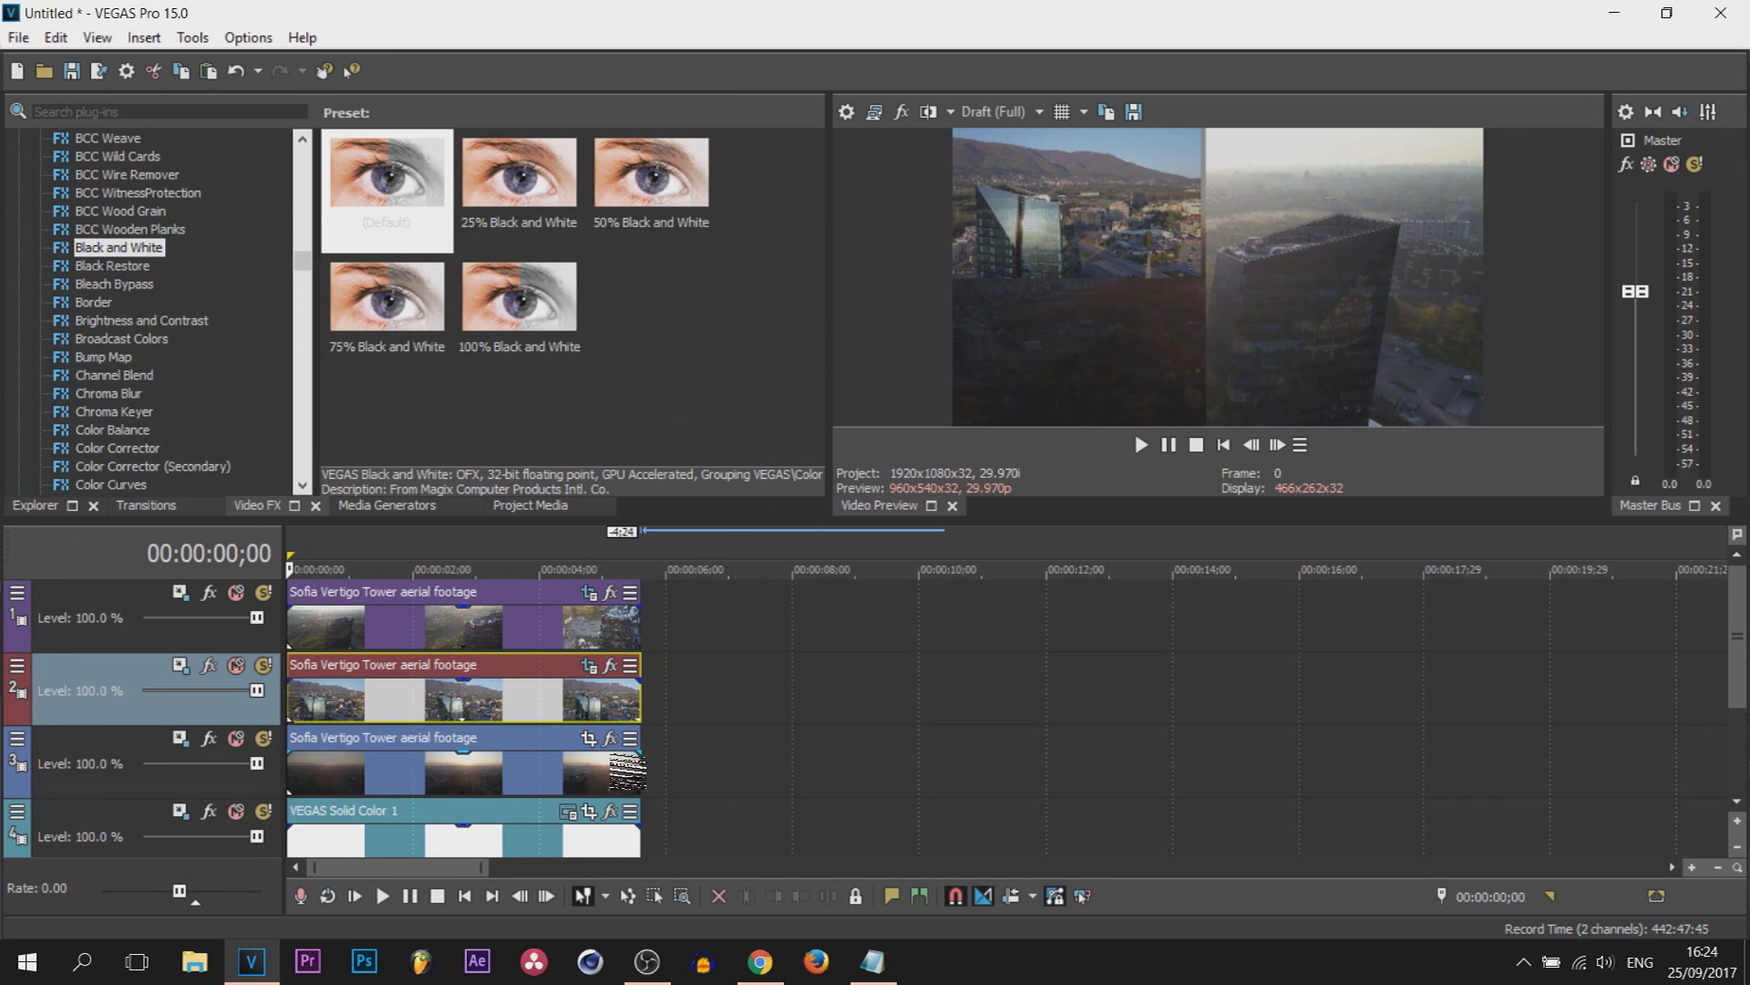
# Step: Enlarge and reposition the track 3 clip's Pan/Crop frame to about 2,590 × 1,457 so the clip fills the picture's lower-left quarter
pyautogui.click(589, 738)
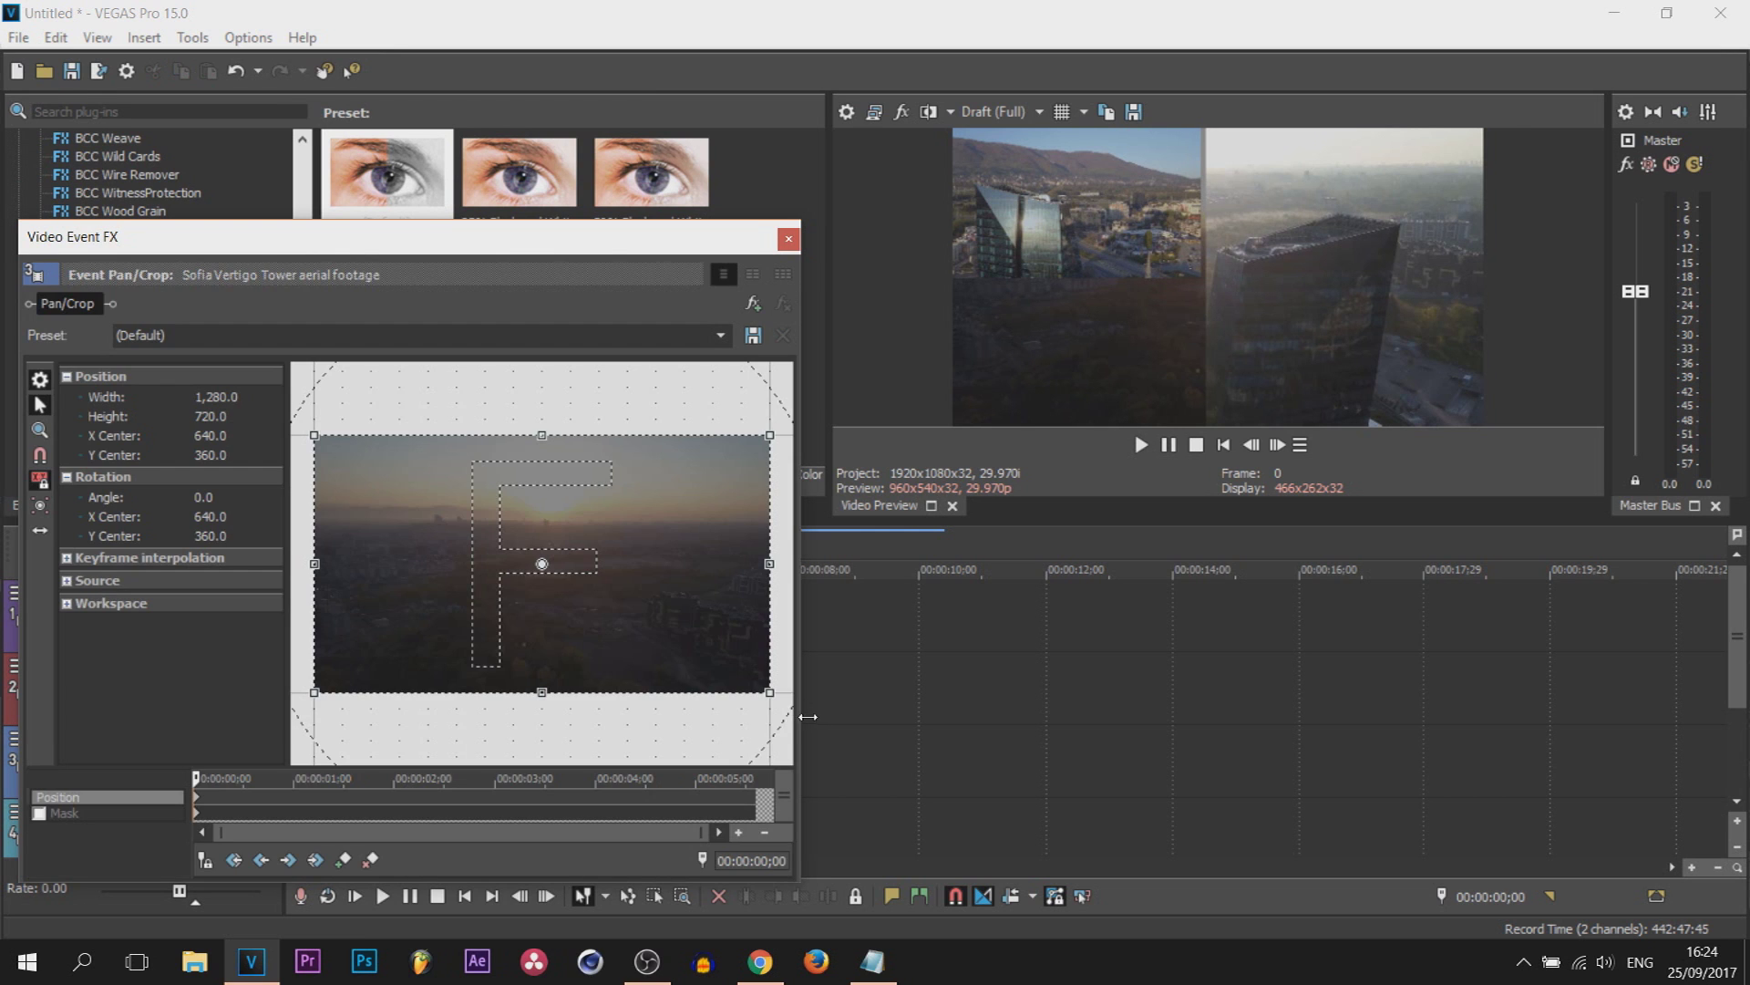
pyautogui.scroll(-5, 703, 642)
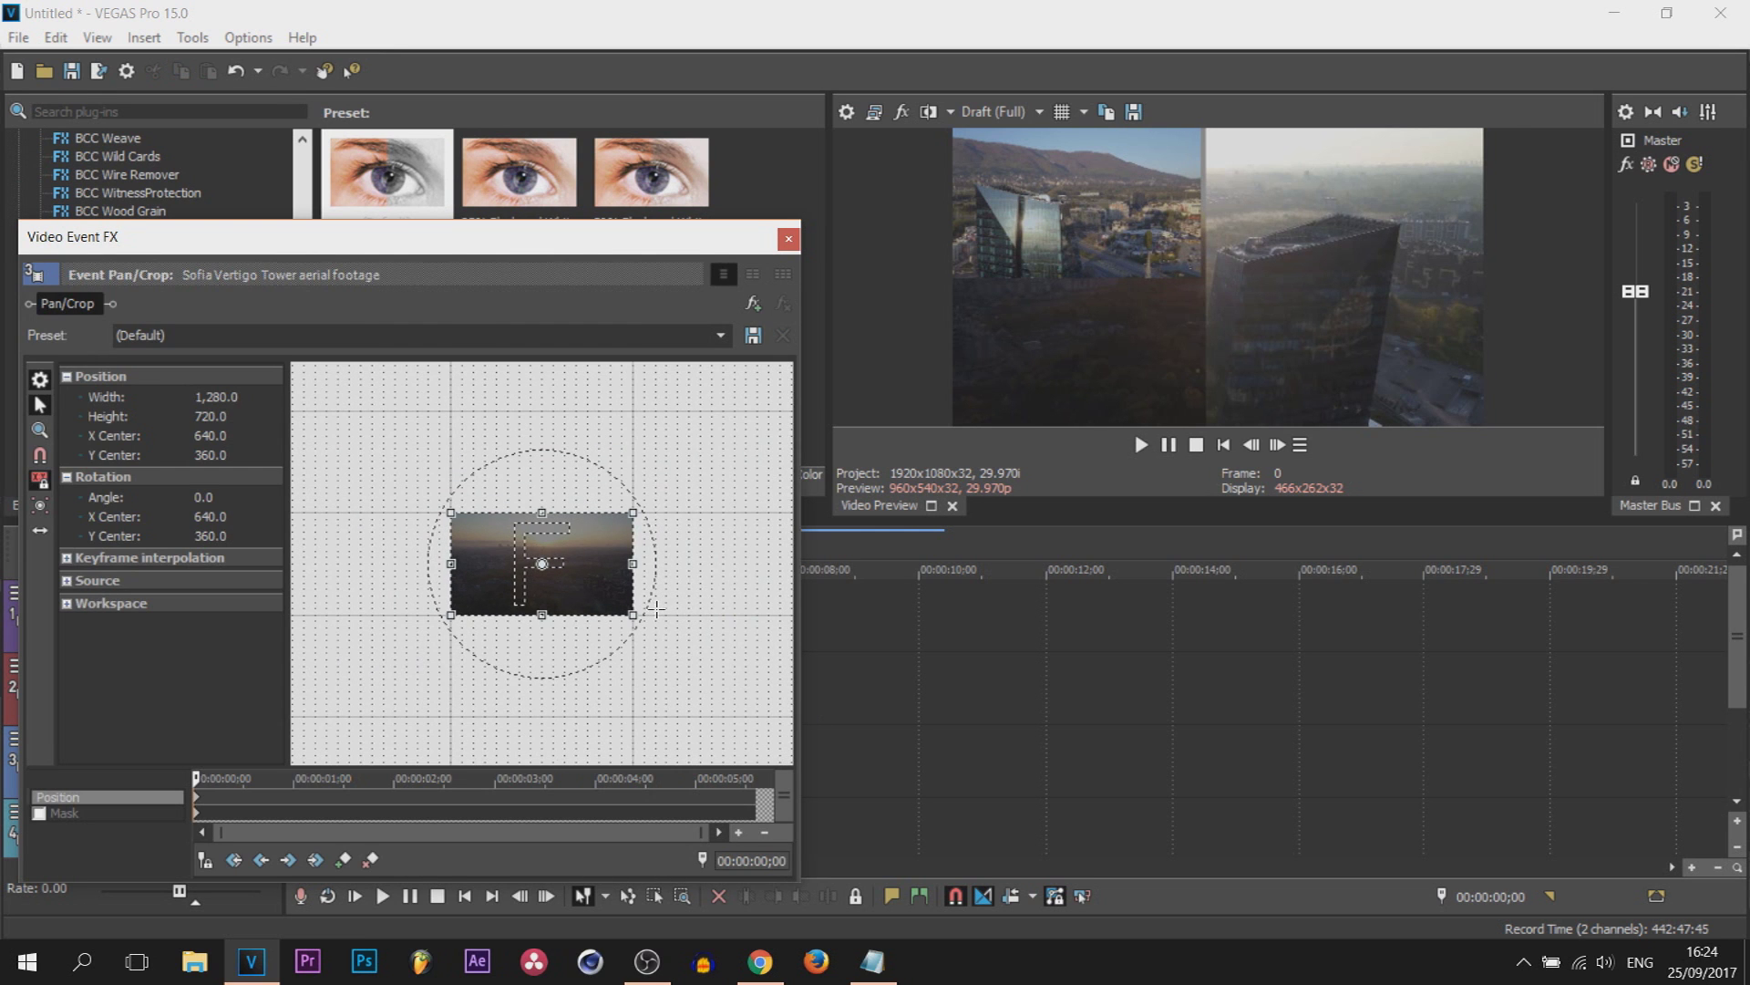
pyautogui.scroll(-2, 654, 610)
pyautogui.moveTo(571, 539); pyautogui.dragTo(701, 470)
pyautogui.scroll(1, 692, 519)
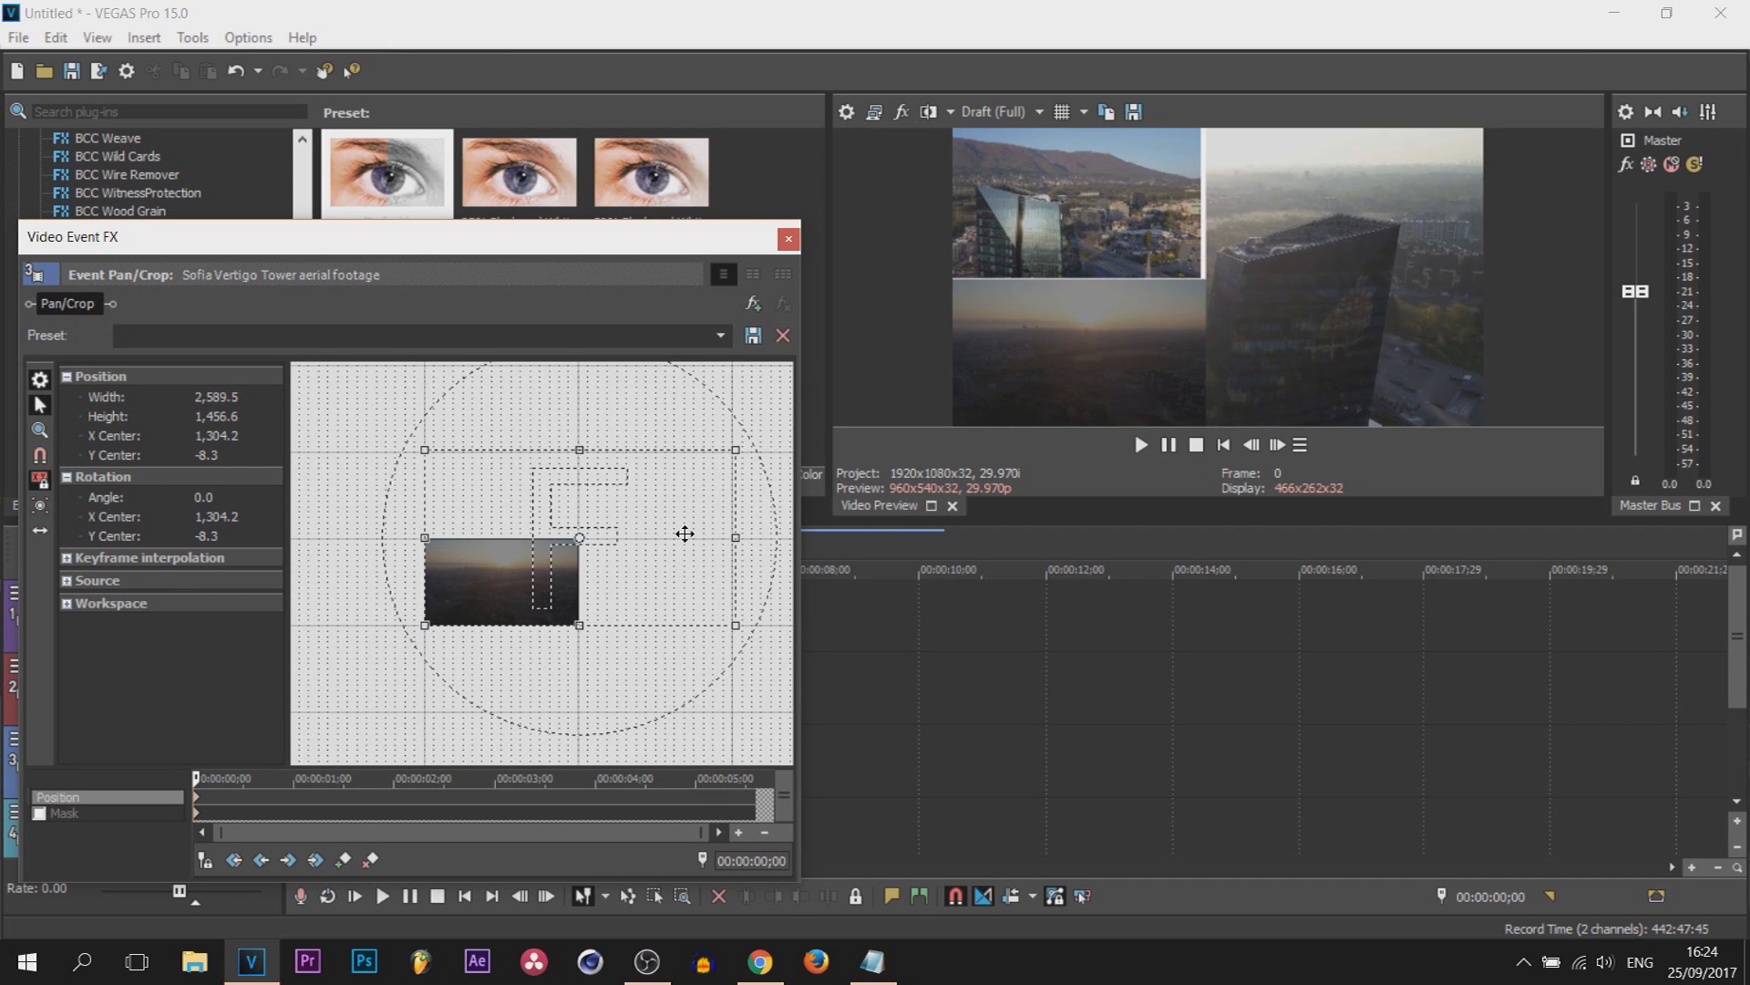
# Step: Move the track 3 clip's Pan/Crop frame to X Center 1,361.0 and Y Center -21.8 to align its white dividers, and close the editor
pyautogui.press('Right')
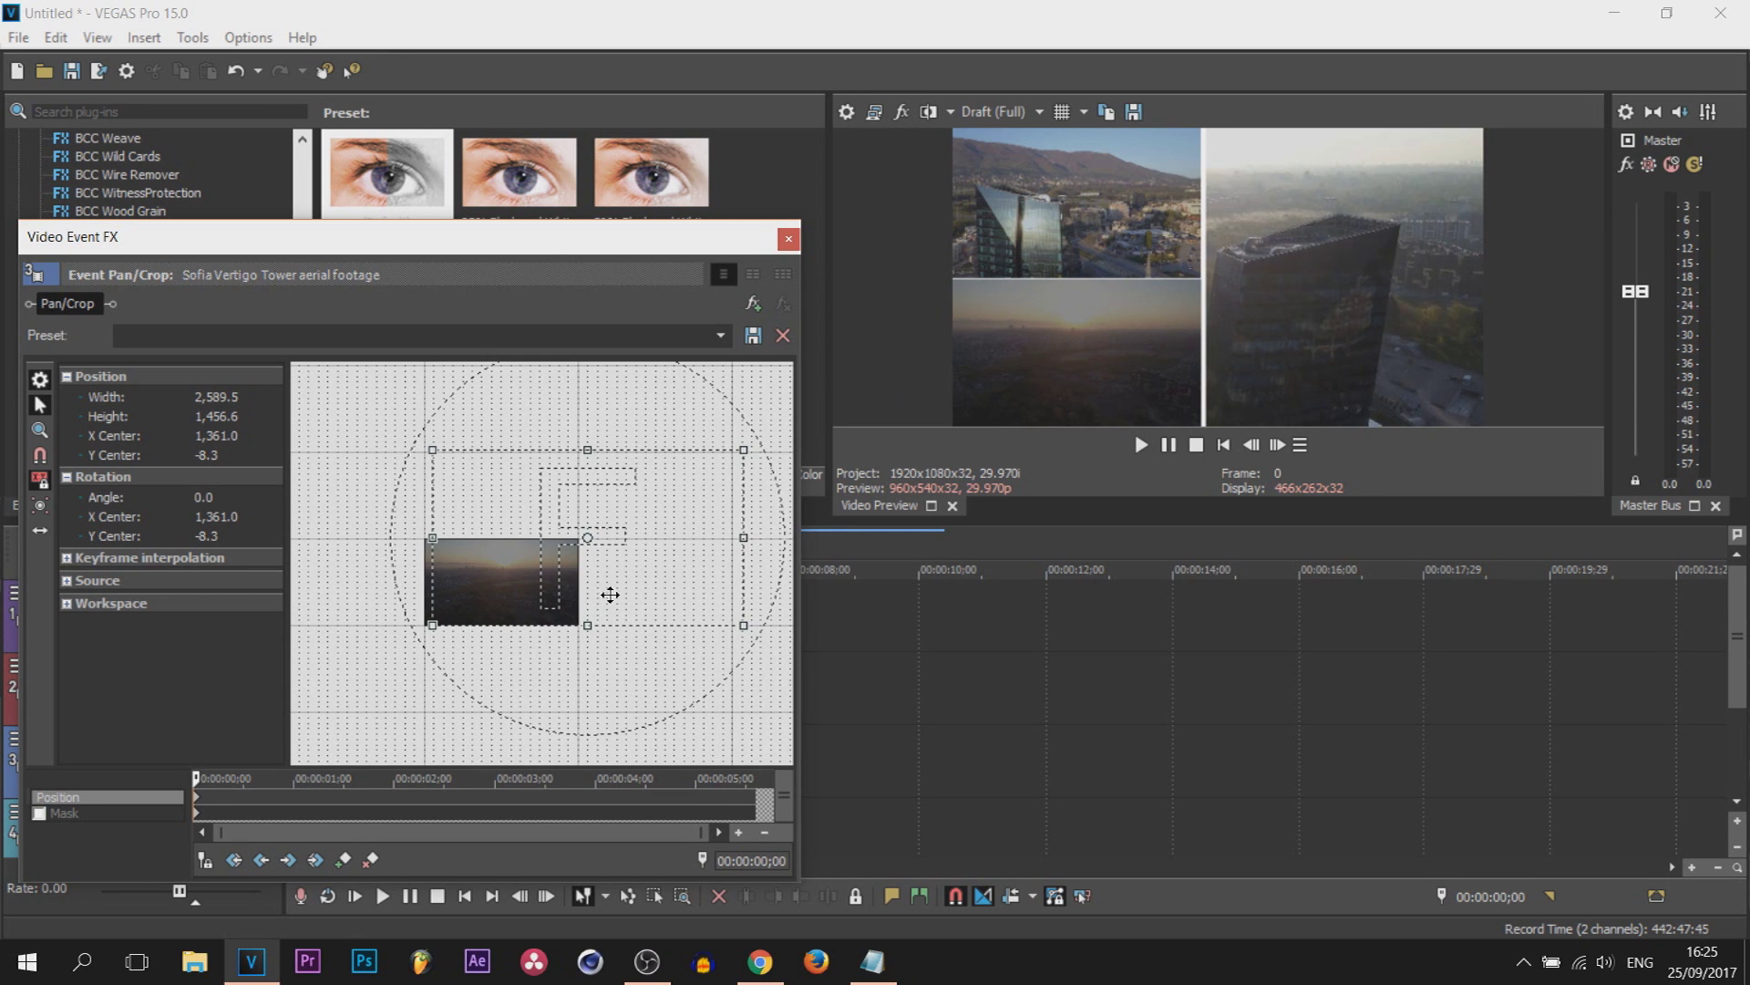
pyautogui.scroll(2, 610, 595)
pyautogui.click(39, 529)
pyautogui.moveTo(466, 614); pyautogui.dragTo(465, 610)
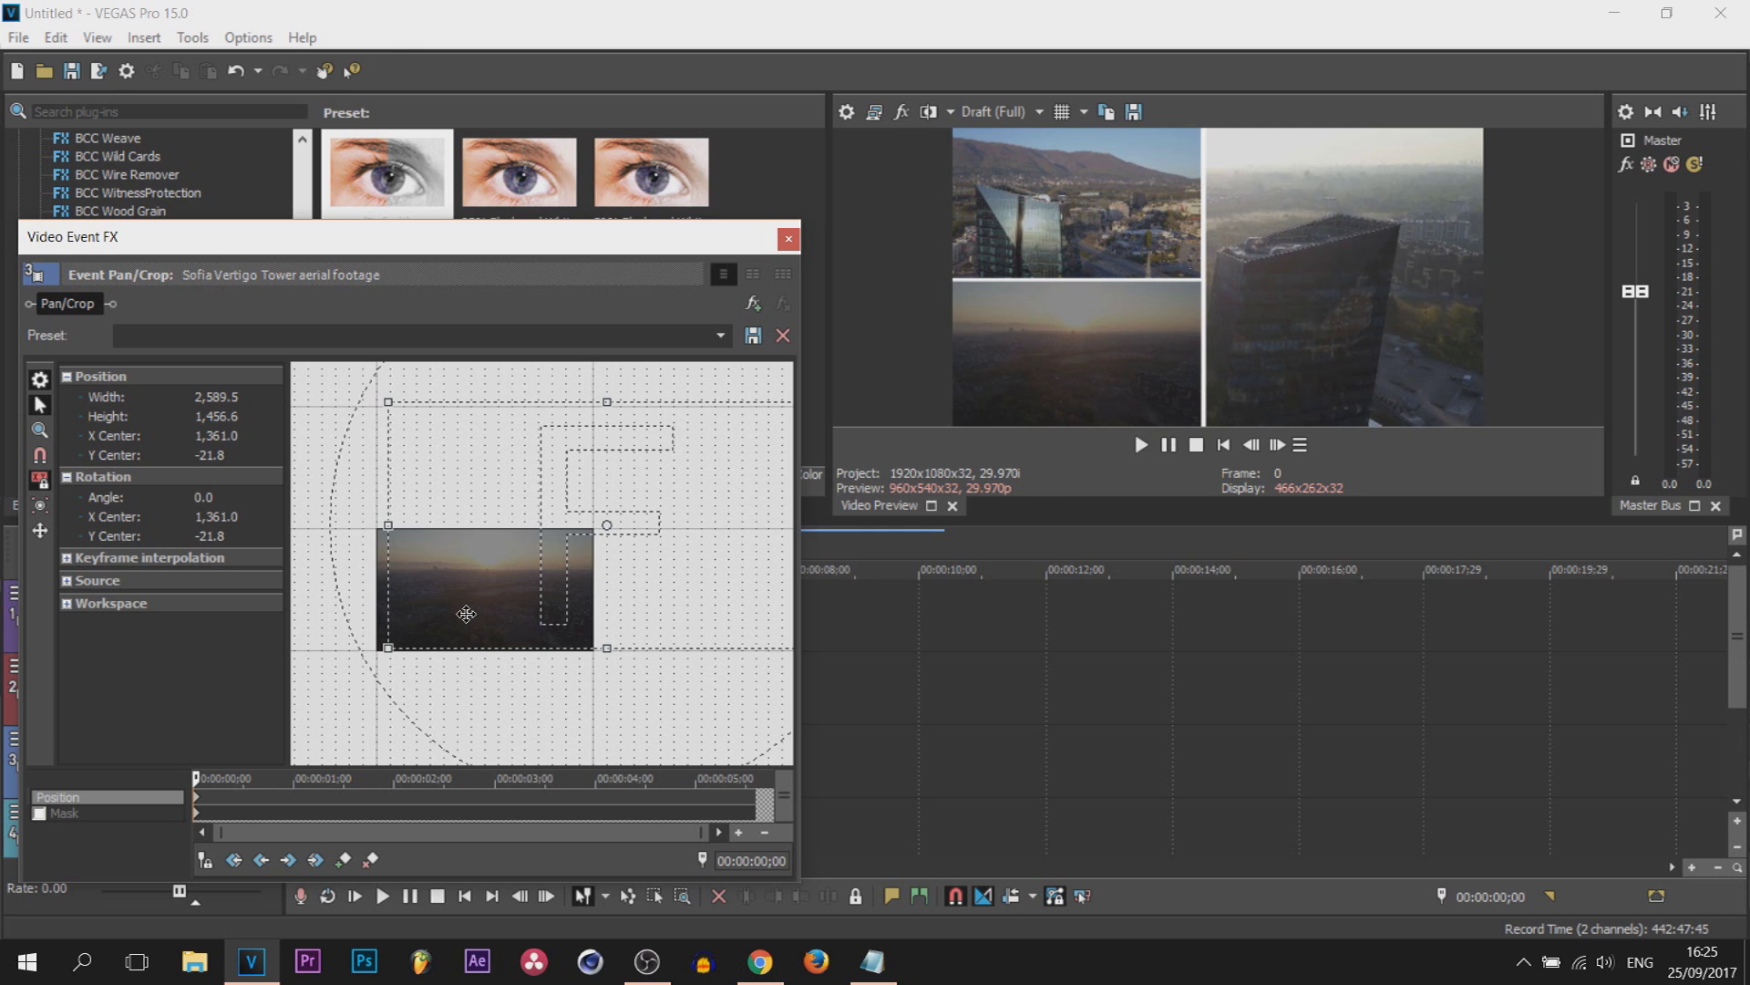
pyautogui.click(789, 239)
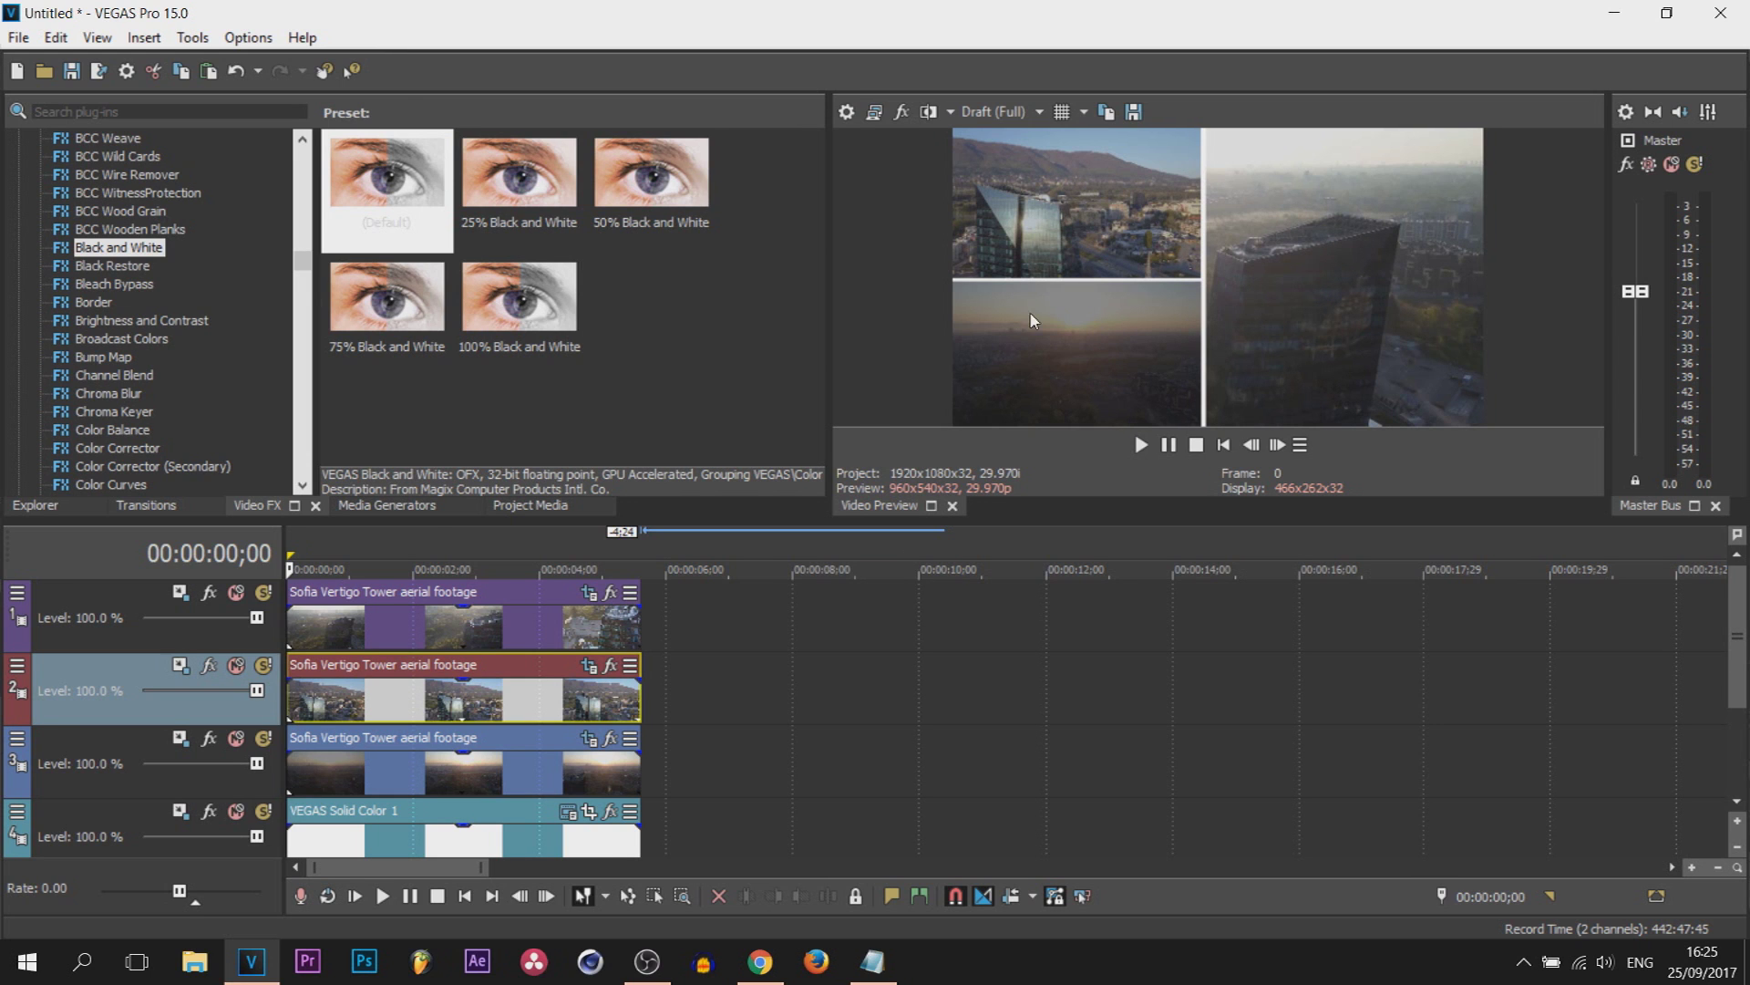
# Step: Play the half-and-two-quarters split screen from the project start and pause it
pyautogui.click(1170, 446)
pyautogui.click(1175, 450)
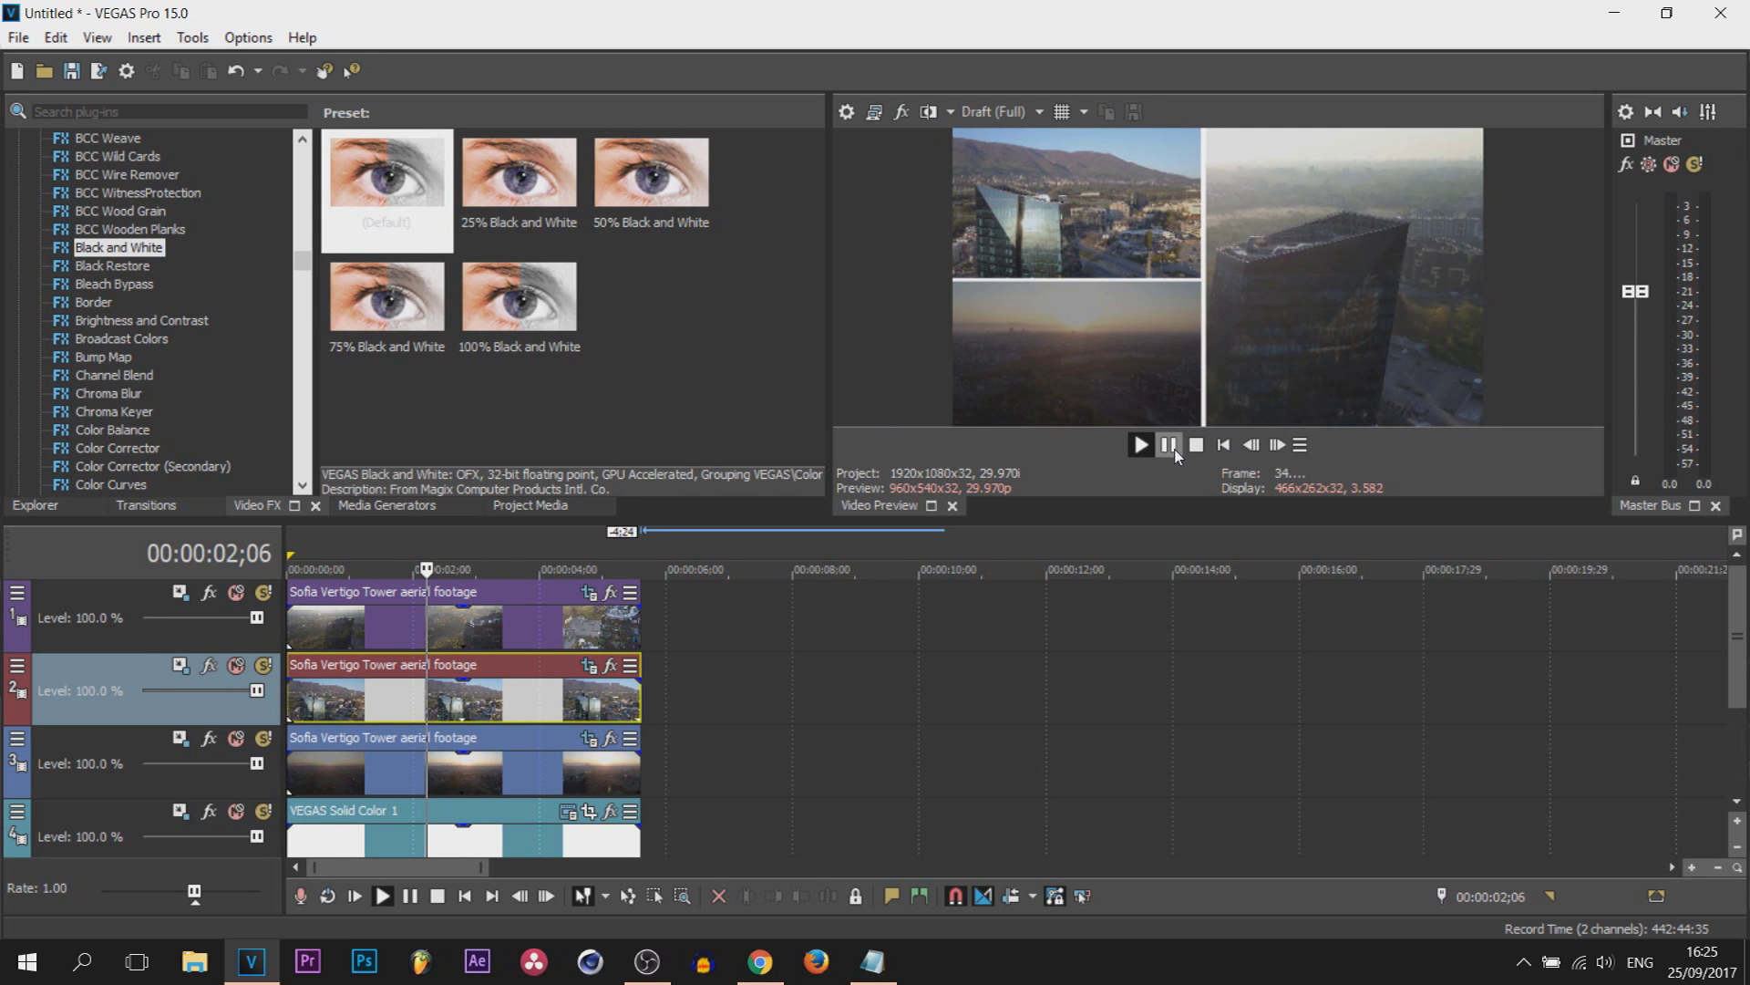
pyautogui.click(1170, 446)
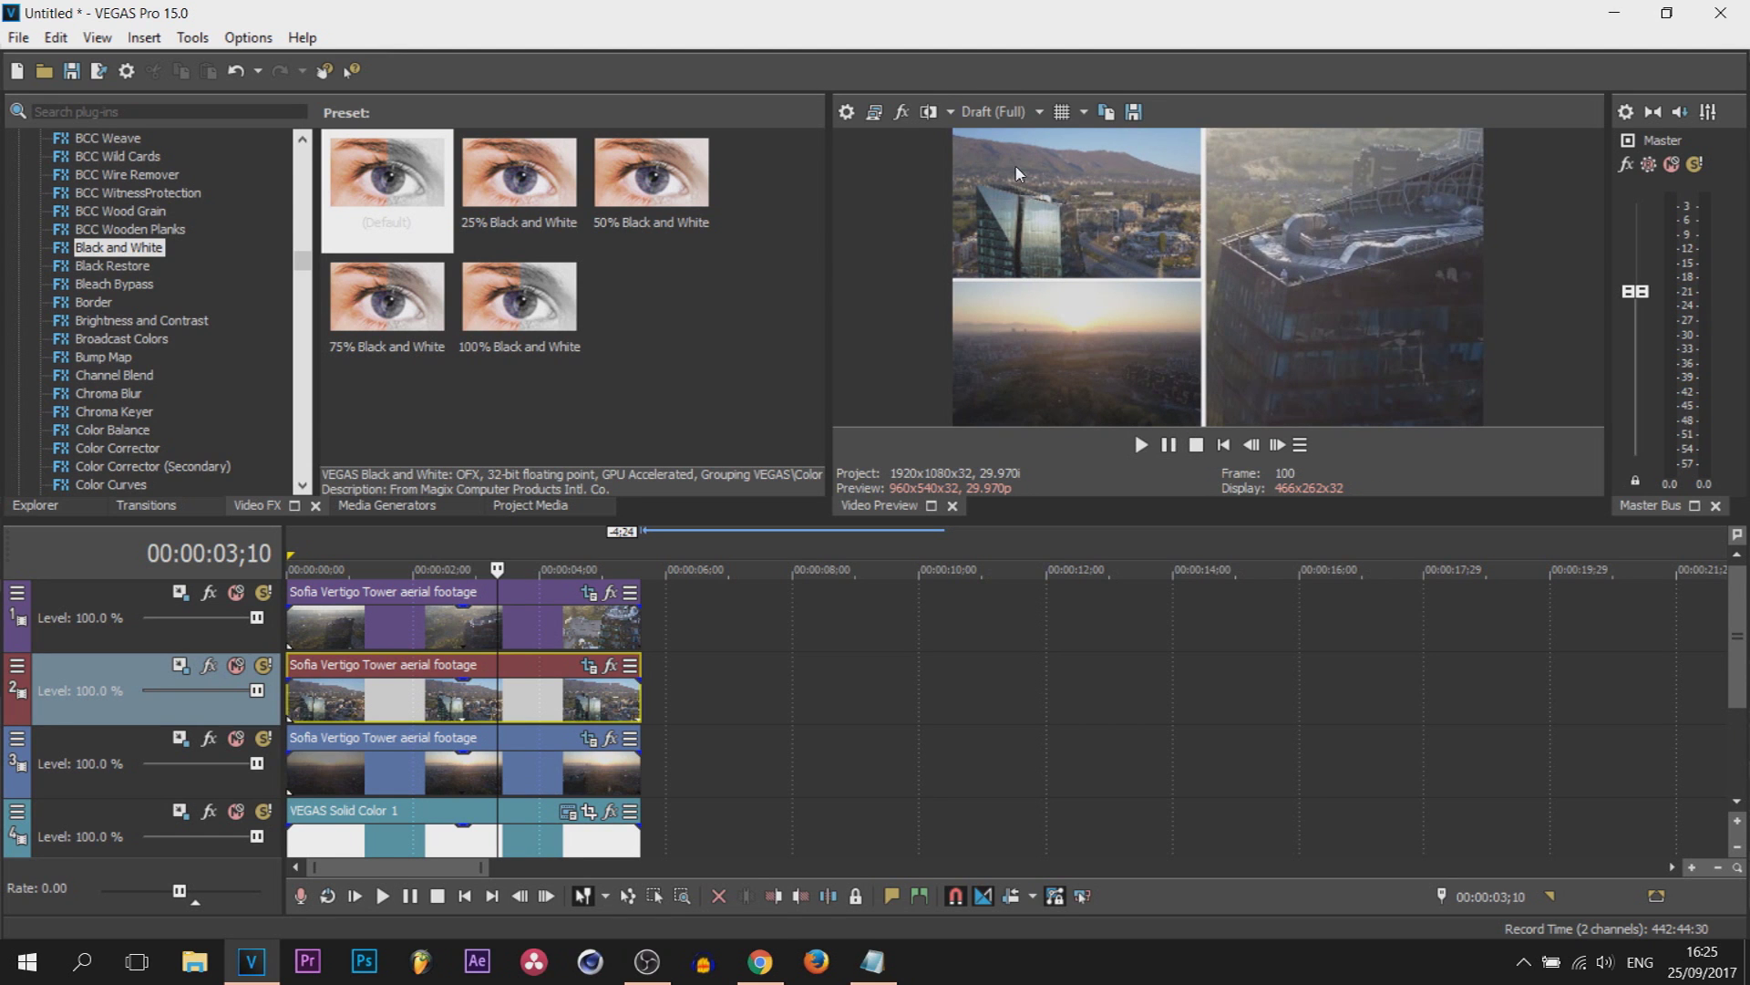
# Step: Set the video preview quality to Draft (Auto), play the layout again, and return the cursor to the project start
pyautogui.click(993, 111)
pyautogui.moveTo(1012, 135)
pyautogui.click(1145, 137)
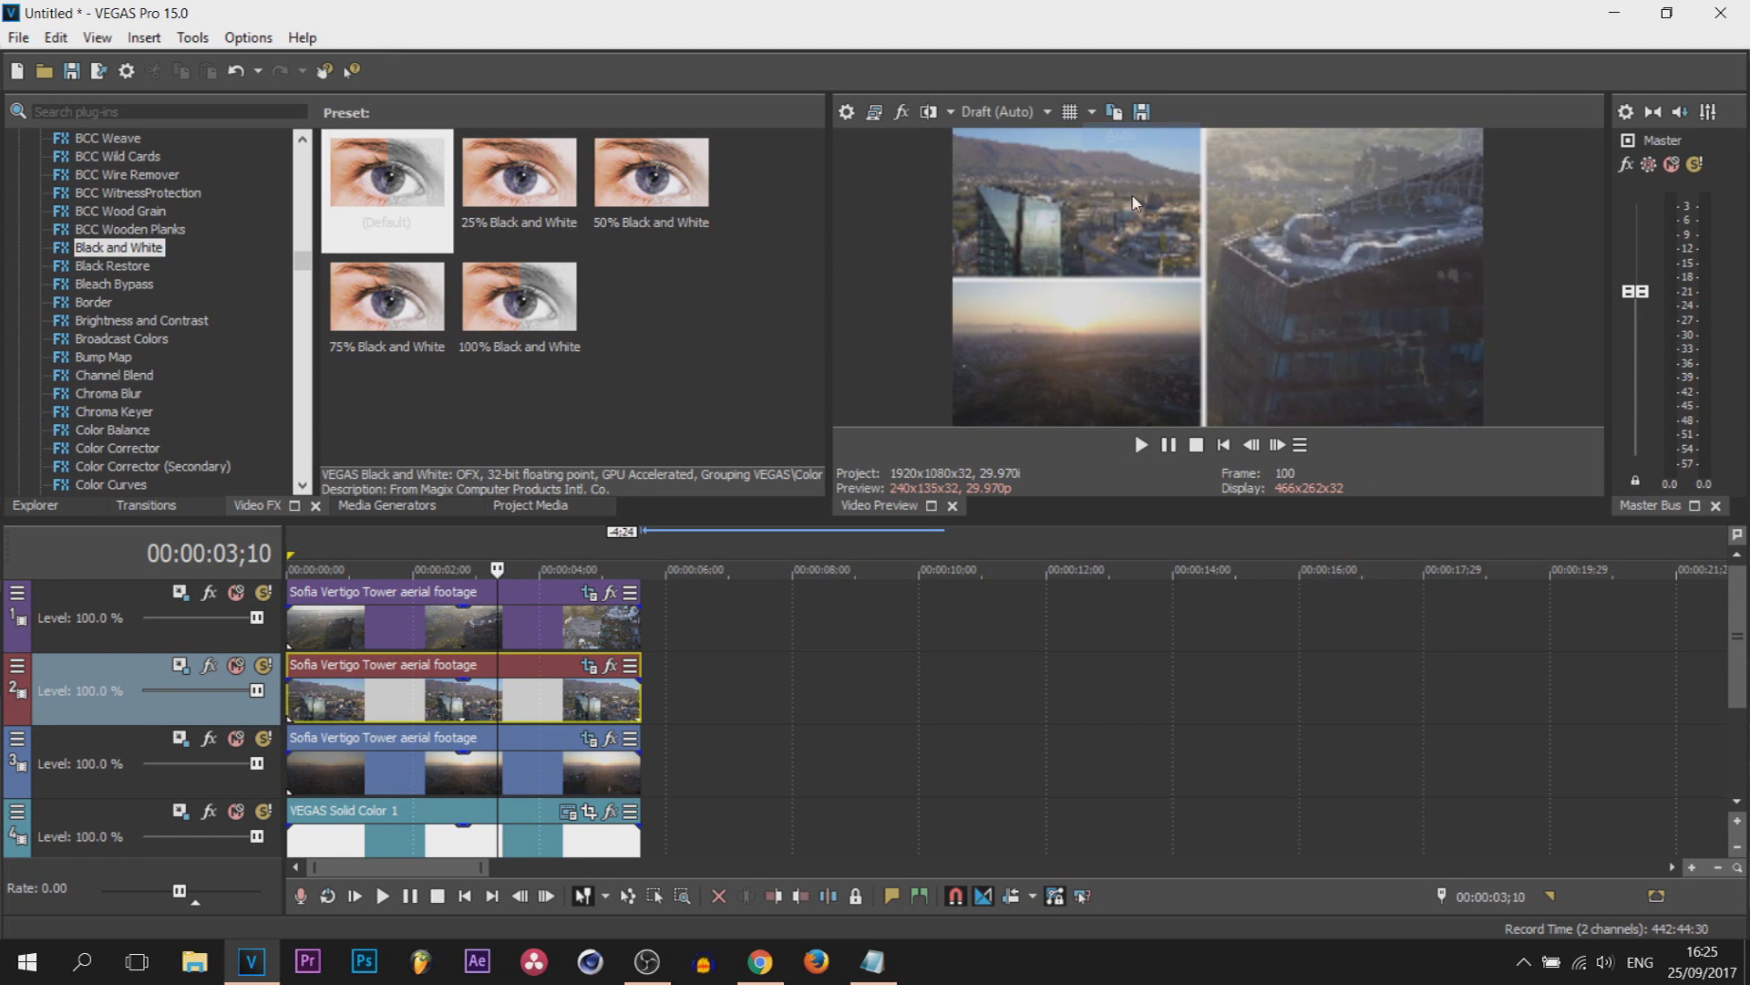
pyautogui.click(1162, 451)
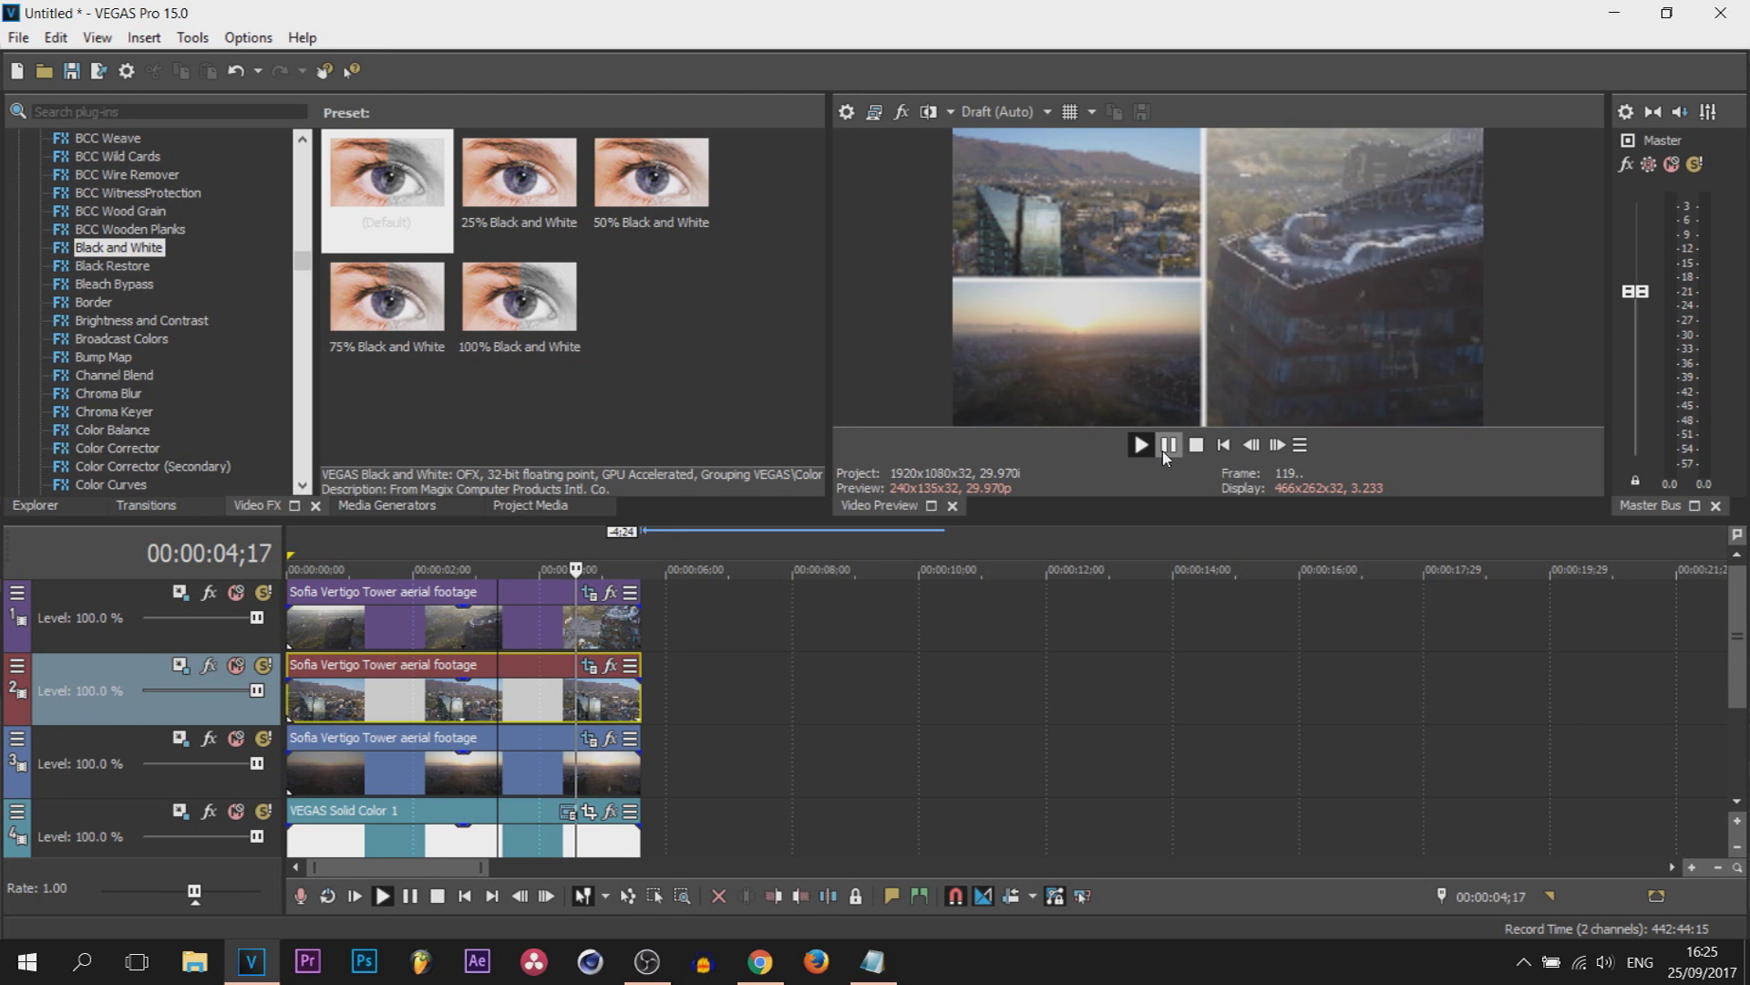
pyautogui.click(342, 660)
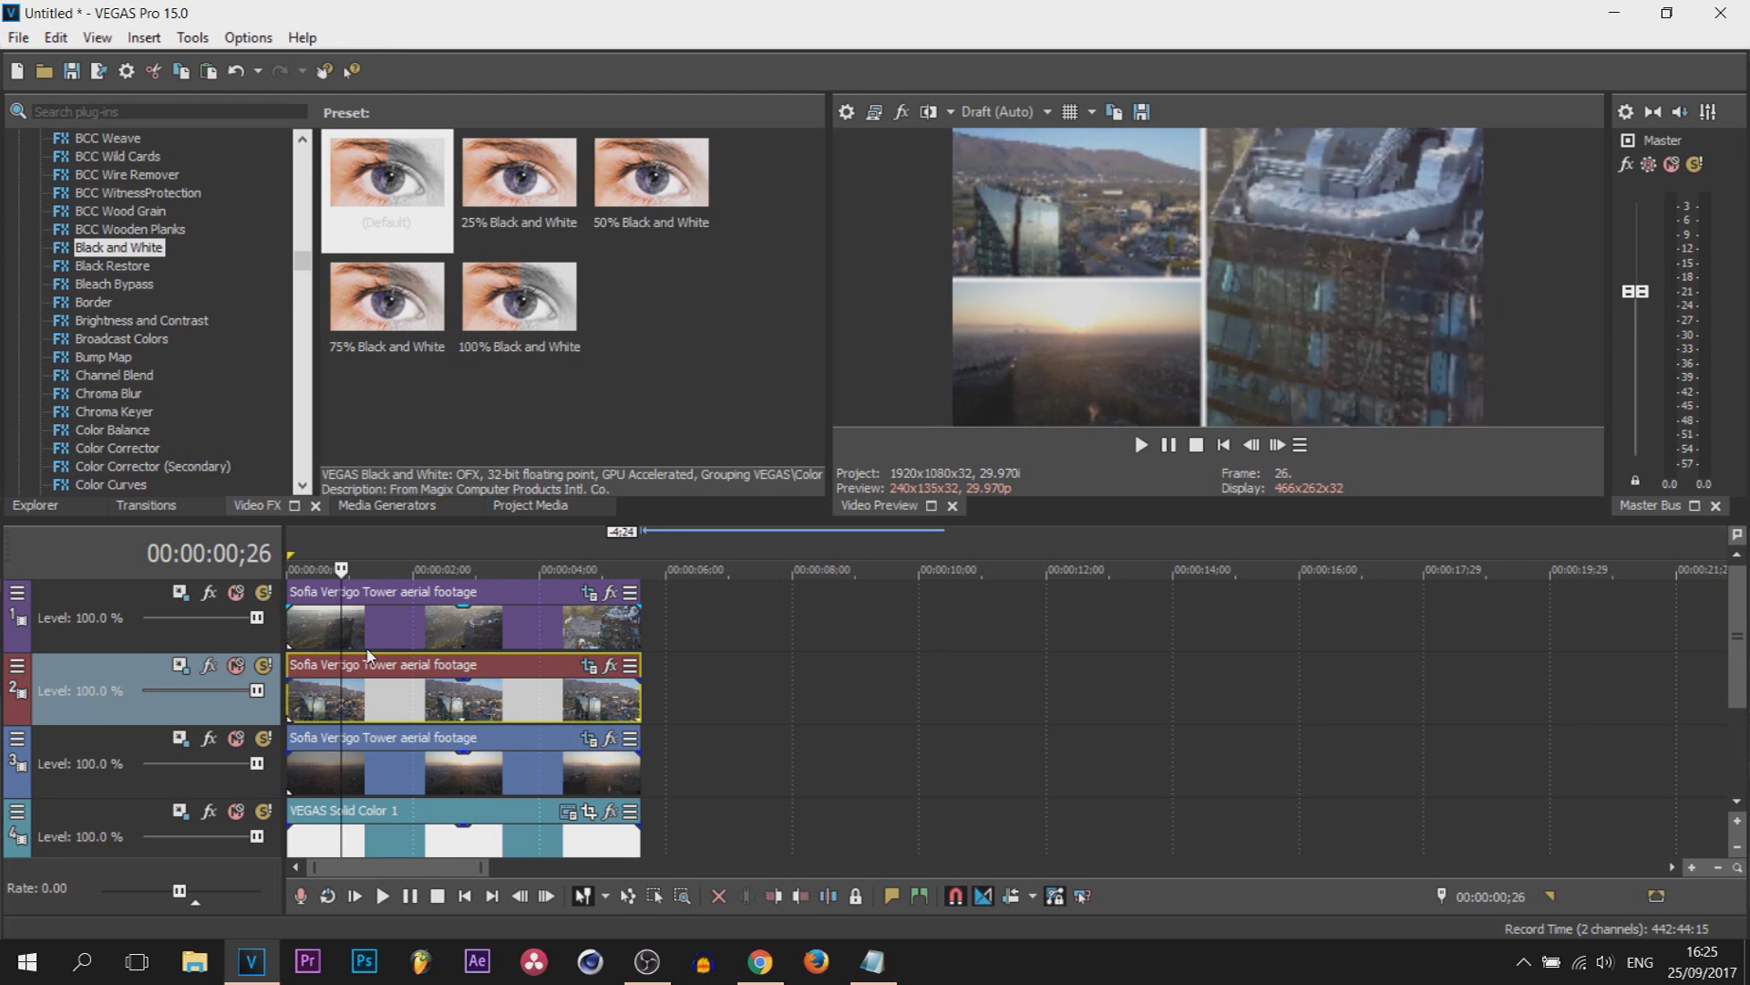
pyautogui.click(294, 638)
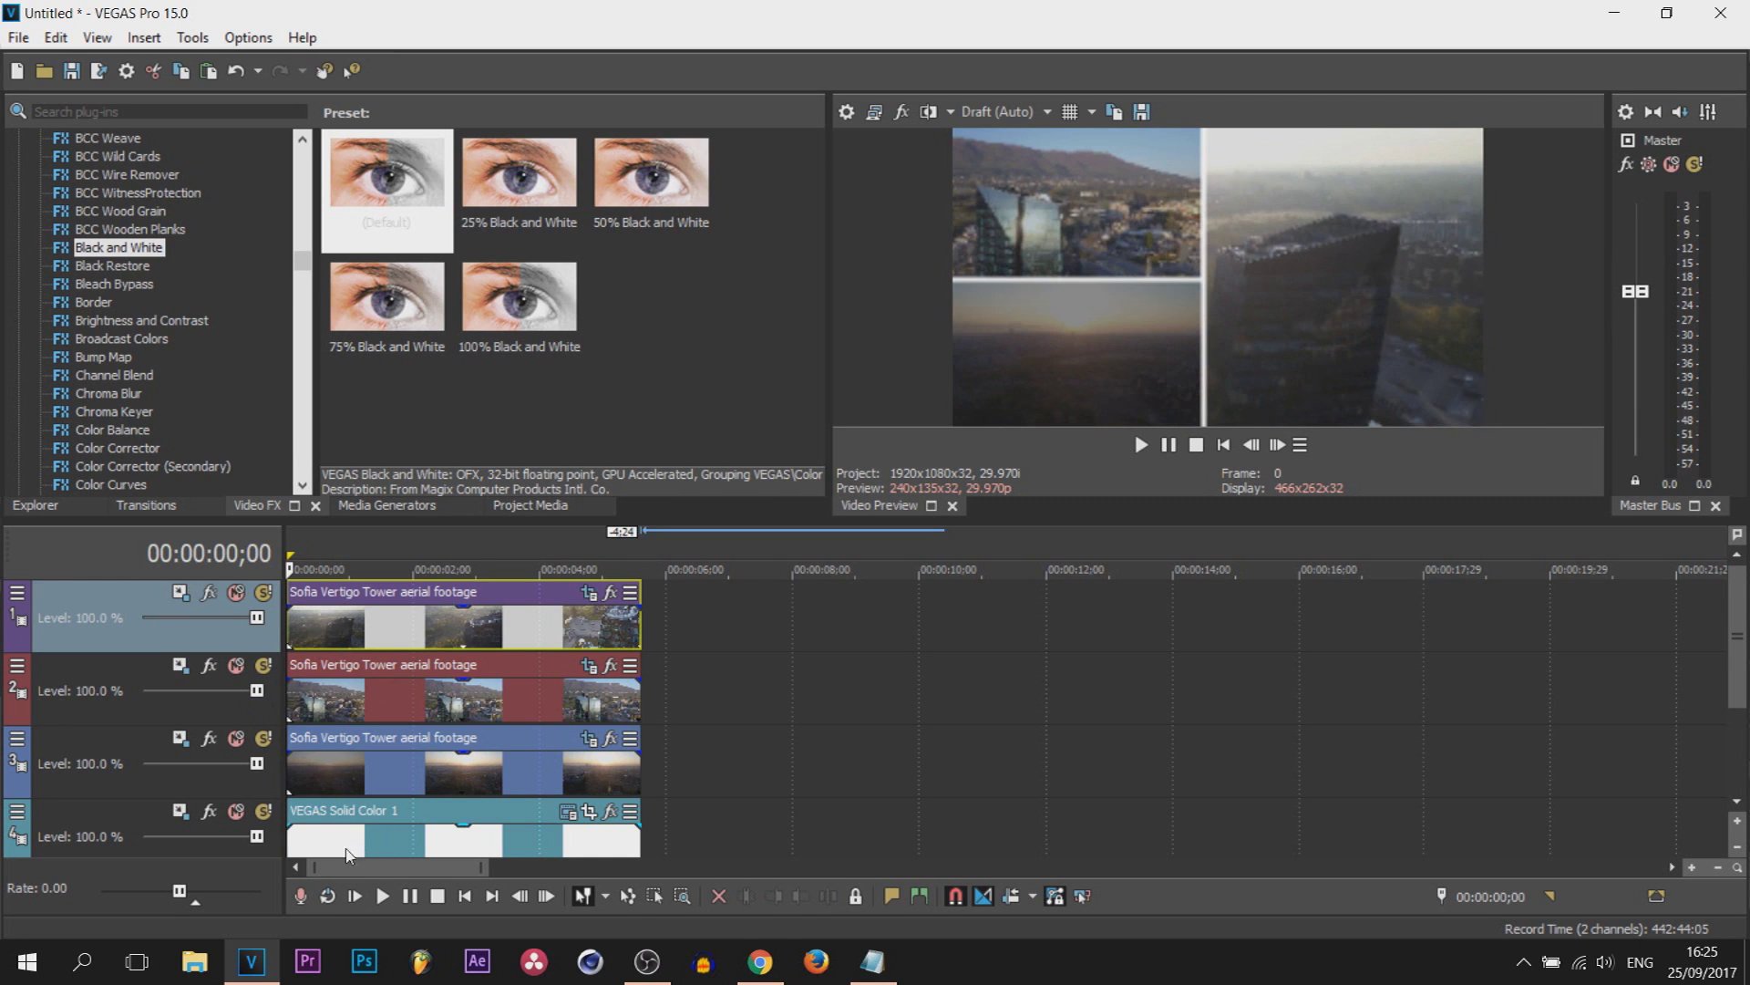
# Step: Switch to Chrome and seek the reference music video to another split-screen passage
pyautogui.click(759, 959)
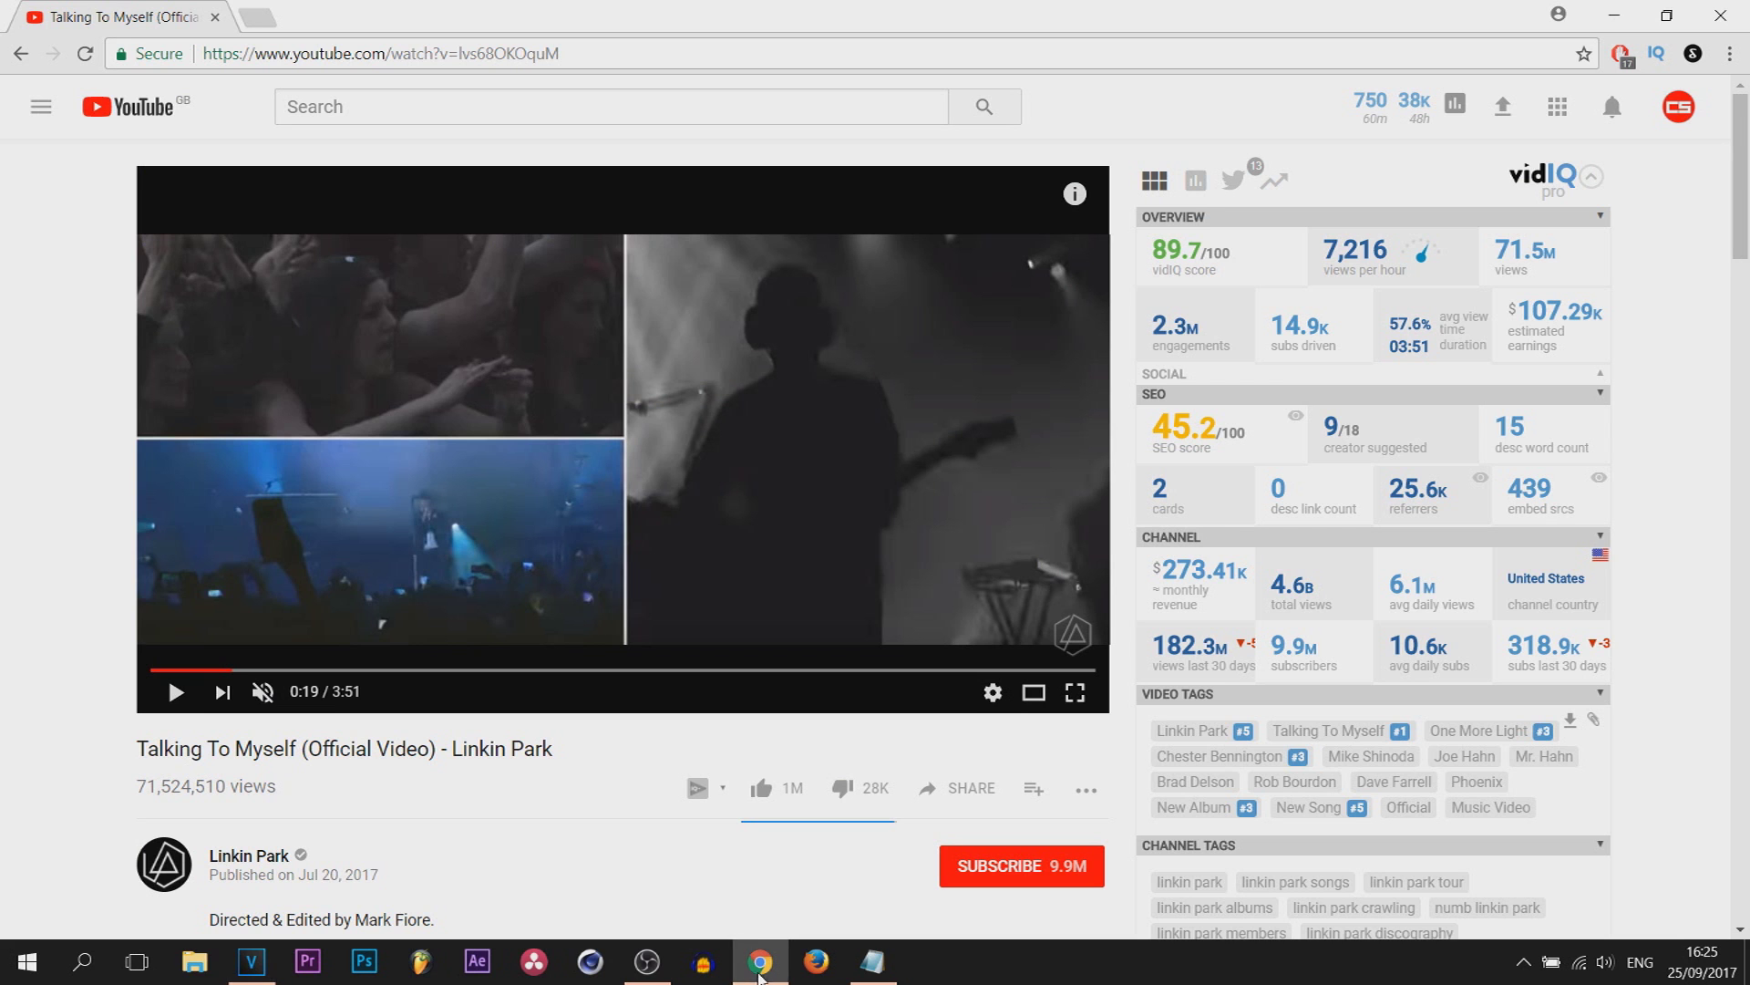
pyautogui.click(356, 673)
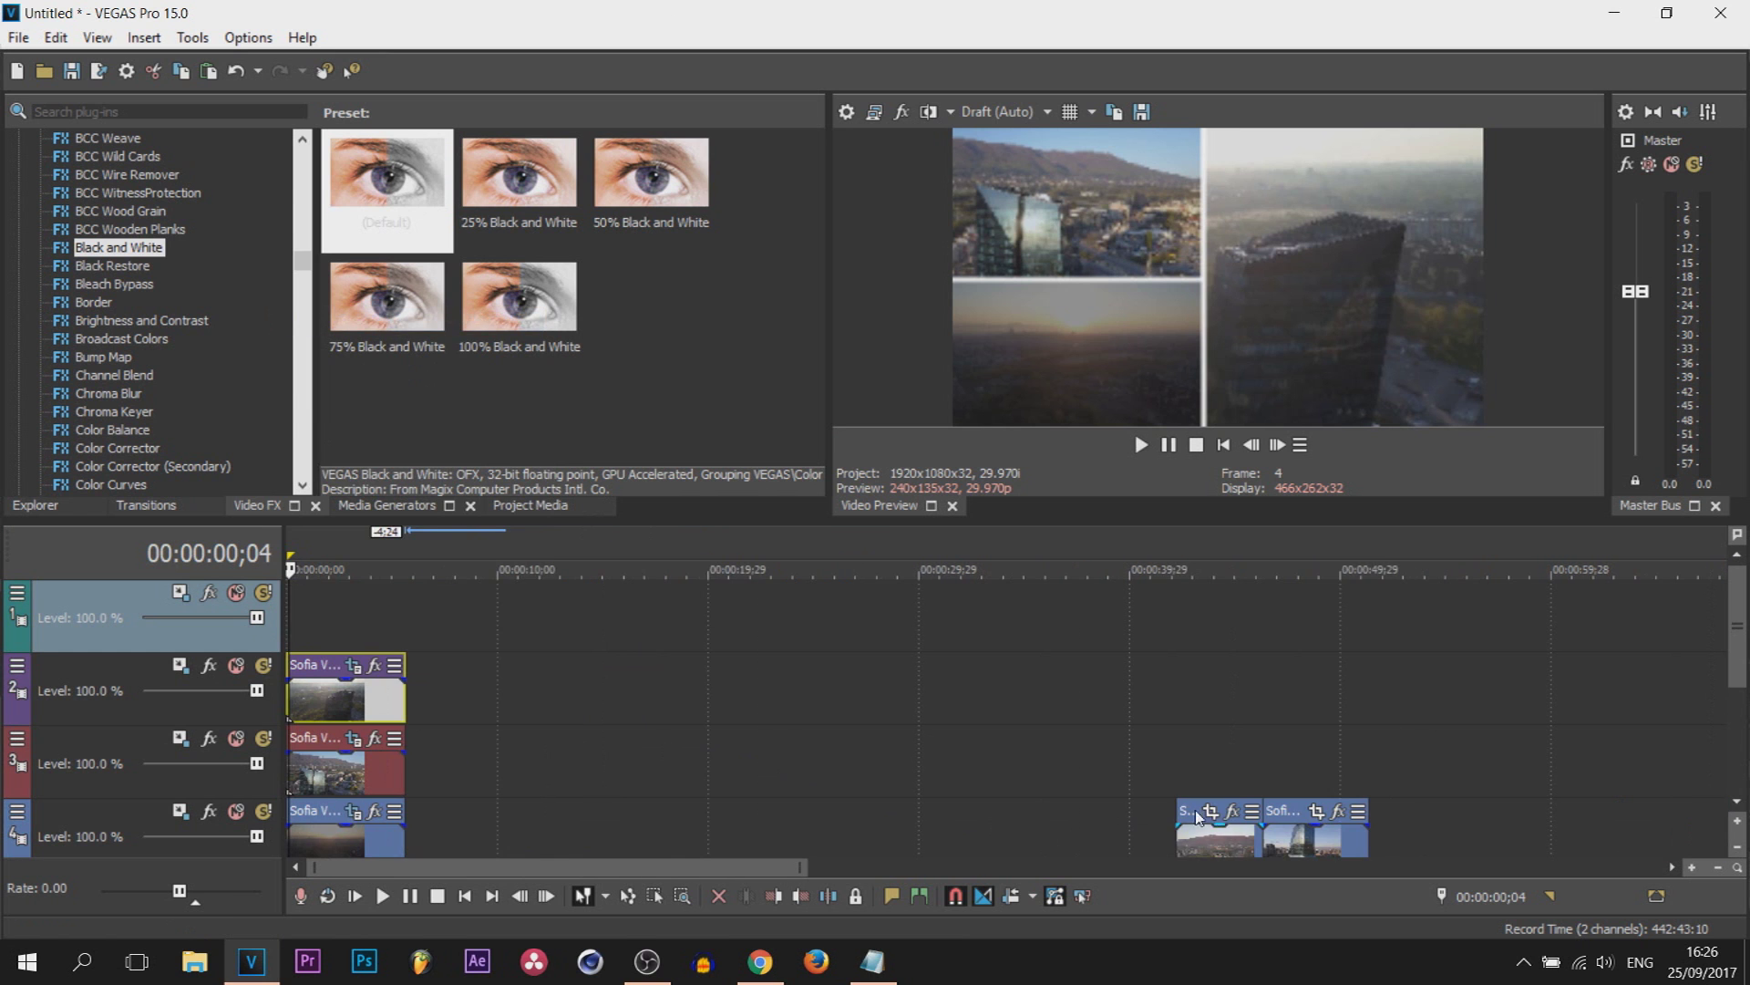
# Step: In VEGAS Pro, move one spare clip up to track 3 and the other onto the empty top track at the project start
pyautogui.click(1203, 852)
pyautogui.moveTo(1203, 852); pyautogui.dragTo(1163, 784)
pyautogui.moveTo(1295, 834); pyautogui.dragTo(308, 642)
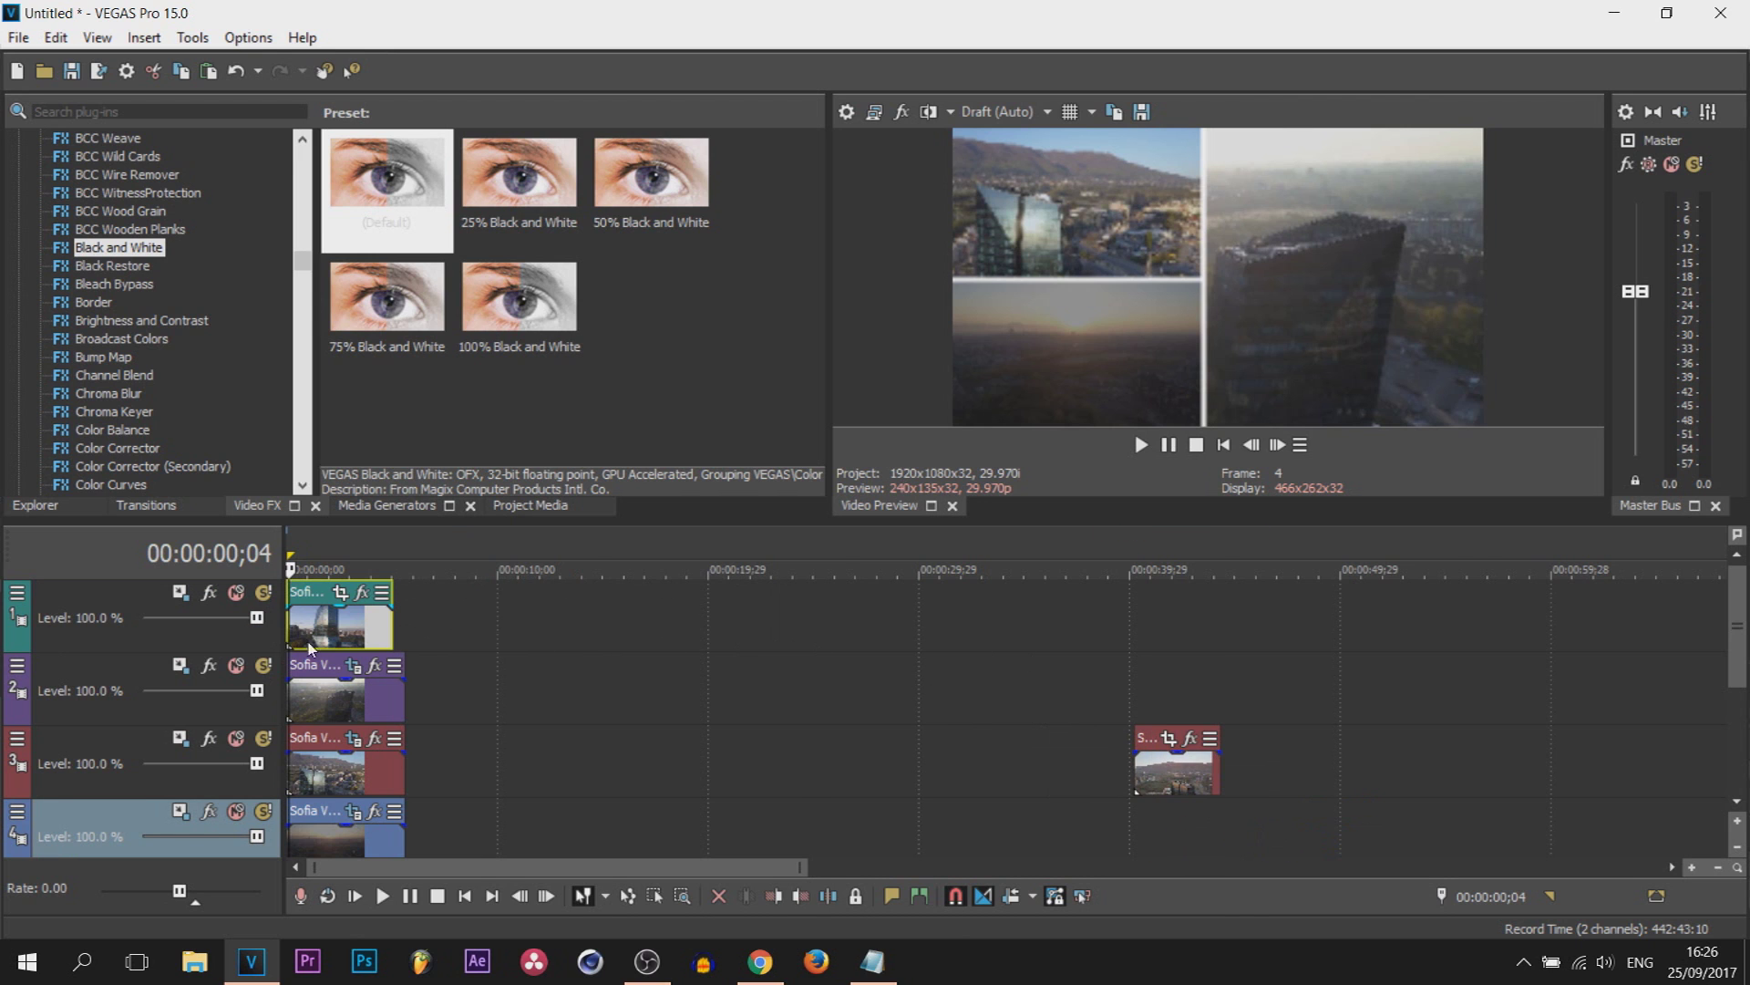
# Step: Trim the ends of the clips on tracks 2, 3 and 4 to match the end of the top clip
pyautogui.scroll(5, 308, 641)
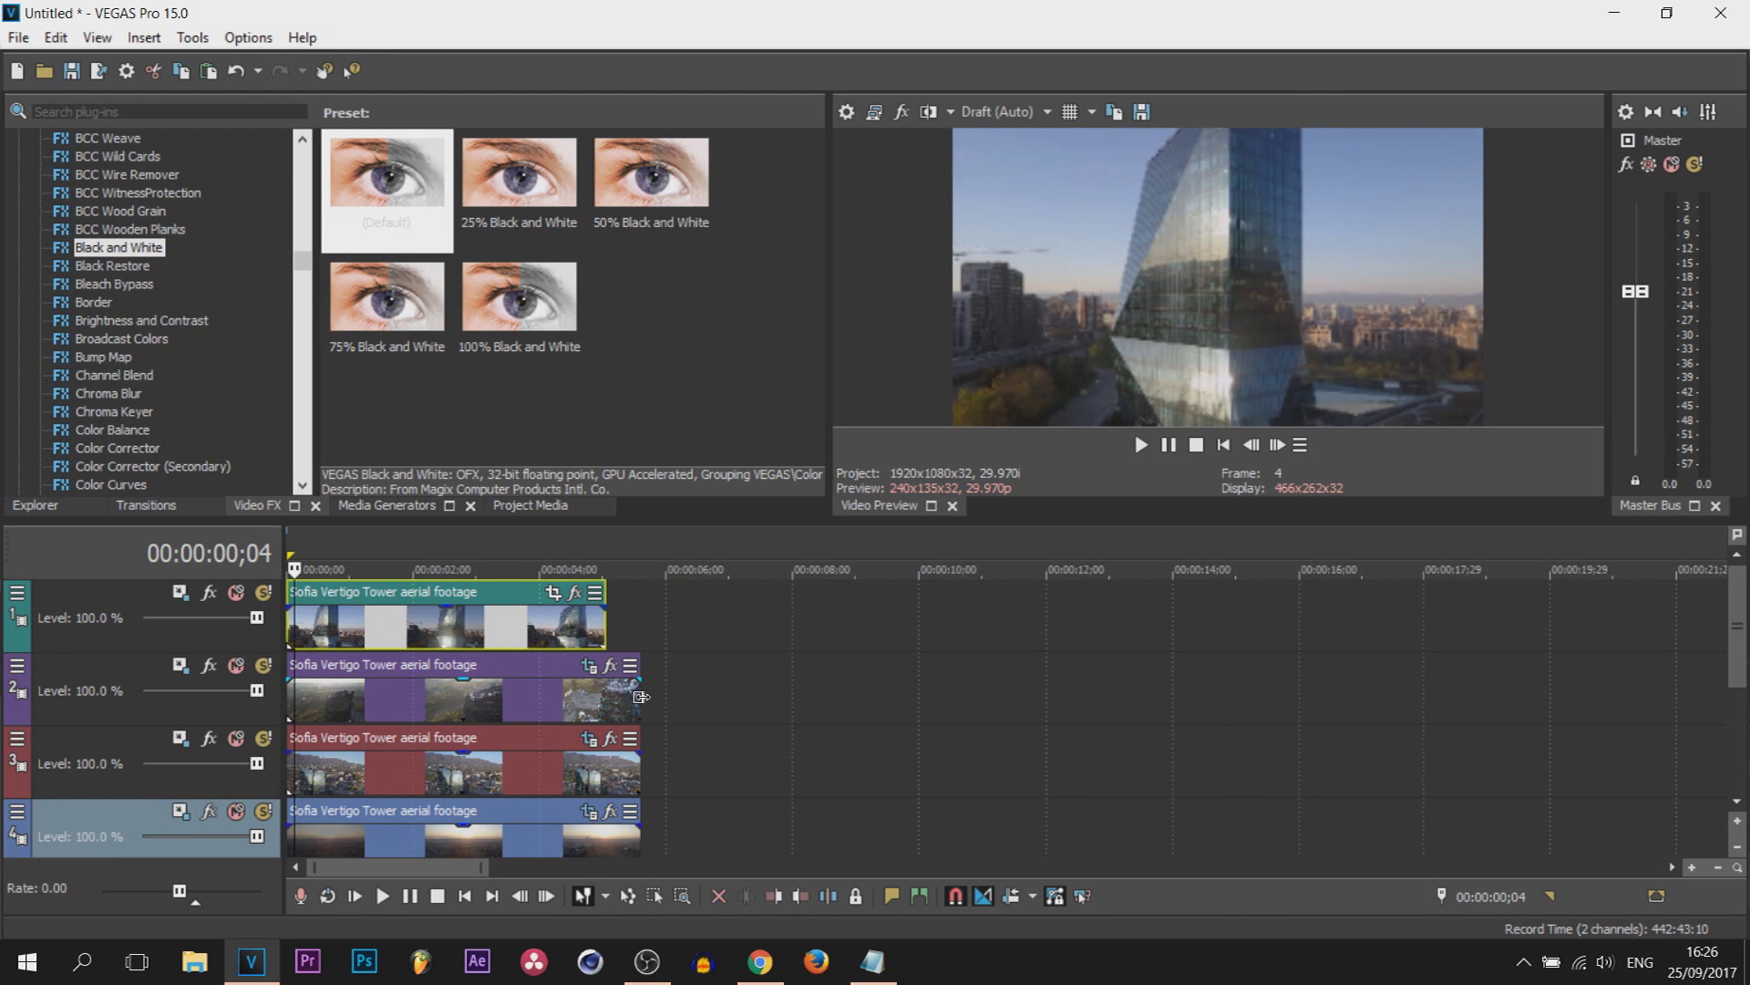
pyautogui.moveTo(641, 696); pyautogui.dragTo(605, 697)
pyautogui.moveTo(641, 765); pyautogui.dragTo(605, 766)
pyautogui.moveTo(641, 831); pyautogui.dragTo(608, 835)
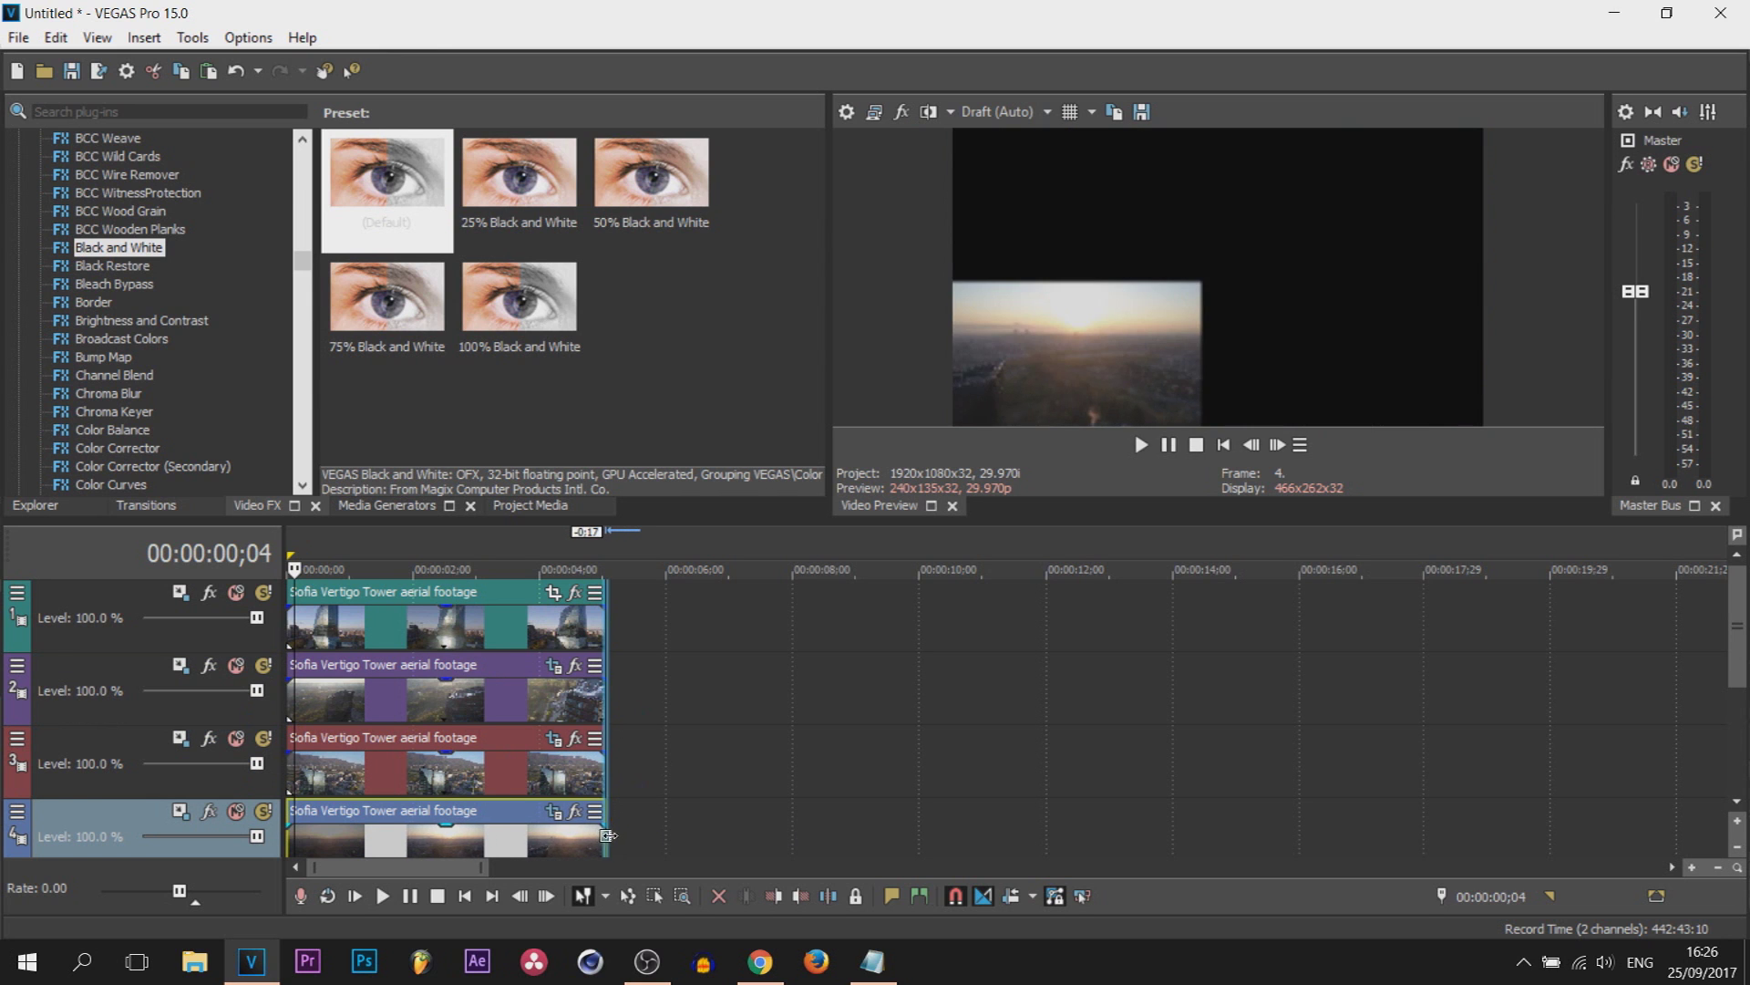
# Step: Copy the top clip, paste its event attributes onto the clips below to reset their Pan/Crop, and return to the project start
pyautogui.rightClick(522, 629)
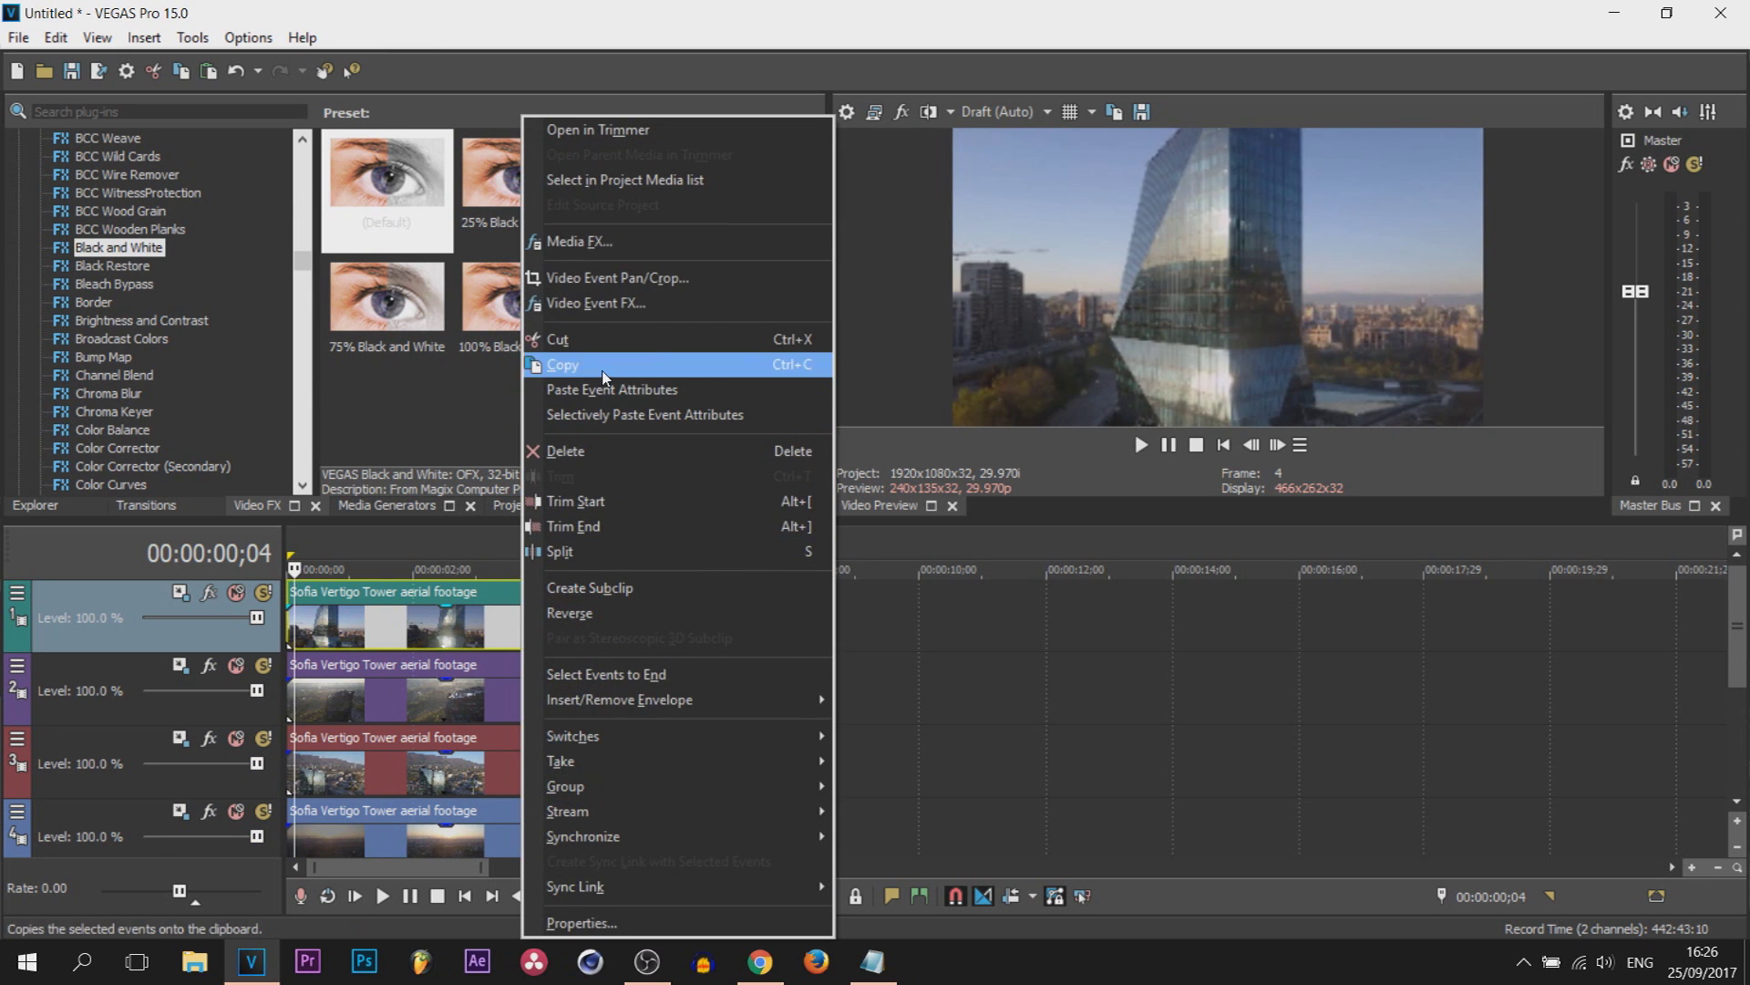
pyautogui.click(601, 365)
pyautogui.click(704, 671)
pyautogui.press('Home')
# Step: Enable the top clip's Pan/Crop mask, draw a square mask over the tower, move it up to the frame's upper edge, and close the editor
pyautogui.moveTo(563, 620); pyautogui.dragTo(558, 614)
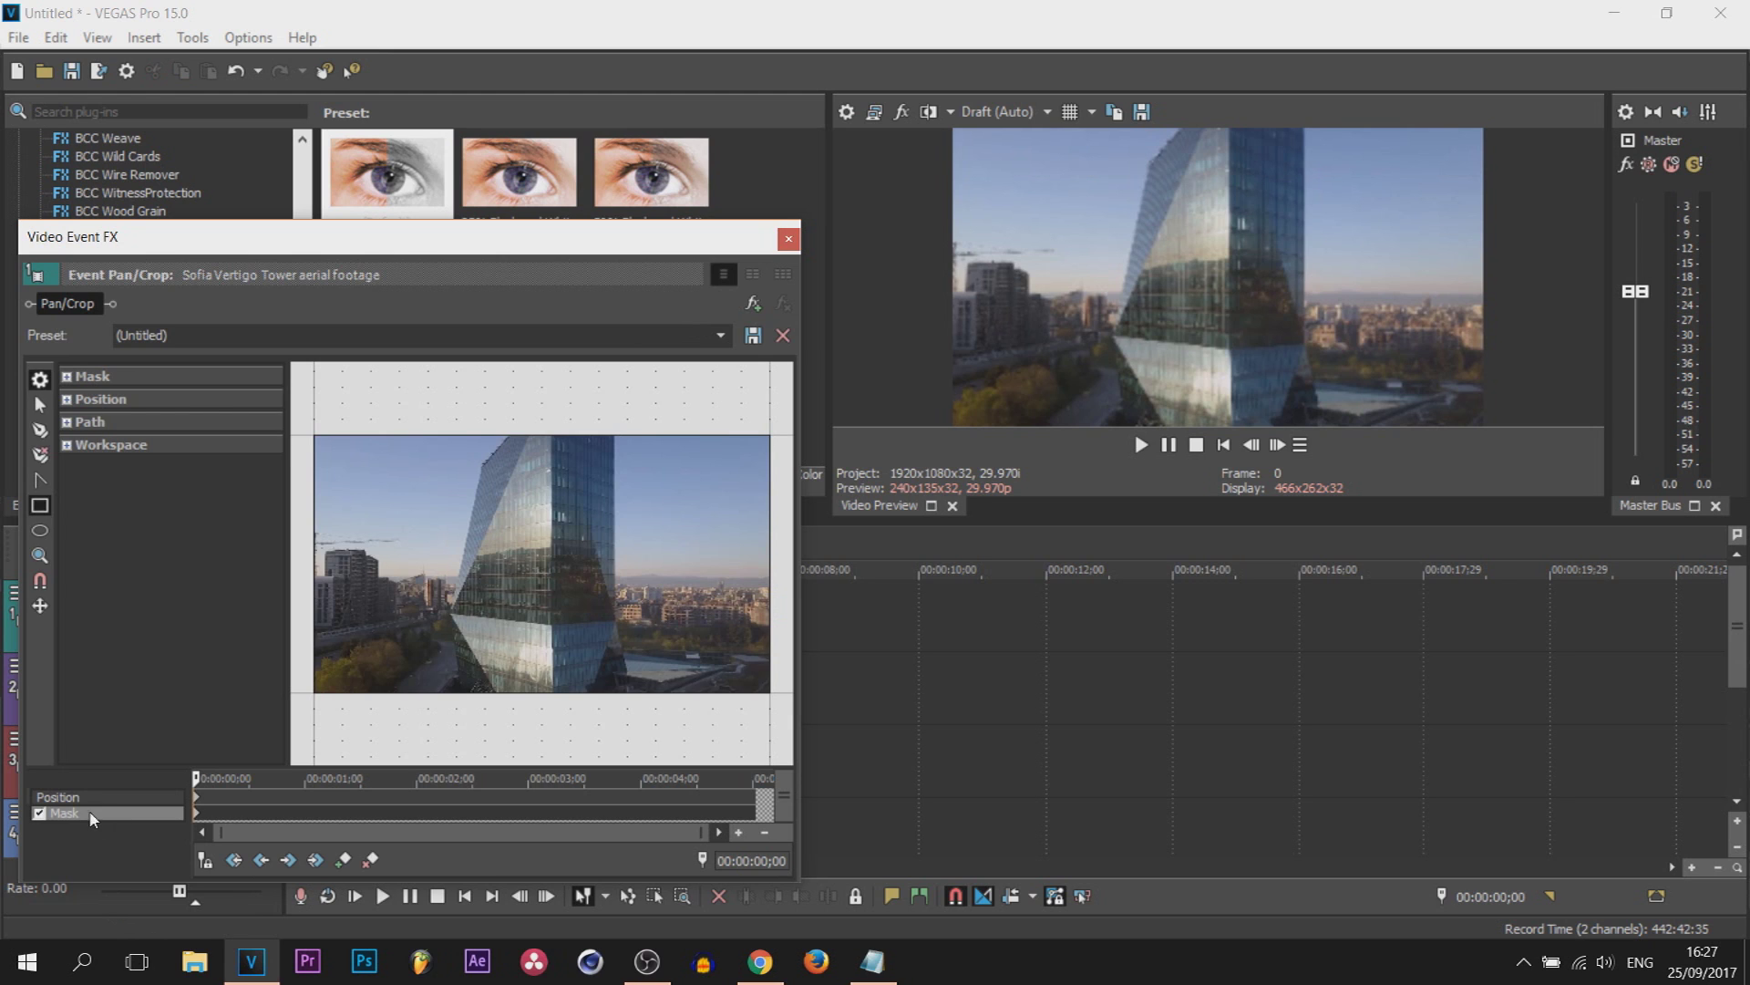
pyautogui.click(86, 799)
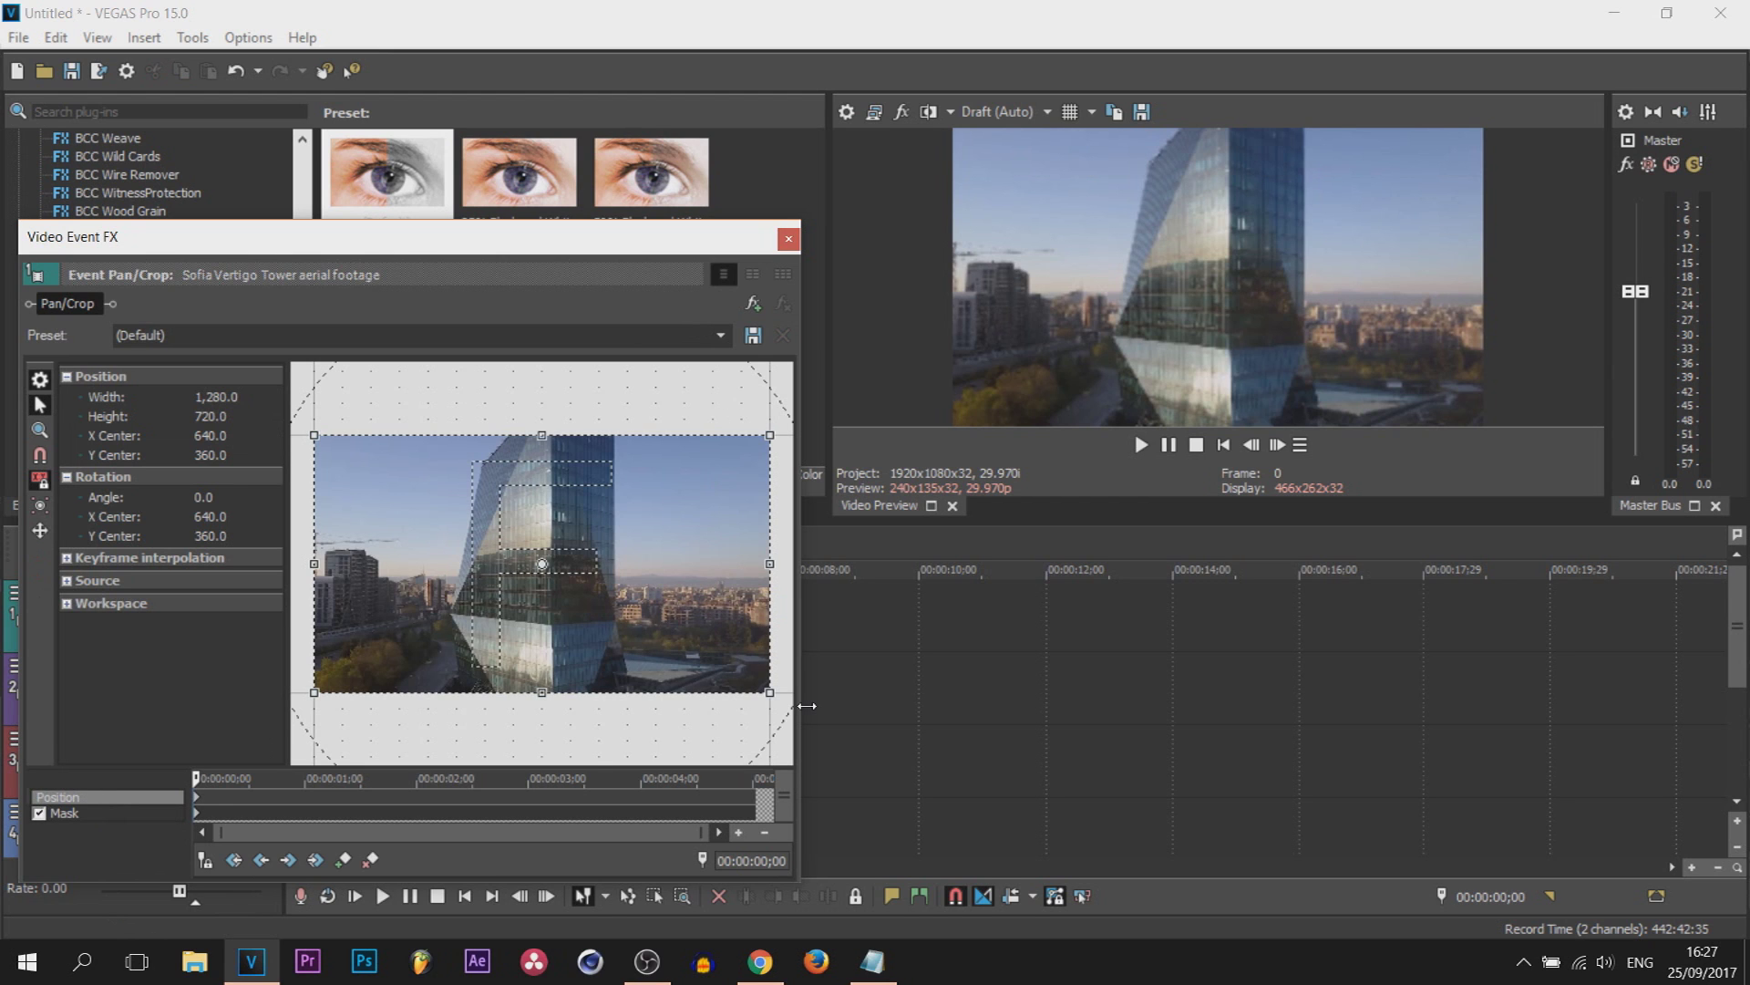
pyautogui.click(72, 814)
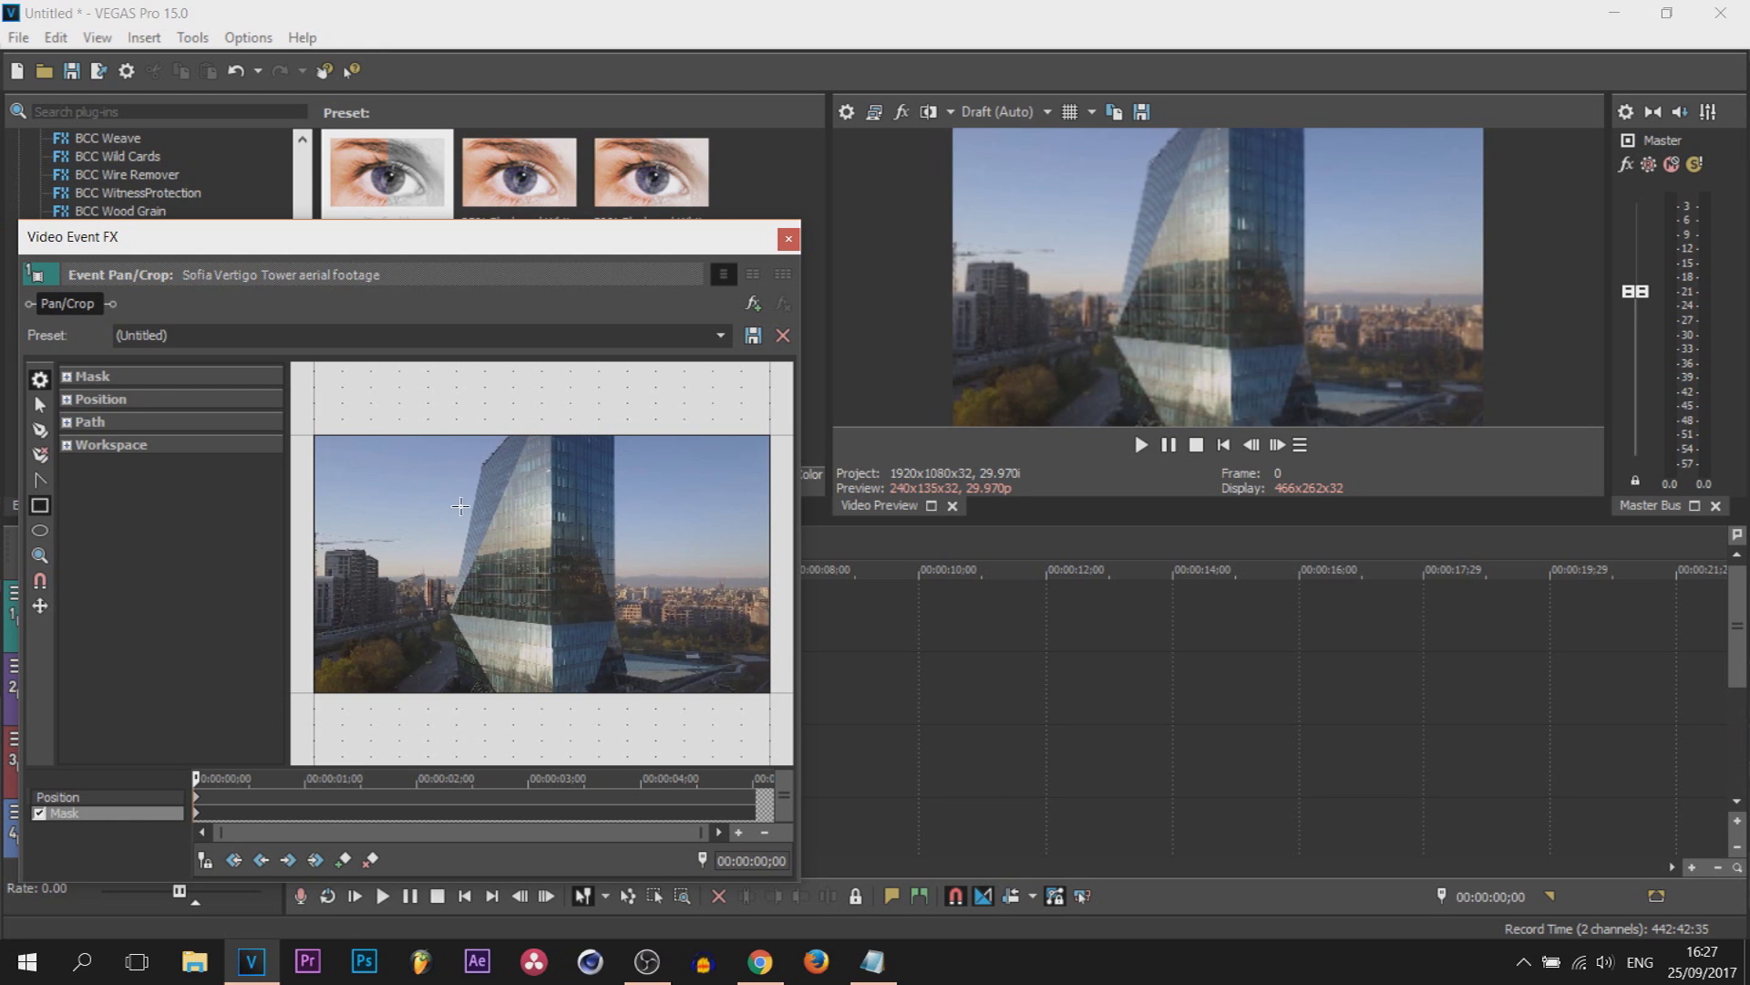
pyautogui.moveTo(461, 501)
pyautogui.mouseDown()
pyautogui.moveTo(562, 599)
pyautogui.moveTo(570, 559)
pyautogui.moveTo(638, 583)
pyautogui.mouseUp()
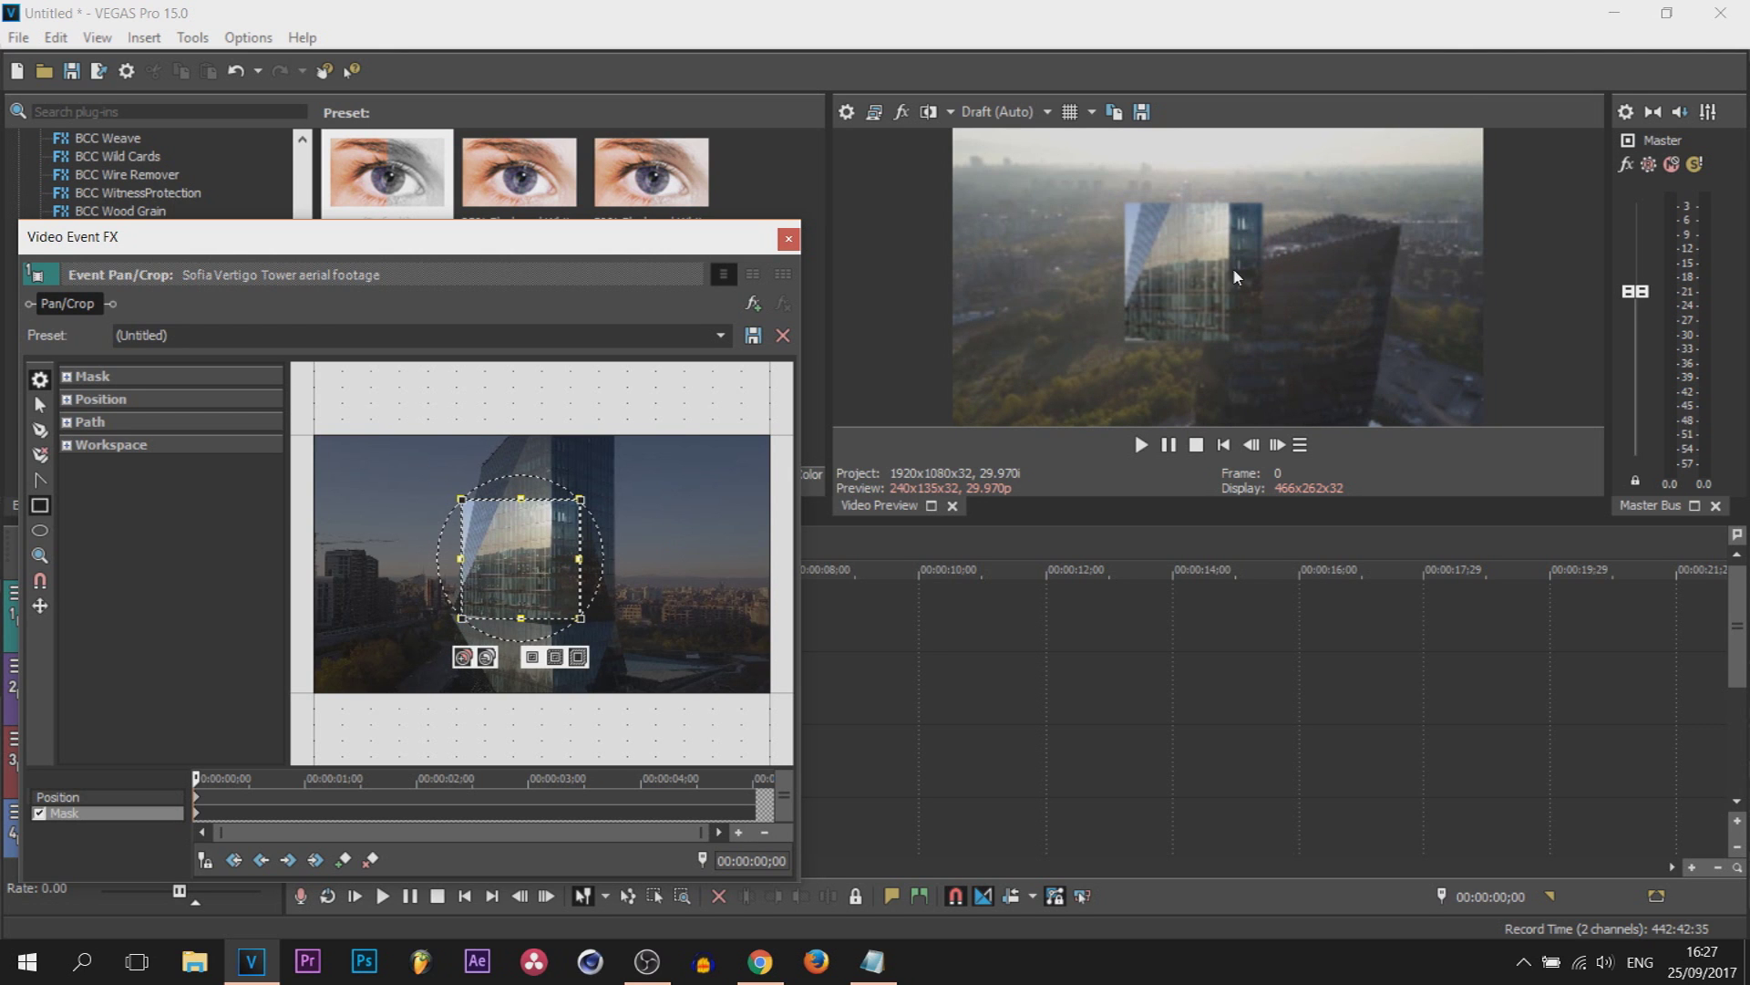
pyautogui.moveTo(536, 574); pyautogui.dragTo(528, 509)
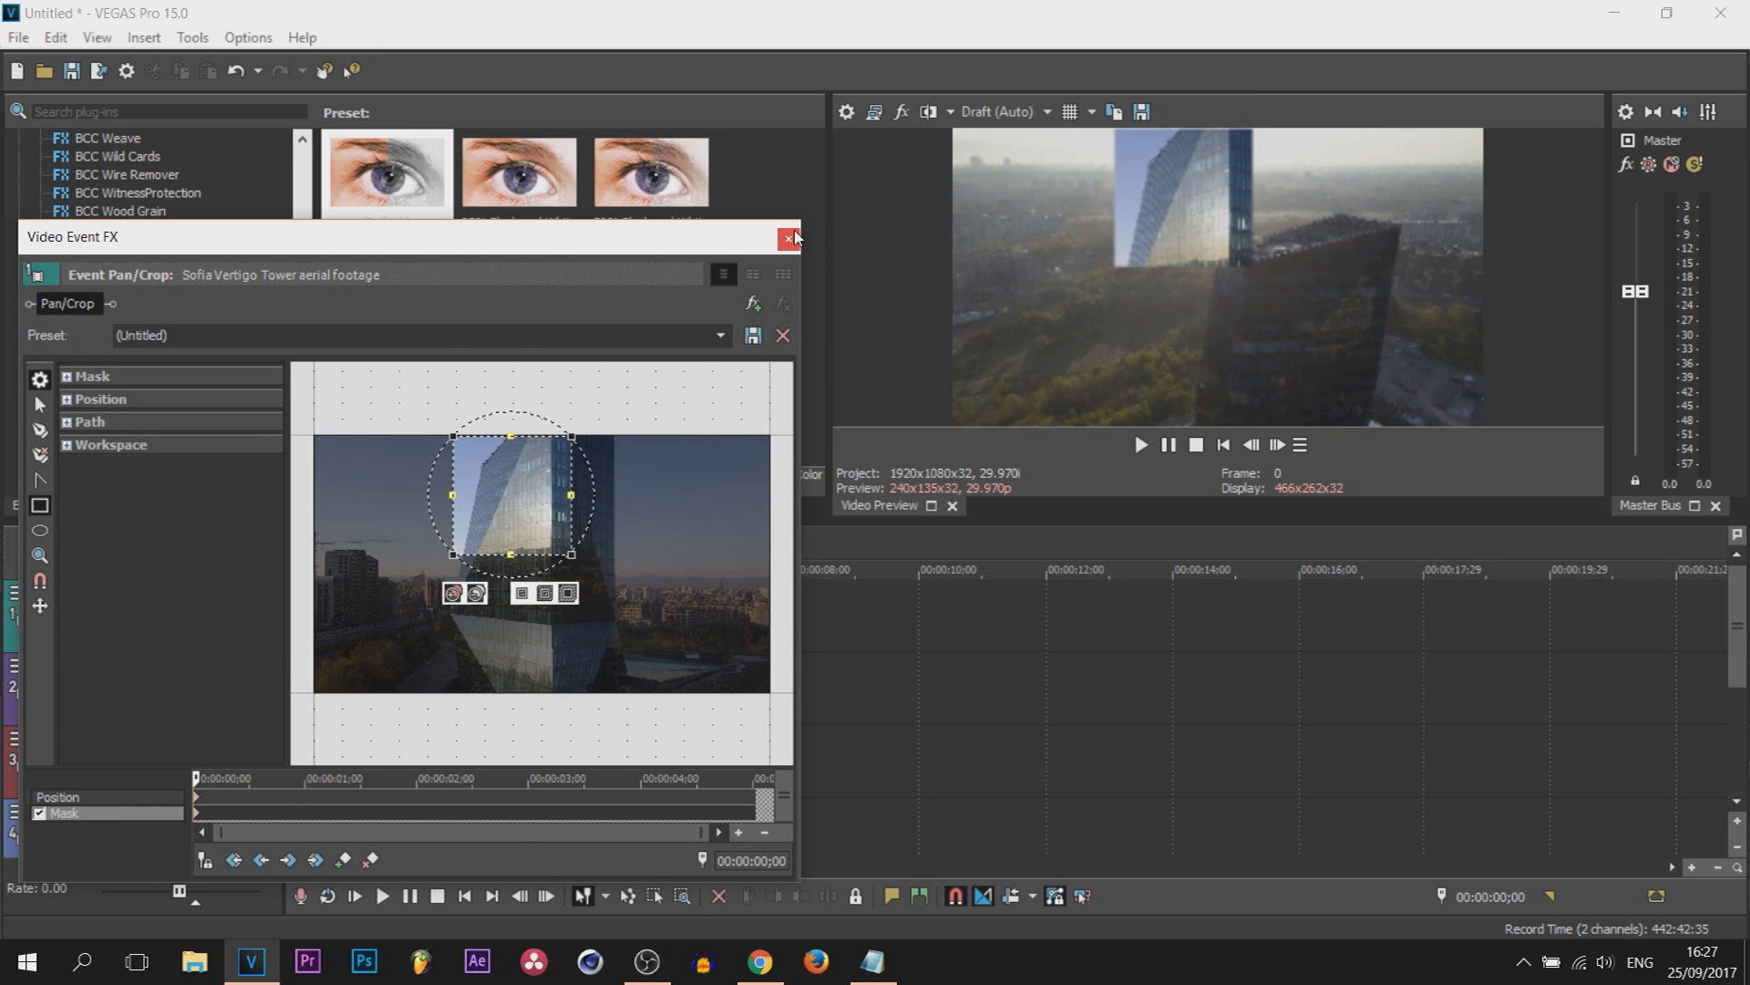
pyautogui.click(791, 237)
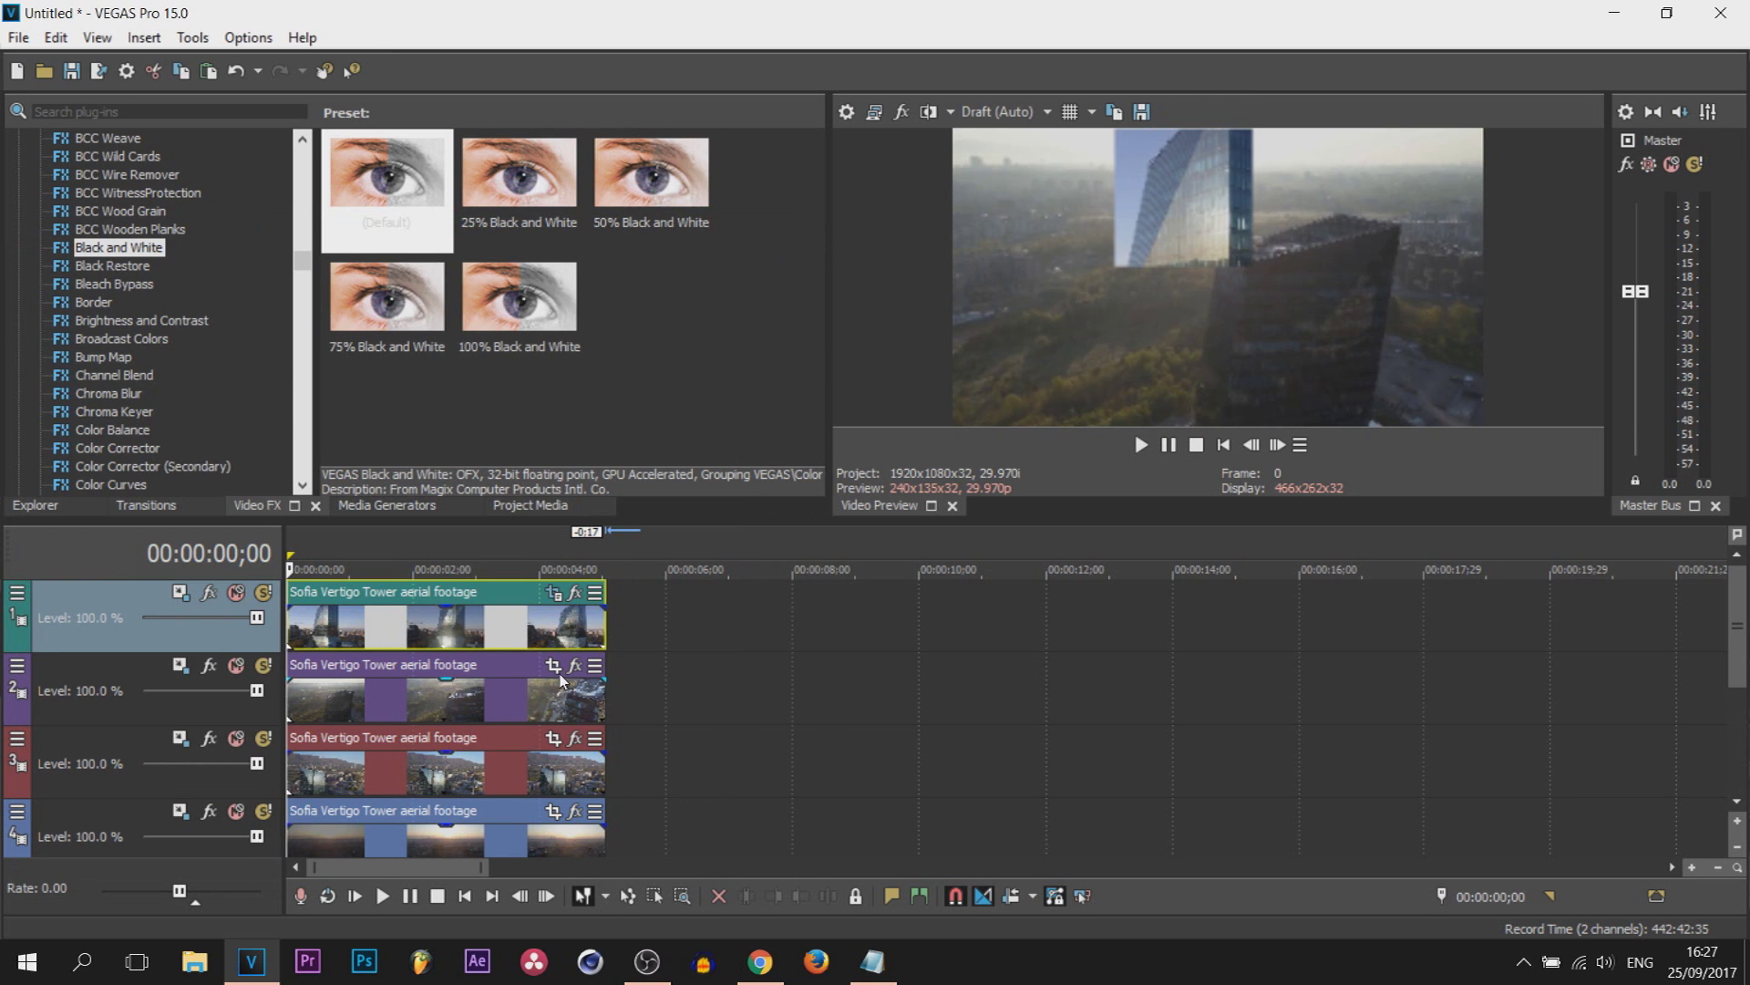
# Step: Open the top clip's Pan/Crop position and shift its masked area to the frame's left edge, at X Center 1,029.5
pyautogui.click(554, 592)
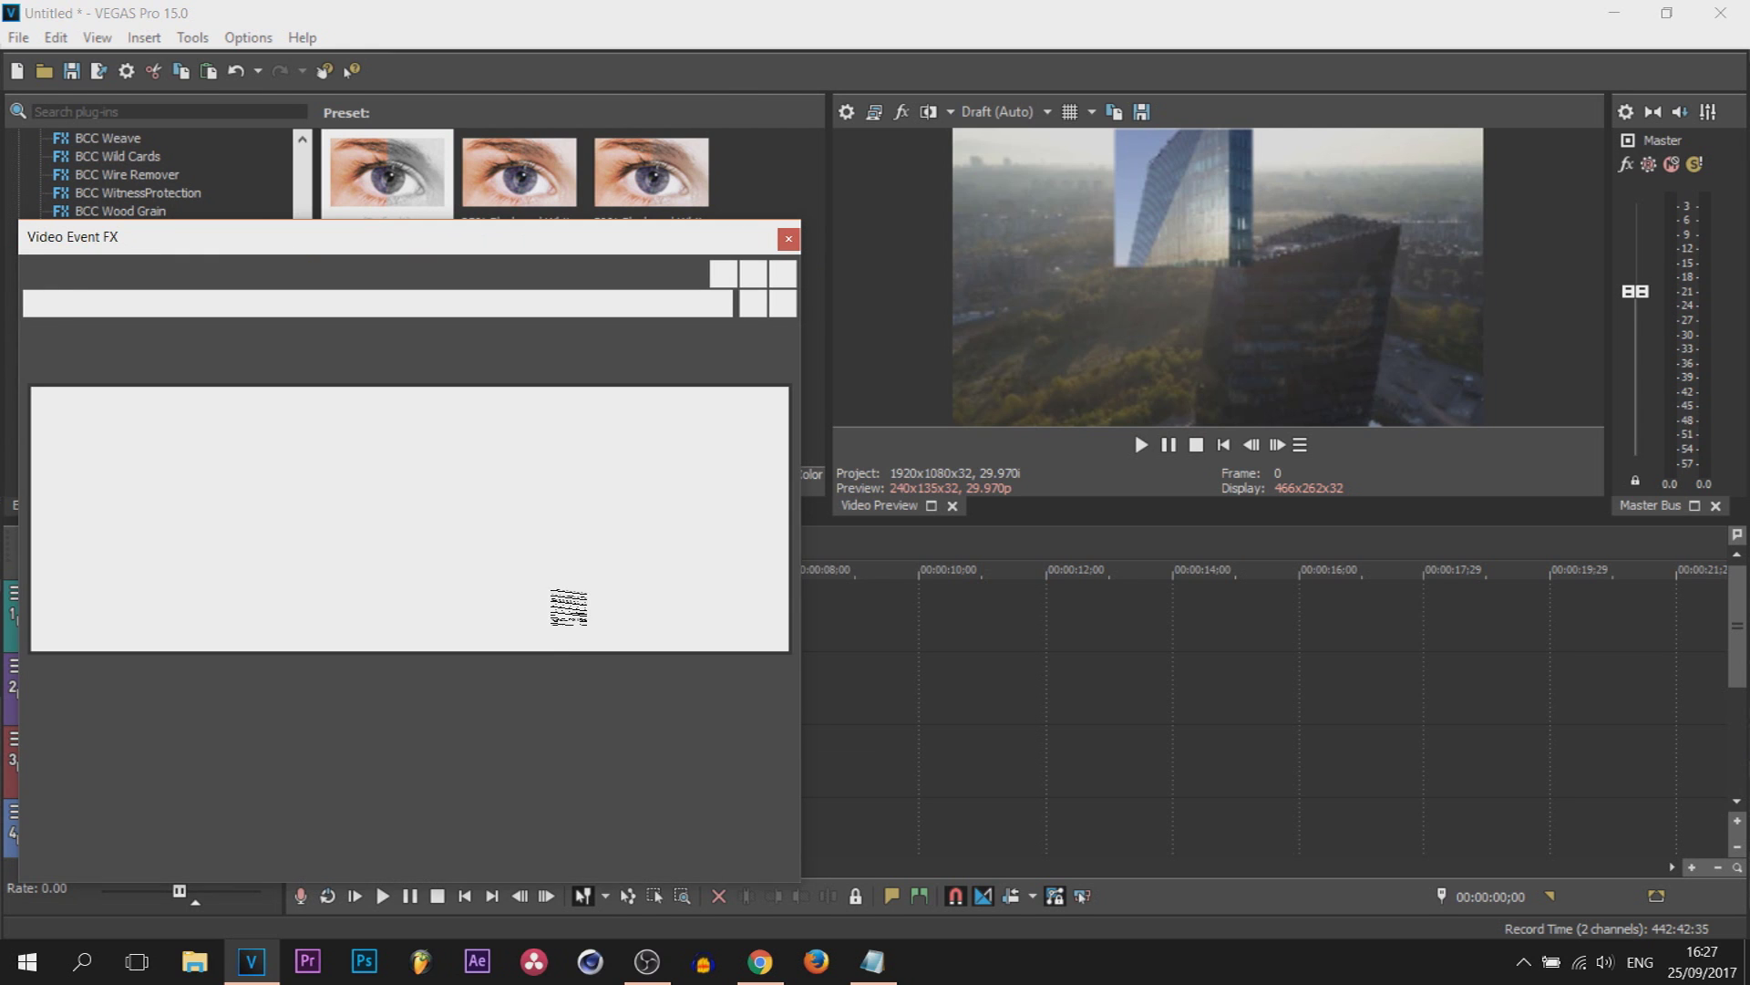
pyautogui.click(91, 798)
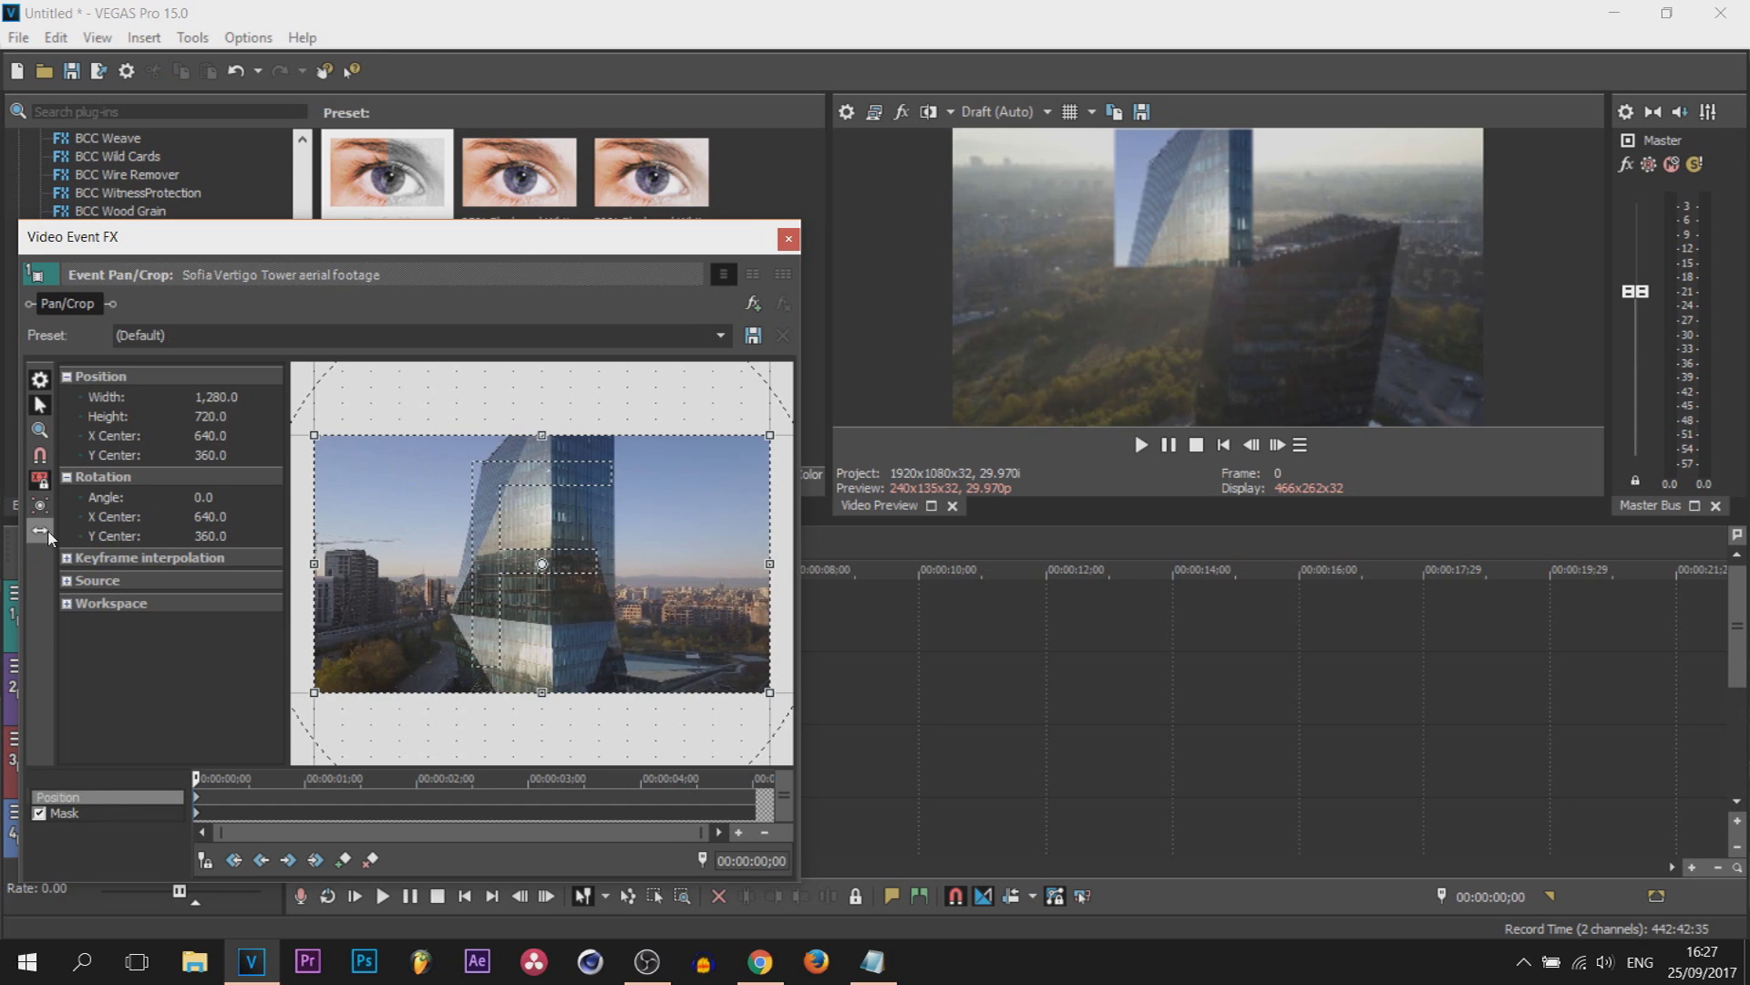
pyautogui.moveTo(414, 559); pyautogui.dragTo(545, 561)
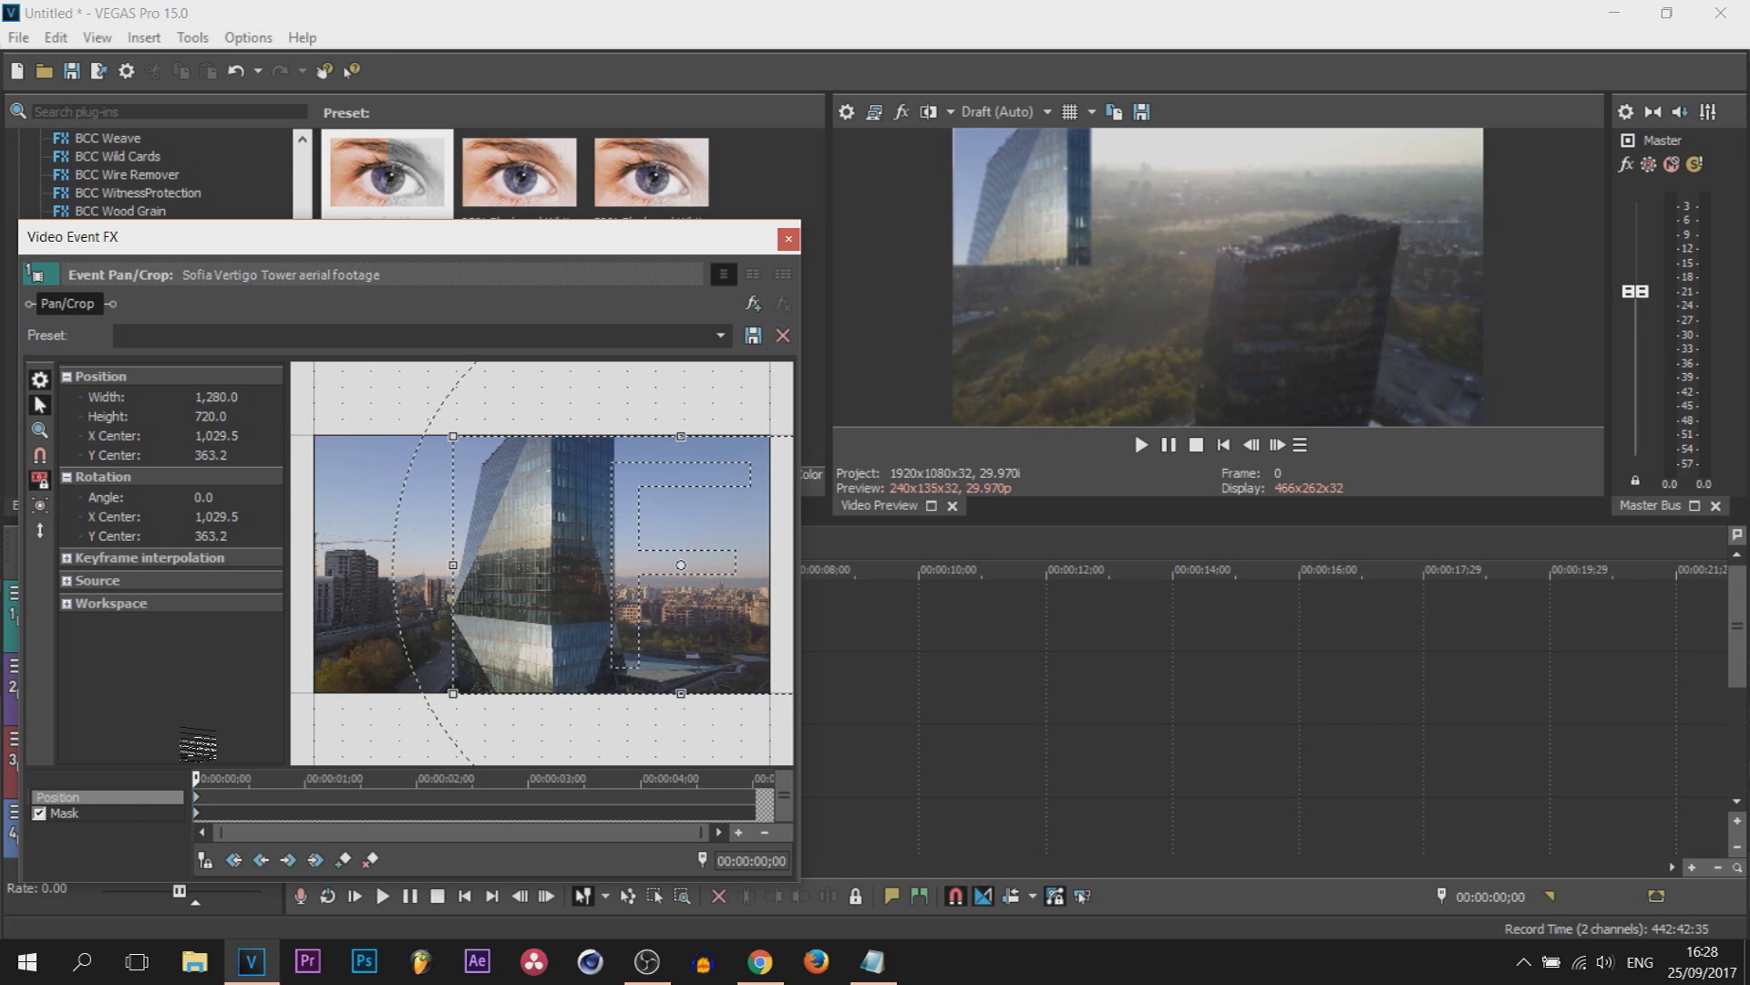
# Step: Enlarge the top clip's mask into a slightly wide rectangle covering about half the frame's height, and close the editor
pyautogui.click(61, 813)
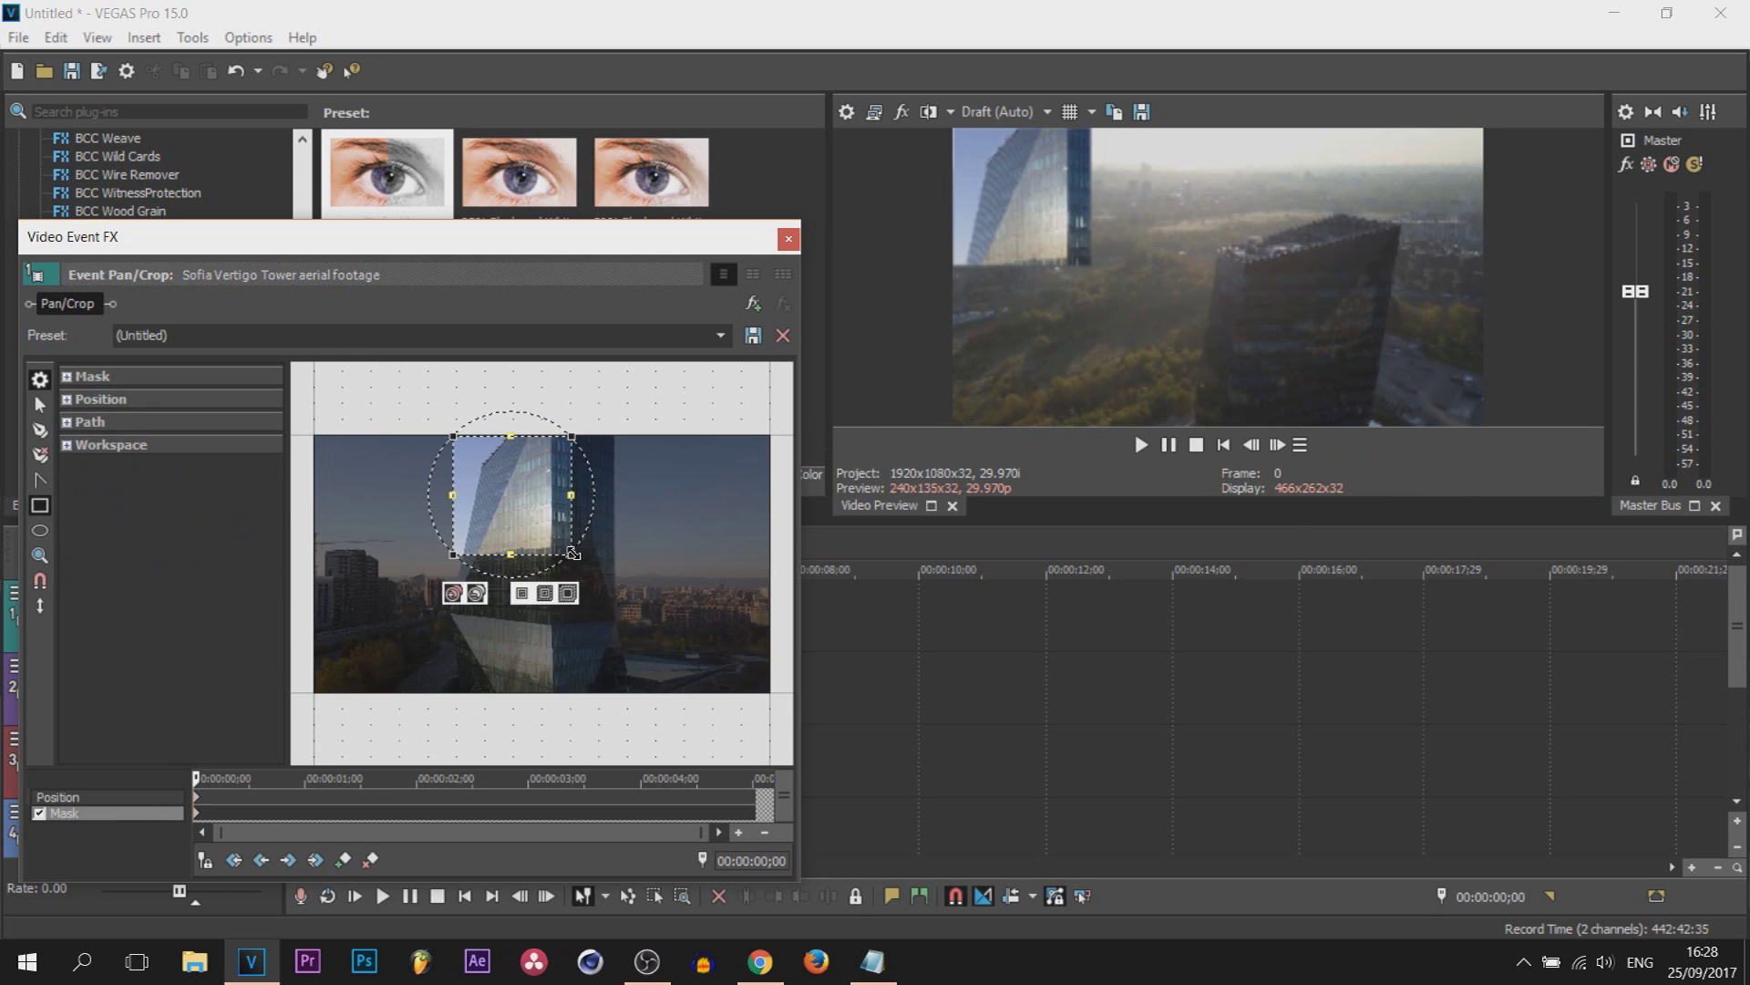
pyautogui.moveTo(571, 553); pyautogui.dragTo(597, 567)
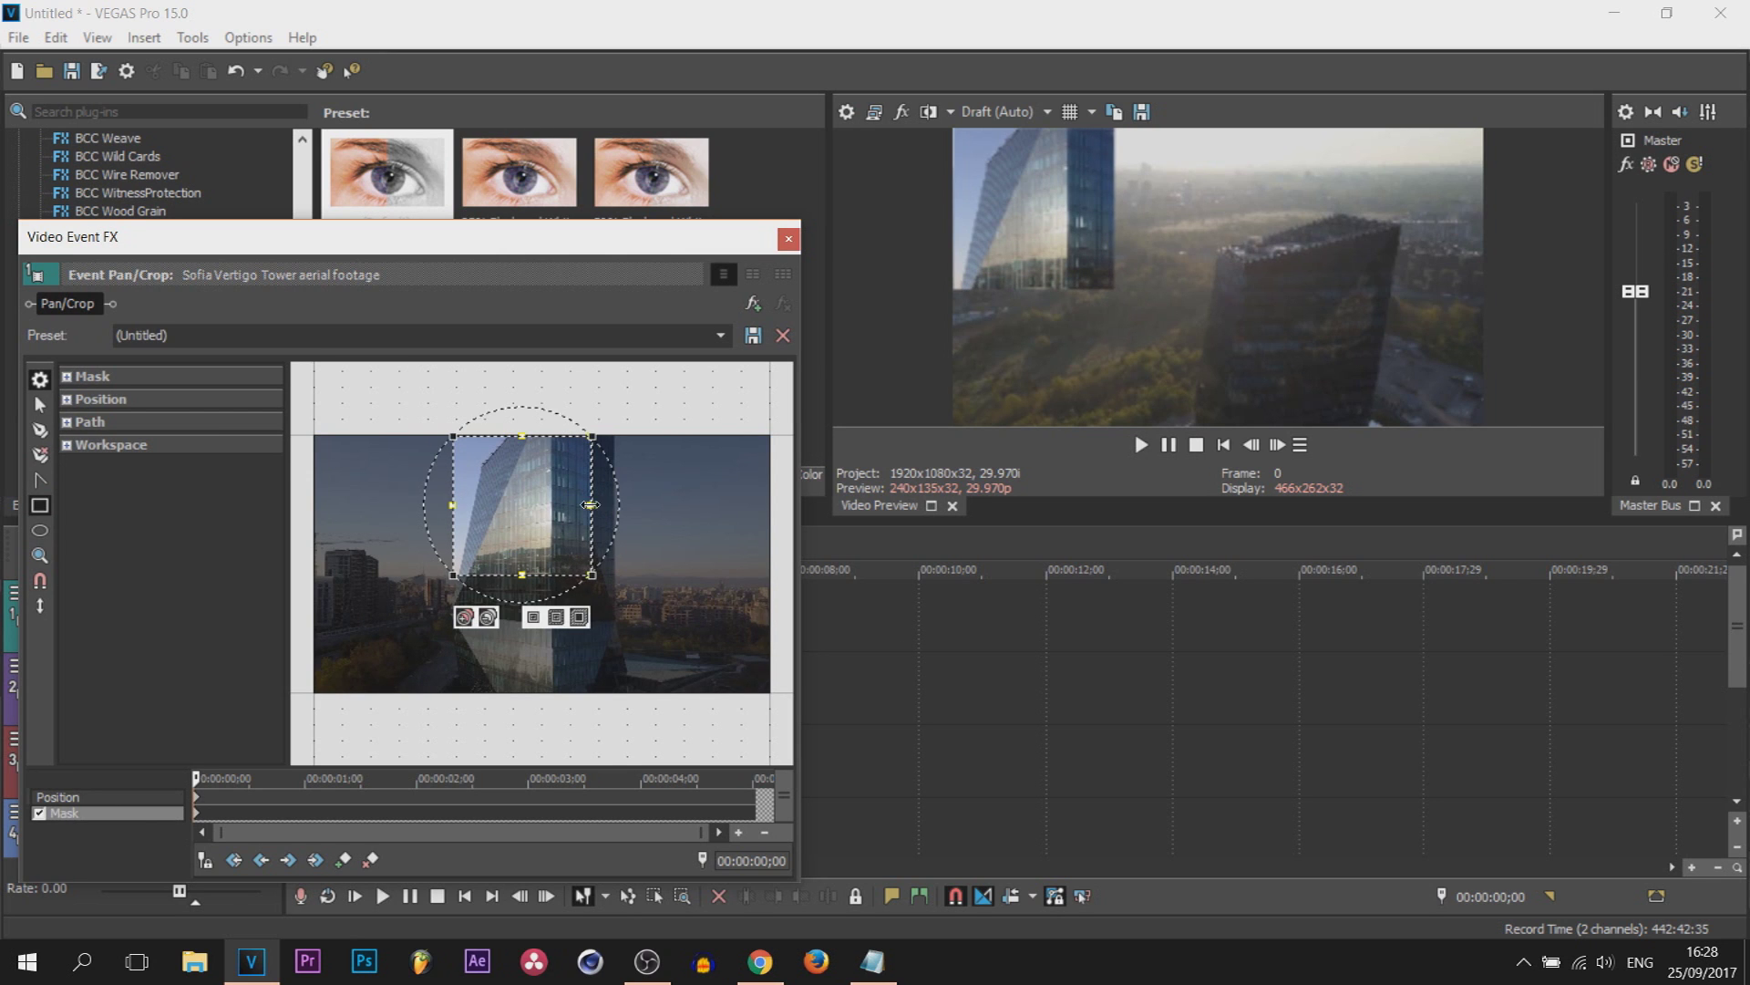
pyautogui.moveTo(591, 503); pyautogui.dragTo(615, 502)
pyautogui.moveTo(538, 575); pyautogui.dragTo(538, 566)
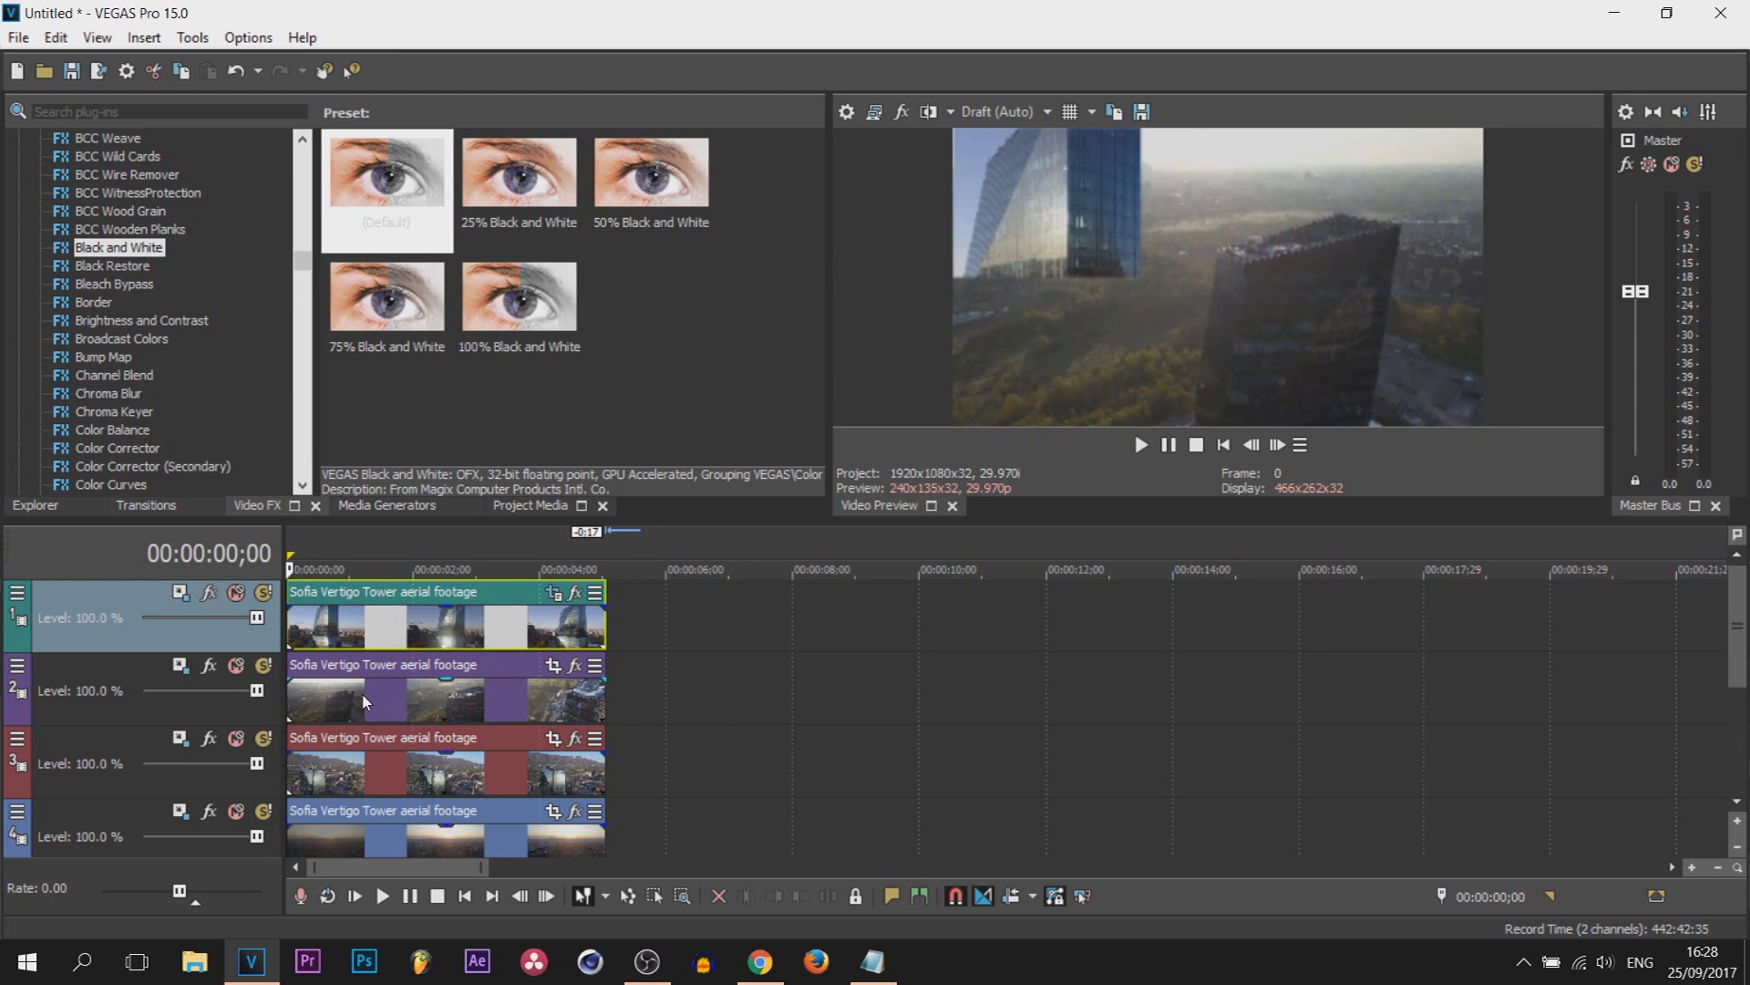
# Step: Copy the top clip, paste its event attributes onto the track 2 clip, and check the result by briefly muting track 1
pyautogui.rightClick(318, 629)
pyautogui.click(415, 363)
pyautogui.click(292, 701)
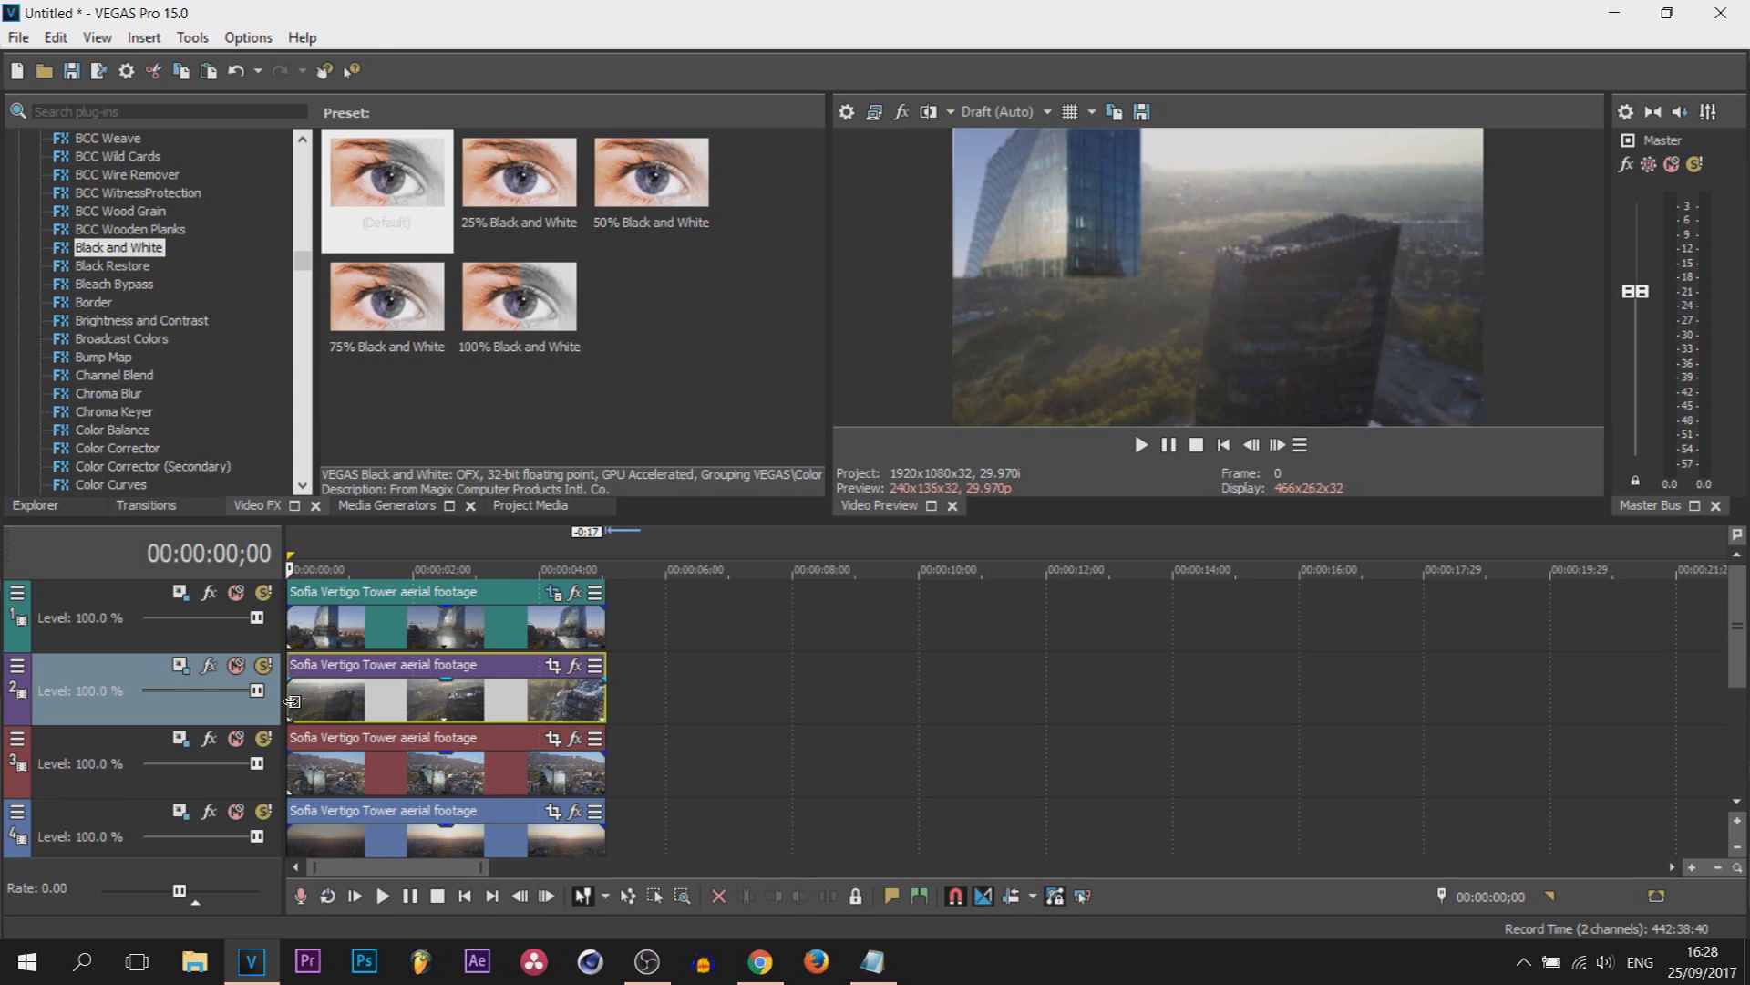
pyautogui.rightClick(292, 701)
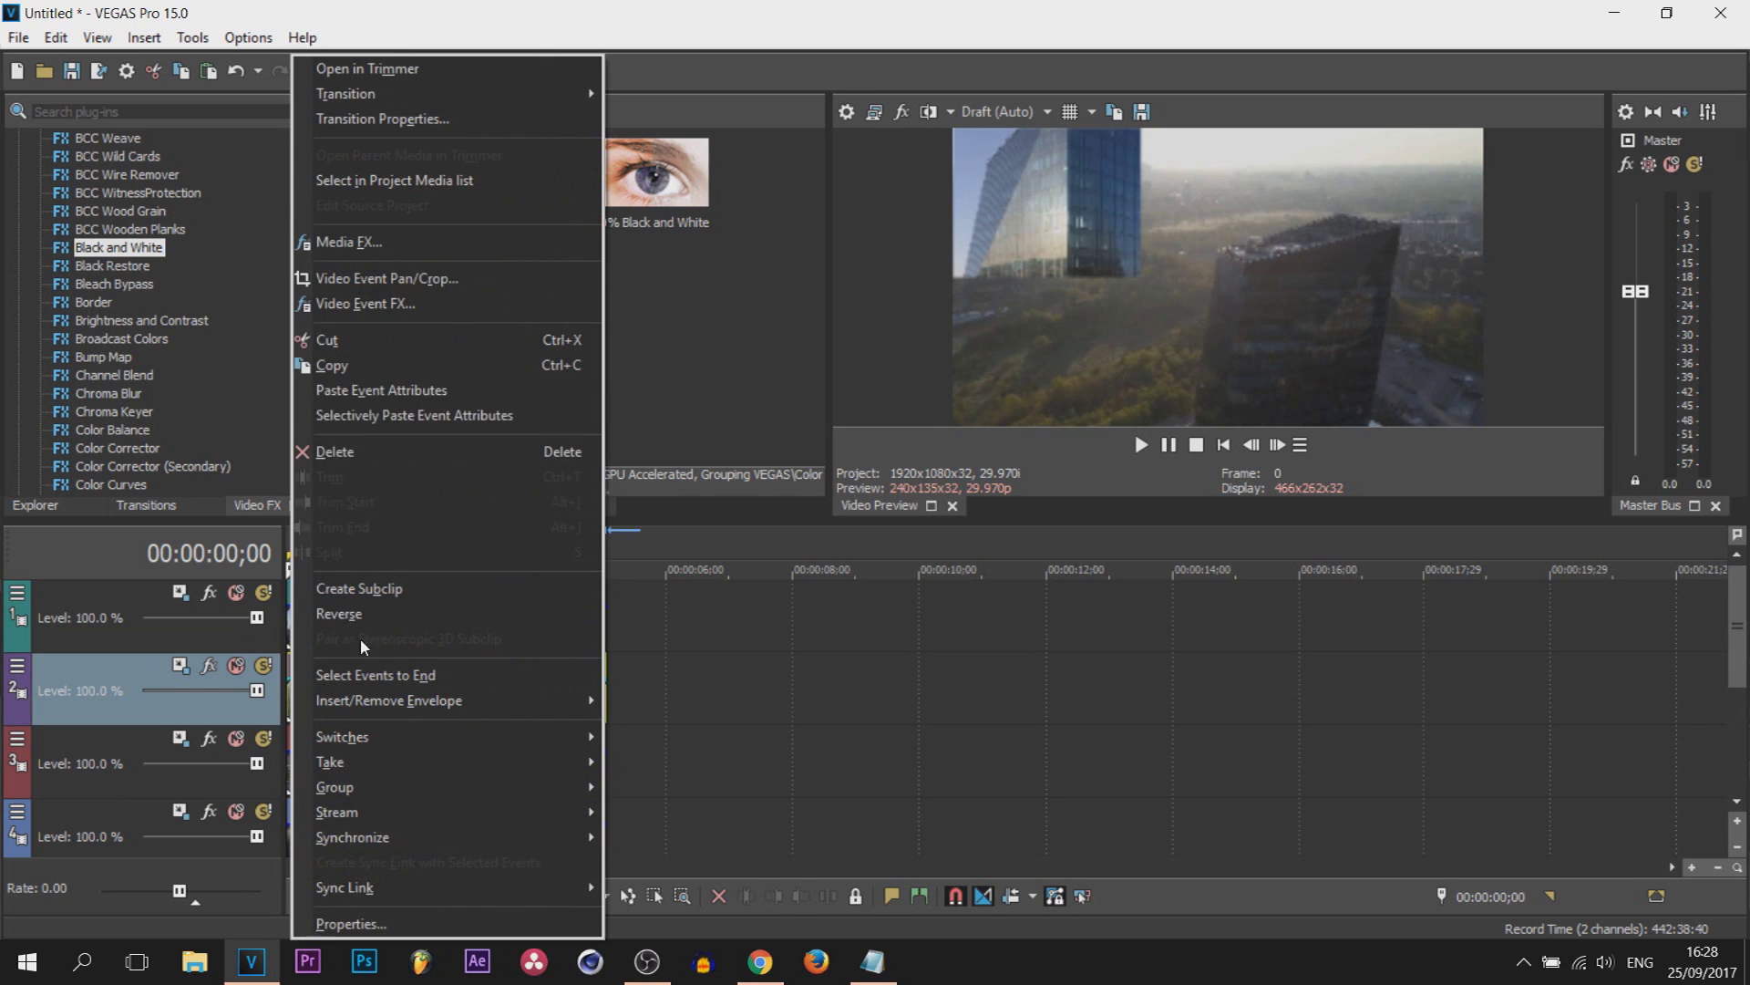
pyautogui.click(448, 392)
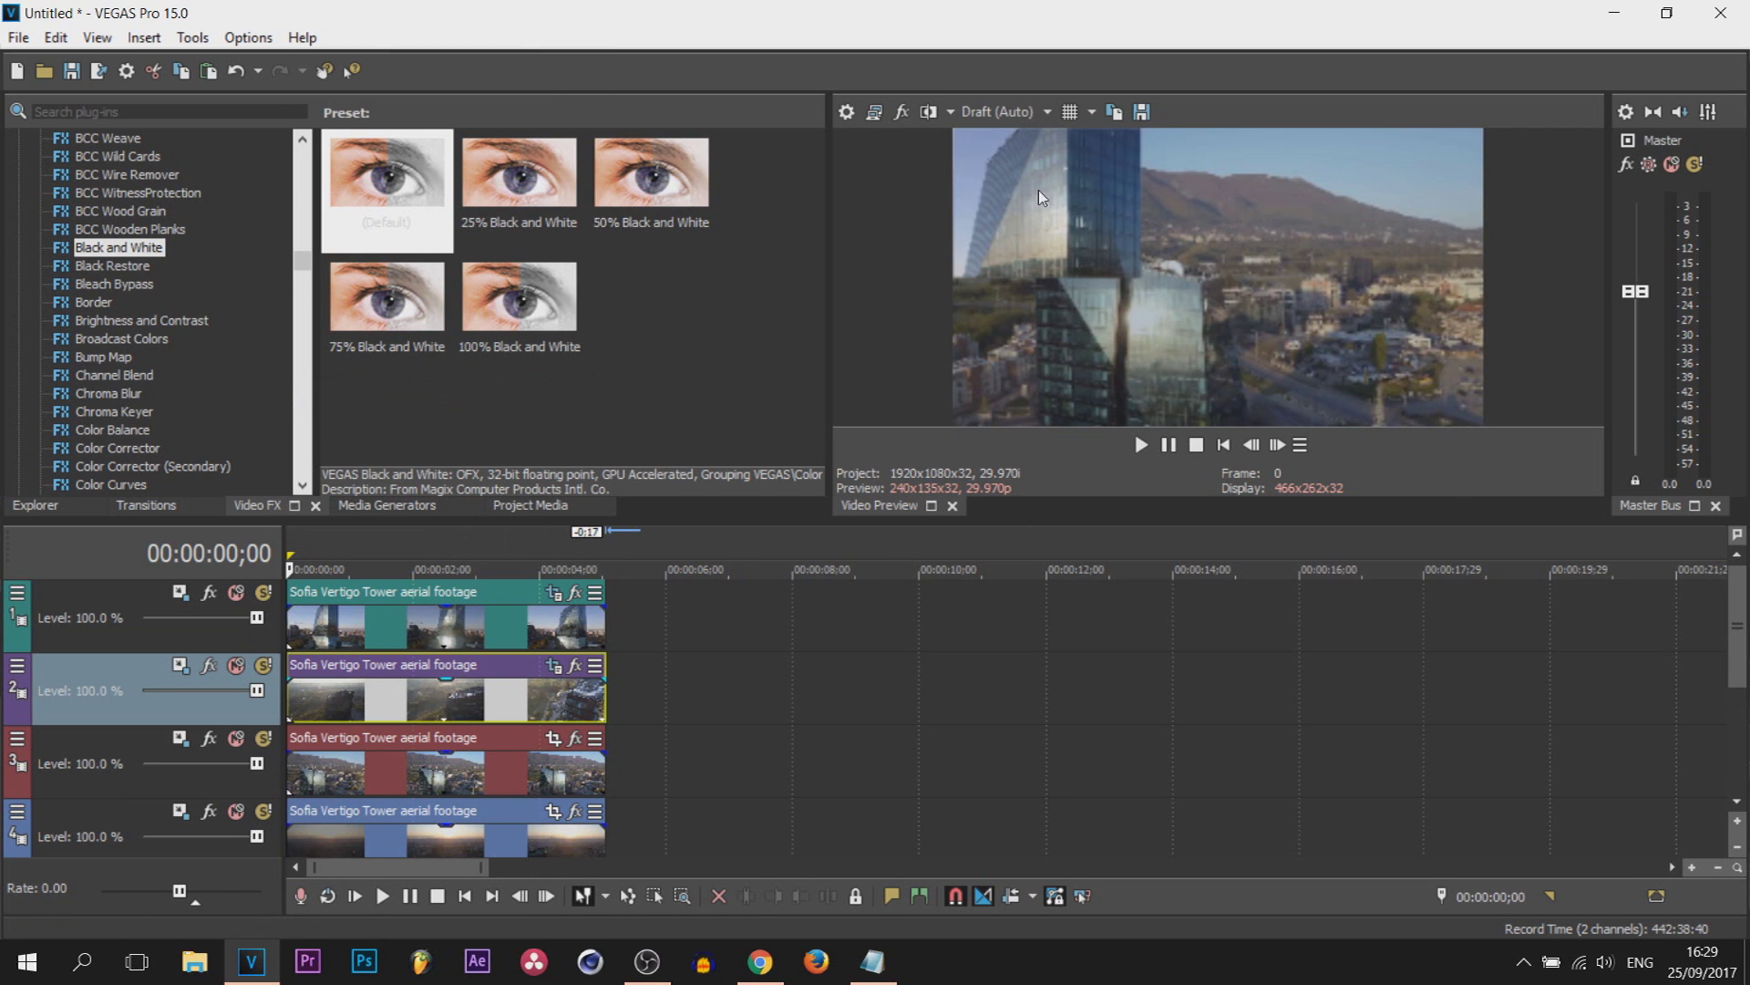
pyautogui.click(239, 598)
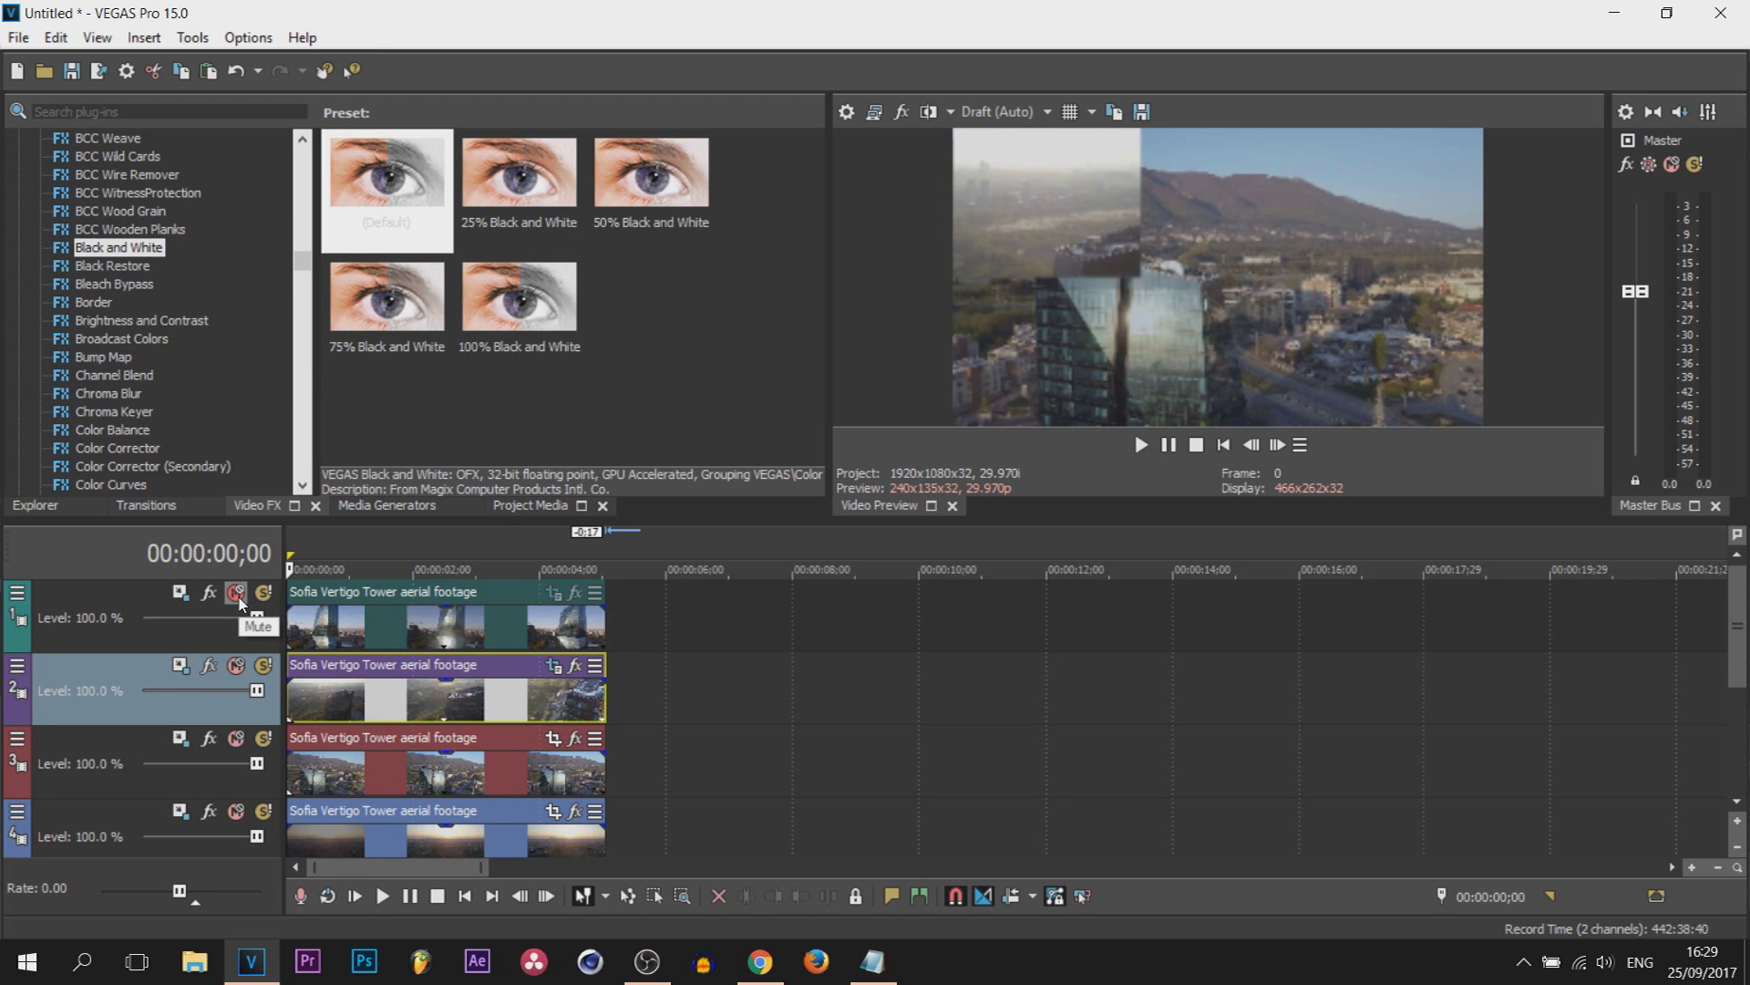
pyautogui.click(238, 598)
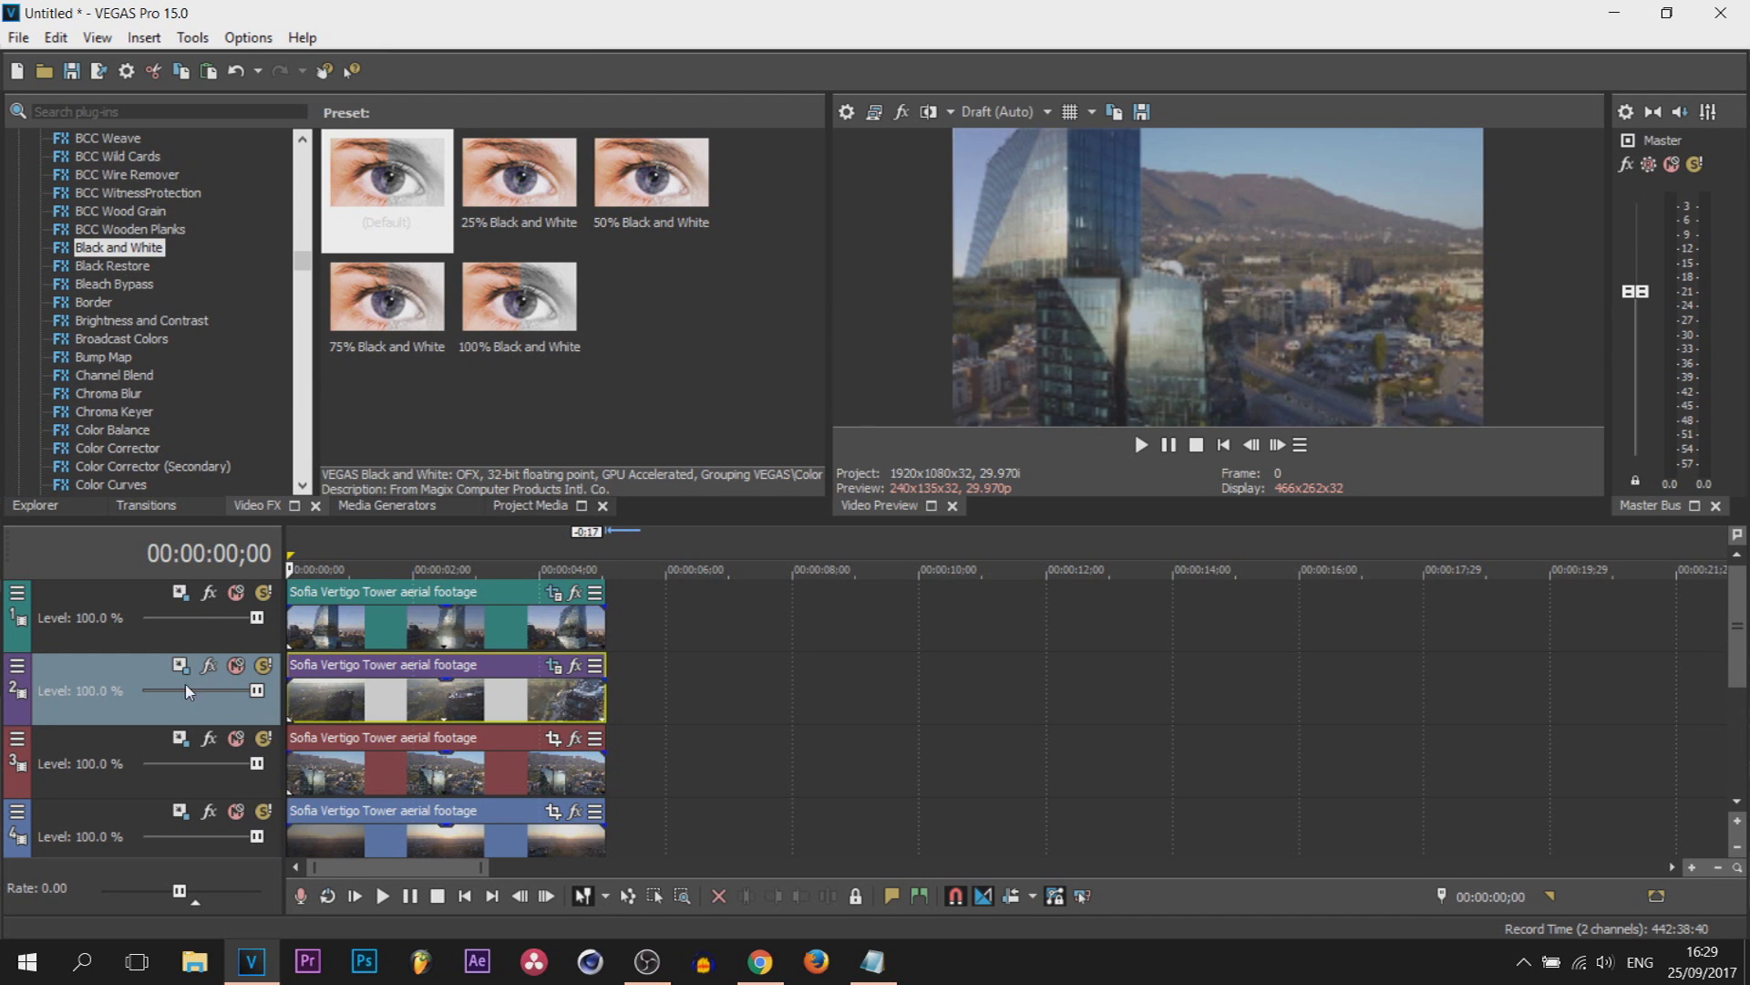
# Step: Move the track 2 clip's Pan/Crop position so its masked area sits below the tower in the lower-left quarter, and close the editor
pyautogui.click(554, 665)
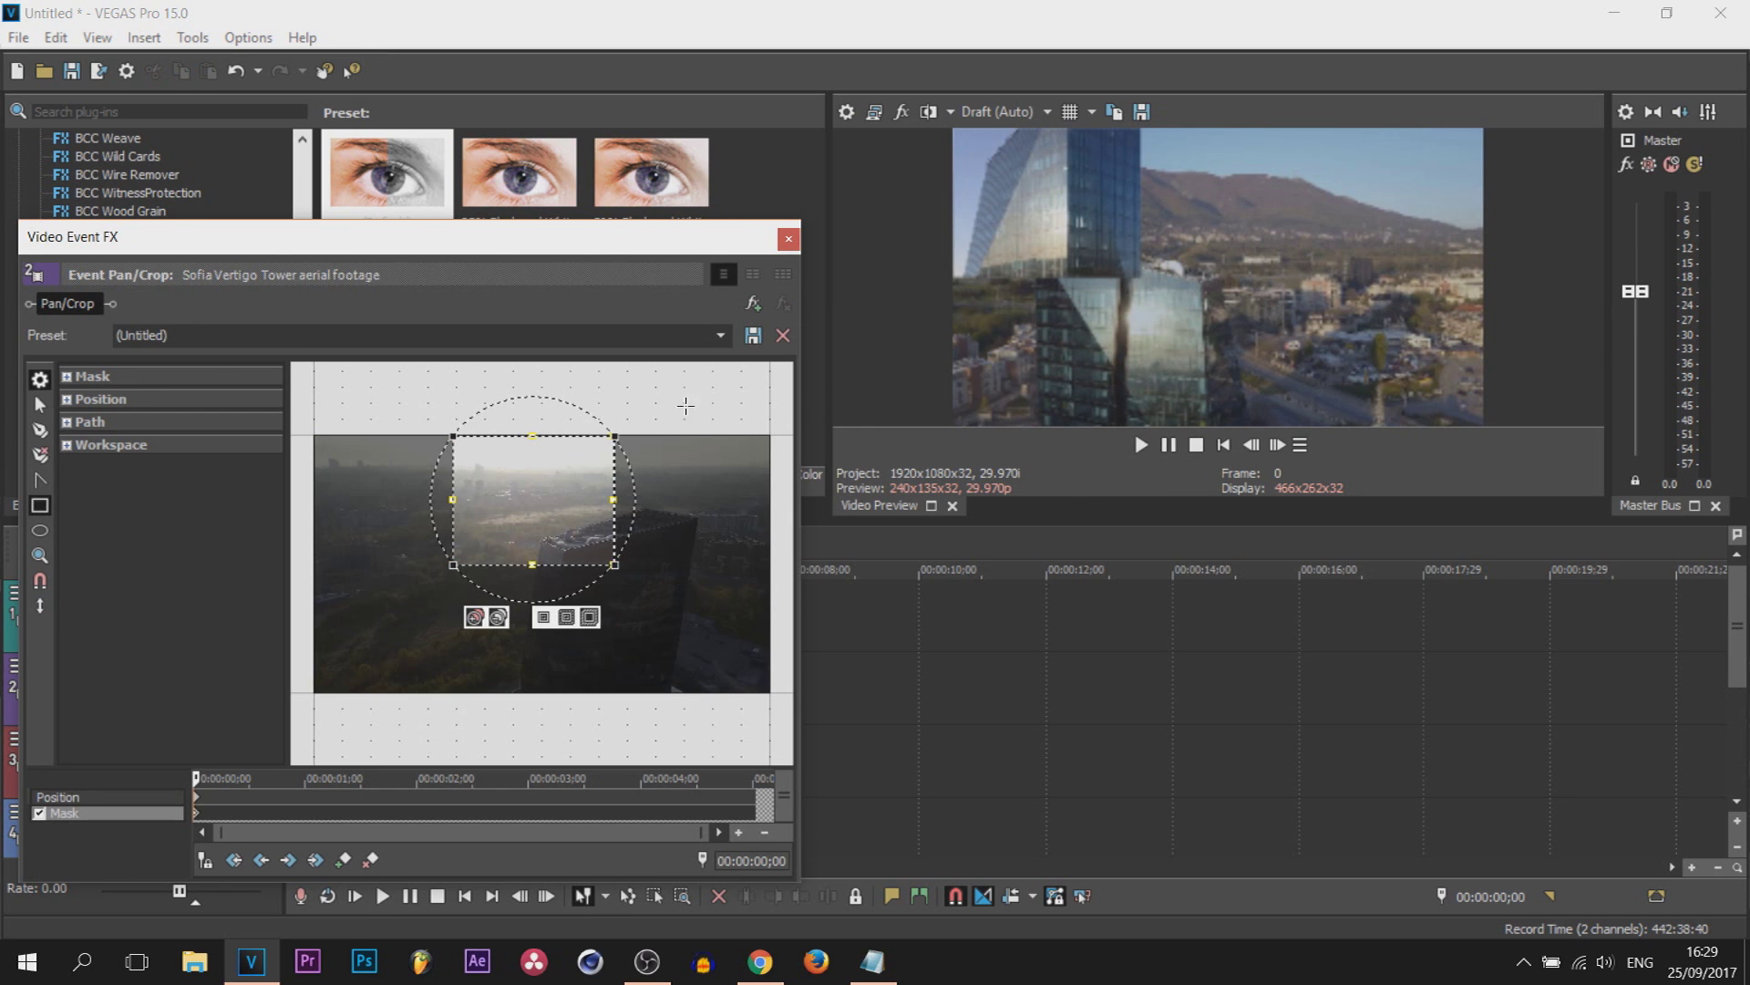
pyautogui.click(68, 798)
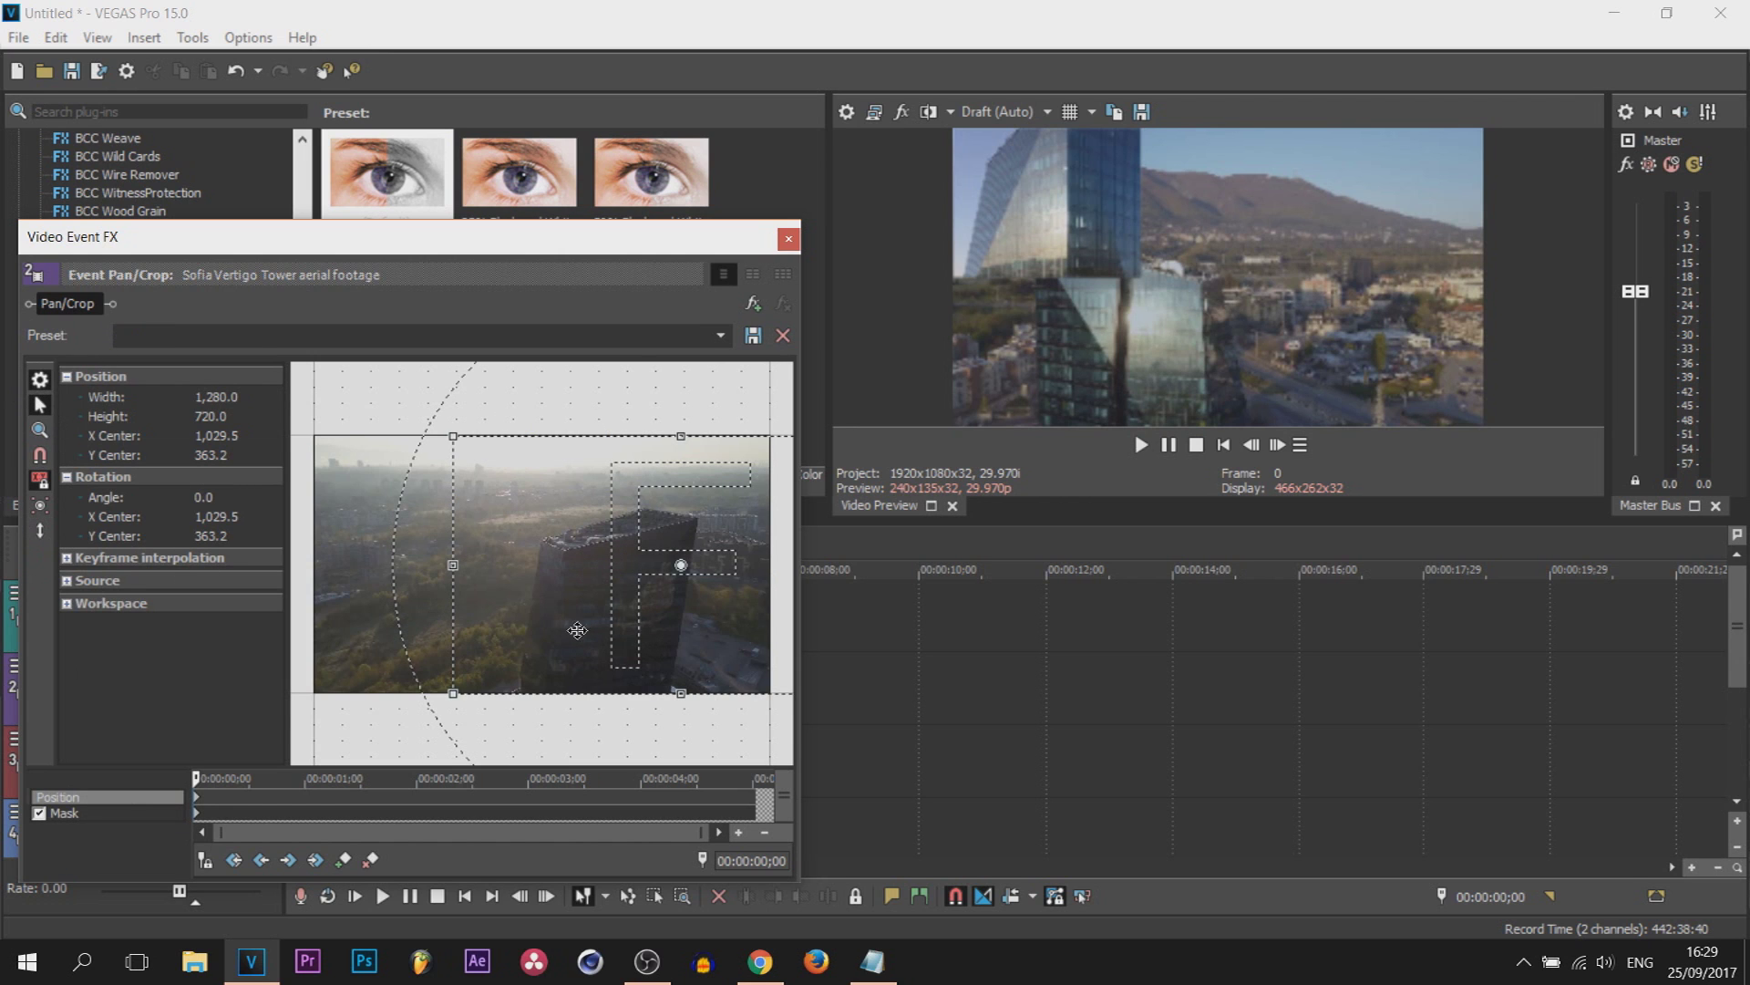
pyautogui.moveTo(569, 630); pyautogui.dragTo(568, 499)
pyautogui.click(789, 239)
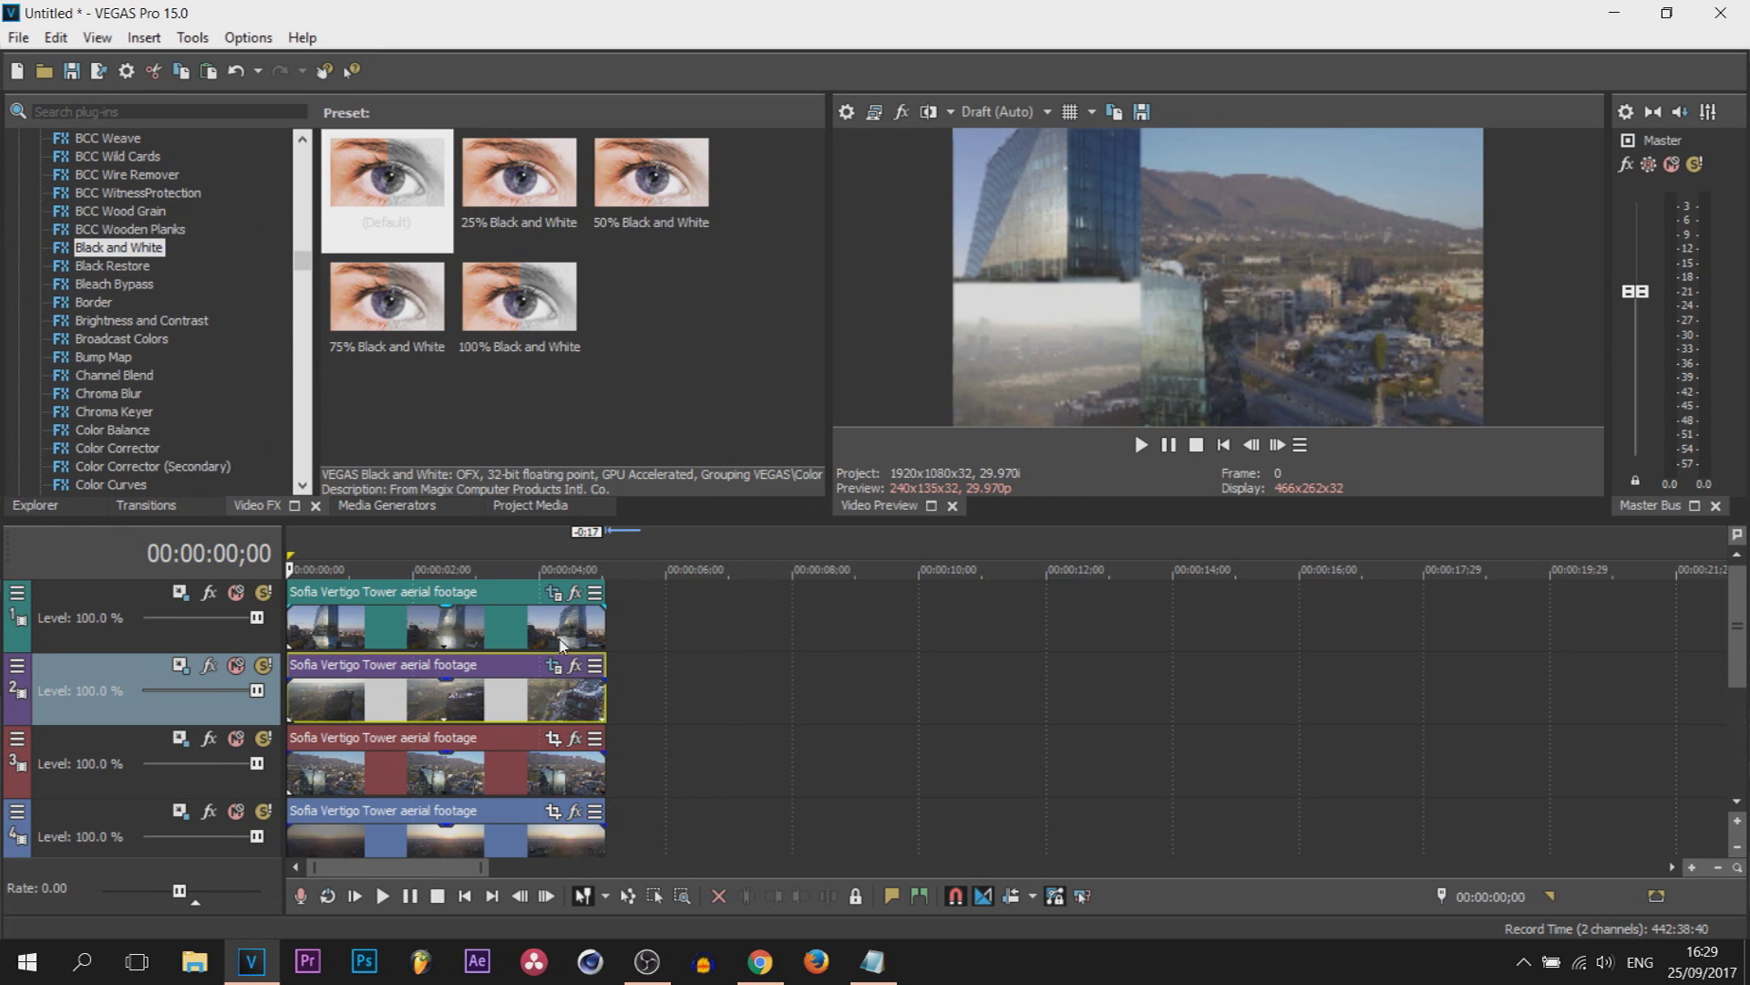
# Step: Nudge the top clip slightly upward in its Pan/Crop position, to Y Center 366.4, and close the editor
pyautogui.click(553, 592)
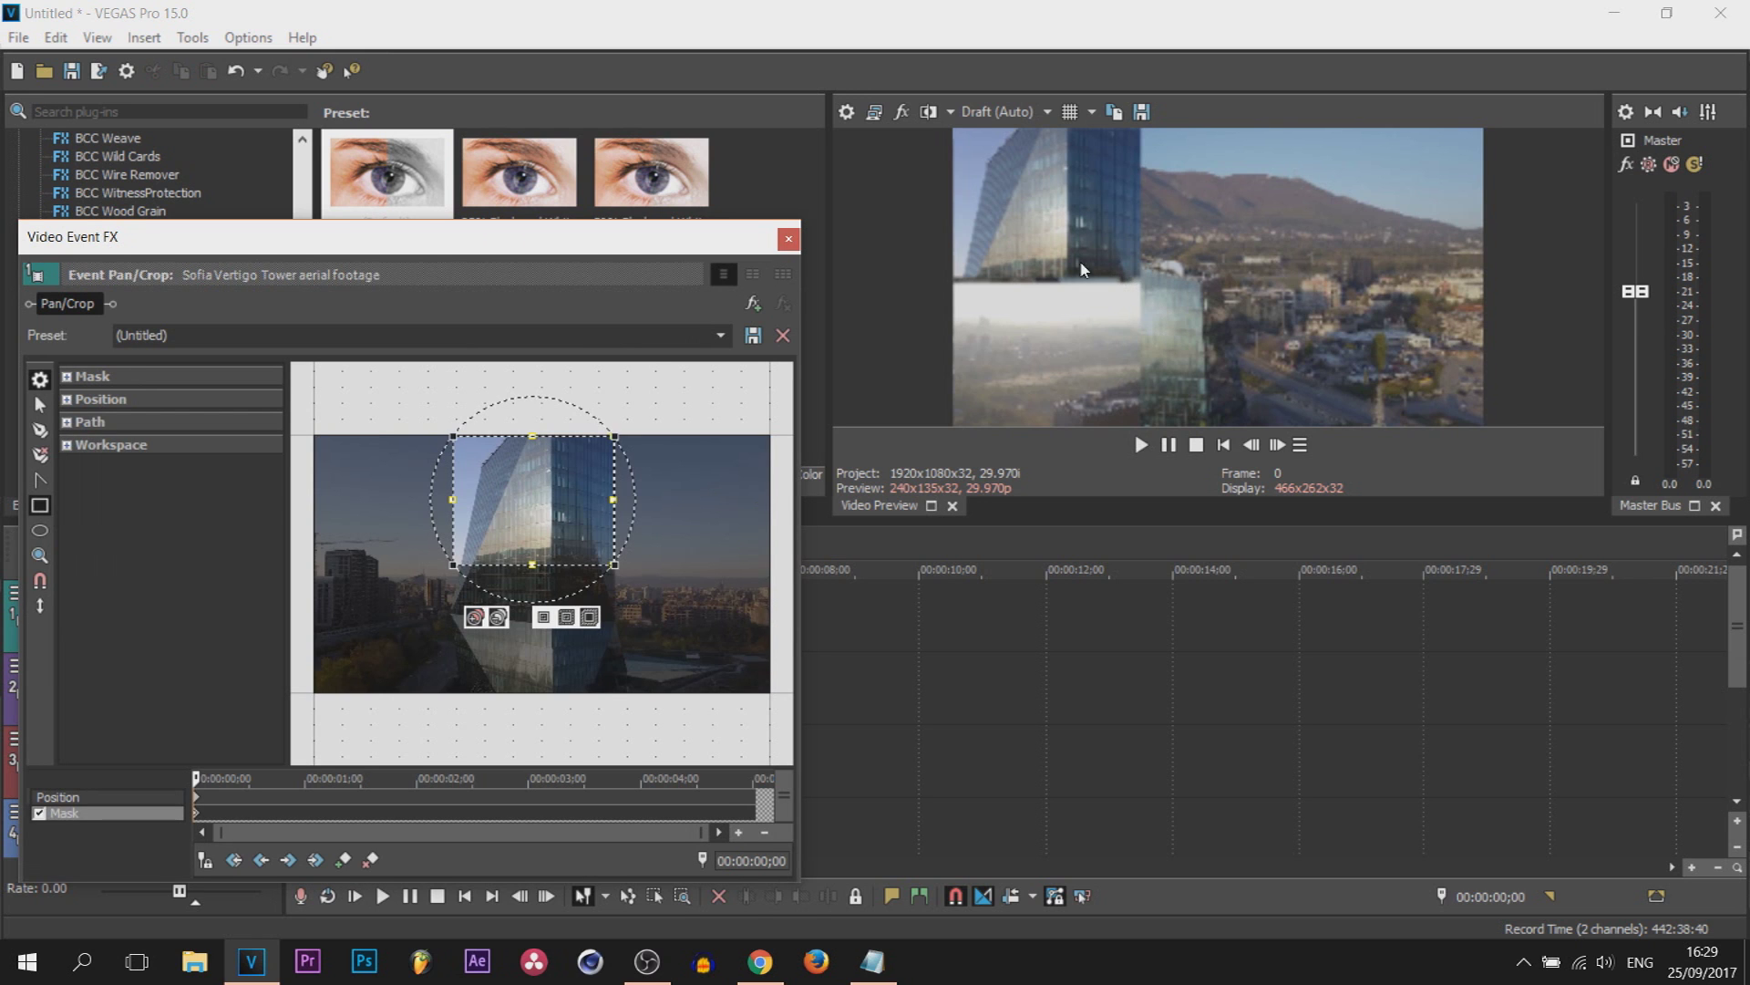
pyautogui.click(79, 798)
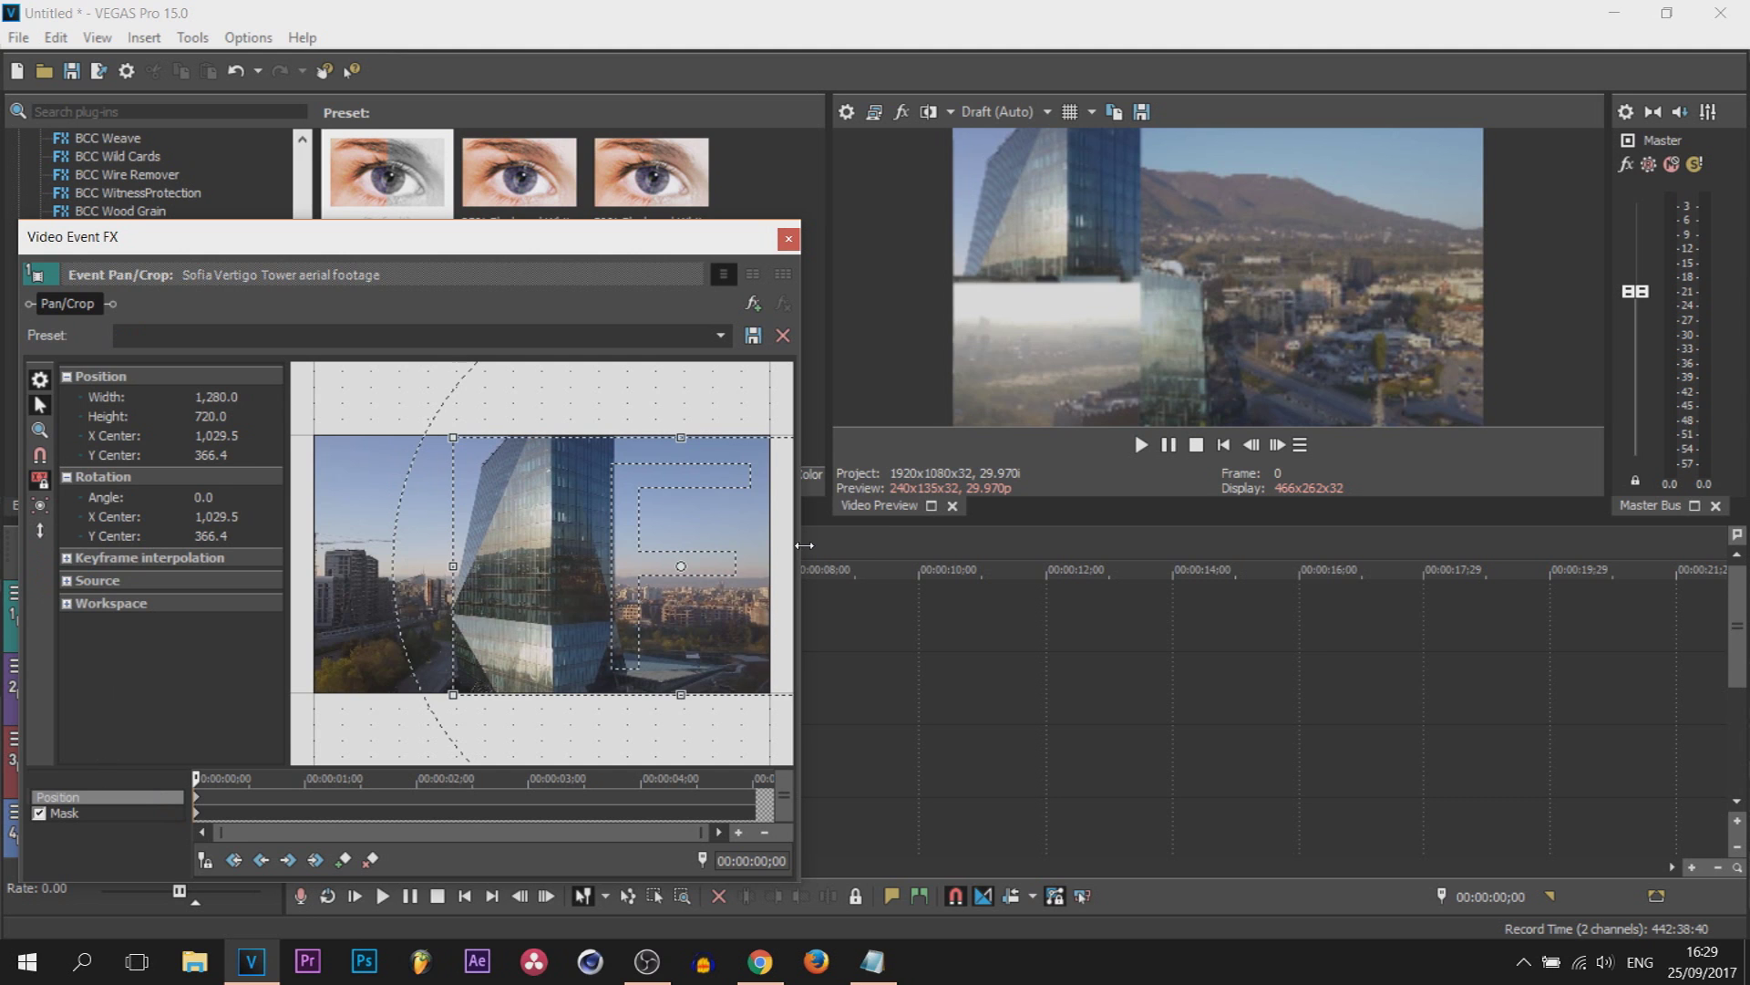
pyautogui.click(789, 238)
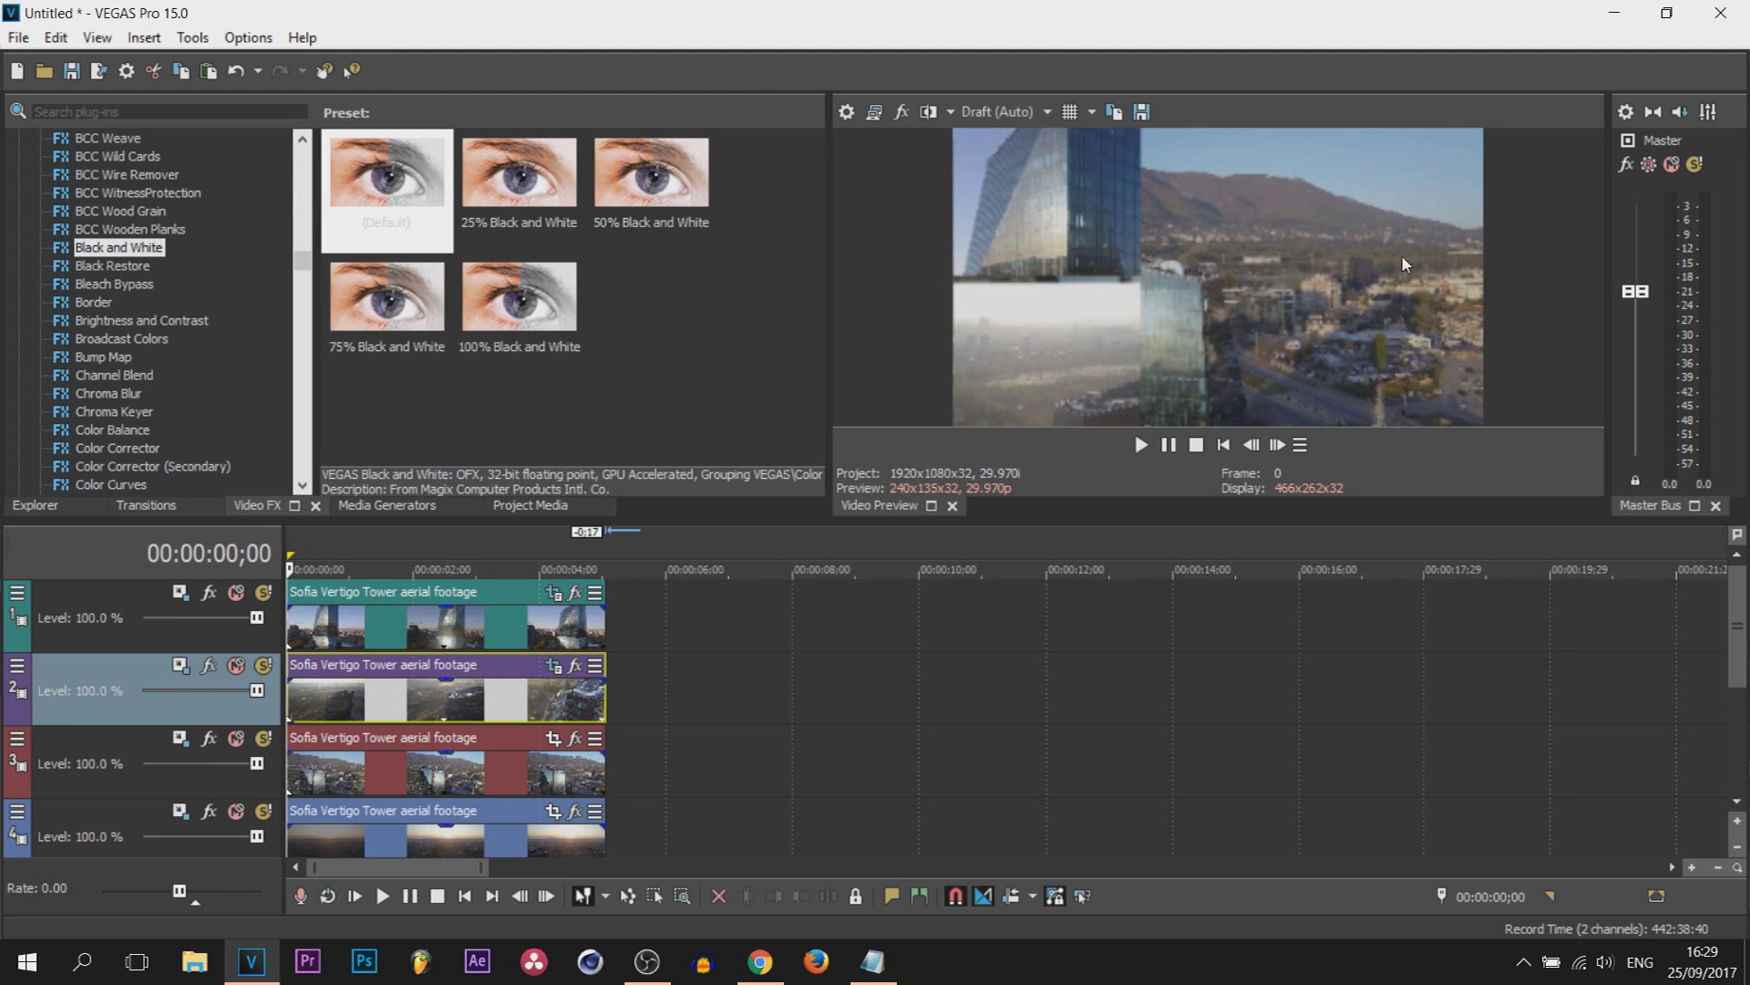
# Step: Mask the track 3 clip with a rectangle over the mountains, fitted to the upper-right area beside the tower with a thin gap, and close the editor
pyautogui.click(574, 738)
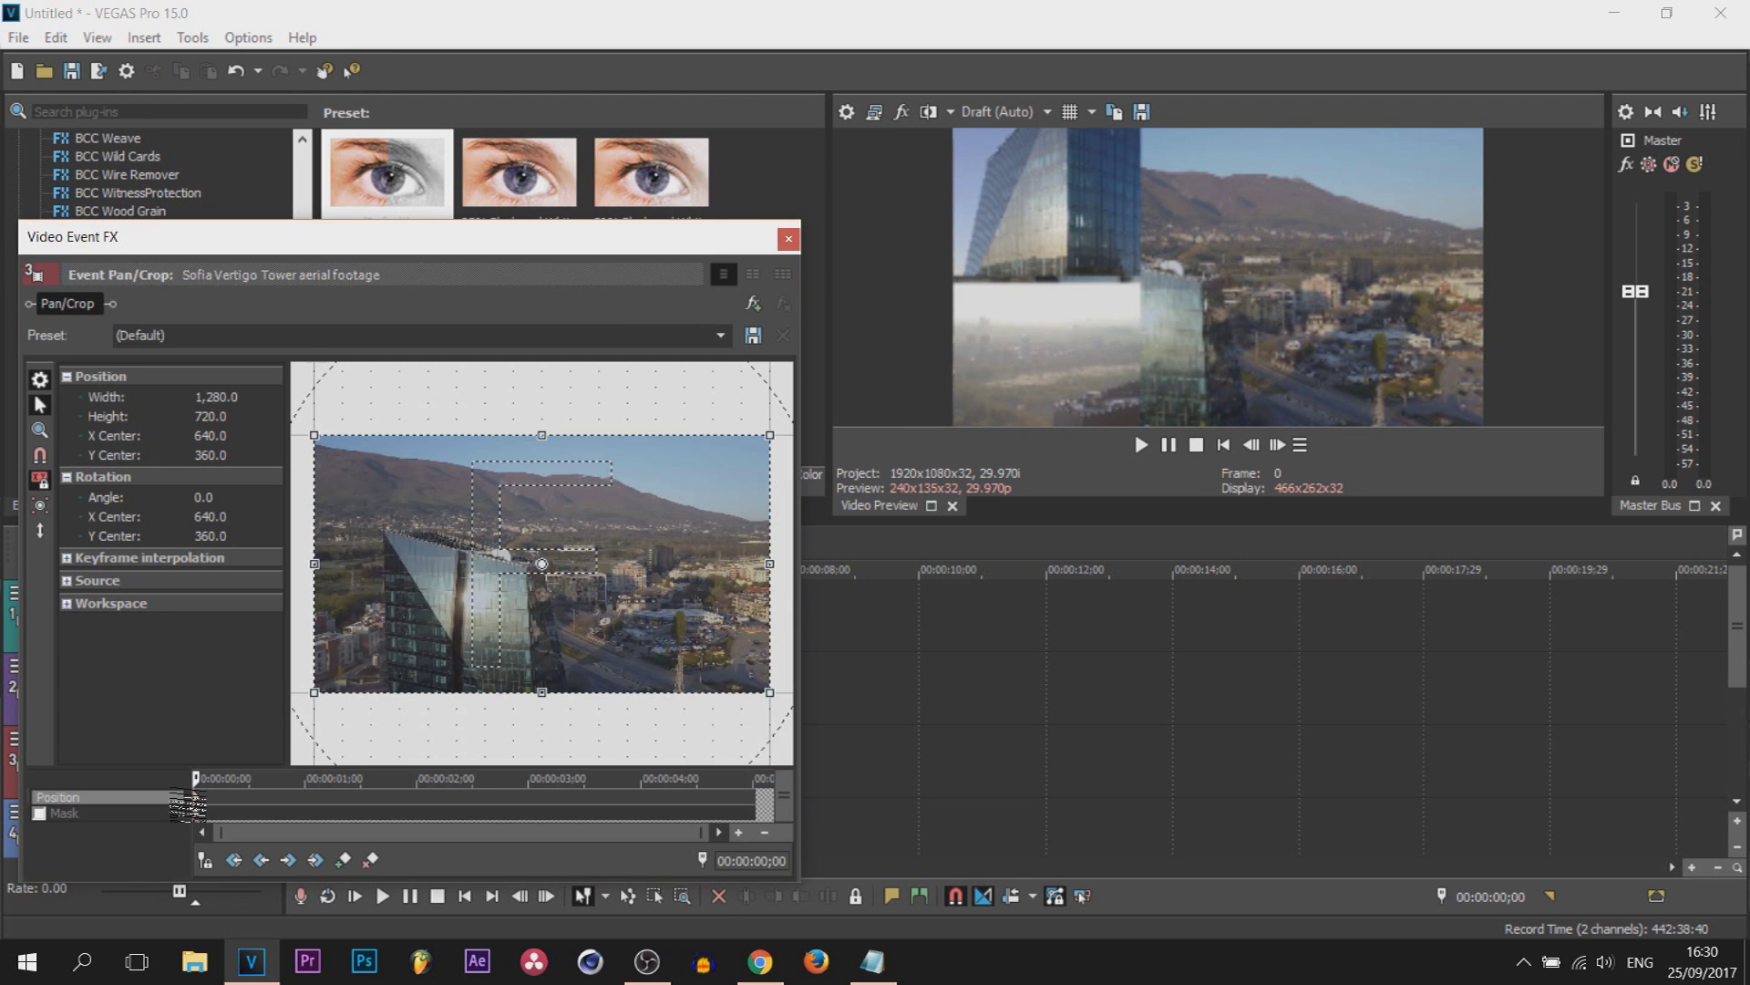
pyautogui.click(40, 816)
pyautogui.moveTo(309, 435); pyautogui.dragTo(624, 503)
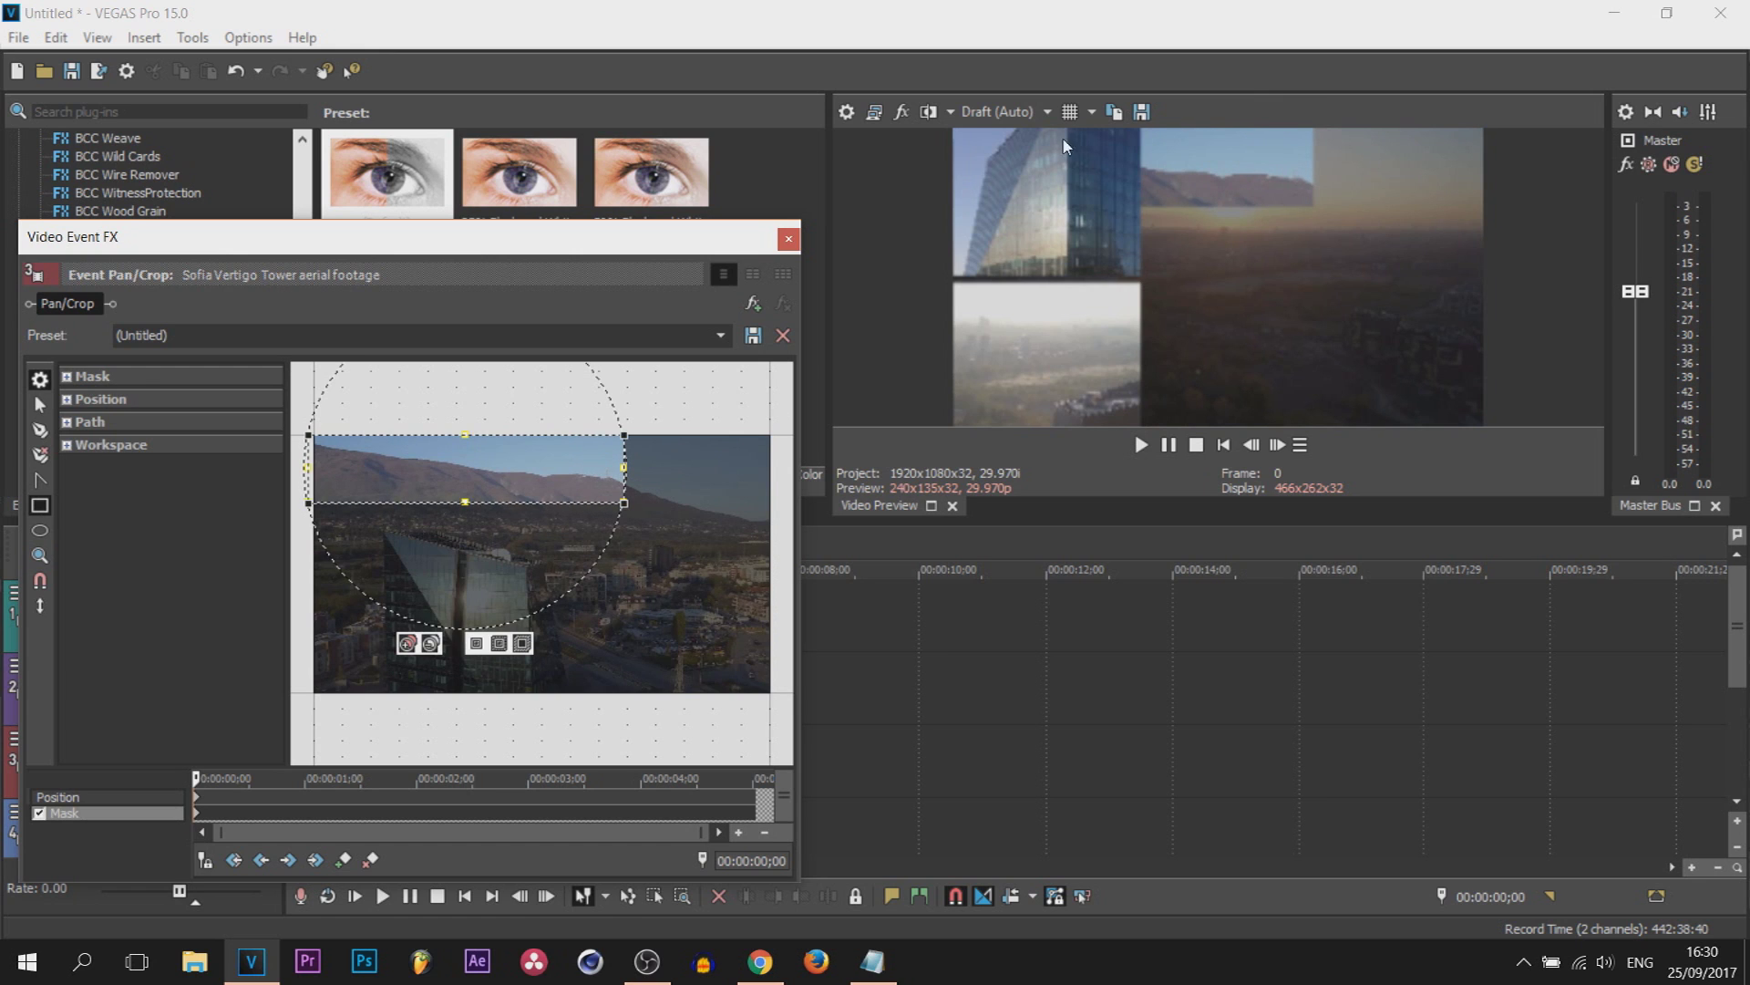
pyautogui.moveTo(464, 502); pyautogui.dragTo(488, 560)
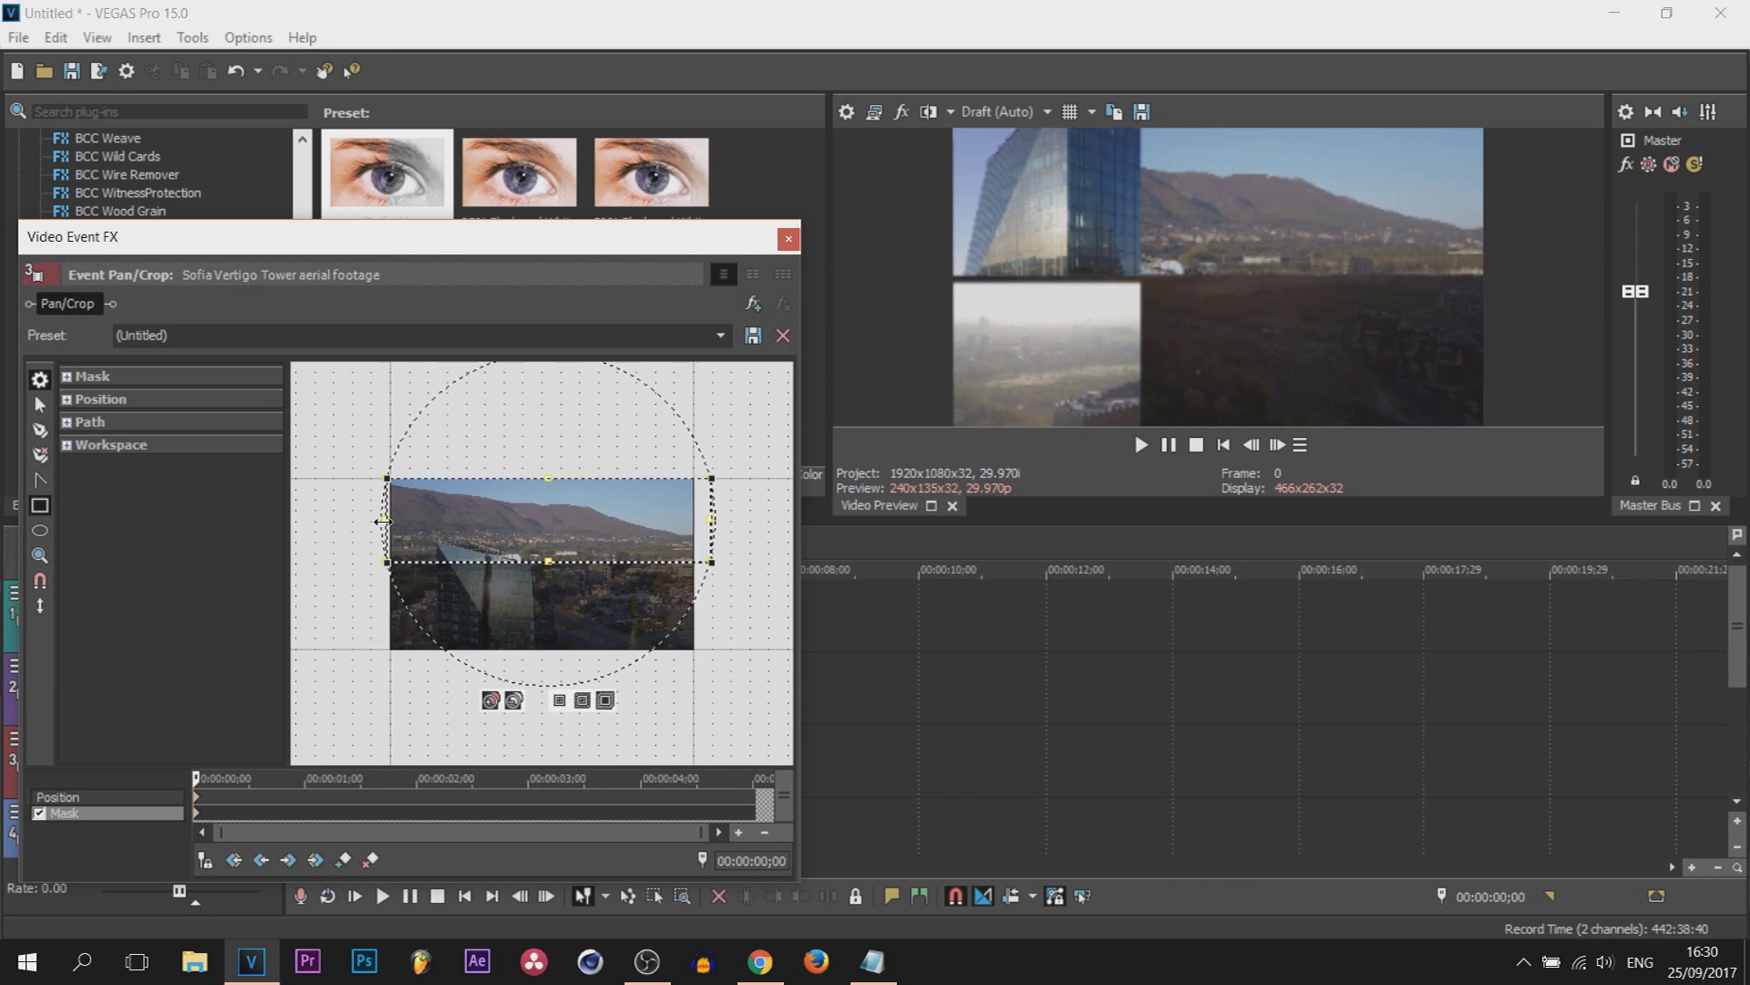
pyautogui.moveTo(388, 522); pyautogui.dragTo(498, 522)
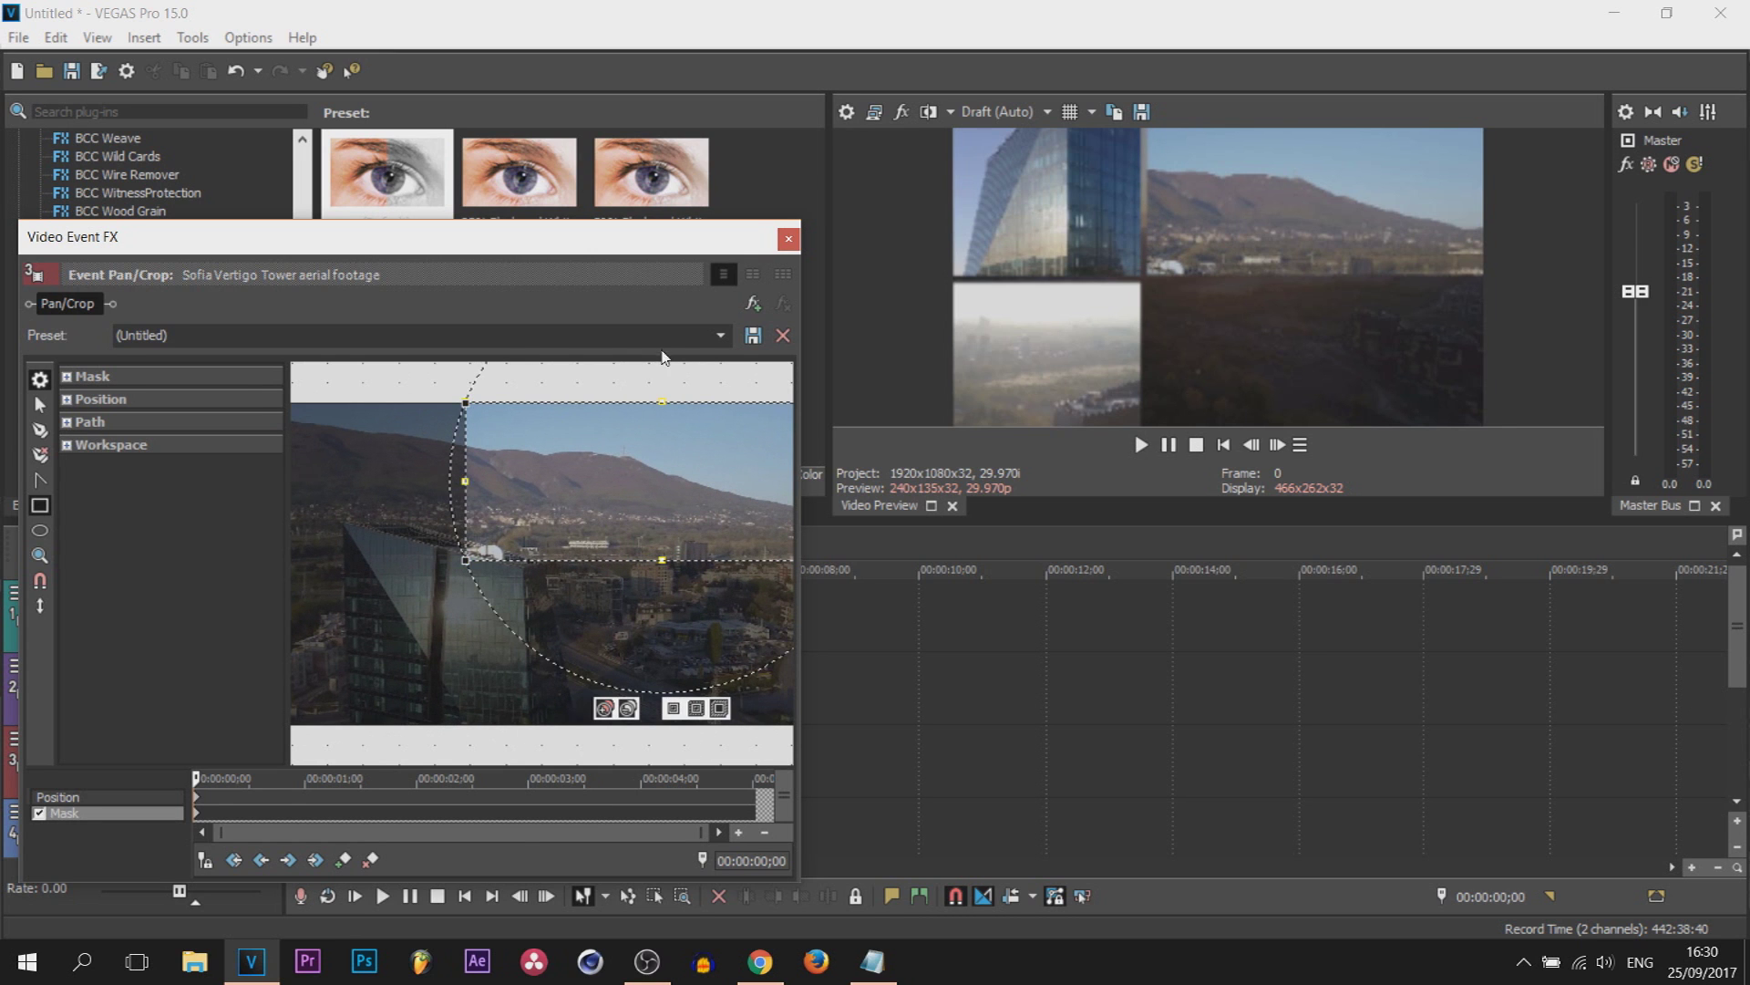
pyautogui.click(789, 239)
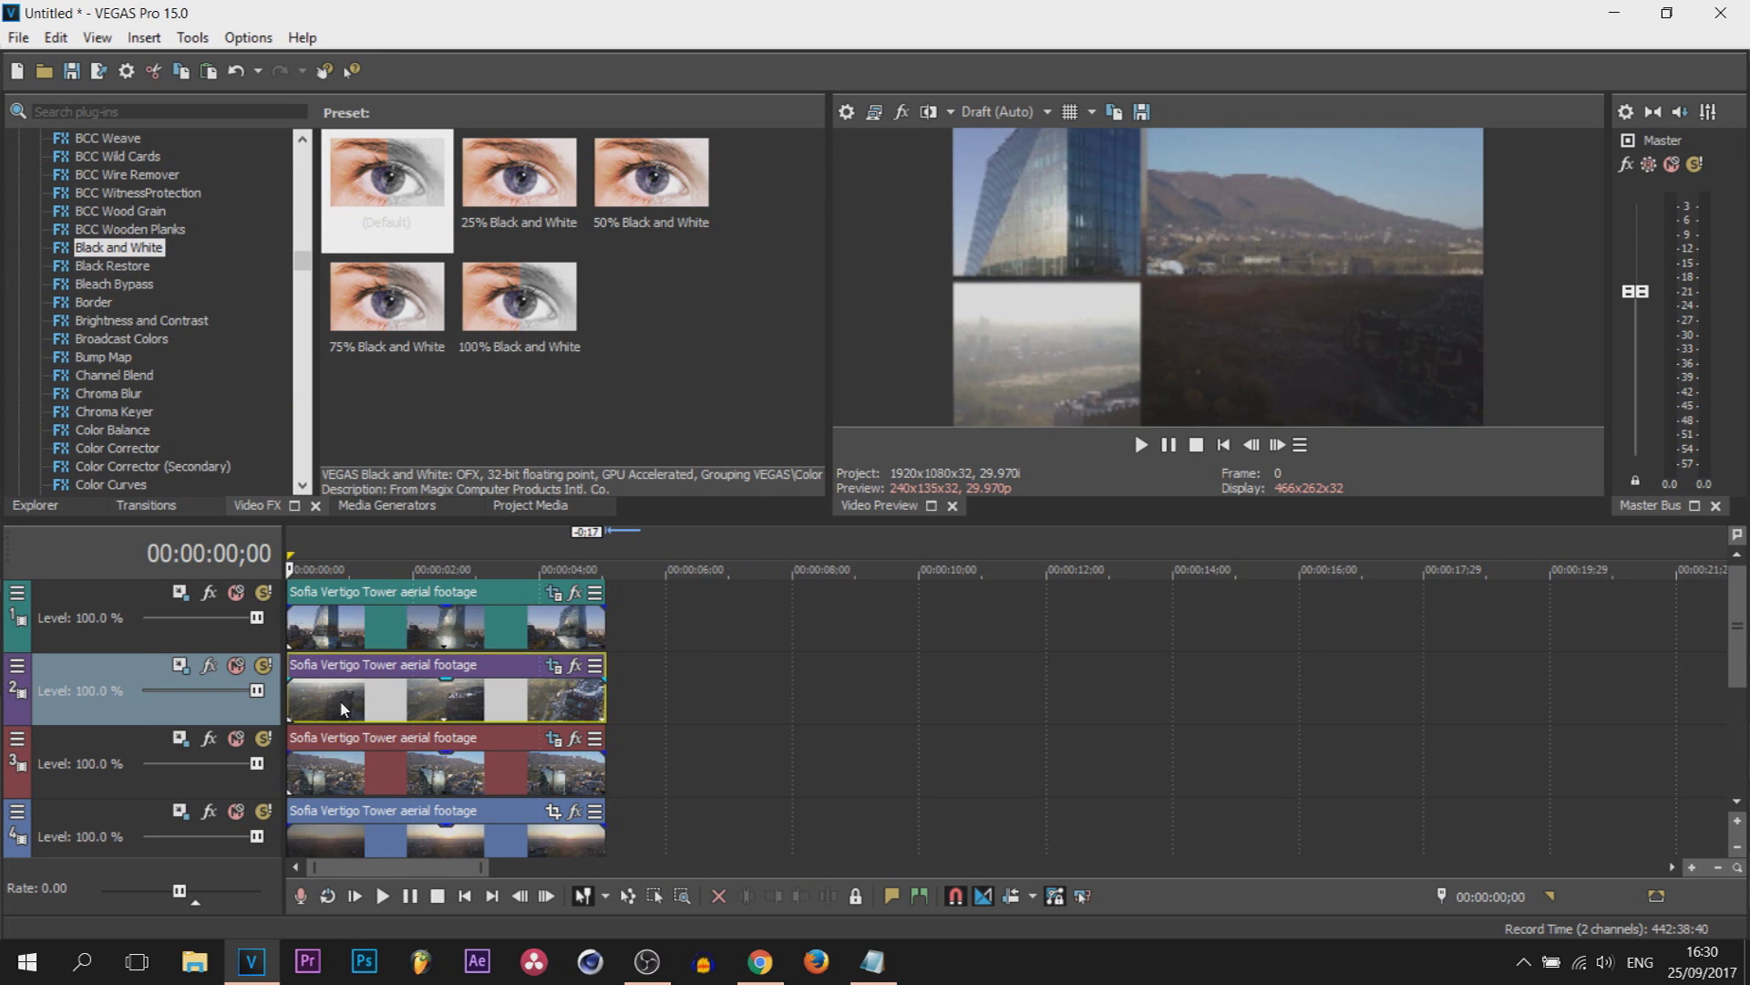
# Step: Copy the track 3 clip and paste its event attributes onto the track 4 clip
pyautogui.click(343, 775)
pyautogui.rightClick(342, 775)
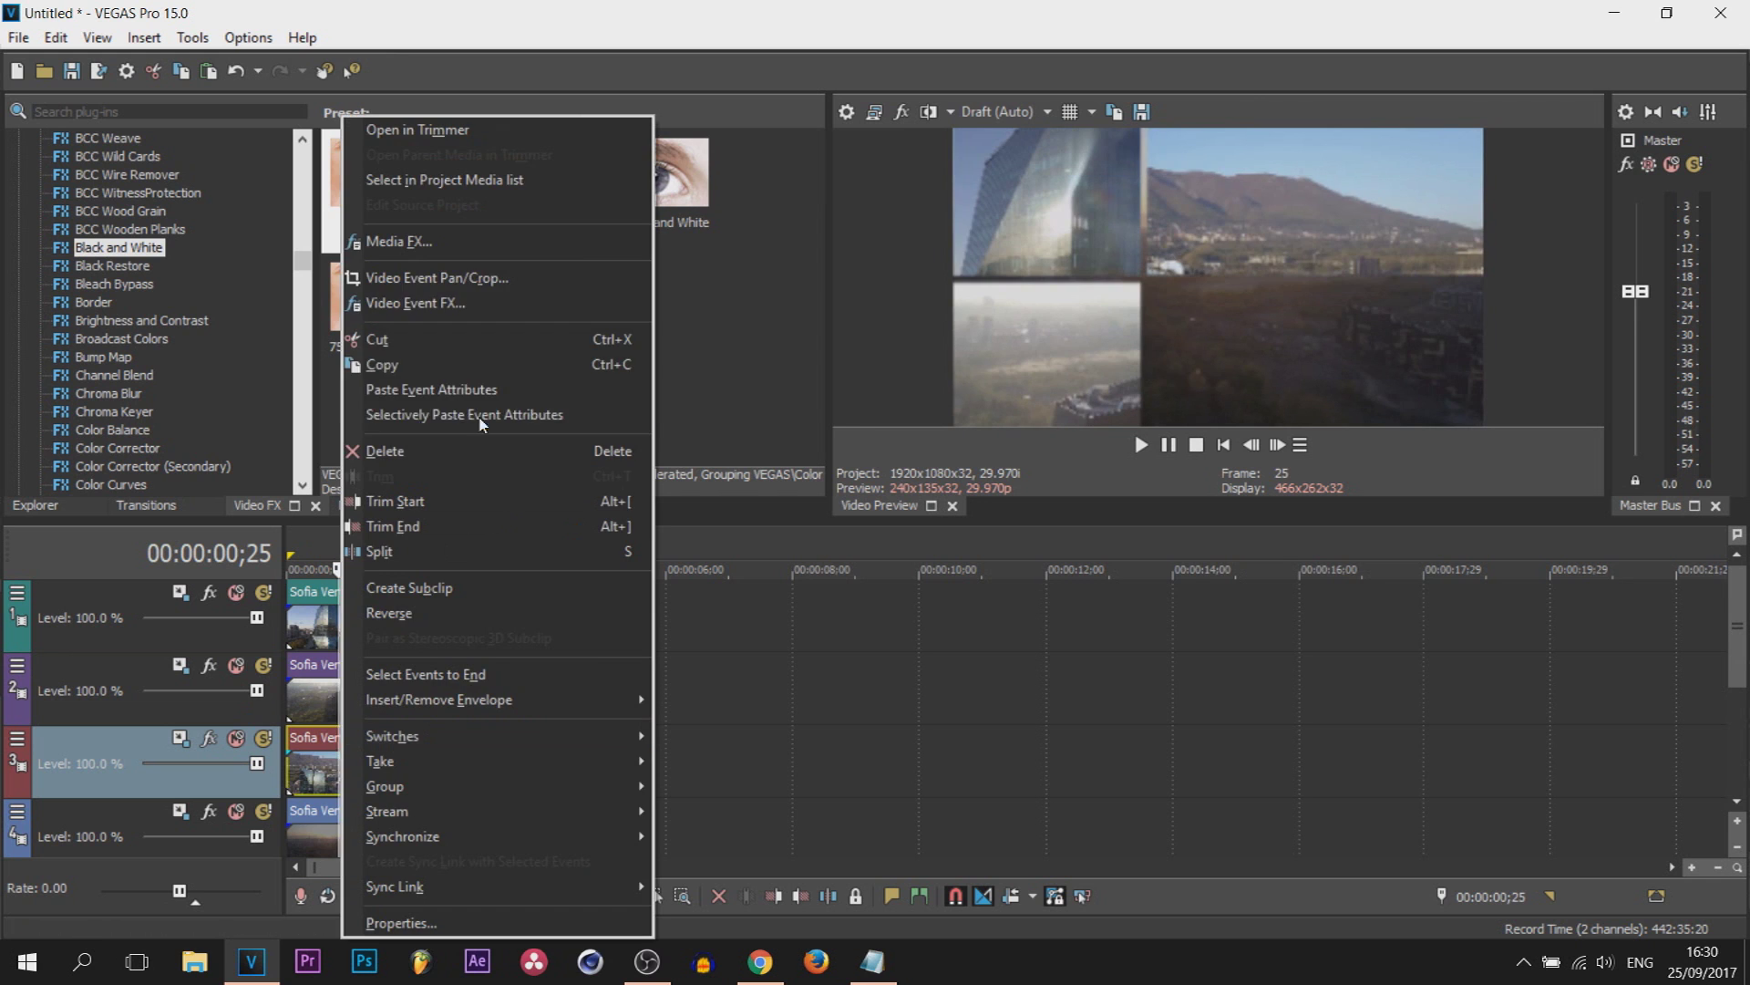
pyautogui.click(401, 365)
pyautogui.click(304, 843)
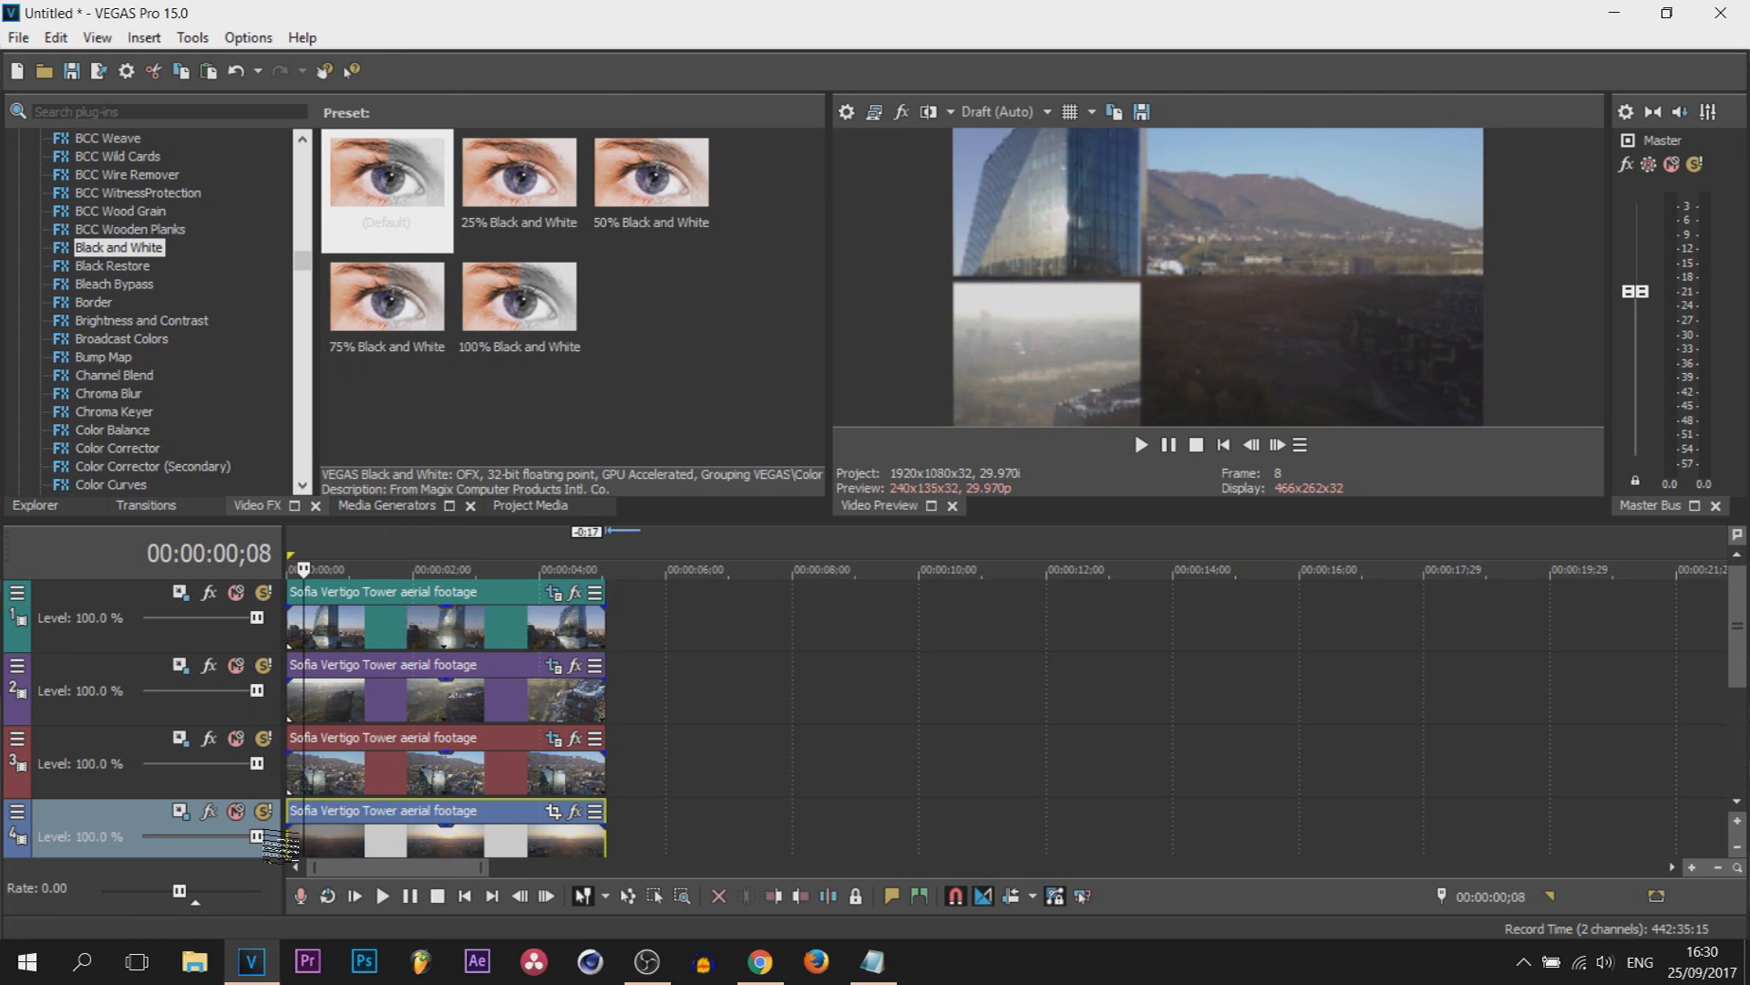
pyautogui.rightClick(291, 845)
pyautogui.click(403, 418)
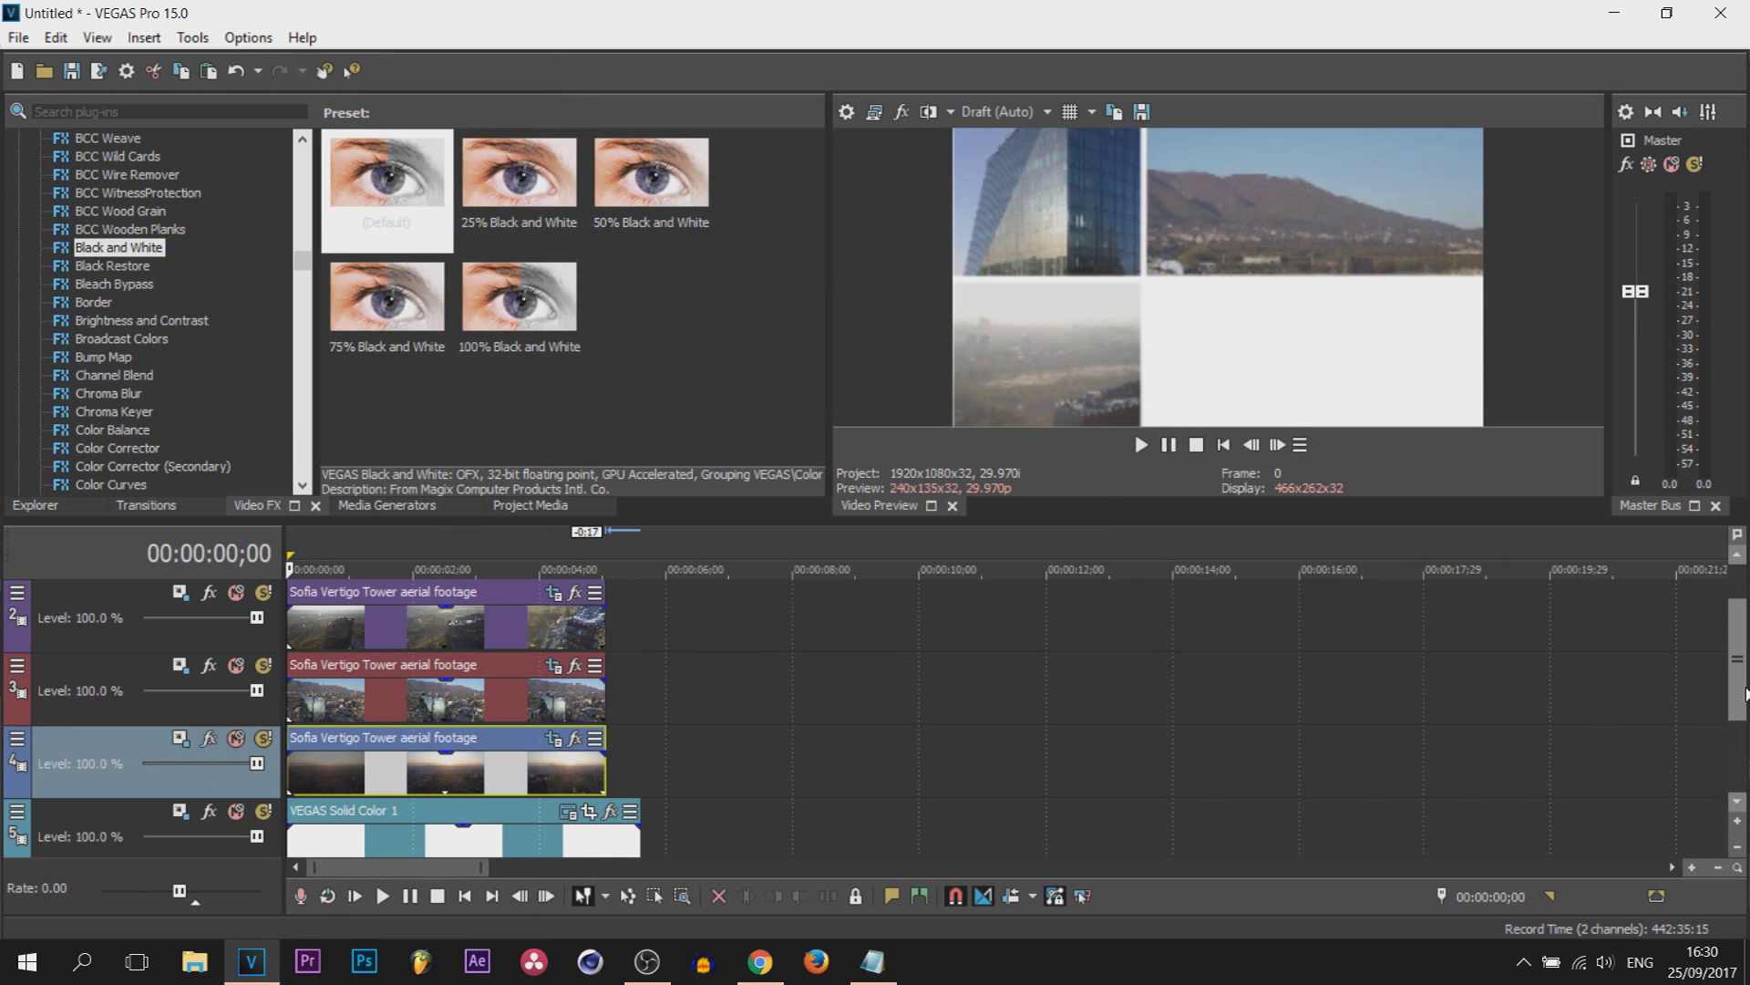
# Step: Open the track 4 clip's Pan/Crop position and move the sunset view down into the lower-right area below the mountains
pyautogui.scroll(-1, 1737, 657)
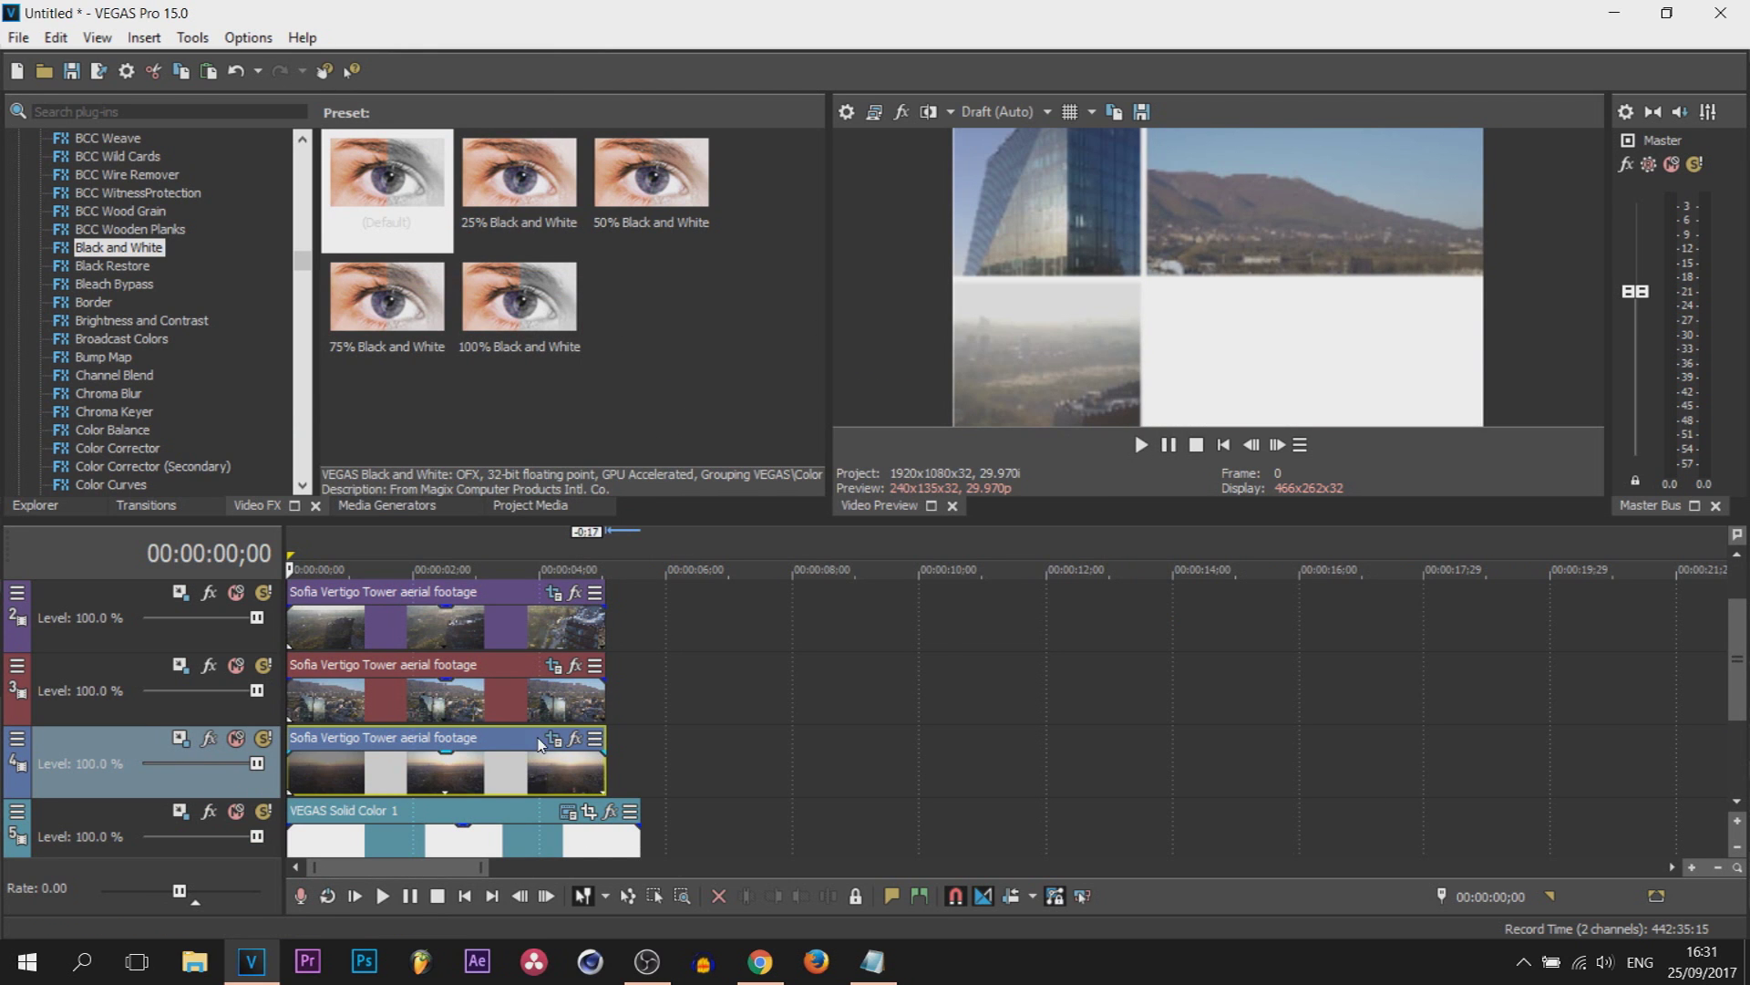
pyautogui.click(574, 738)
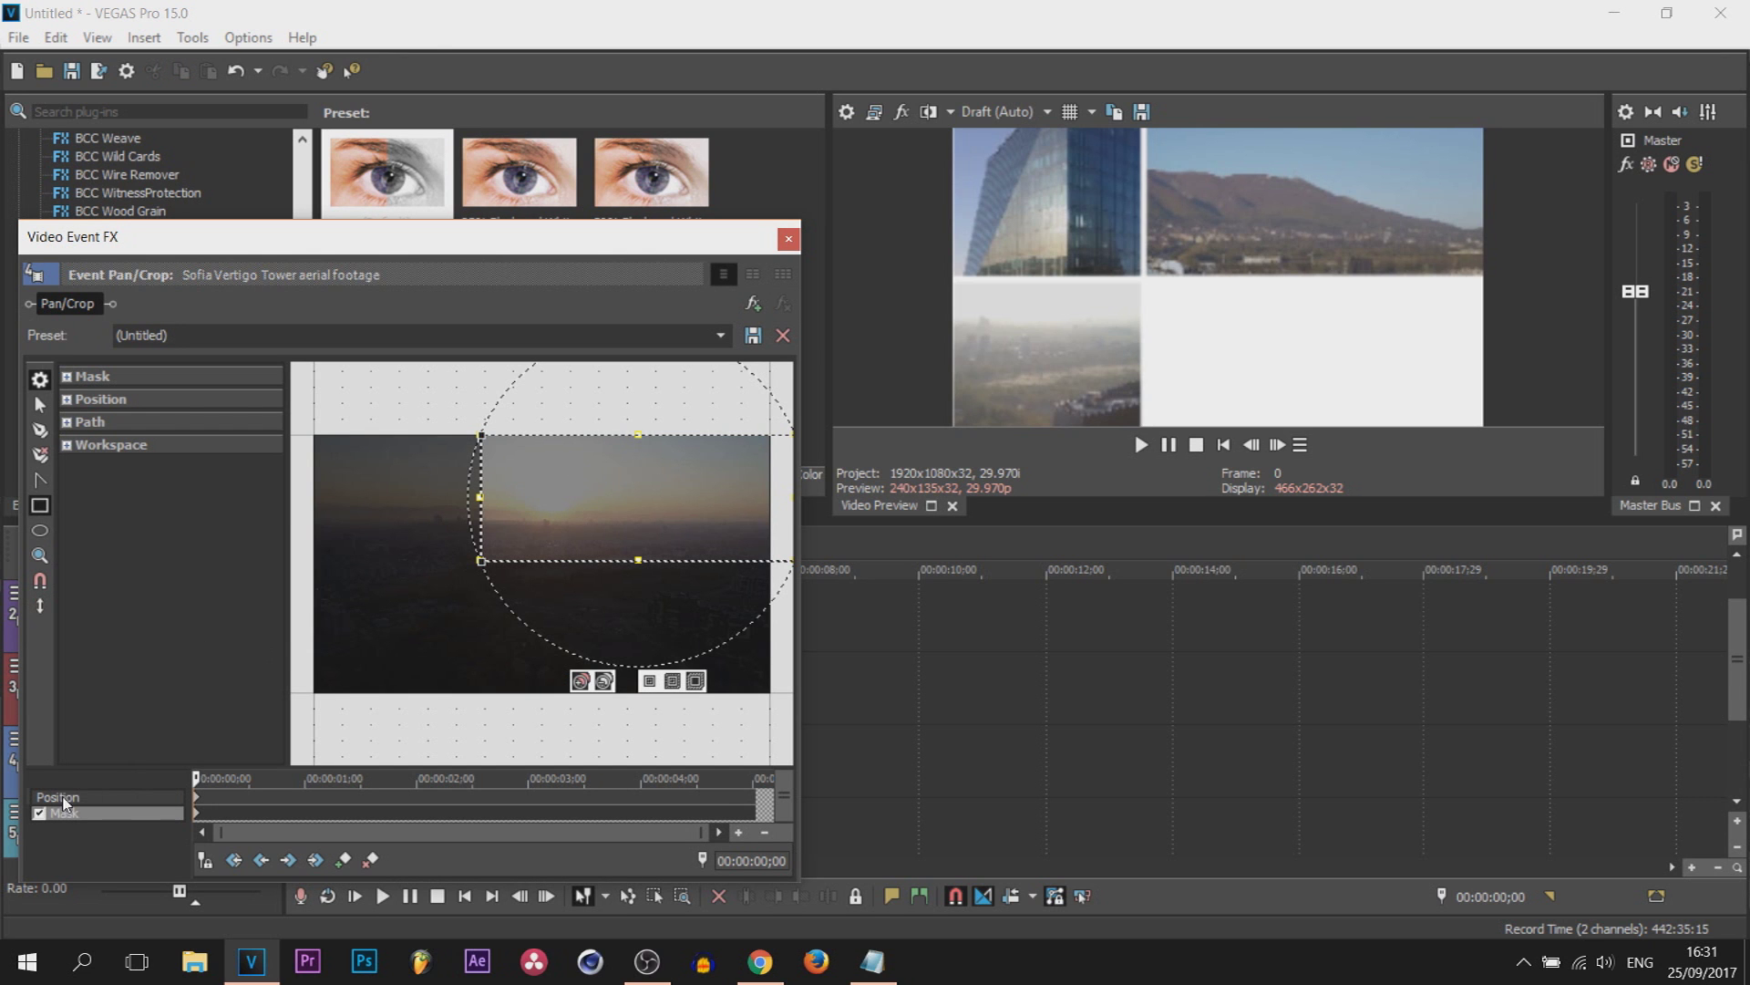
pyautogui.moveTo(638, 524); pyautogui.dragTo(663, 435)
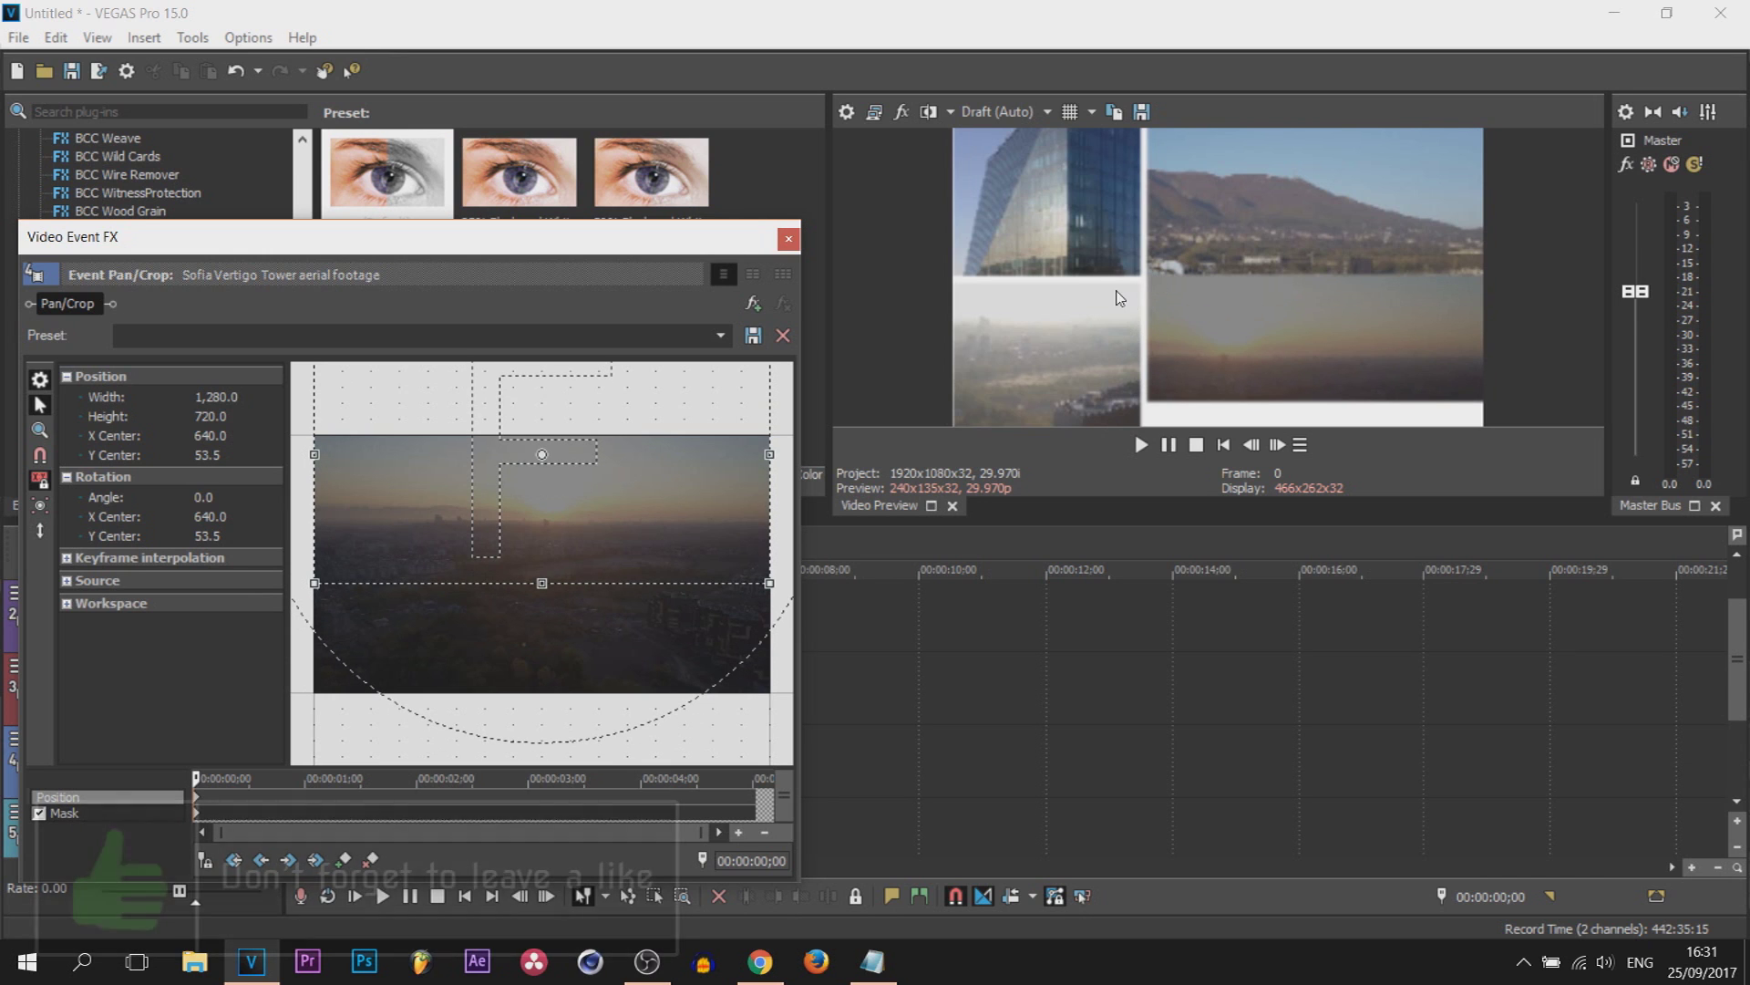
pyautogui.moveTo(601, 515); pyautogui.dragTo(601, 480)
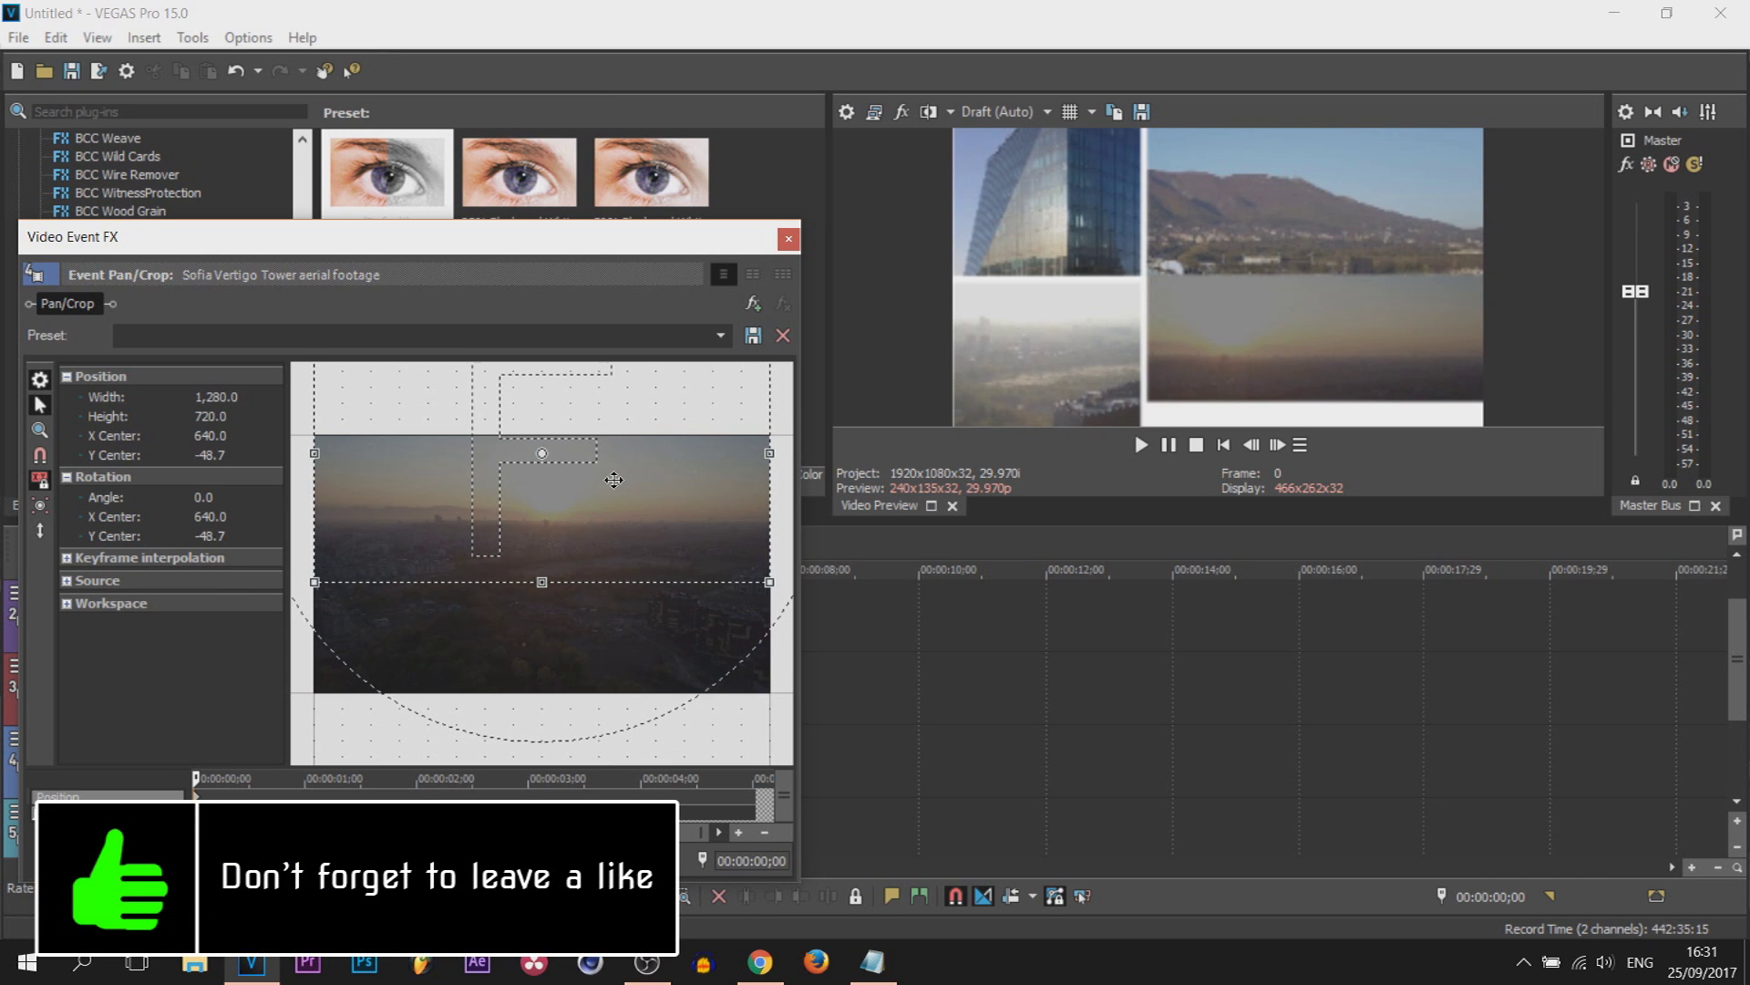
# Step: Set the preview quality to Best (Full), fine-tune the track 4 clip's position to Y Center -10.4, and close the editor
pyautogui.click(999, 110)
pyautogui.moveTo(1021, 187)
pyautogui.click(1135, 208)
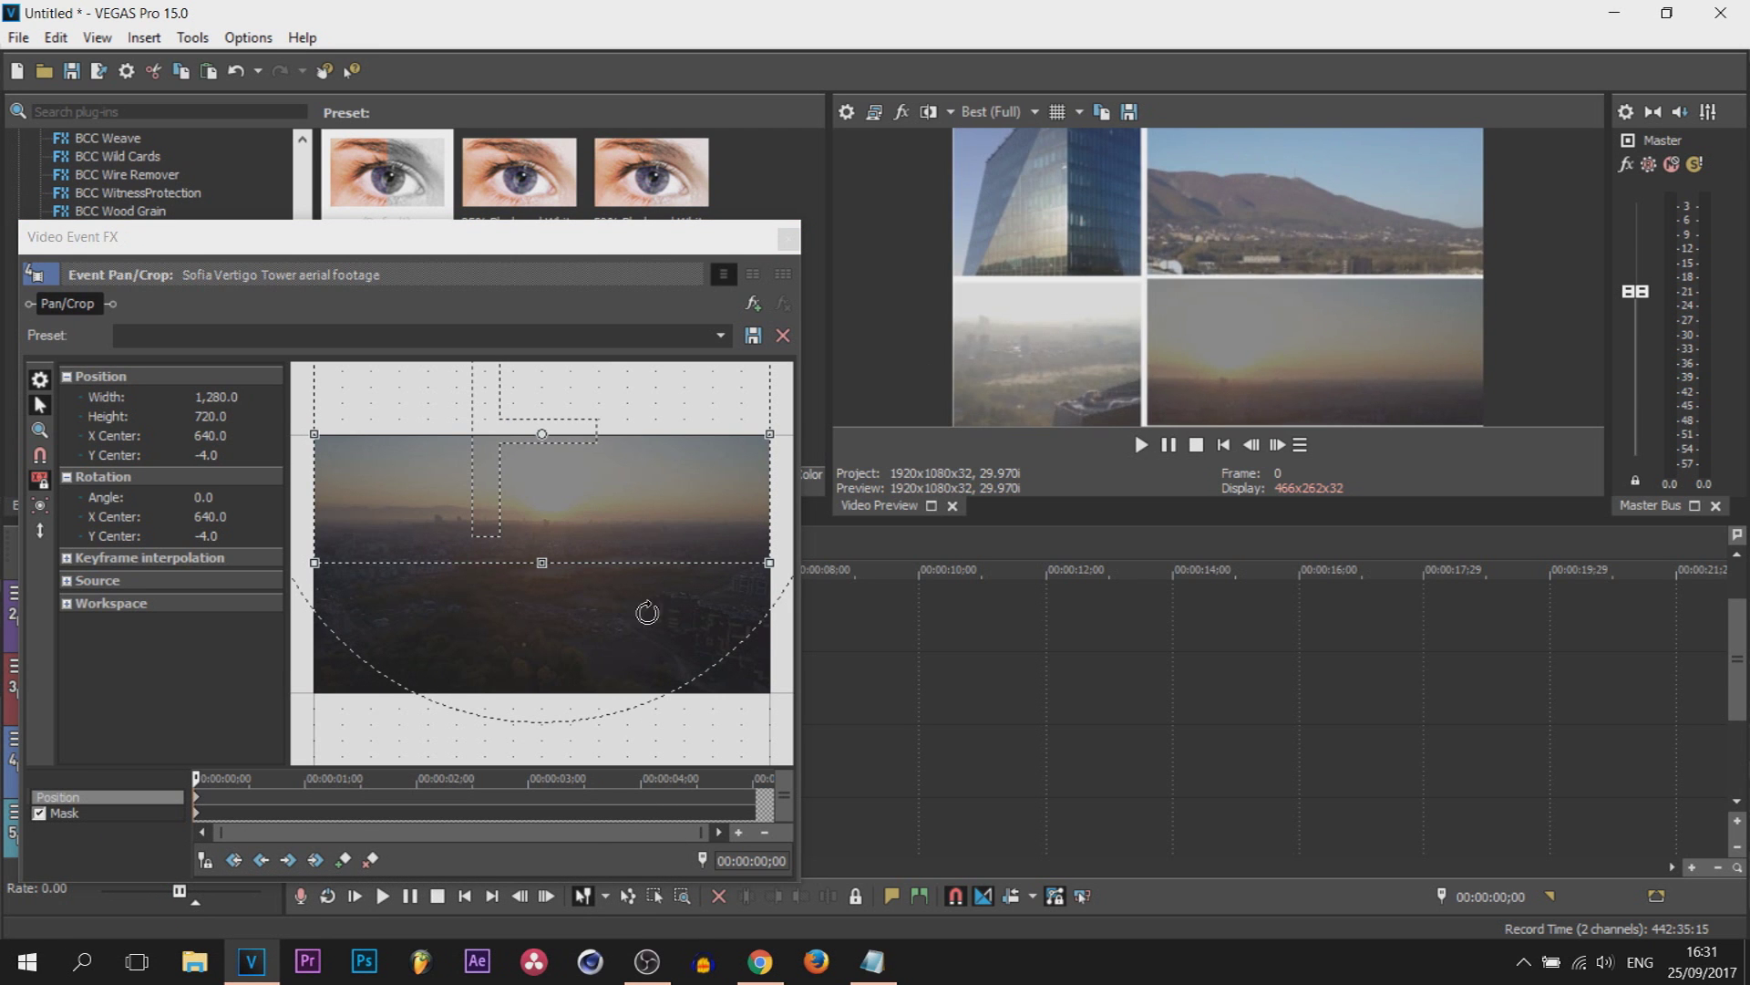
pyautogui.click(656, 526)
pyautogui.moveTo(656, 526); pyautogui.dragTo(656, 524)
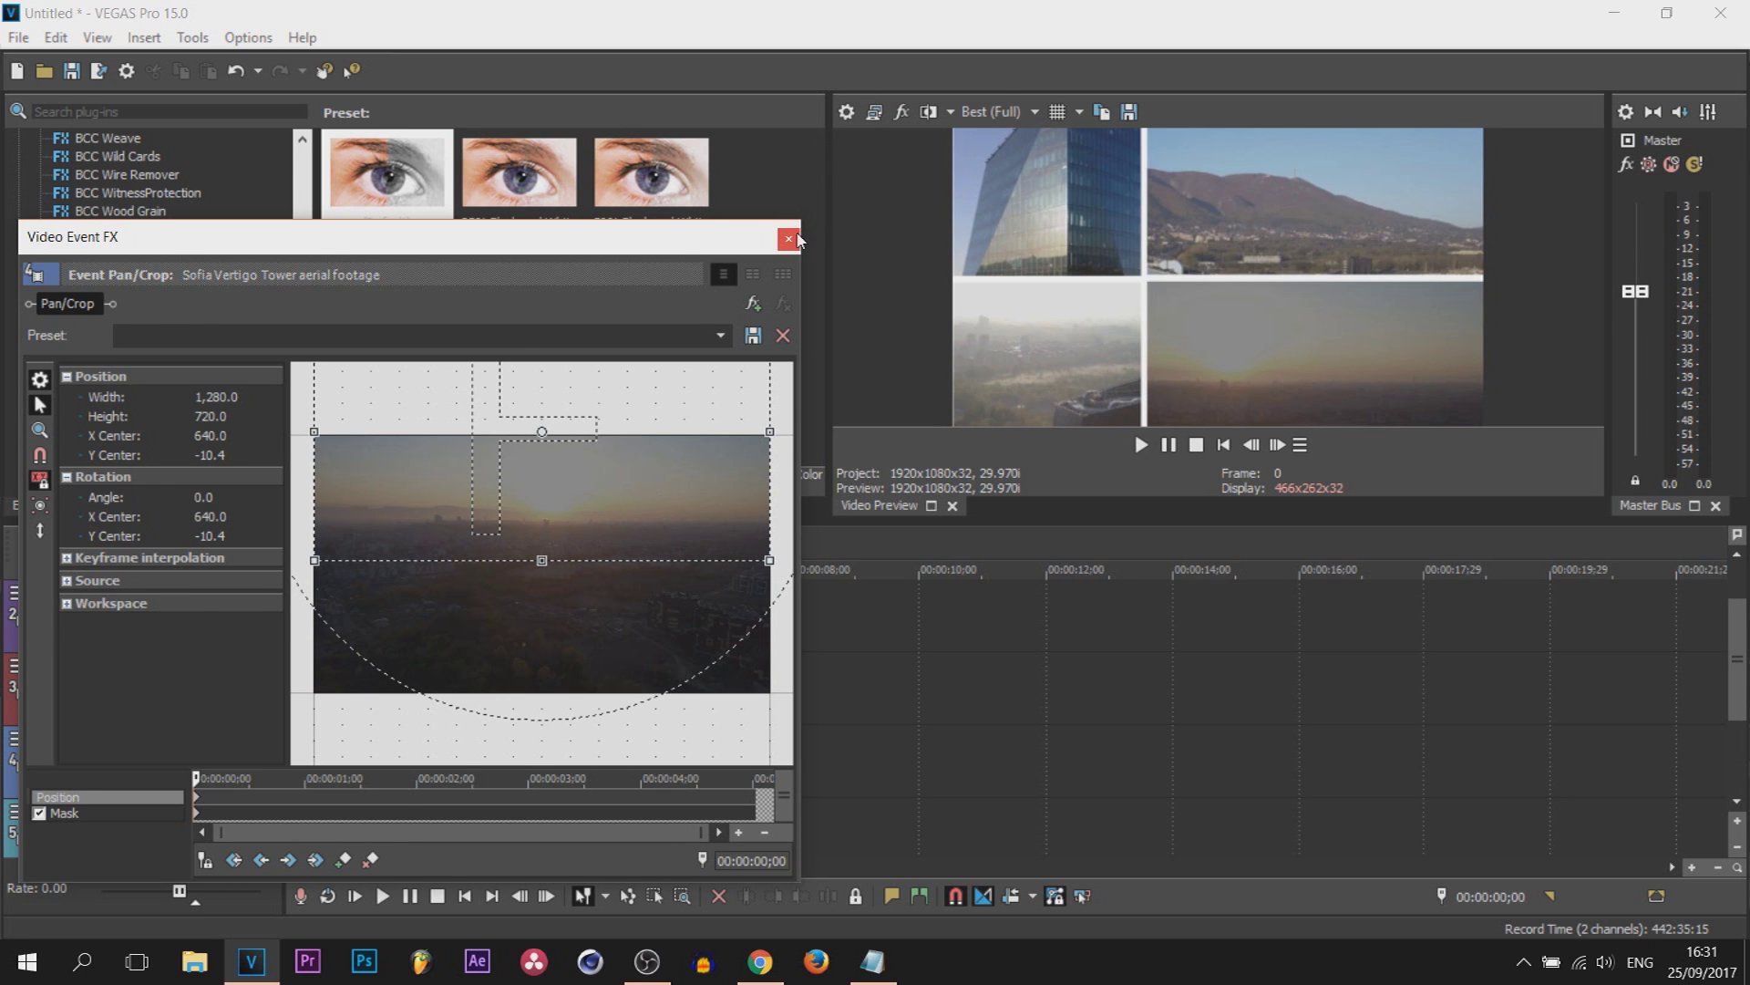
pyautogui.click(797, 240)
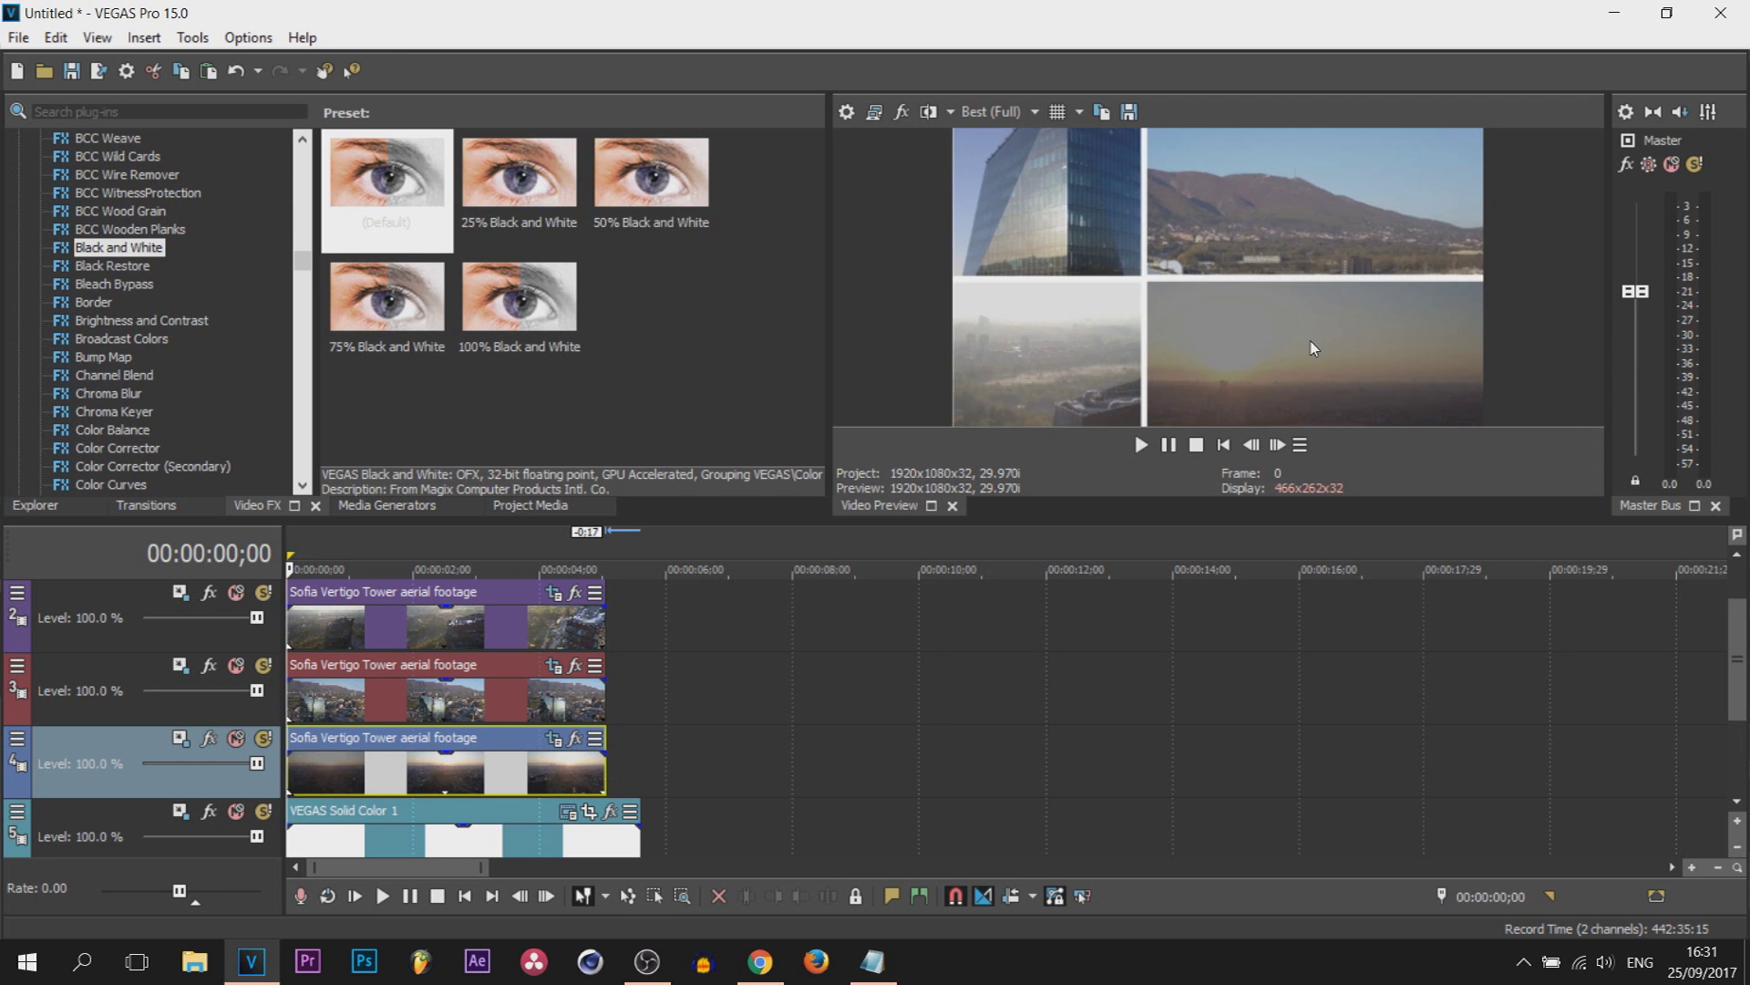
# Step: Set the preview quality to Preview (Auto), play the four-way split screen up to about three seconds, and select the track 2 clip
pyautogui.click(1003, 111)
pyautogui.moveTo(1002, 157)
pyautogui.click(1130, 157)
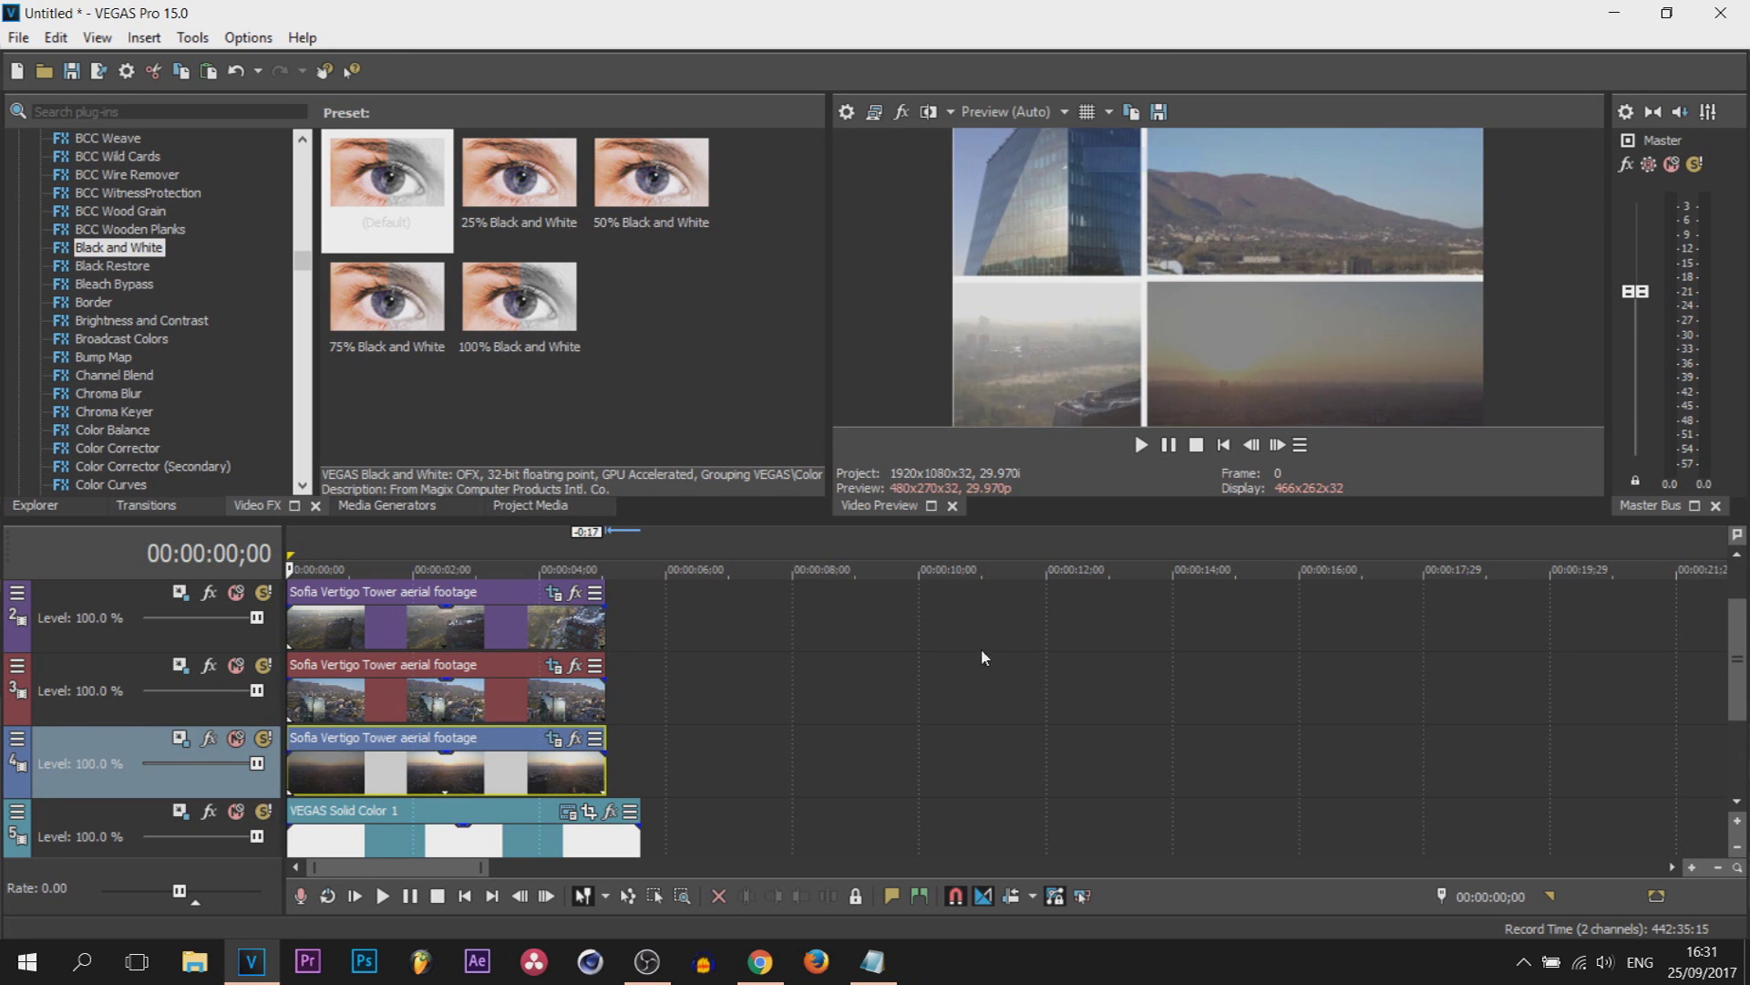
pyautogui.click(1169, 446)
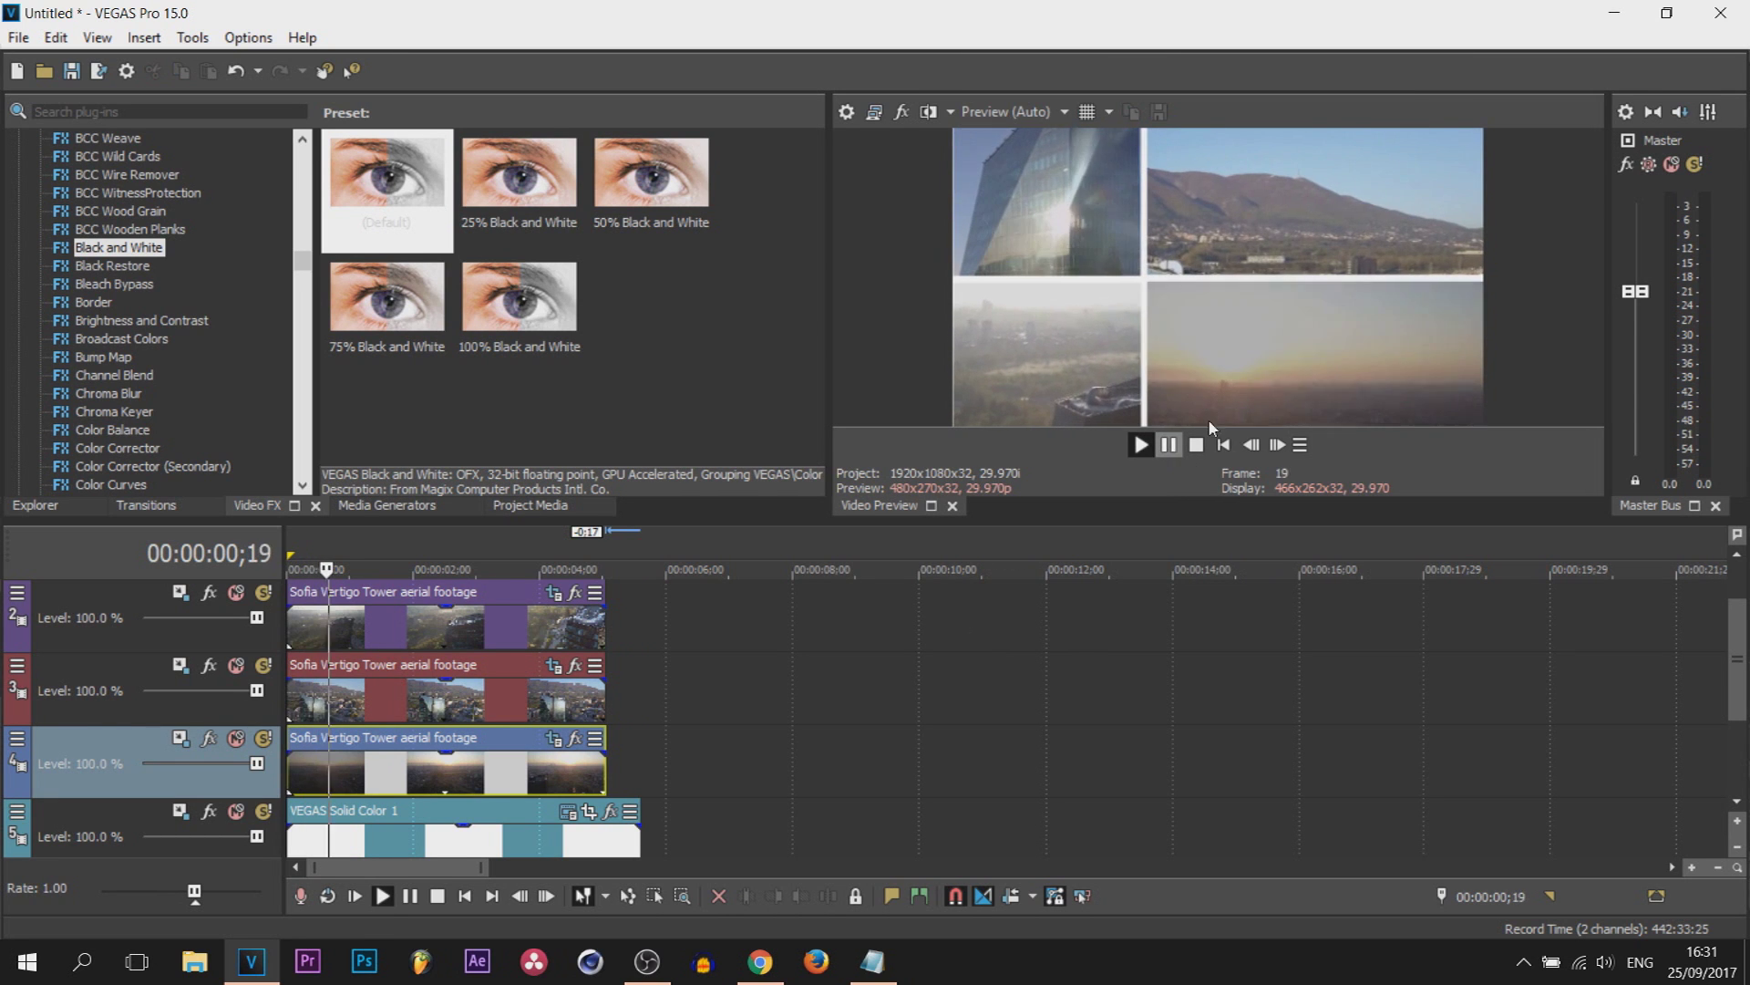
pyautogui.click(1168, 447)
pyautogui.click(303, 621)
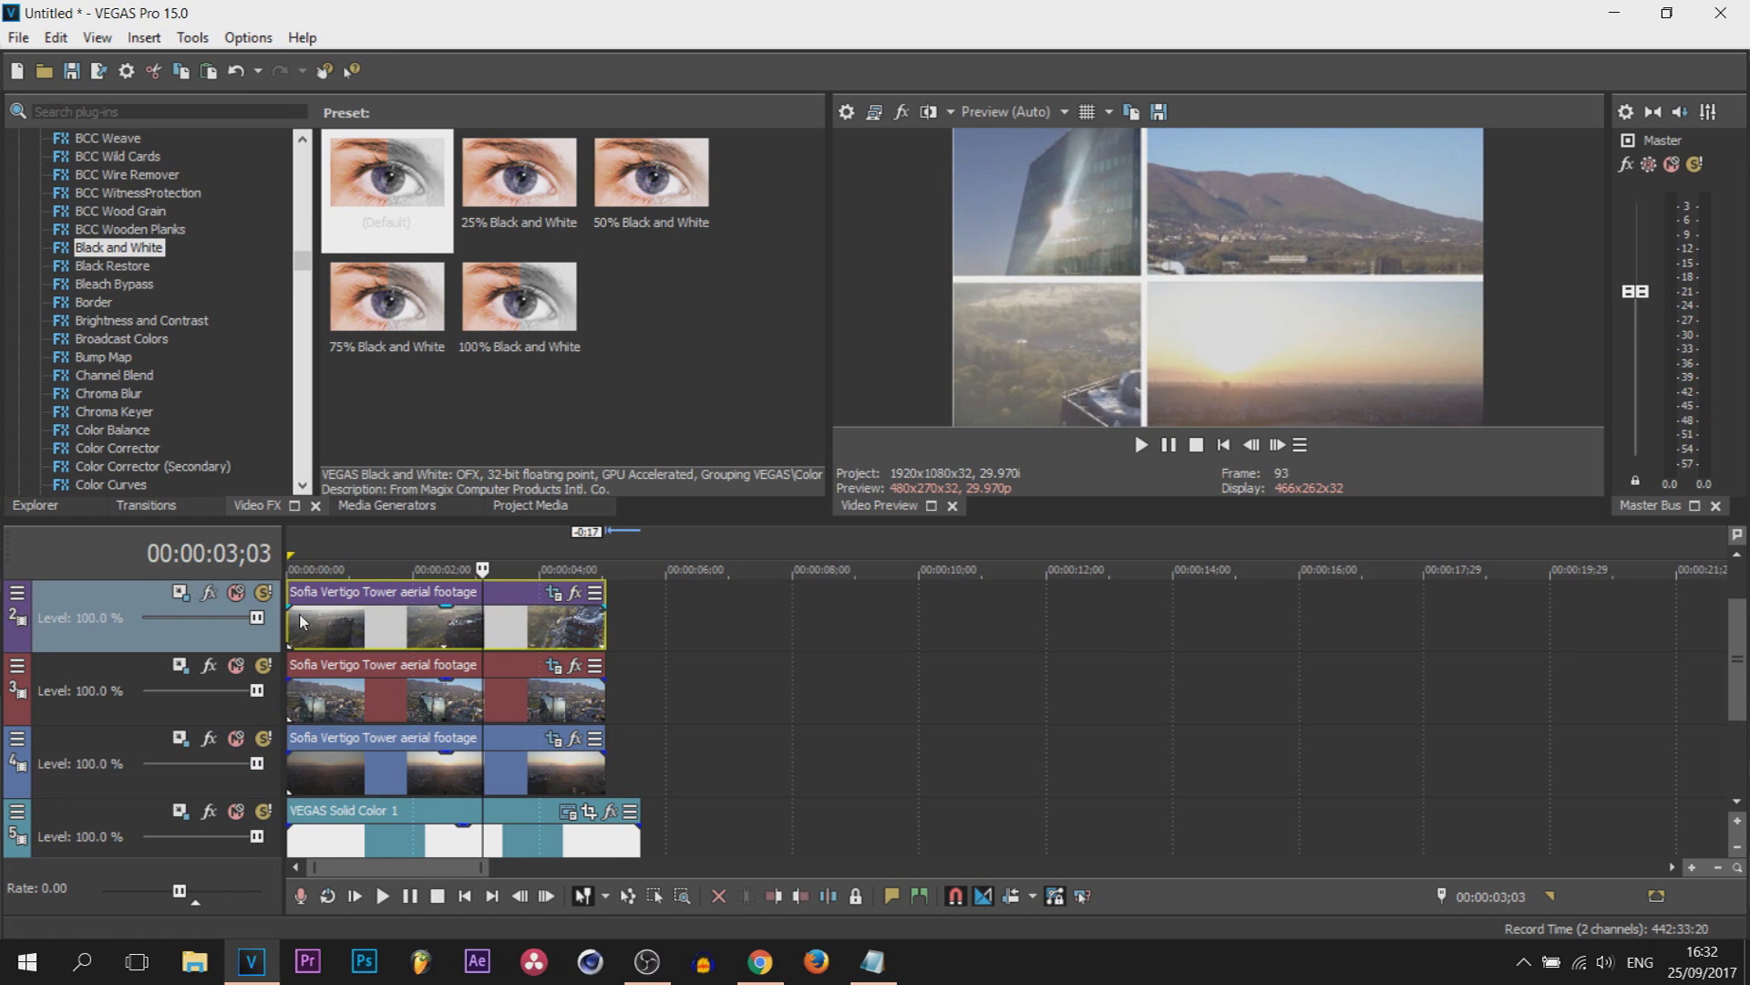
# Step: Play the four-way split screen briefly and apply the default Black and White effect to the track 2 clip
pyautogui.press('space')
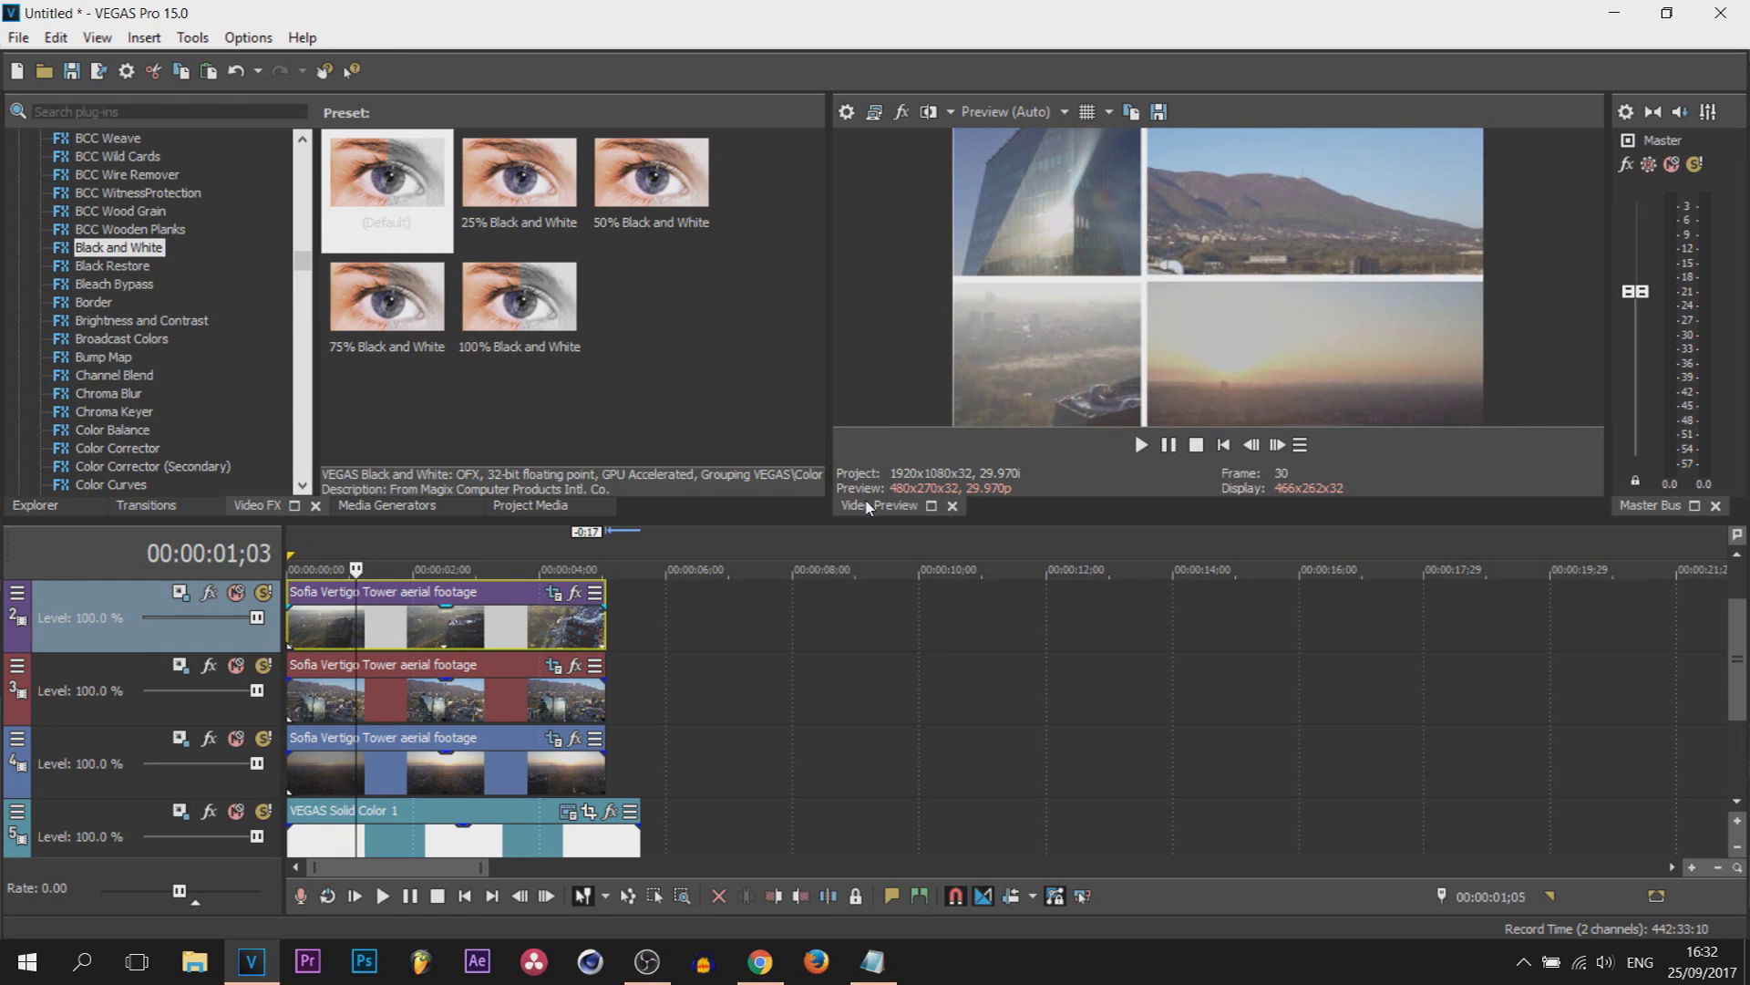
pyautogui.scroll(-3, 401, 674)
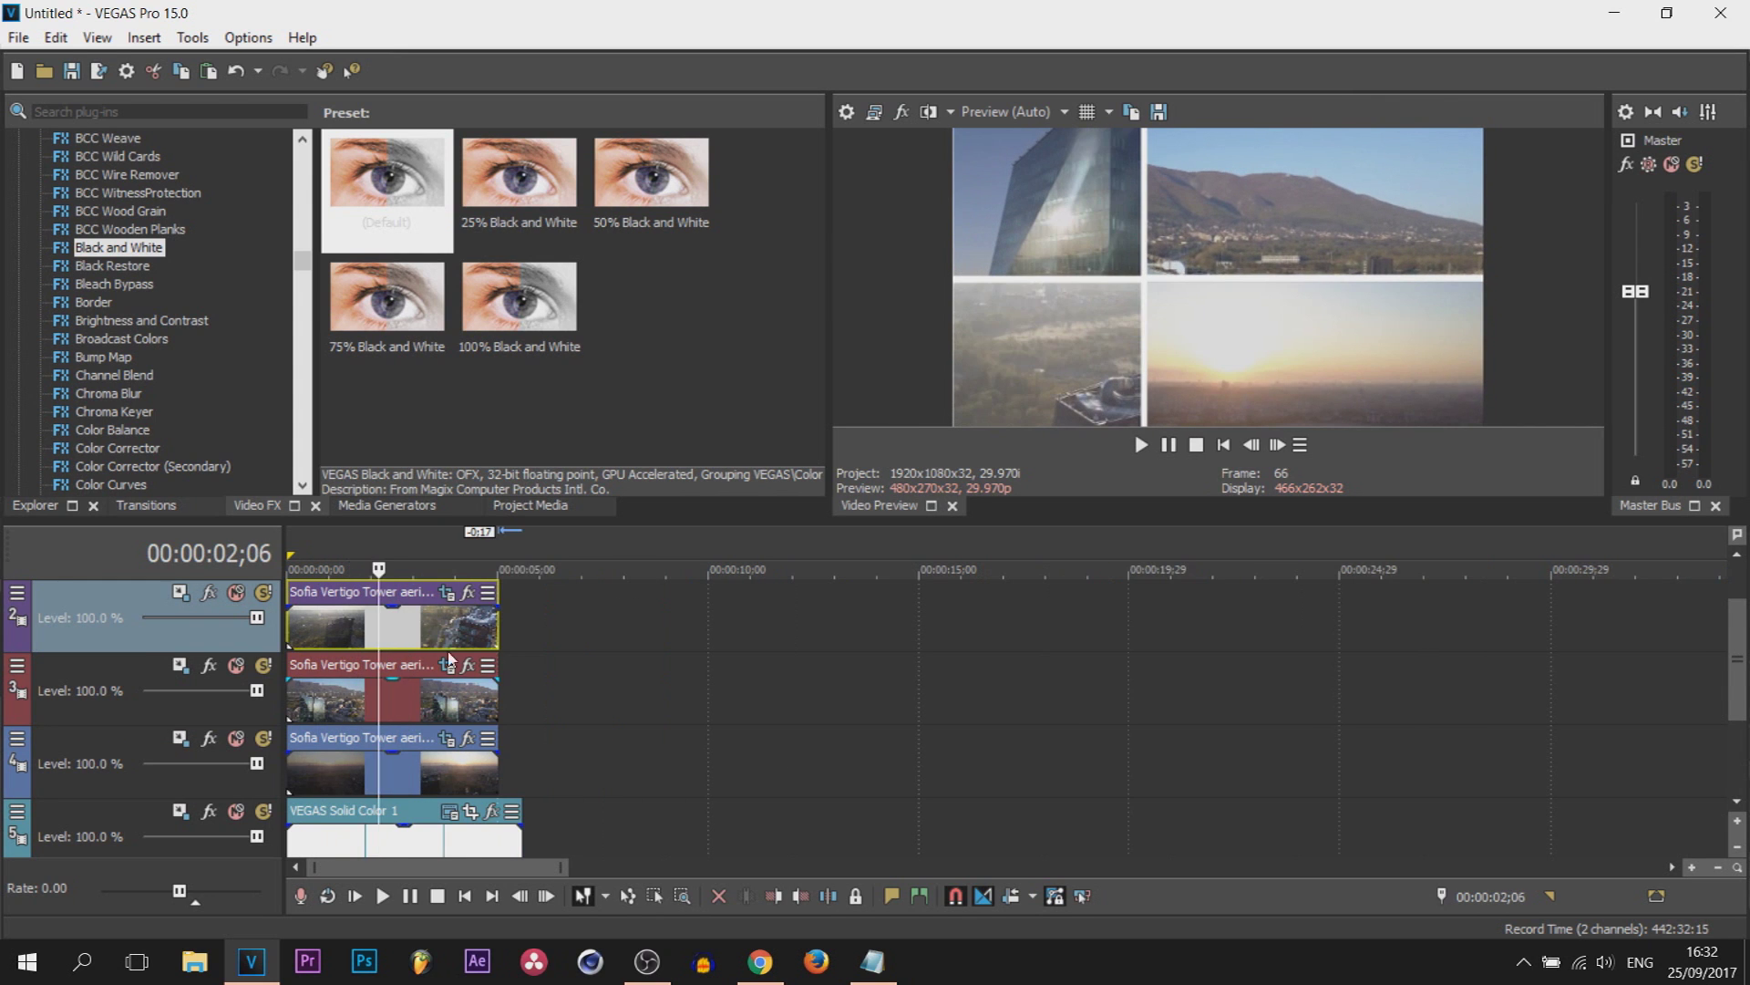
pyautogui.moveTo(387, 187); pyautogui.dragTo(394, 652)
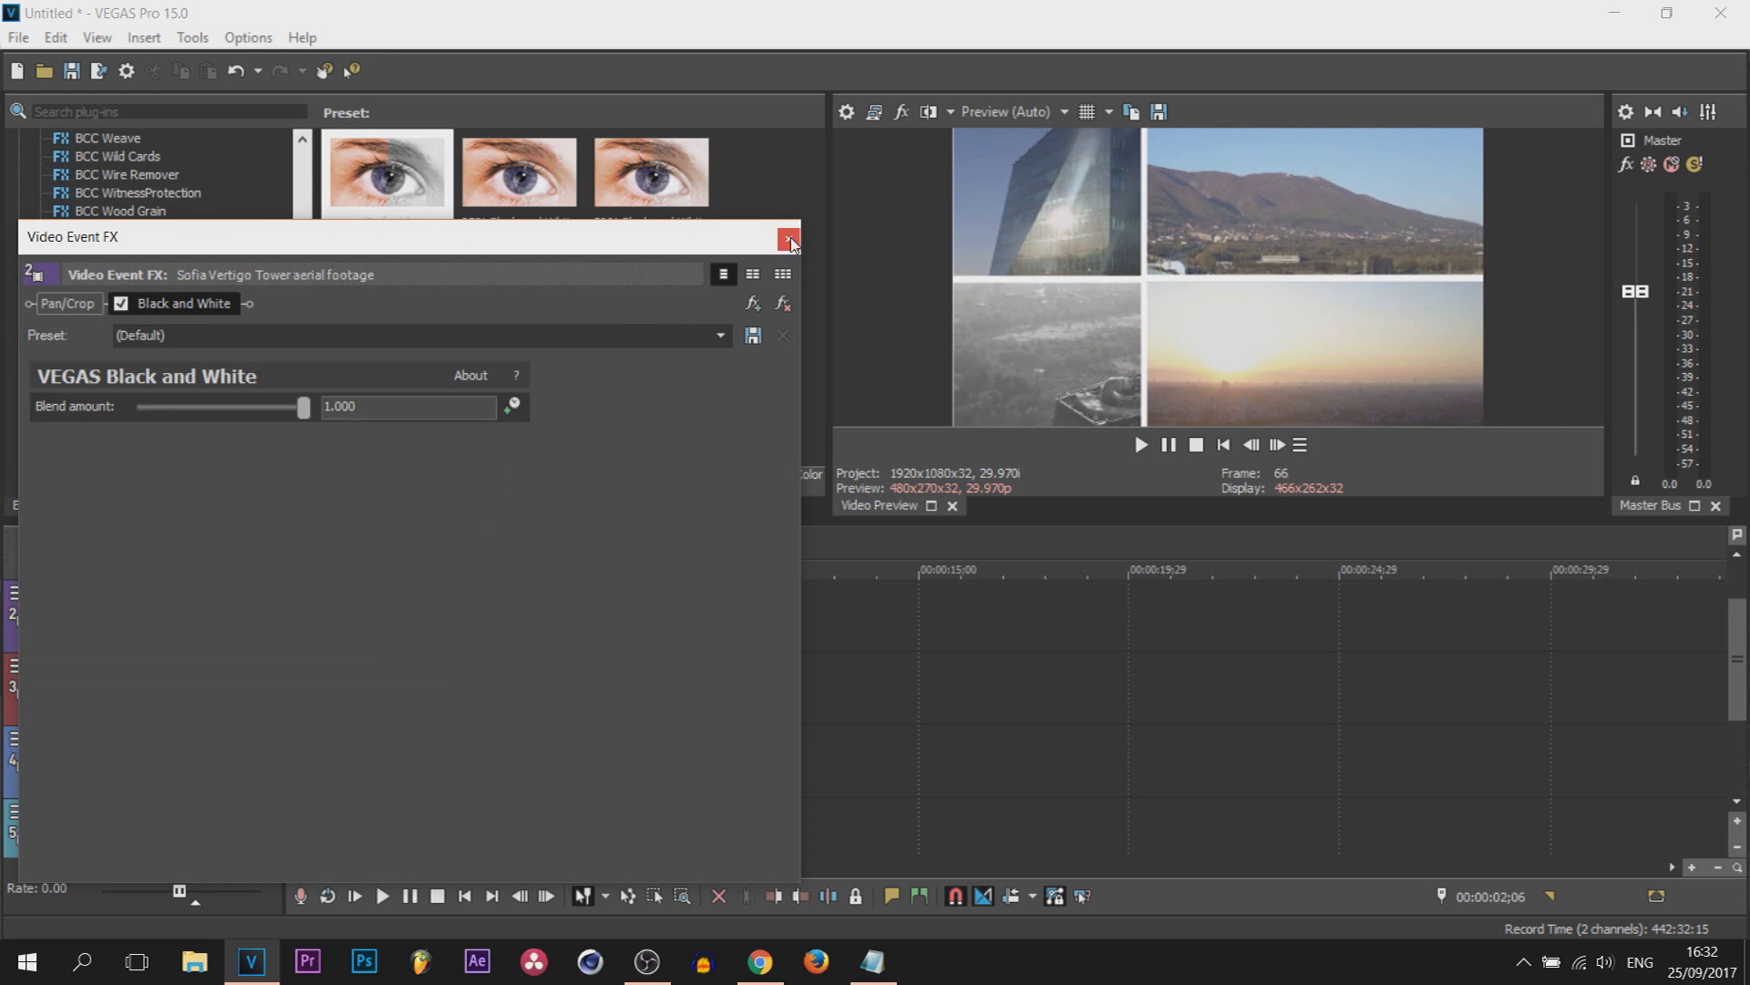
pyautogui.click(789, 240)
# Step: Apply the default Black and White effect to the track 4 and track 1 clips, and remove it from the track 2 clip
pyautogui.click(343, 766)
pyautogui.moveTo(422, 173); pyautogui.dragTo(395, 764)
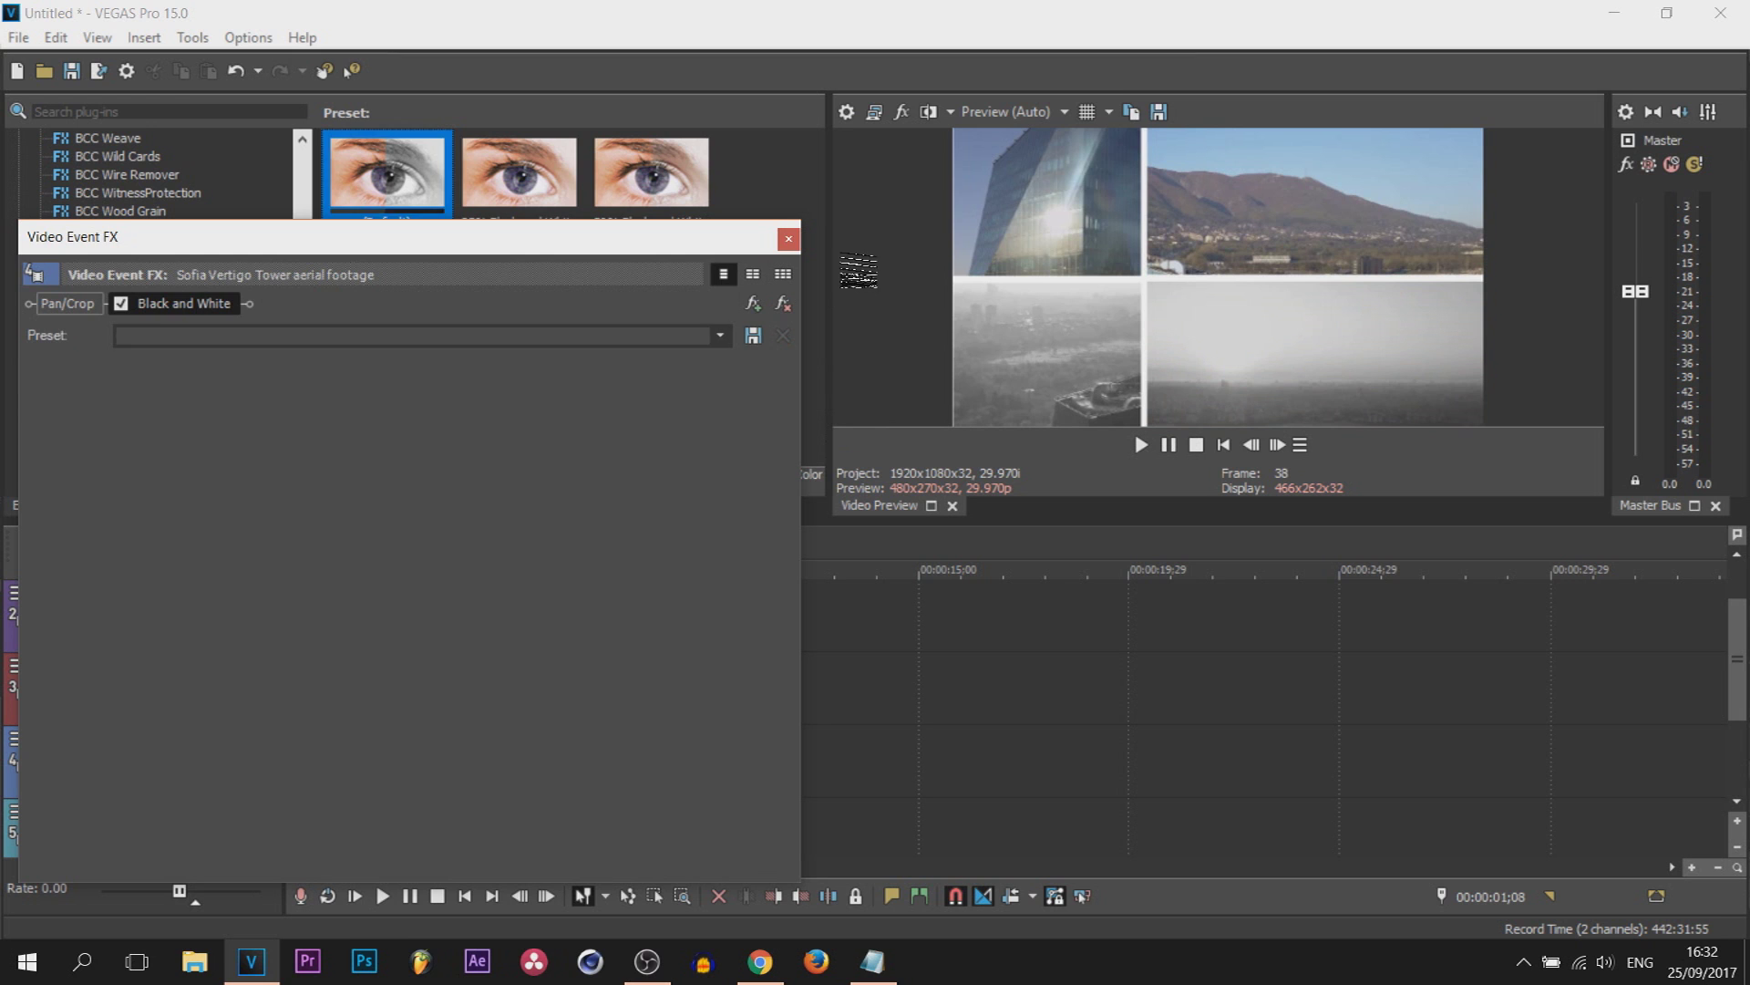
pyautogui.click(789, 239)
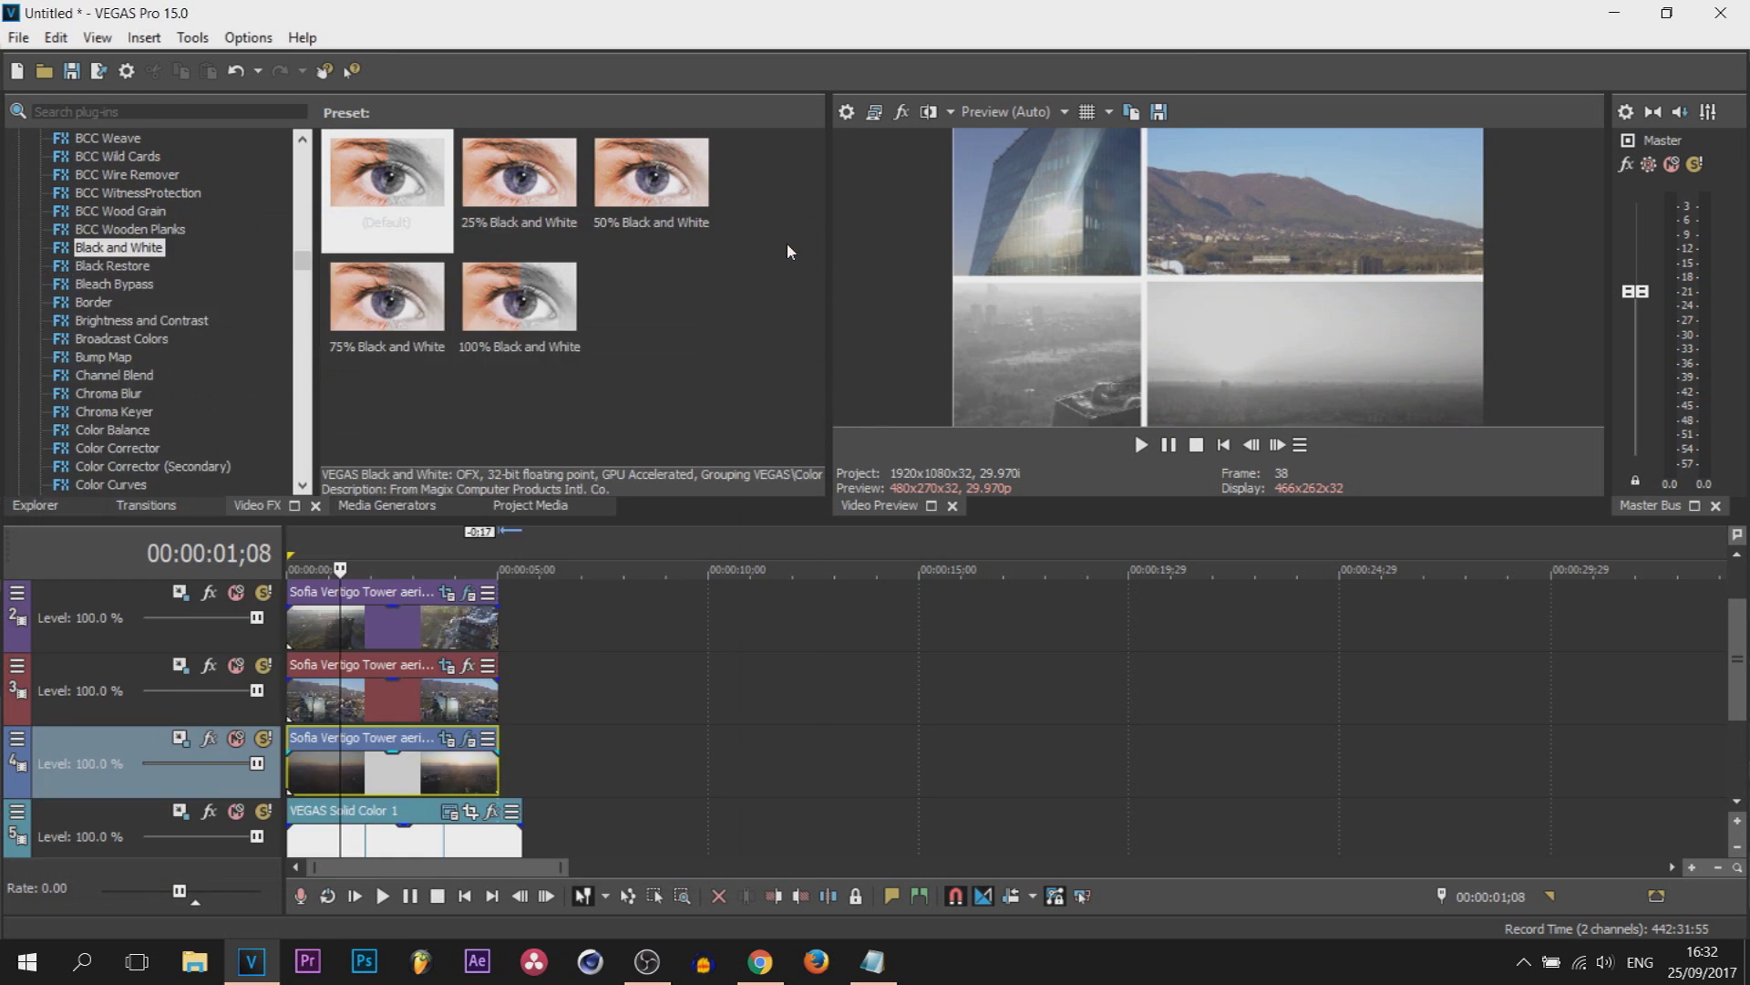
pyautogui.doubleClick(377, 200)
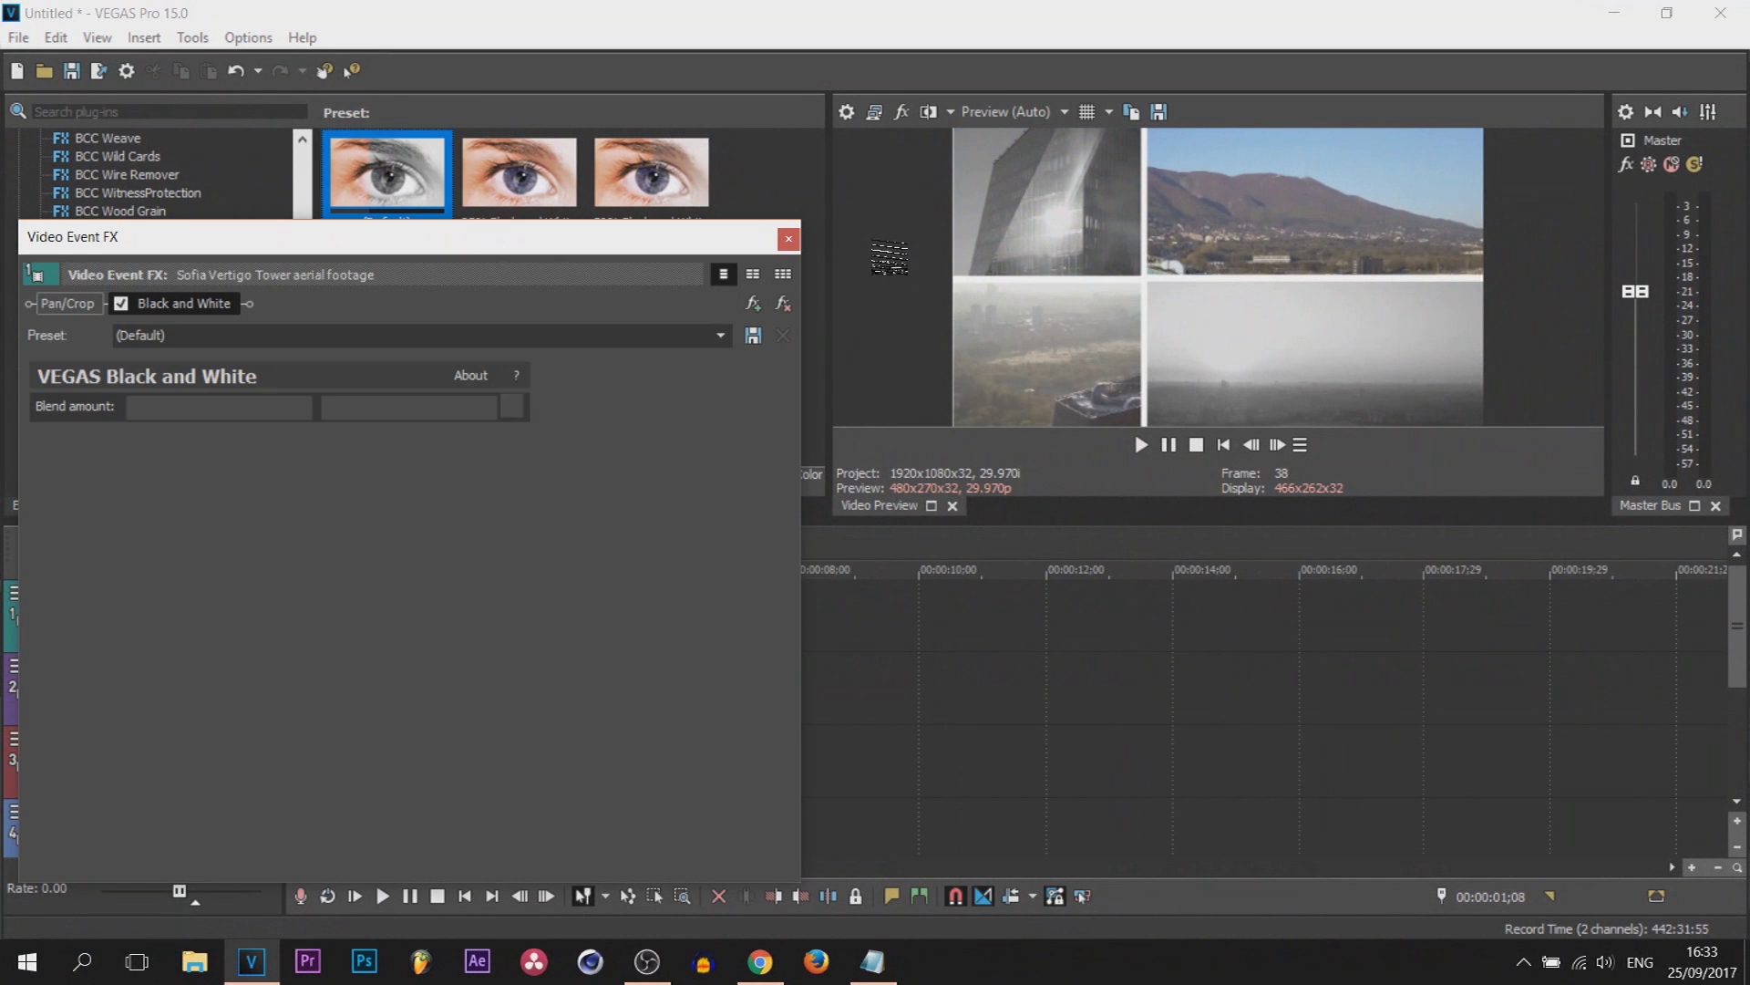
pyautogui.click(789, 239)
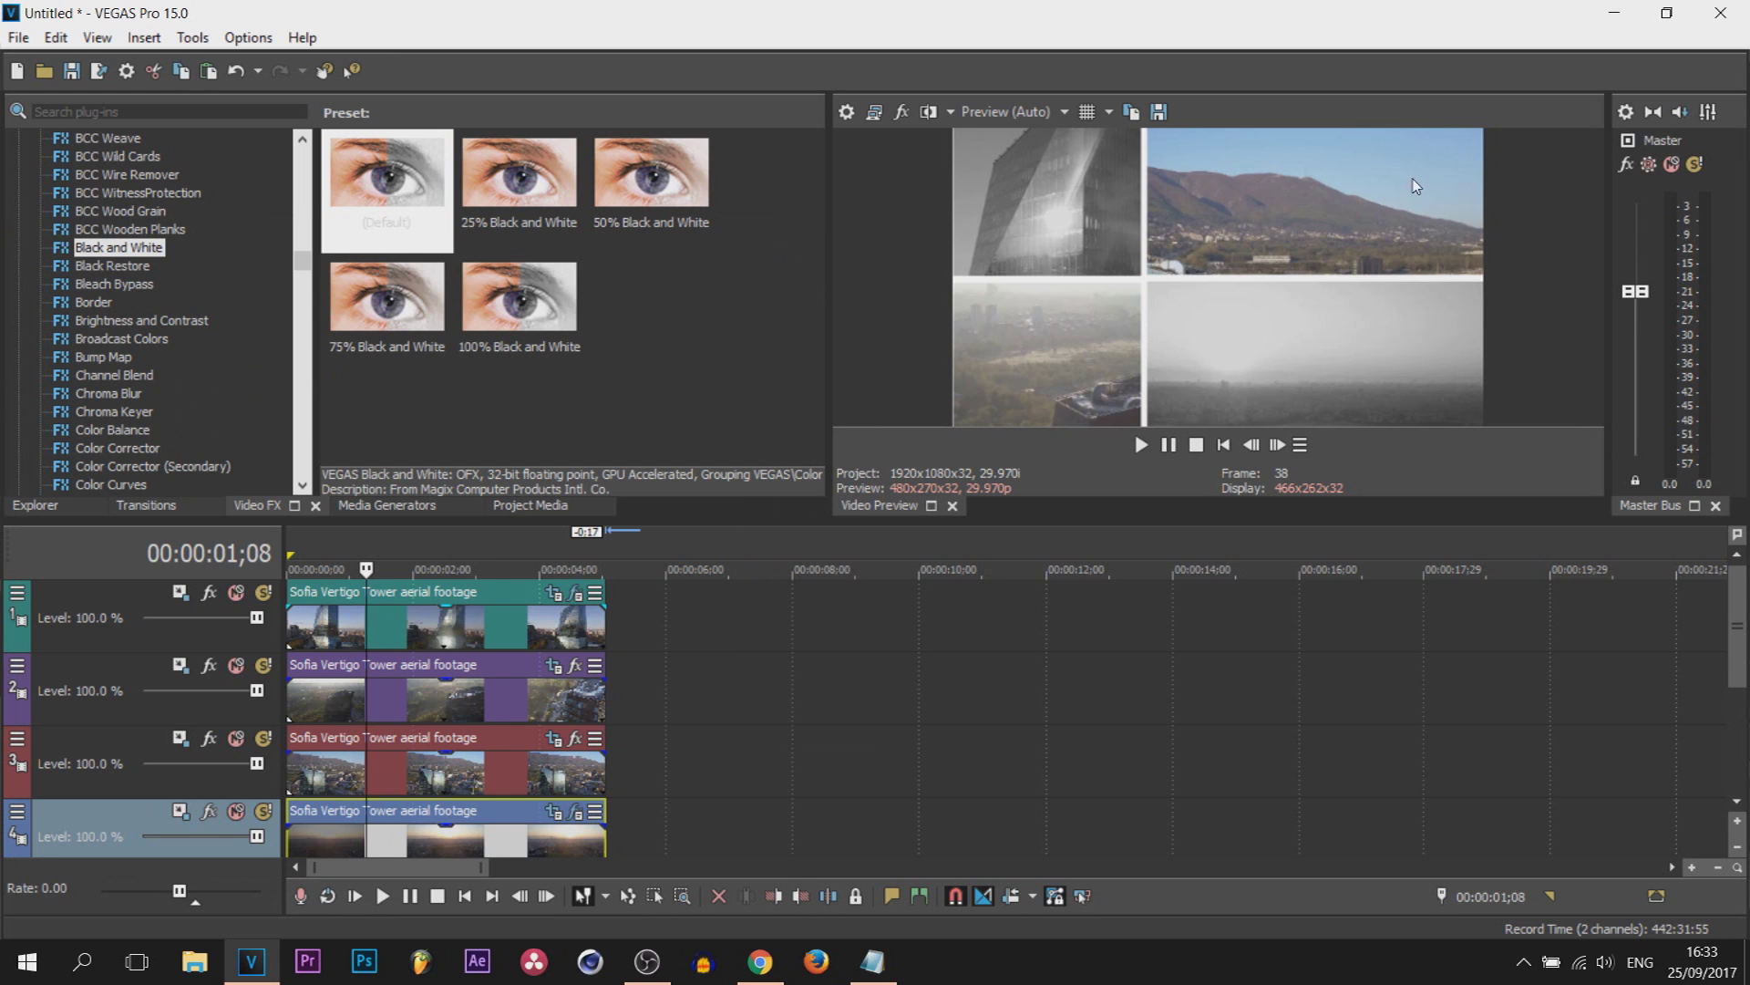
# Step: Switch to Chrome, examine the colour treatment of the four-way split screen in the Linkin Park video, and return to VEGAS Pro
pyautogui.hotkey('alt', 'Tab')
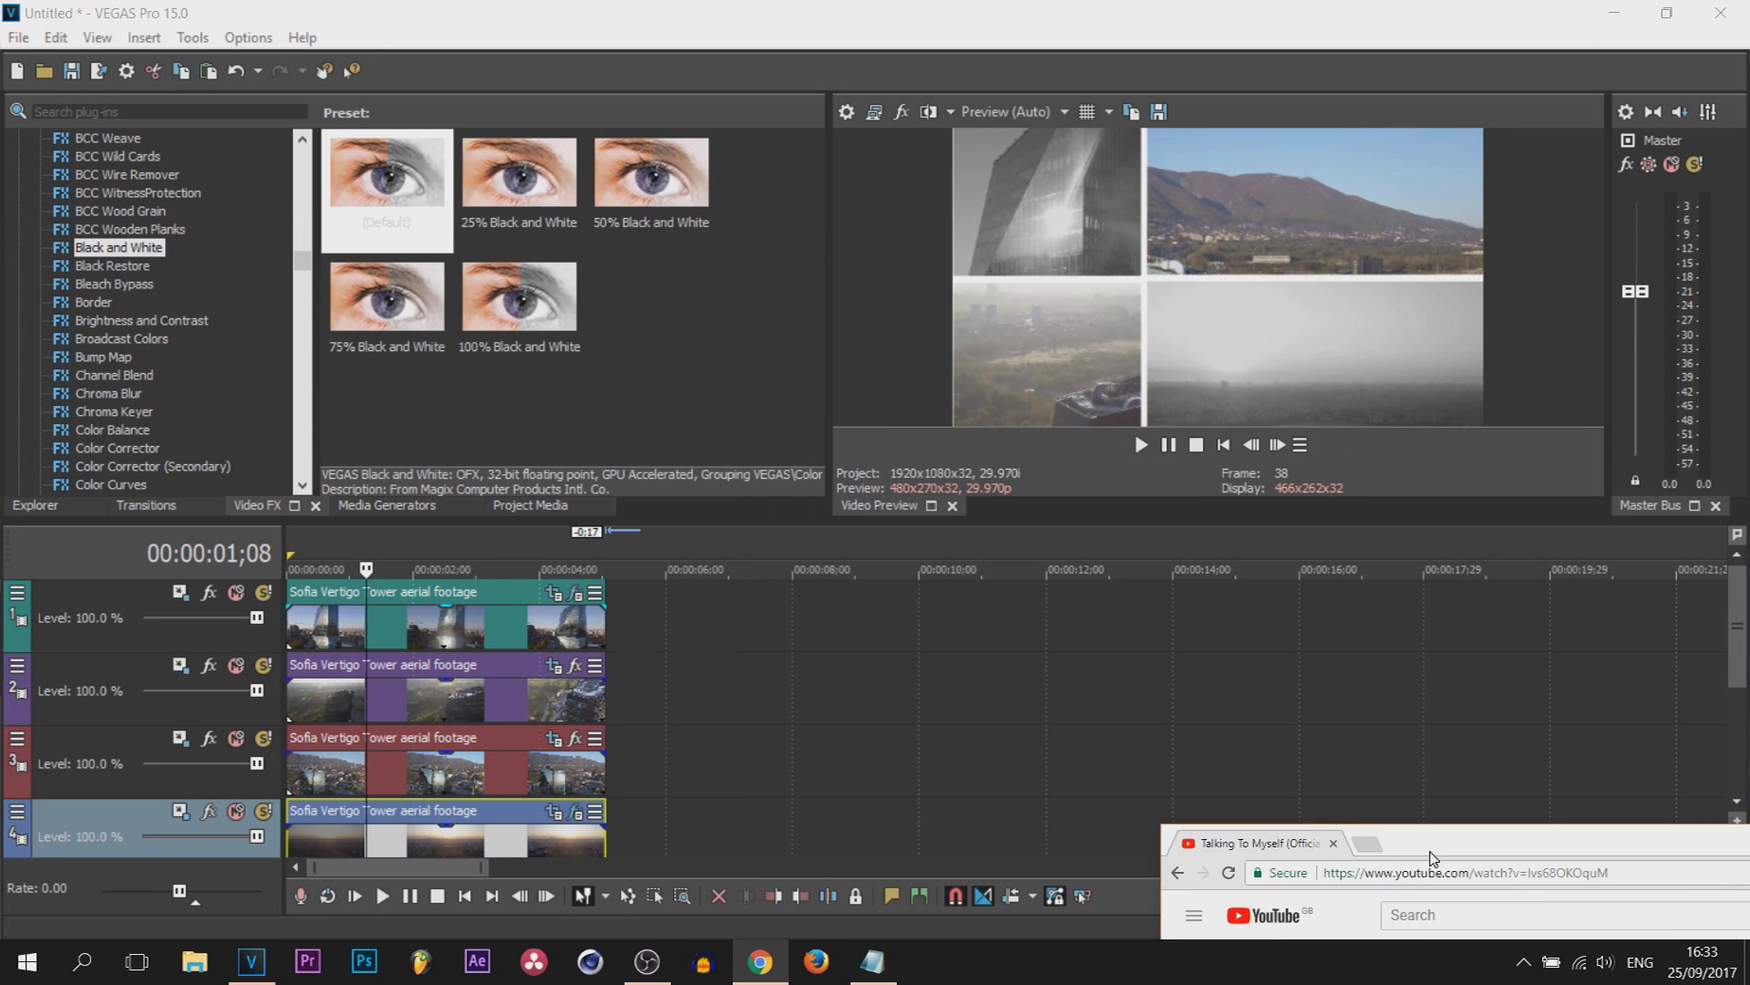
pyautogui.doubleClick(1433, 858)
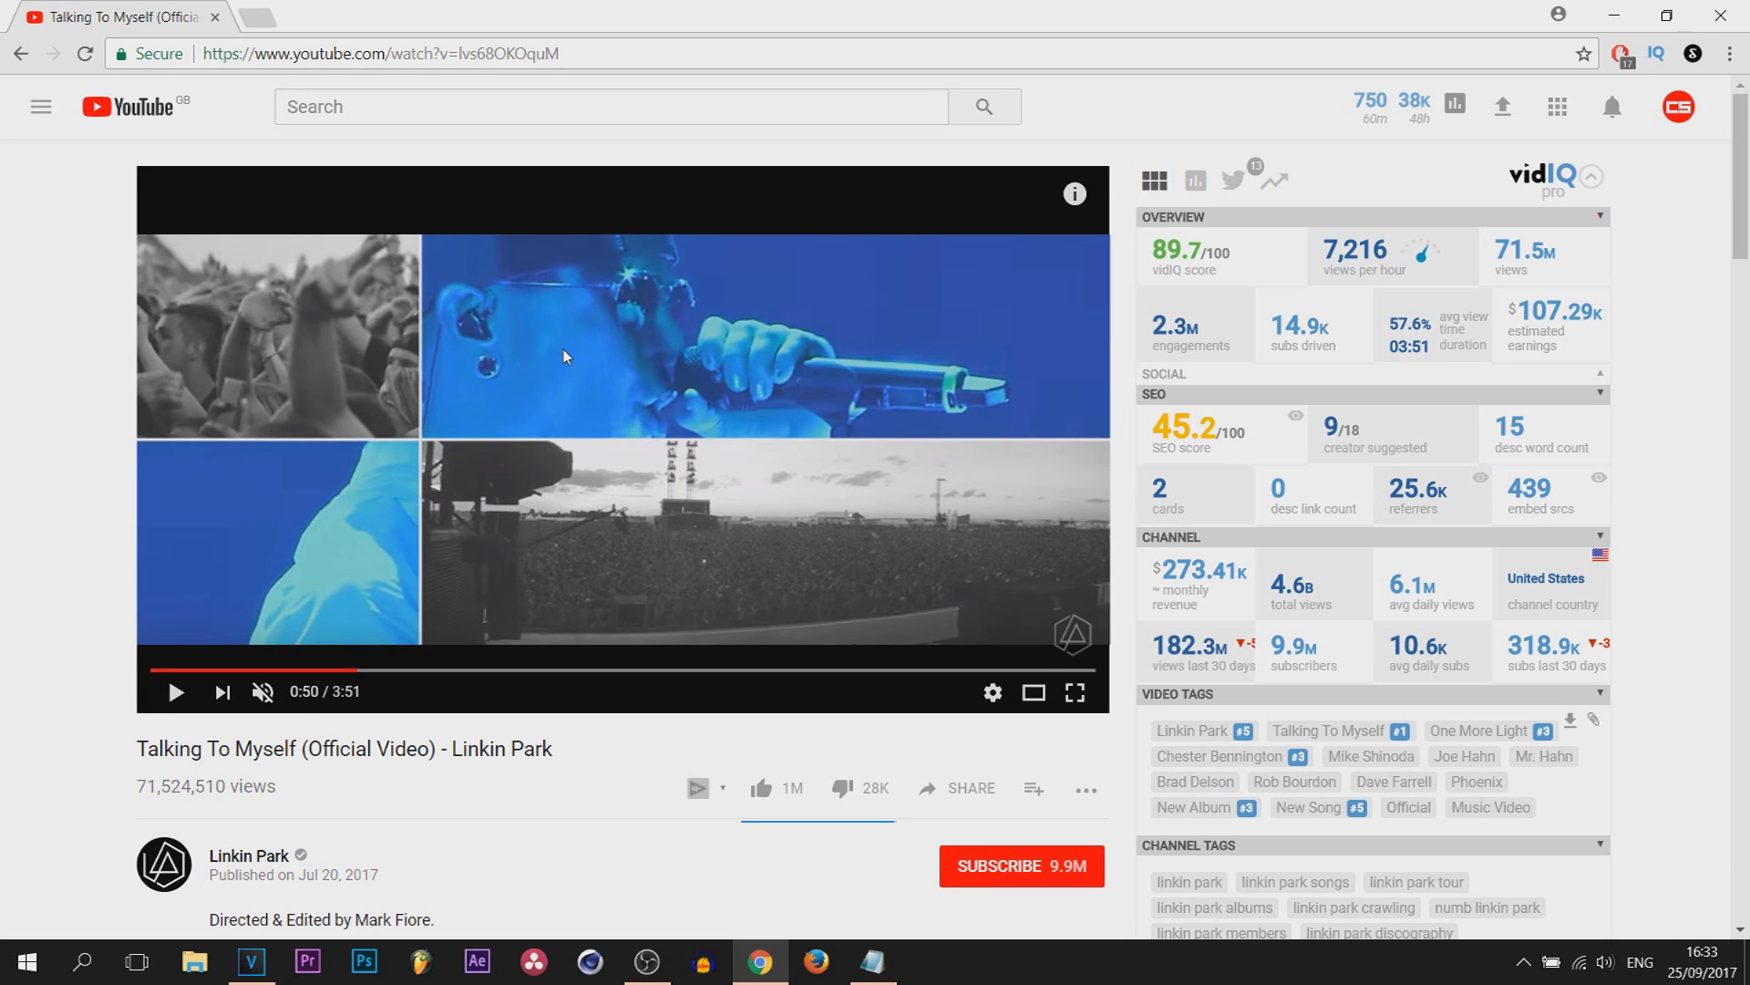
pyautogui.click(251, 961)
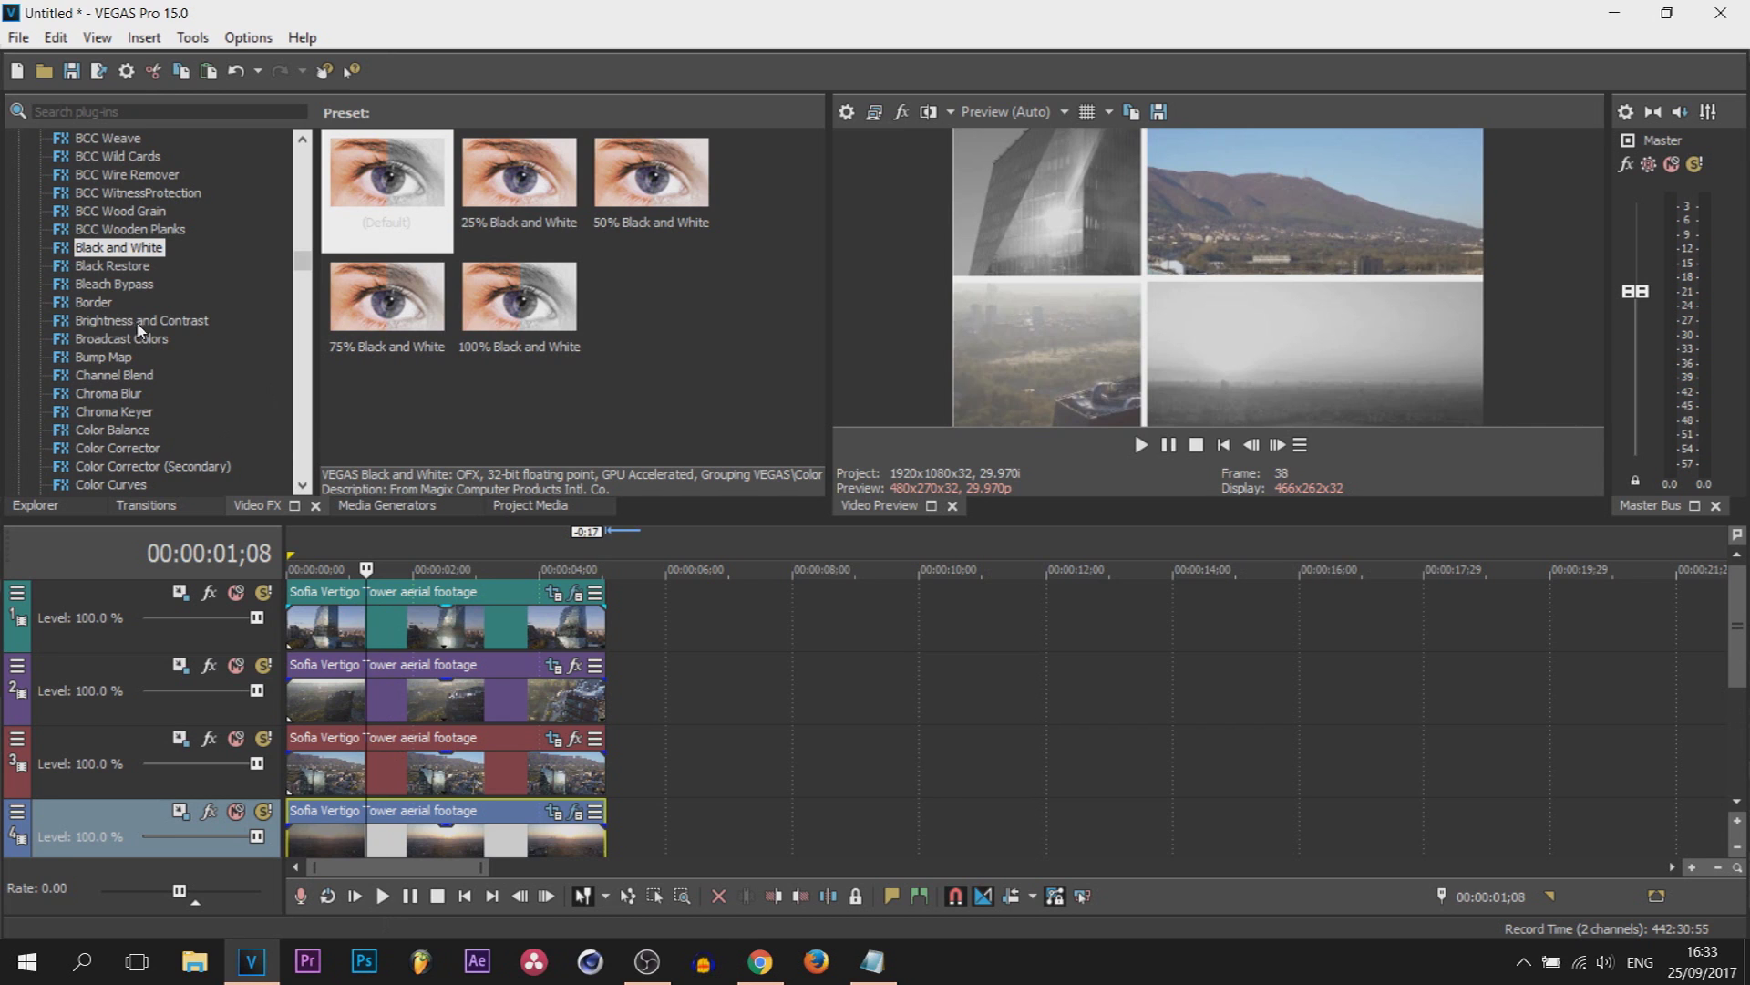
# Step: Apply the Color Corrector effect with the Red Midtones preset to the track 2 clip and shift its Low wheel towards red
pyautogui.click(117, 447)
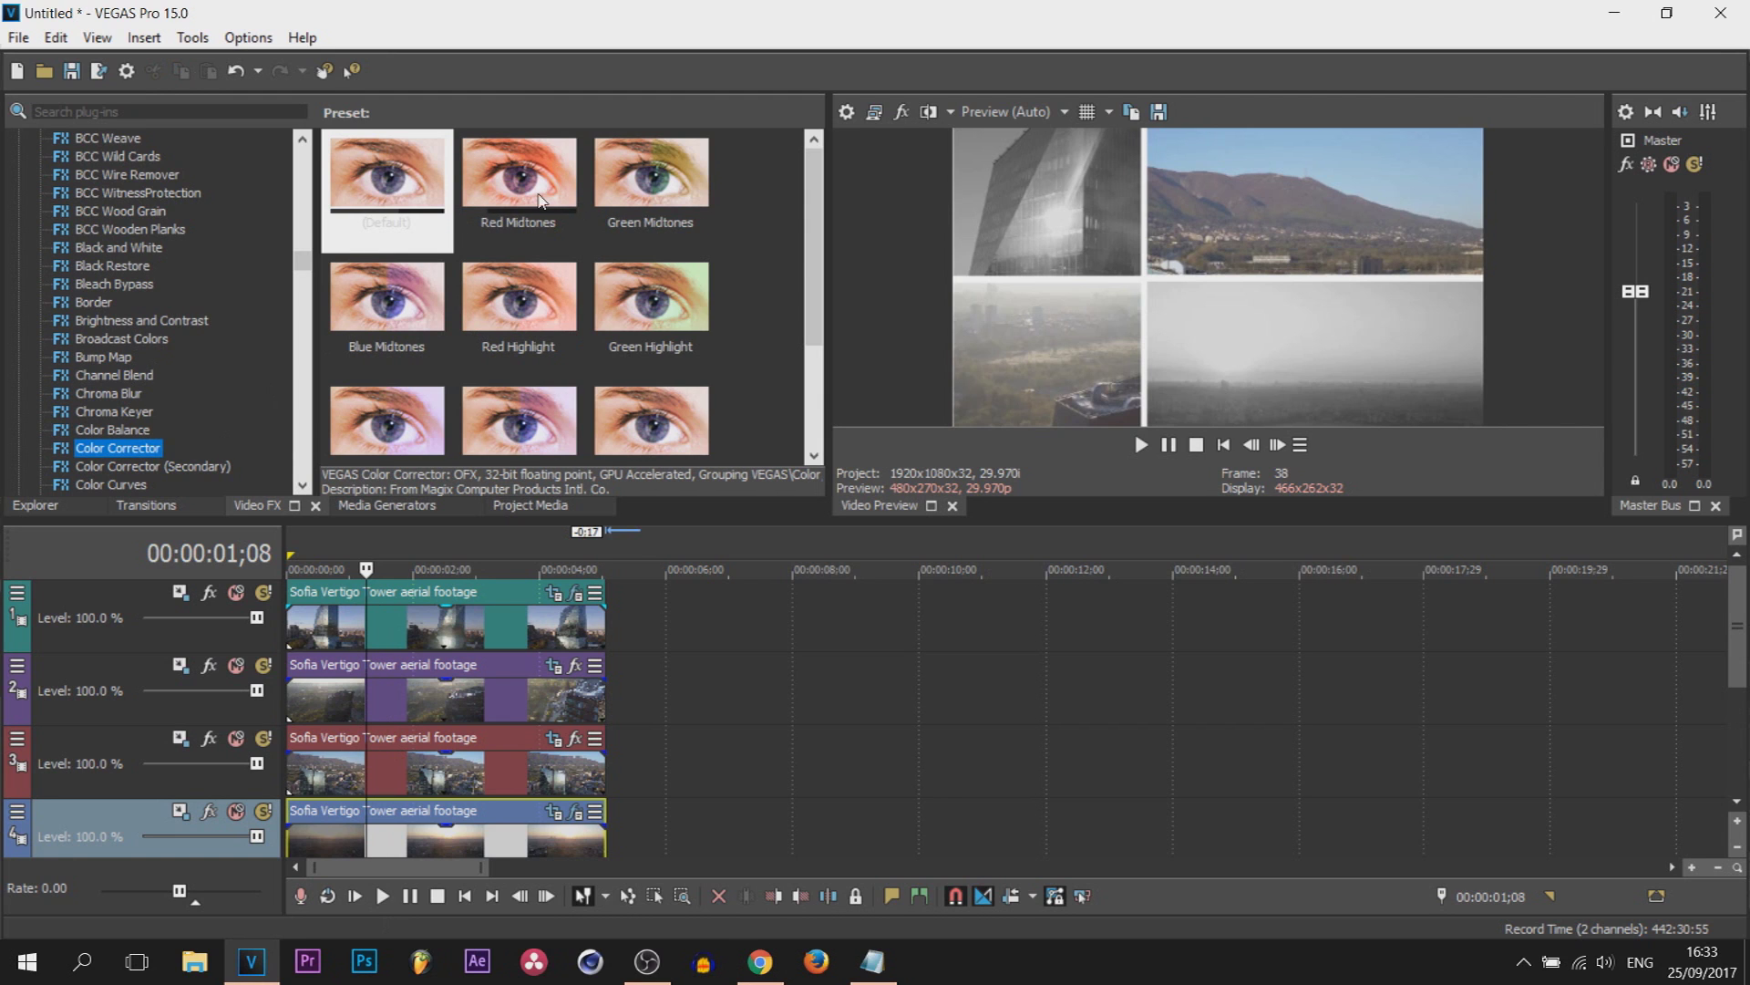
pyautogui.scroll(-1, 566, 334)
pyautogui.scroll(1, 578, 359)
pyautogui.click(518, 182)
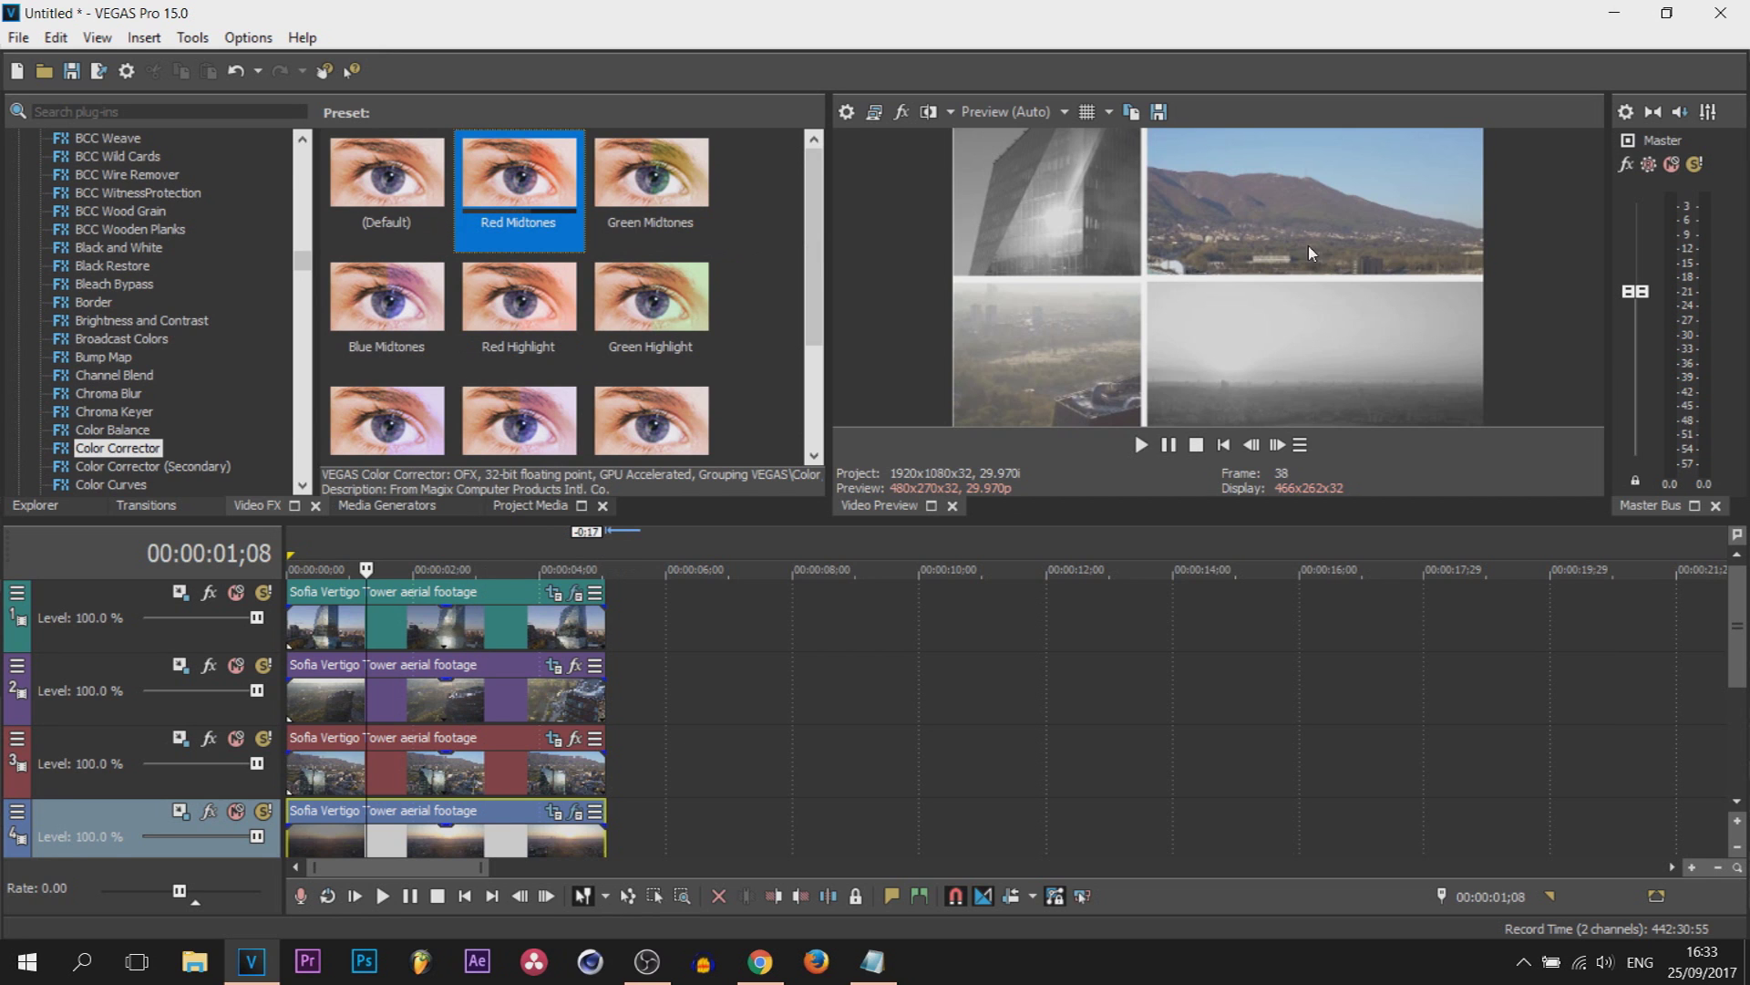
pyautogui.moveTo(518, 196); pyautogui.dragTo(424, 700)
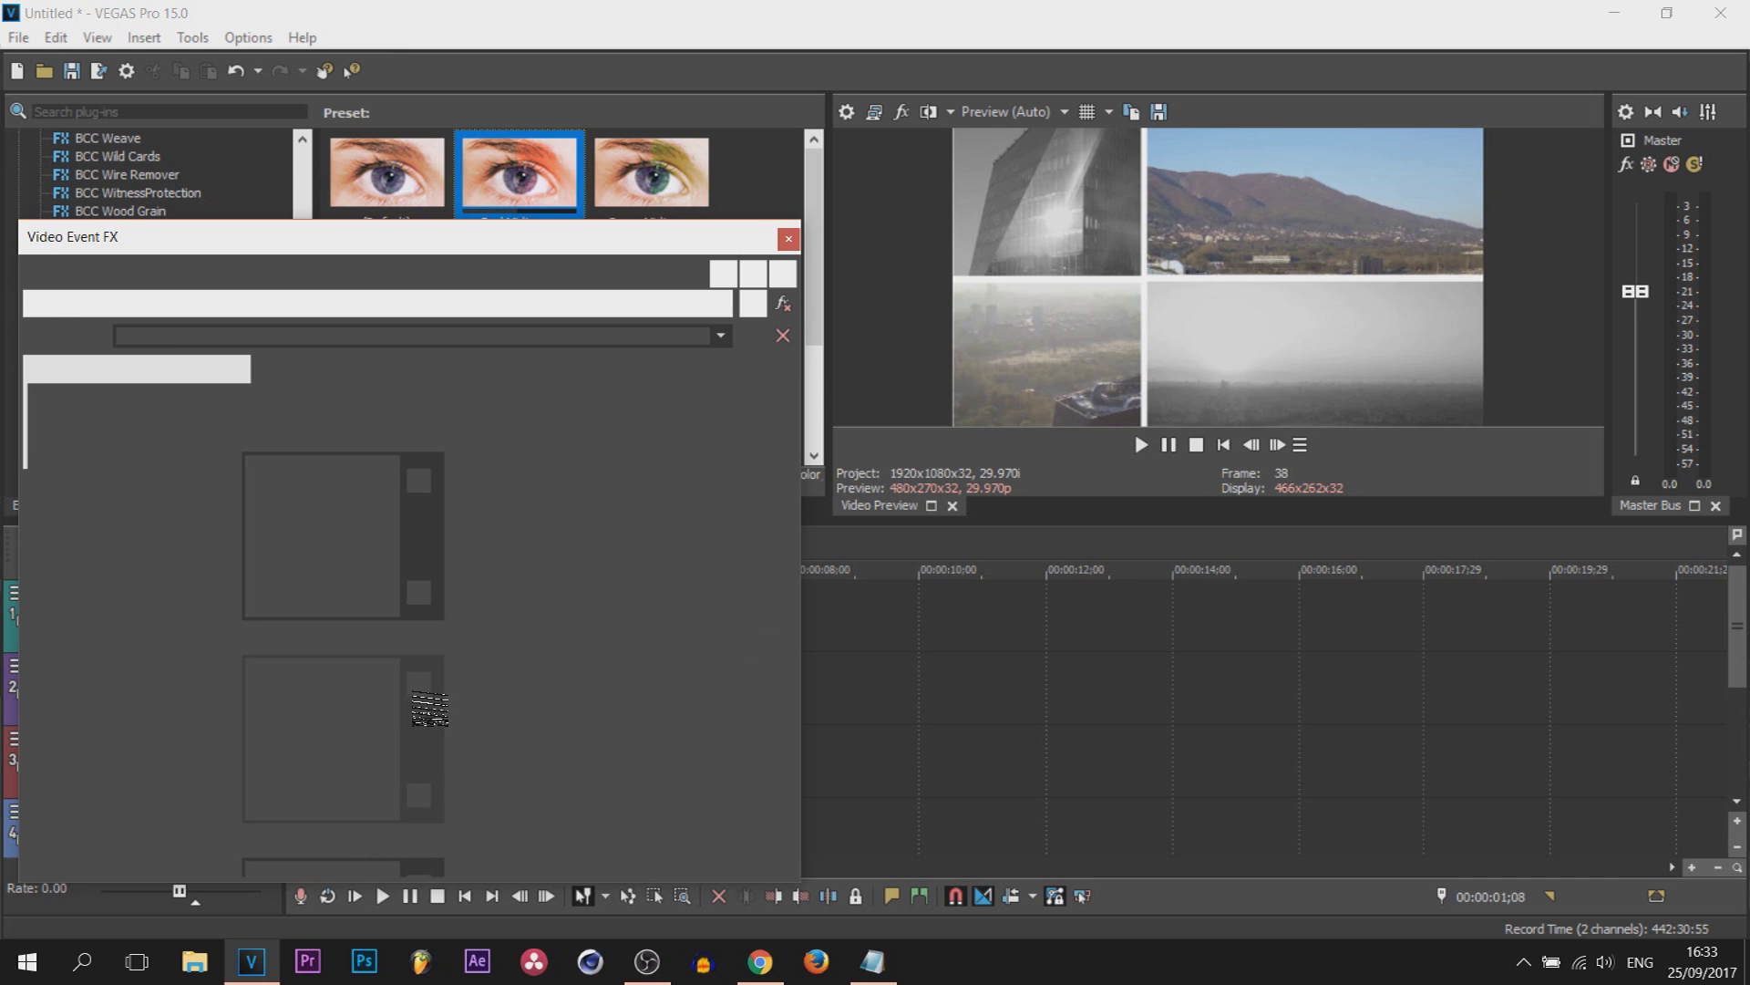
pyautogui.click(314, 506)
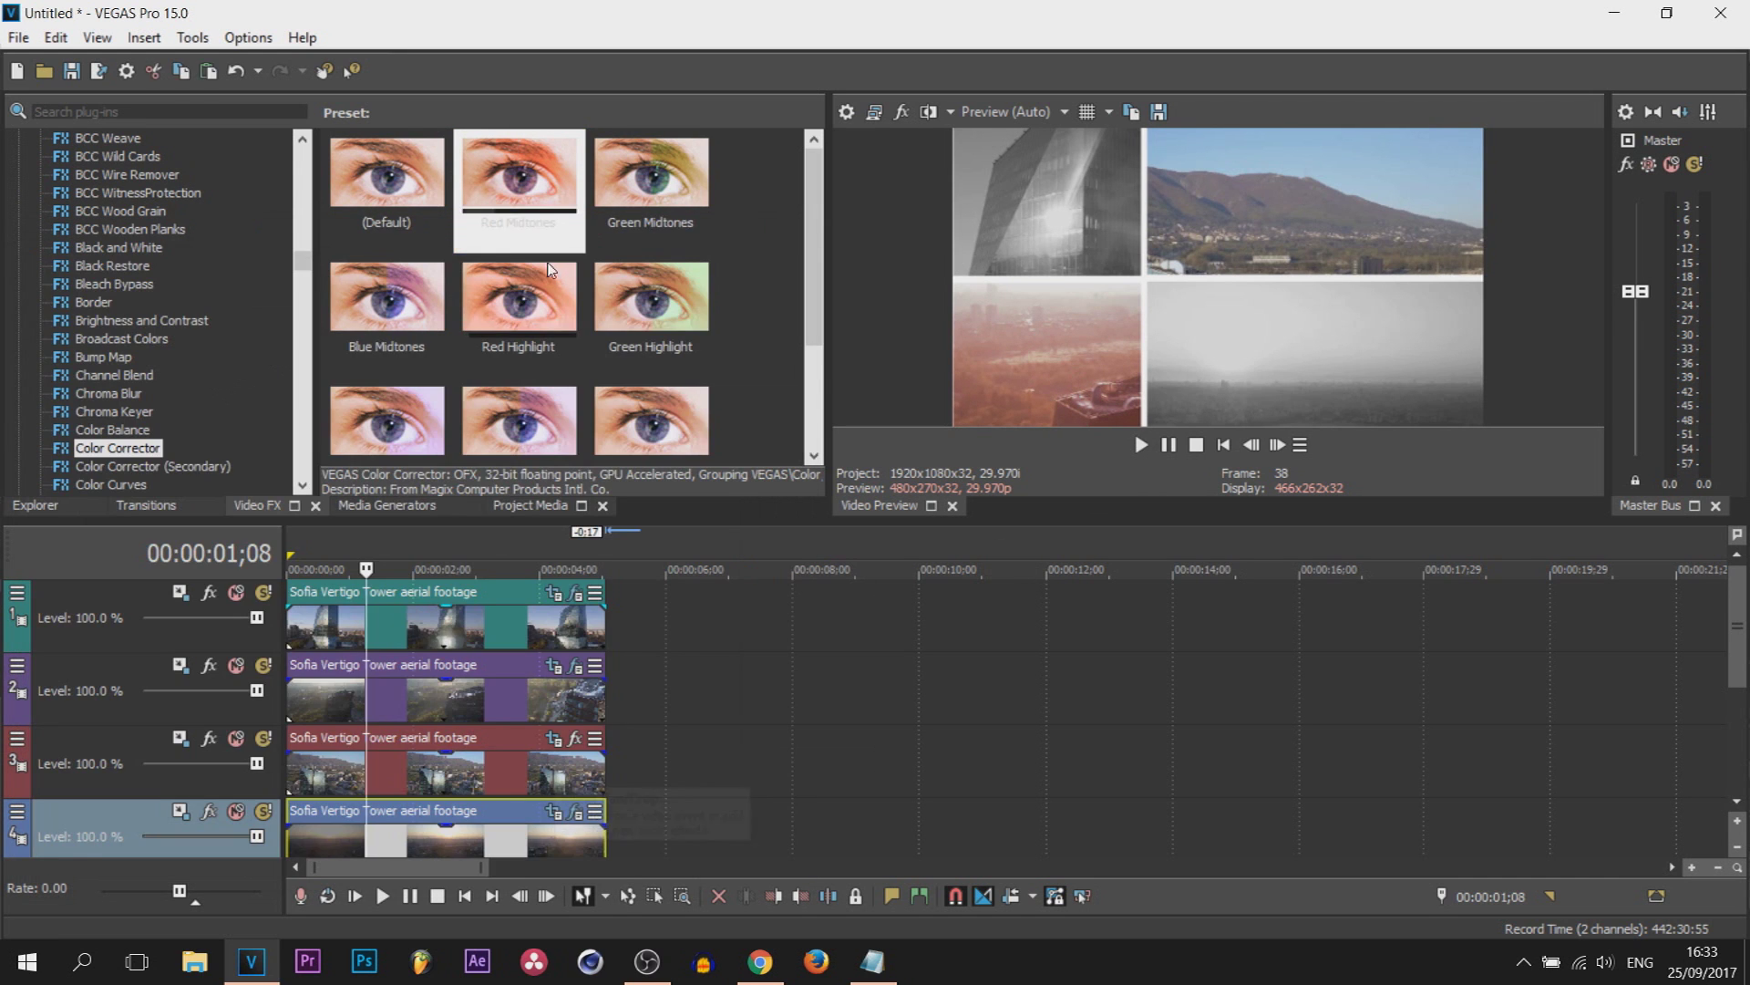
# Step: Apply Color Corrector's Red Midtones preset to the track 3 clip, shift its Low wheel to red at 101.49, 0.5021, and close the effect window
pyautogui.moveTo(519, 173); pyautogui.dragTo(458, 788)
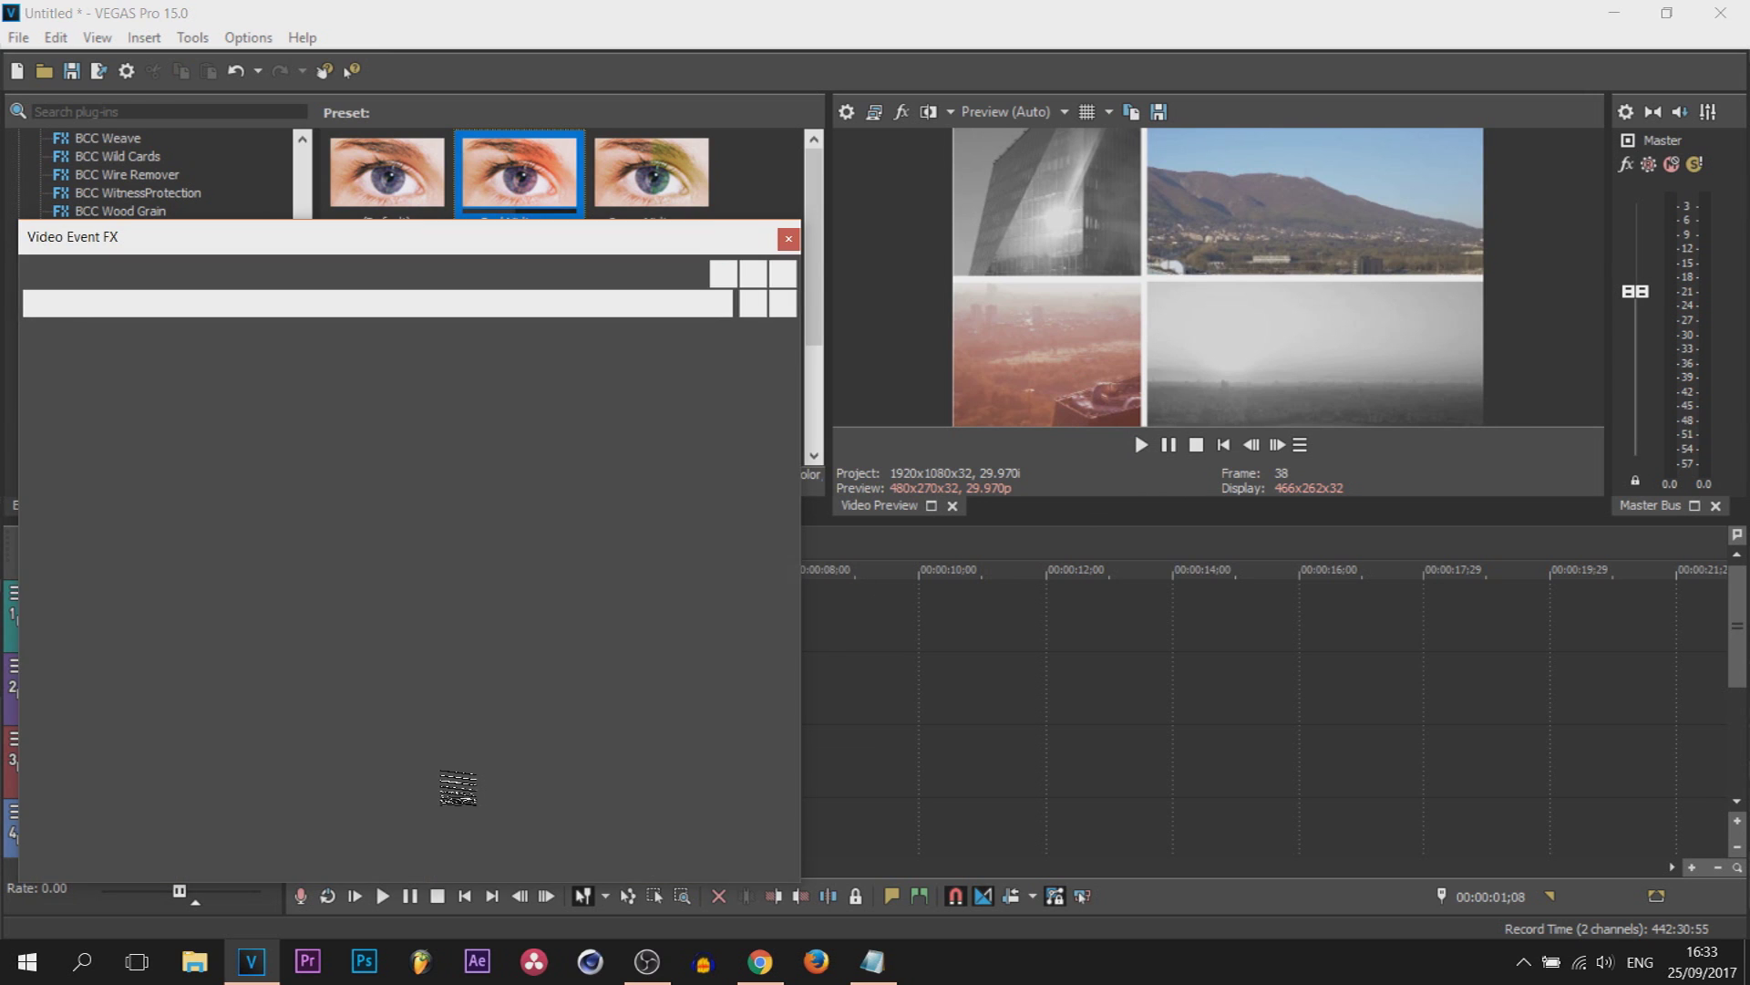
pyautogui.click(316, 503)
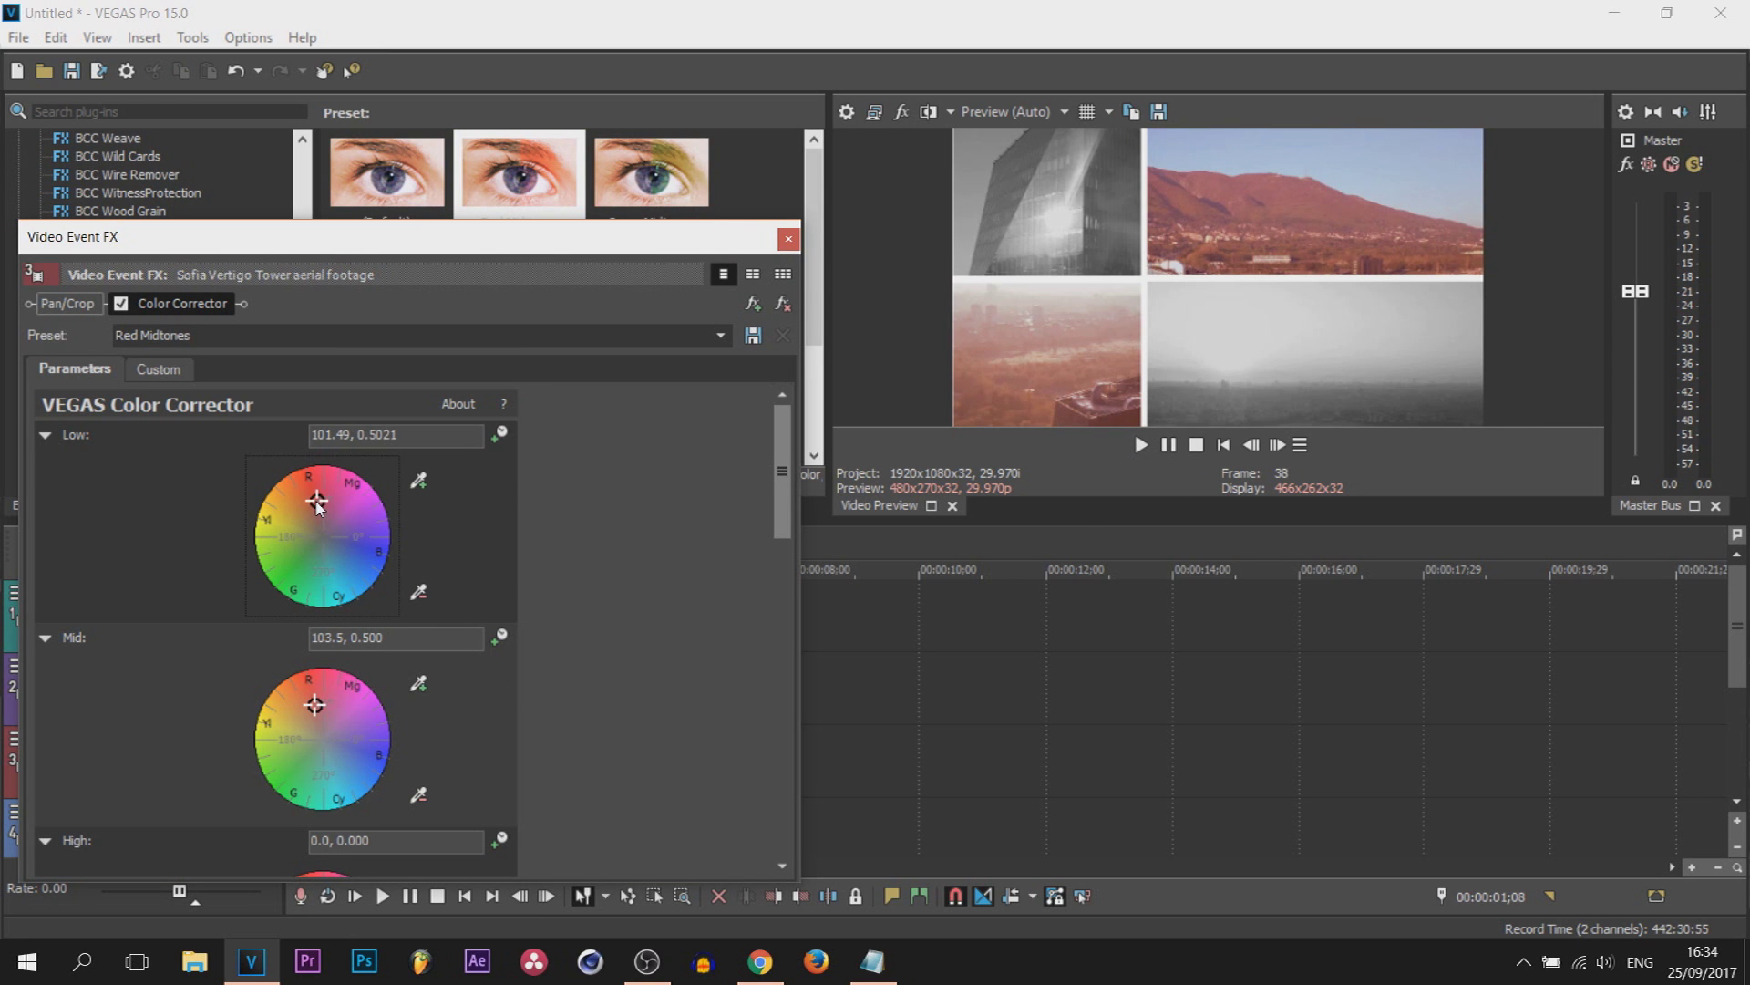
pyautogui.click(788, 239)
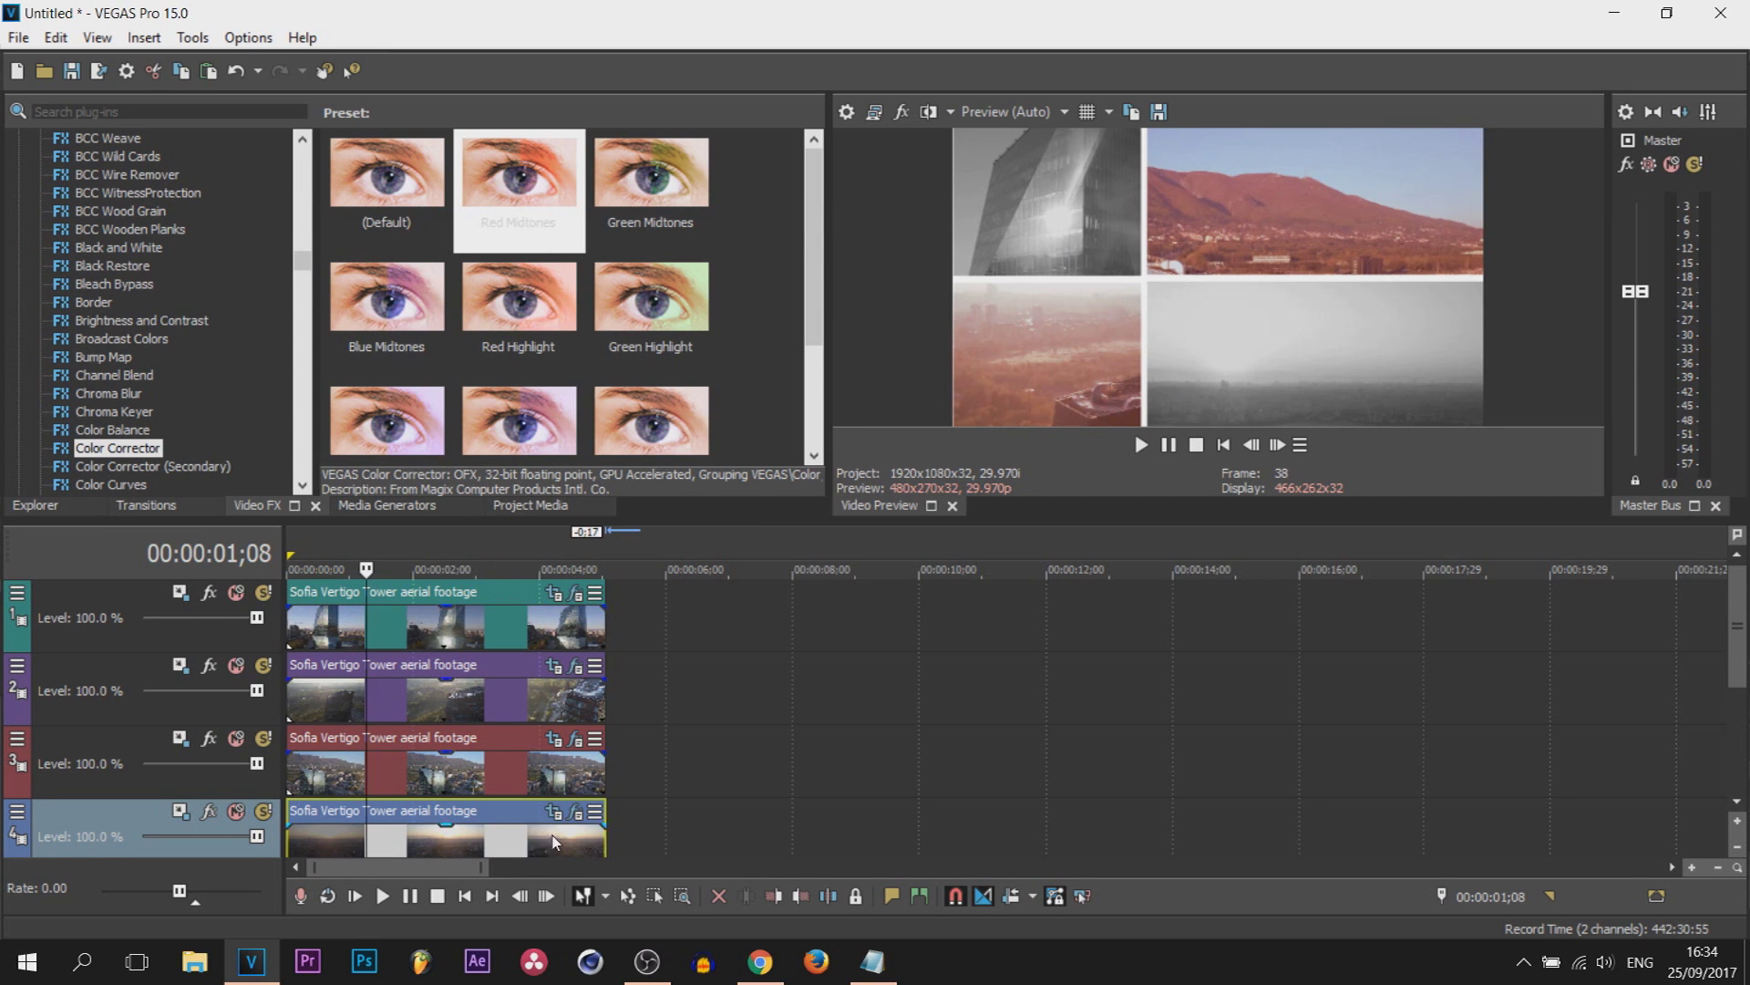
# Step: Change the solid color background on track 5 to yellow (1.0, 1.0, 0.03, 1.0) and close its generated media settings
pyautogui.moveTo(1729, 639); pyautogui.dragTo(1734, 715)
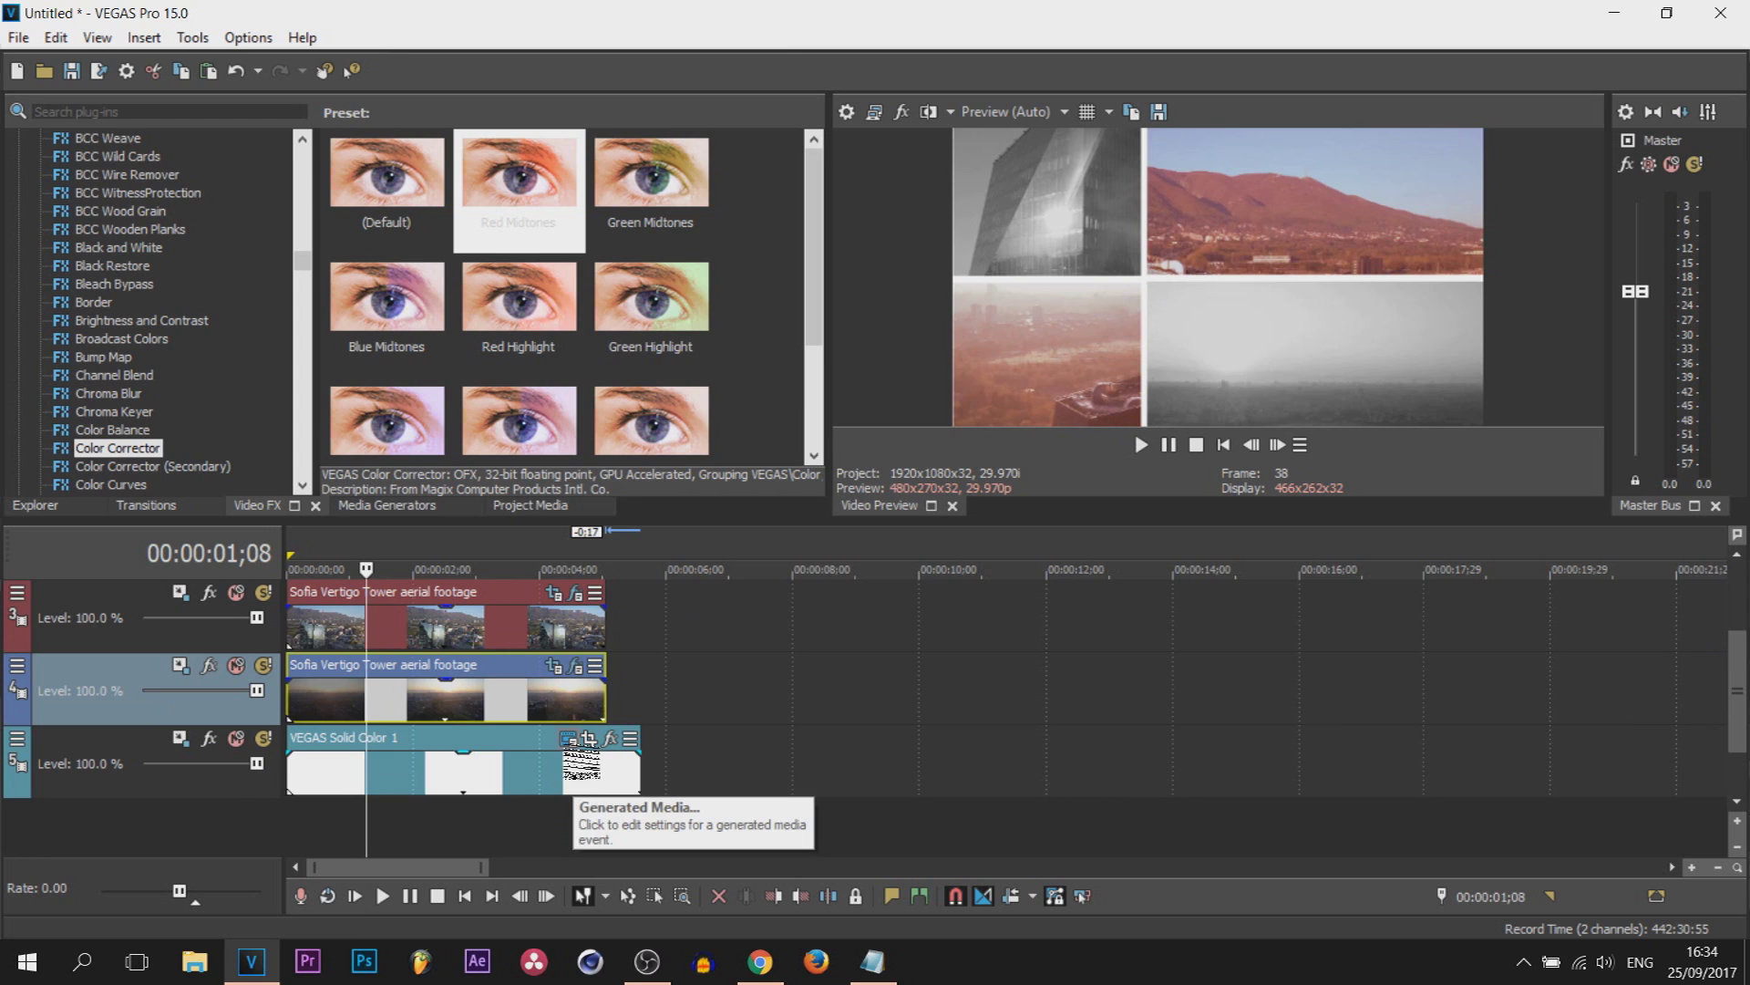
pyautogui.click(568, 740)
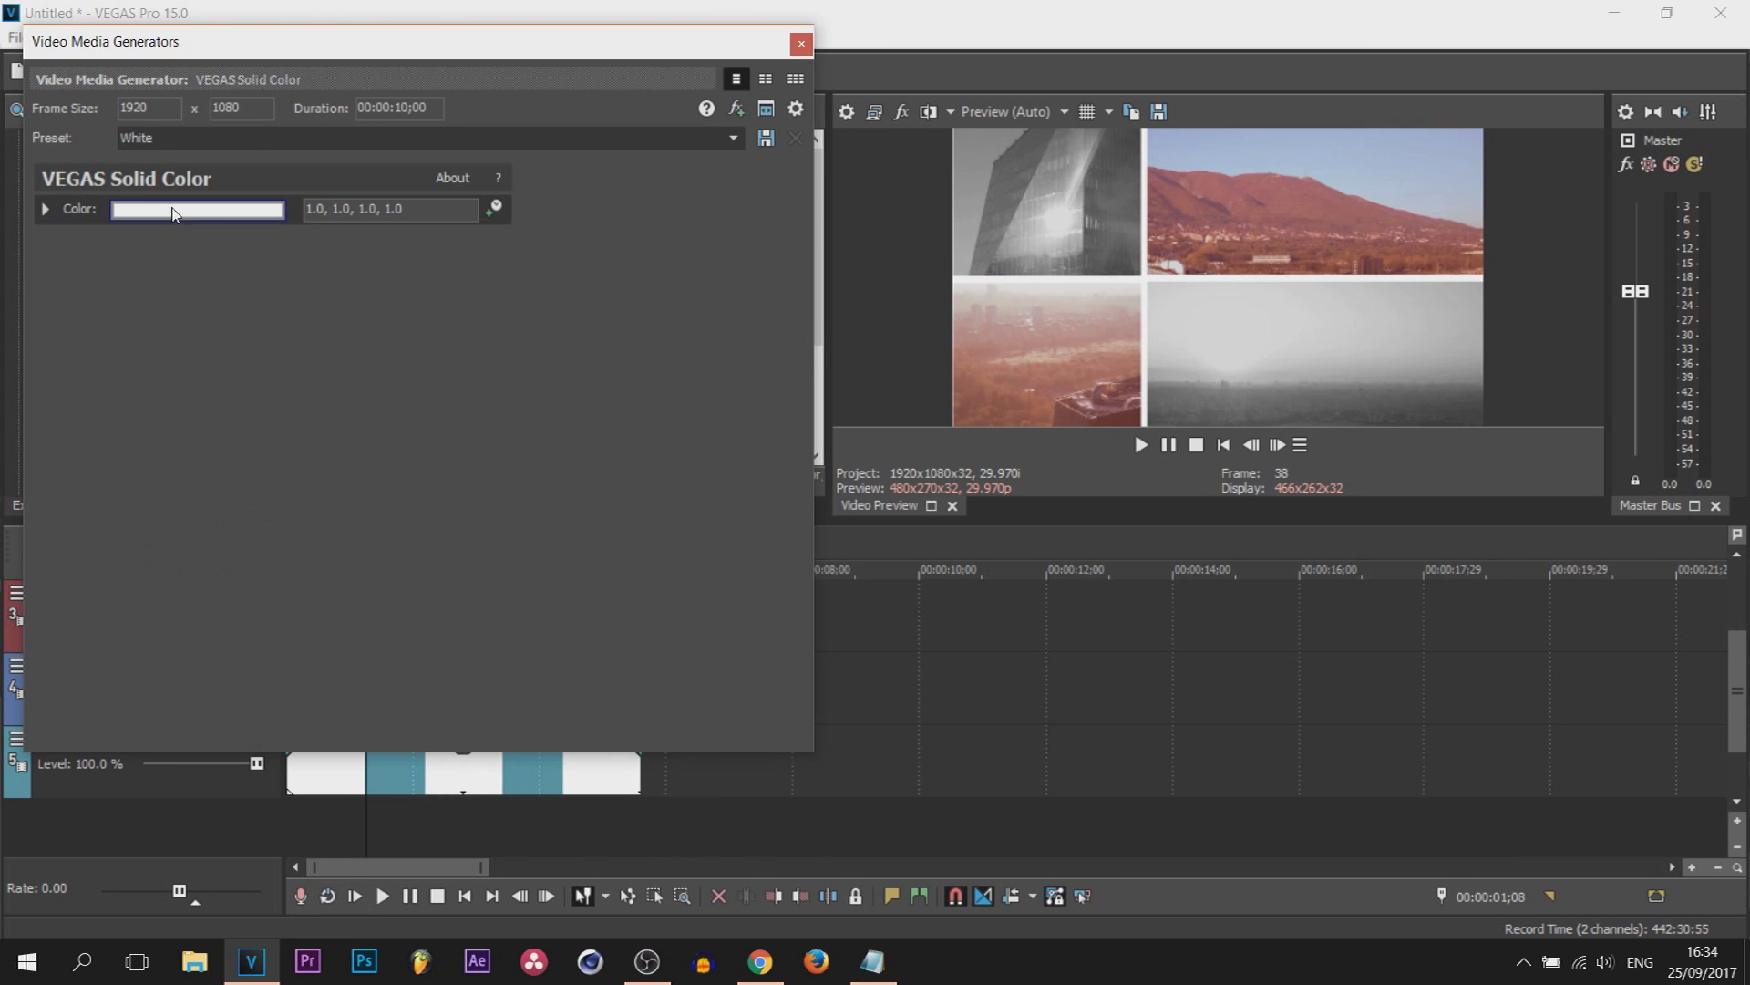
pyautogui.click(185, 210)
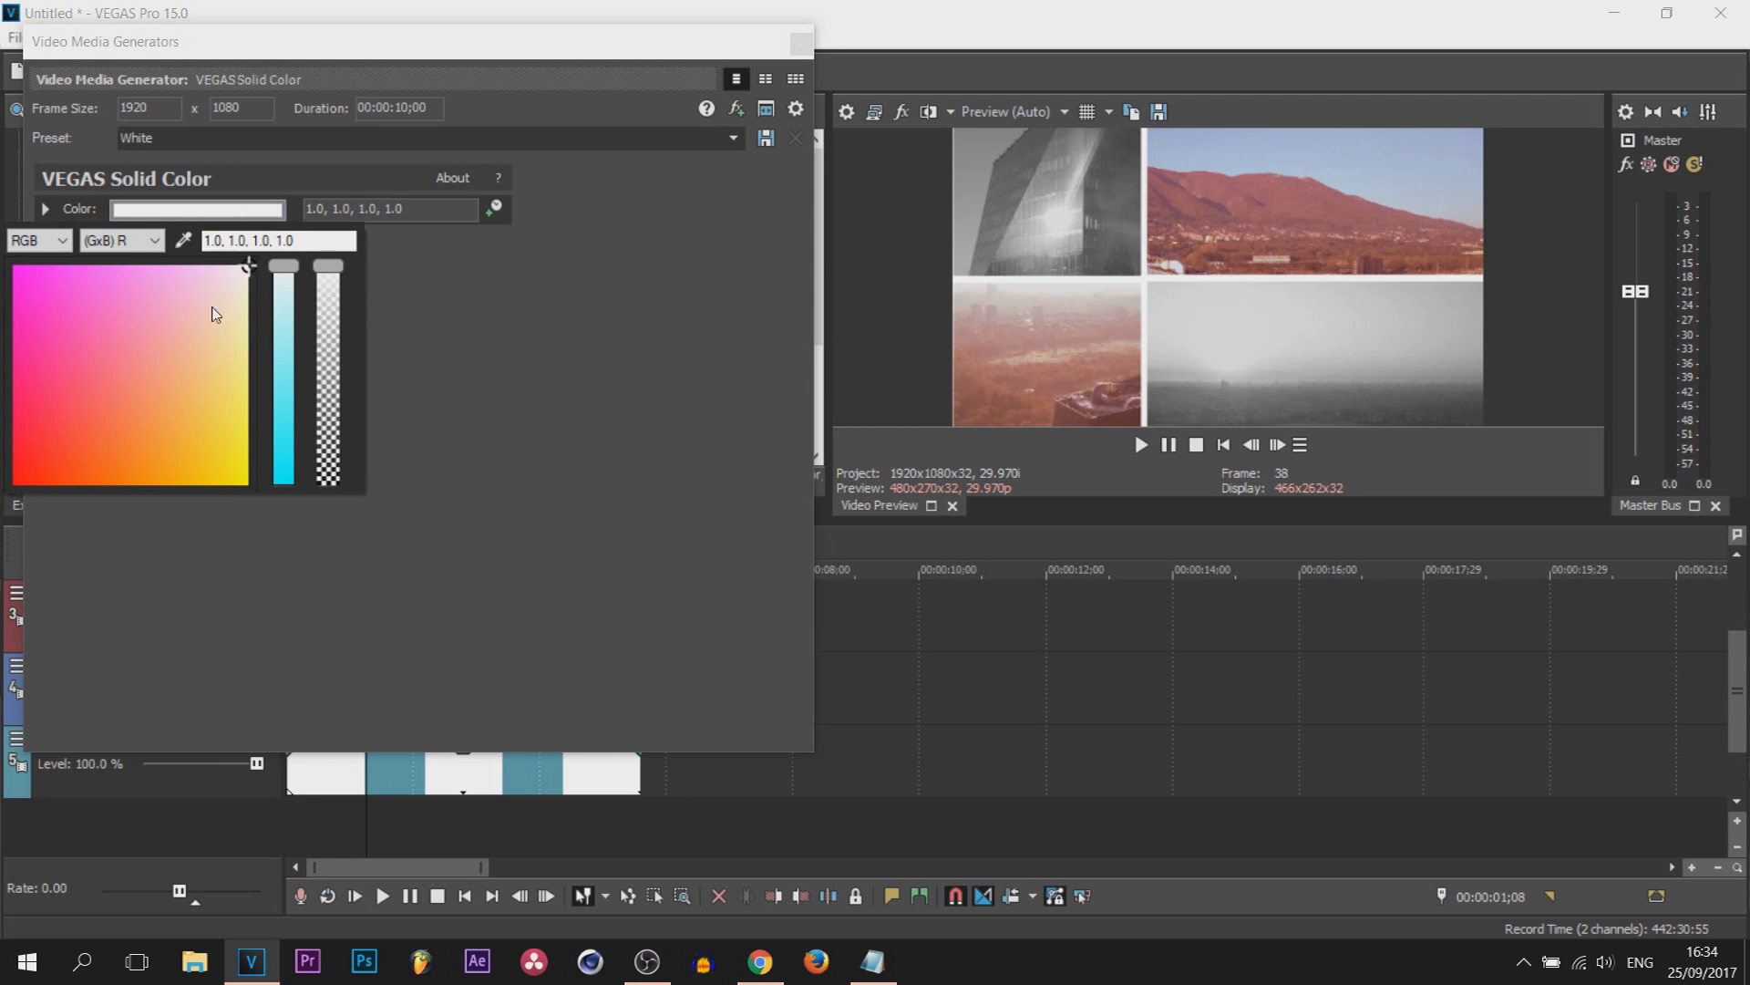
pyautogui.click(247, 481)
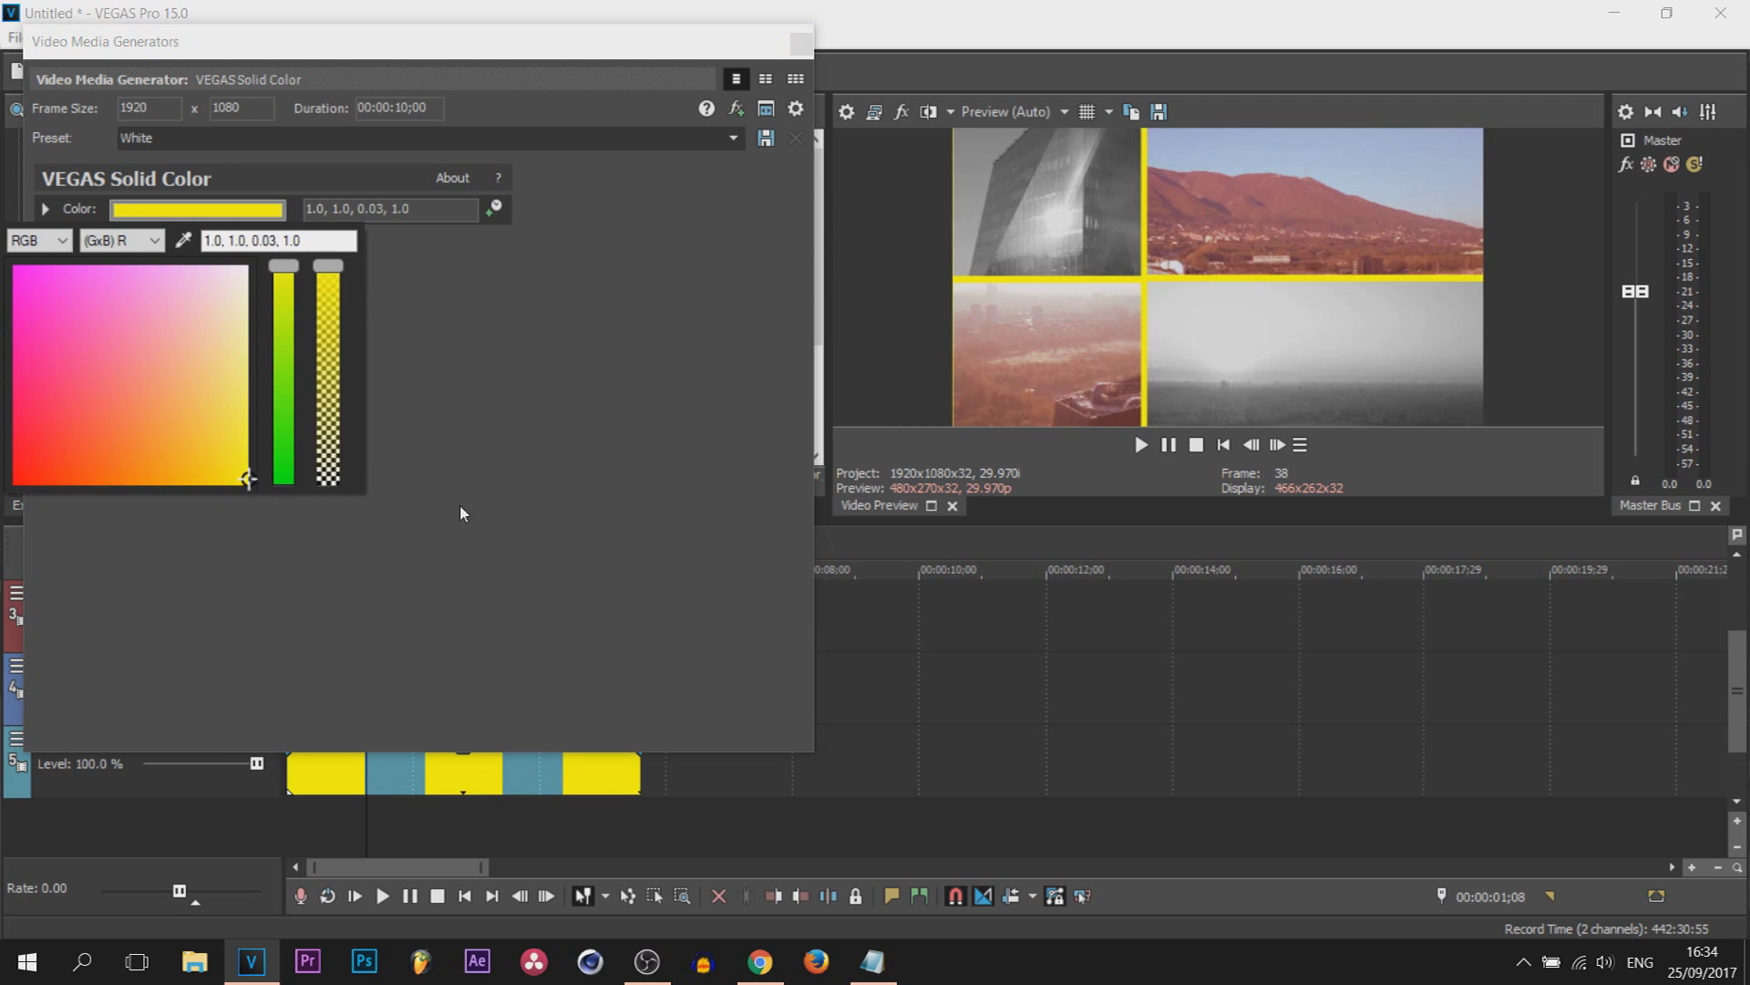
pyautogui.hotkey('alt', 'Tab')
pyautogui.click(250, 959)
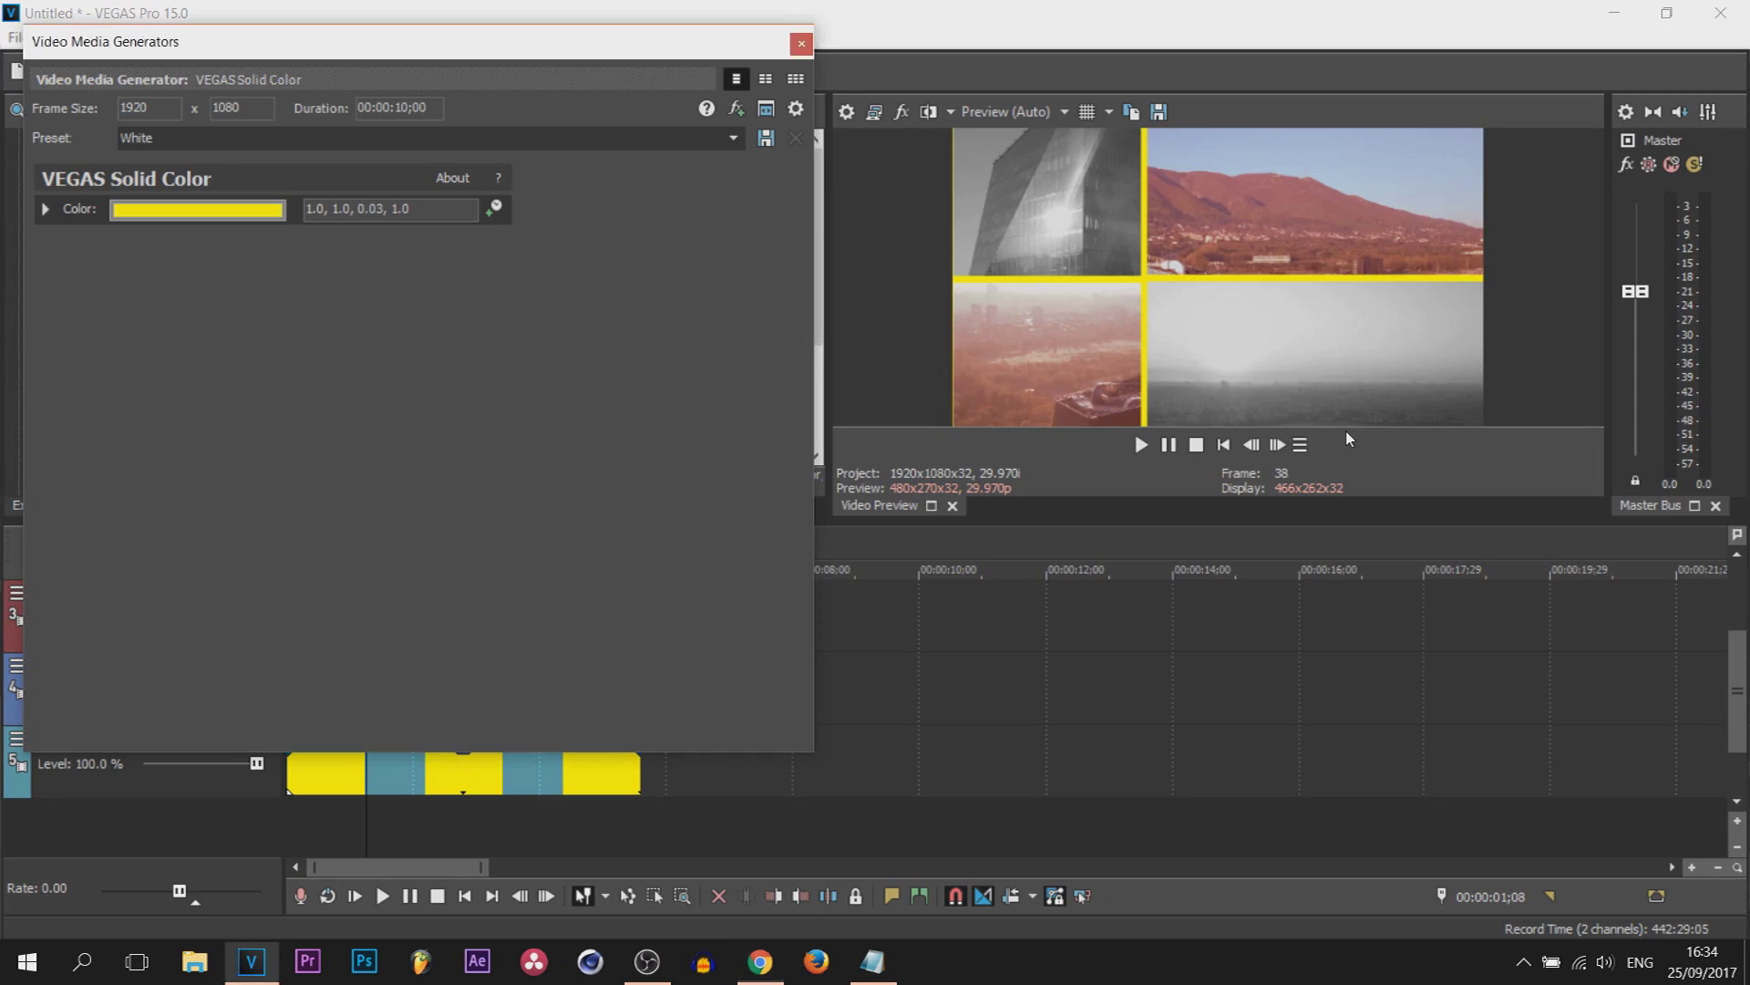
pyautogui.click(802, 39)
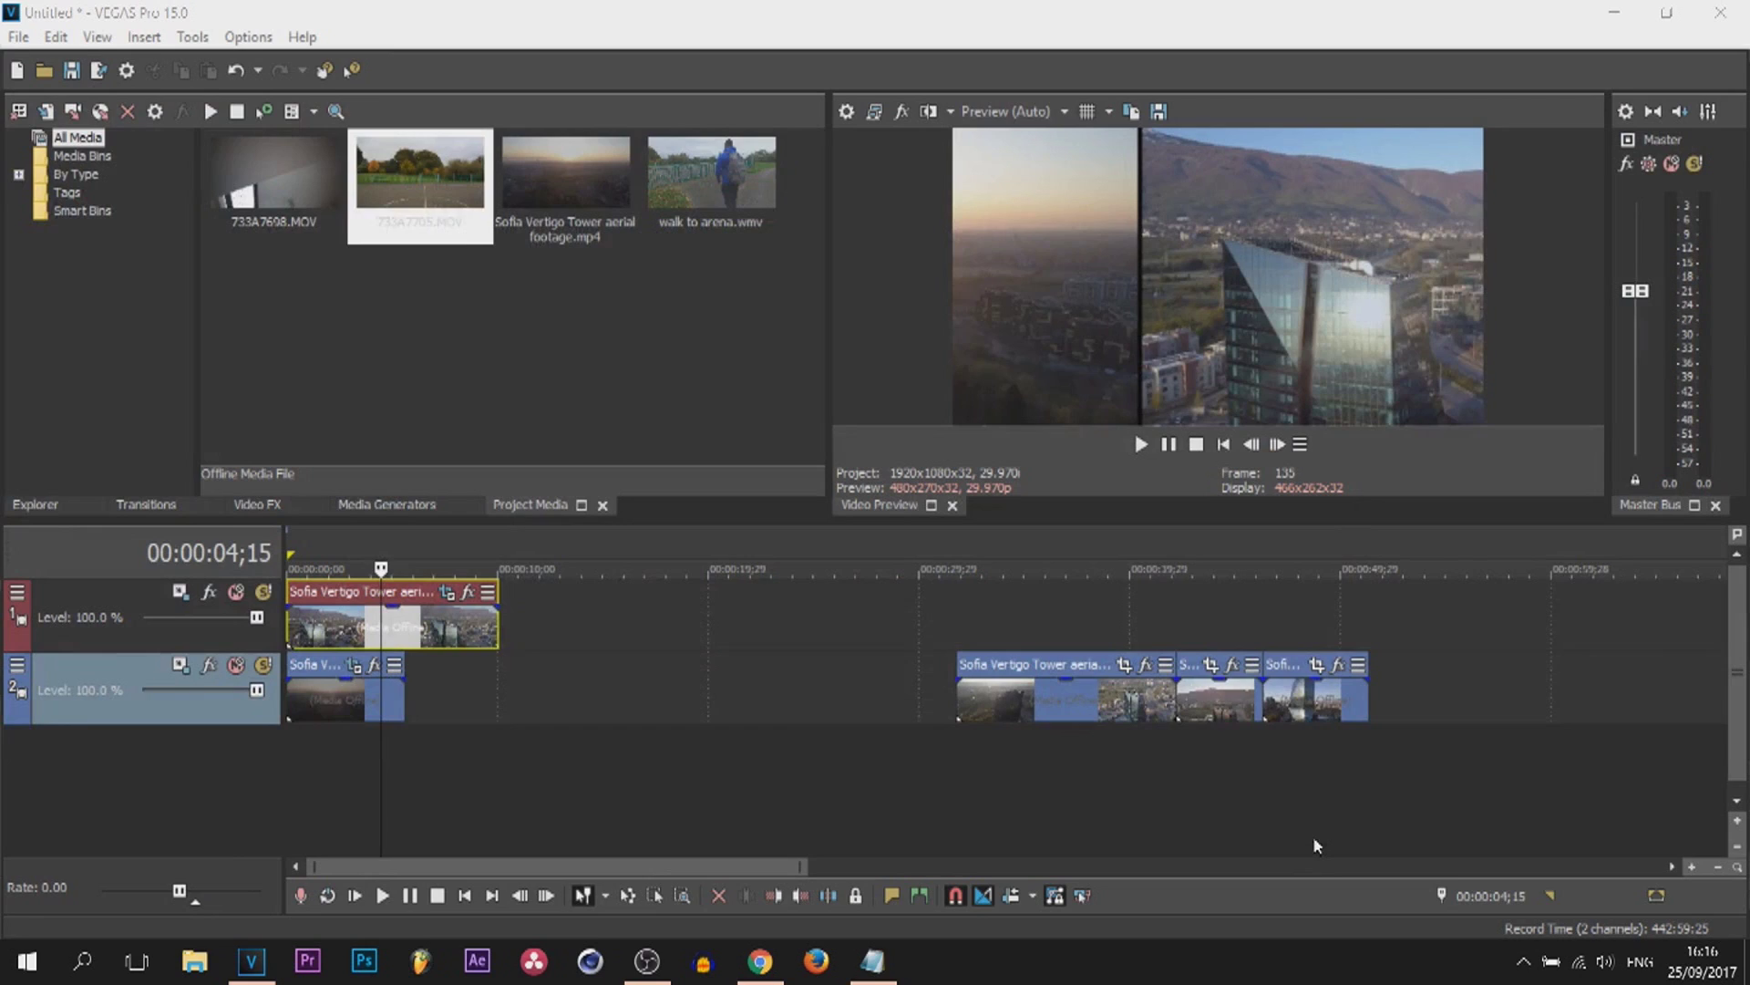
pyautogui.click(1524, 961)
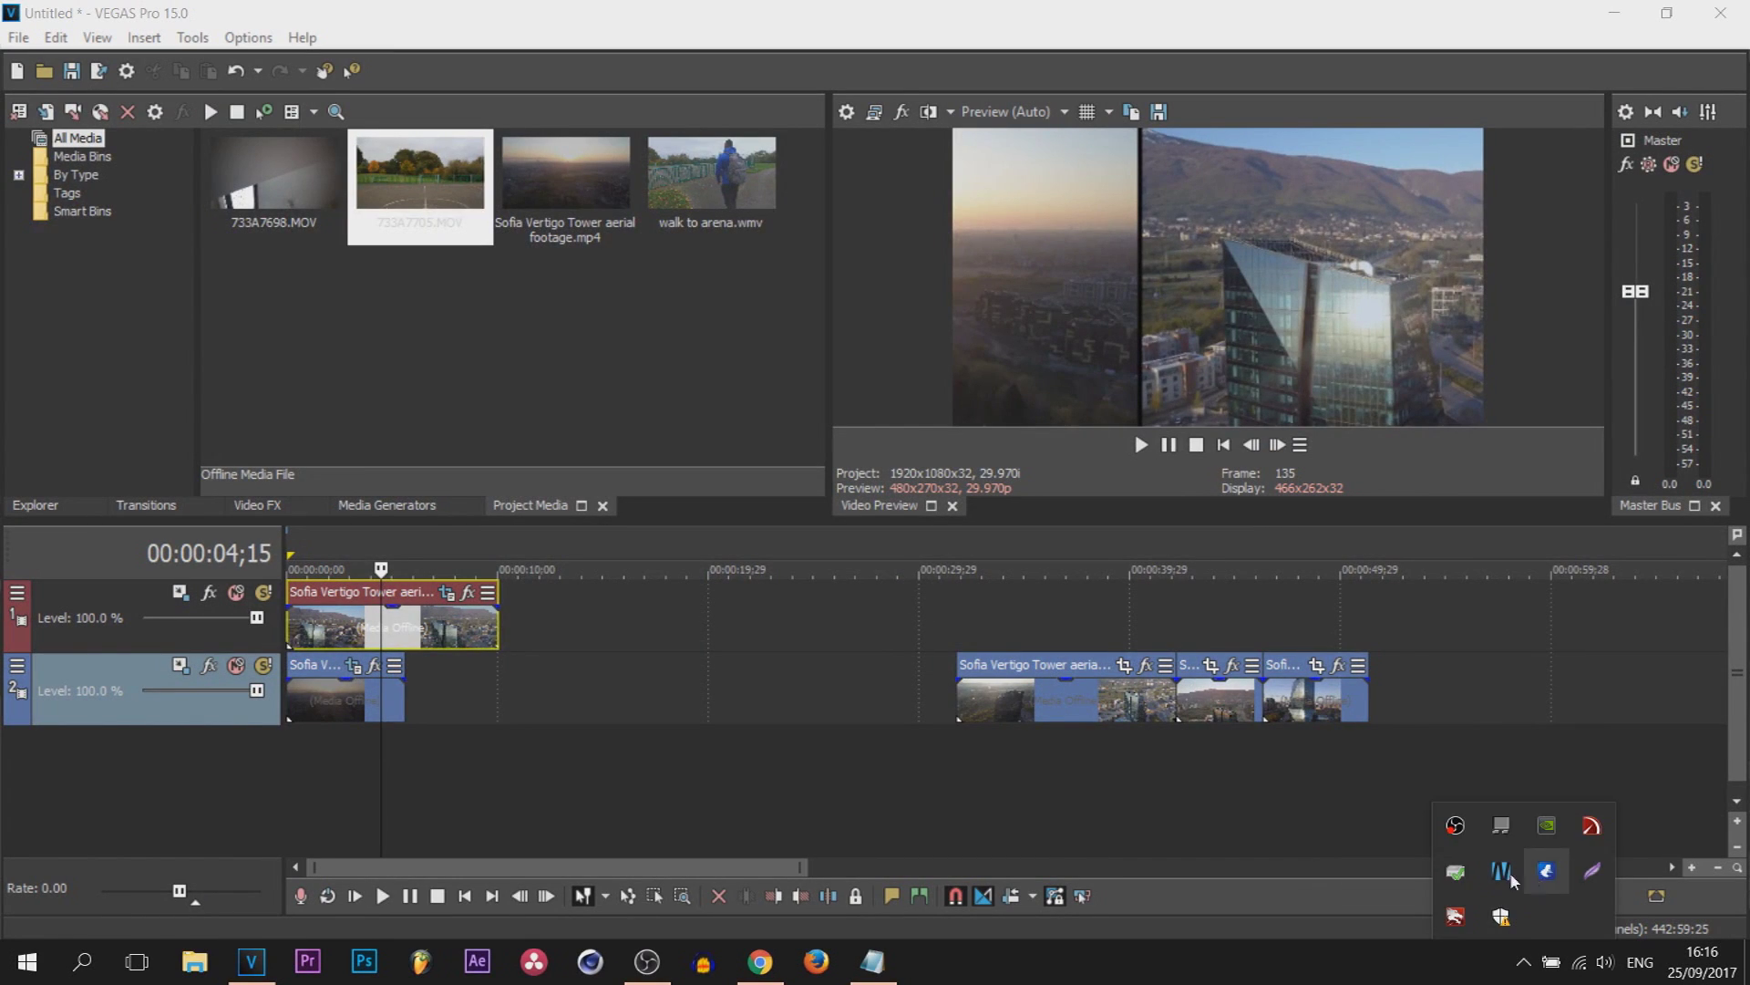